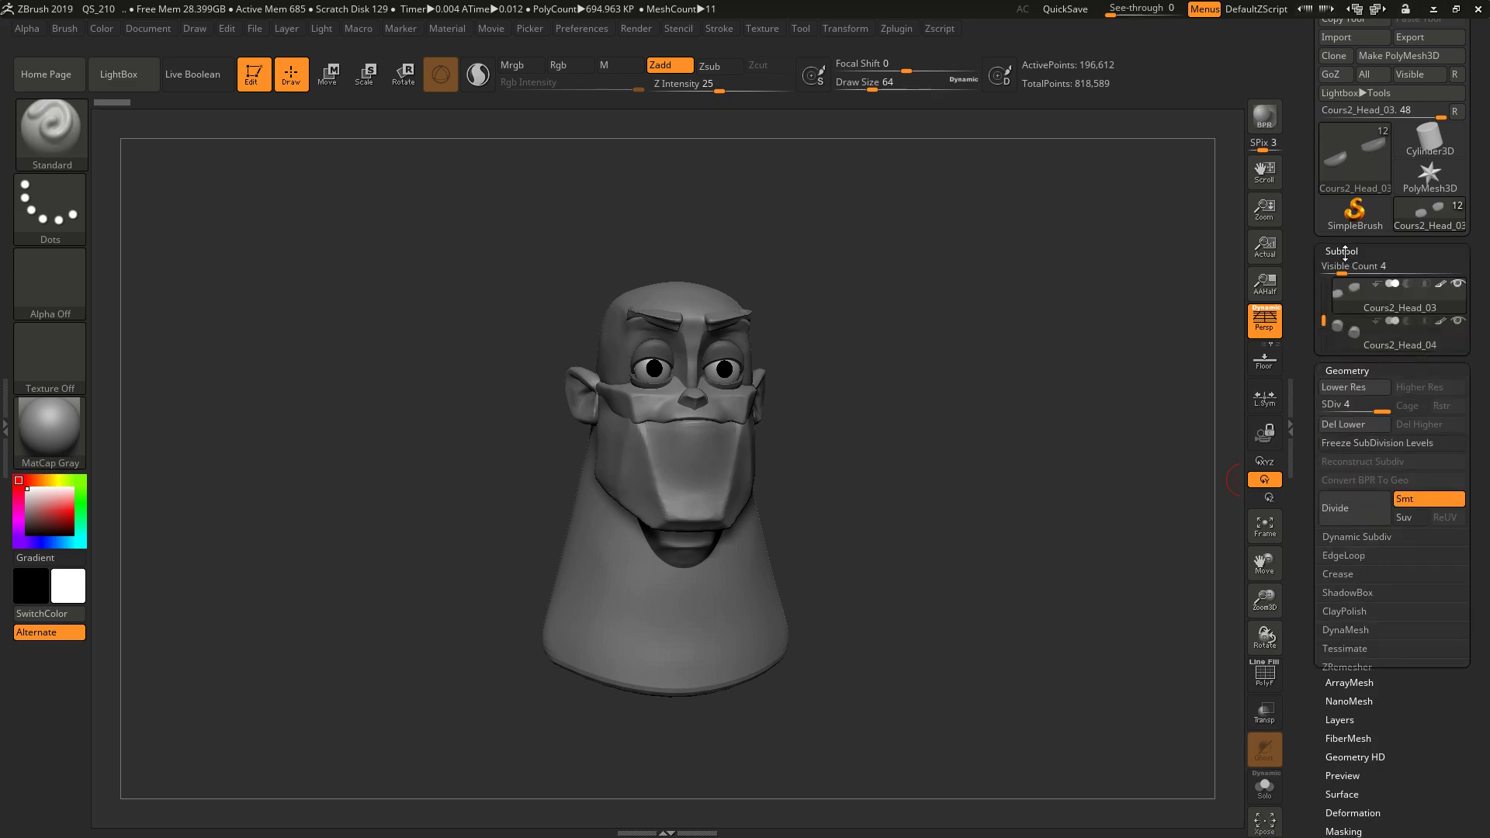
- Turn off One Open Subpalette in the interface palette preferences and store the configuration
click(590, 29)
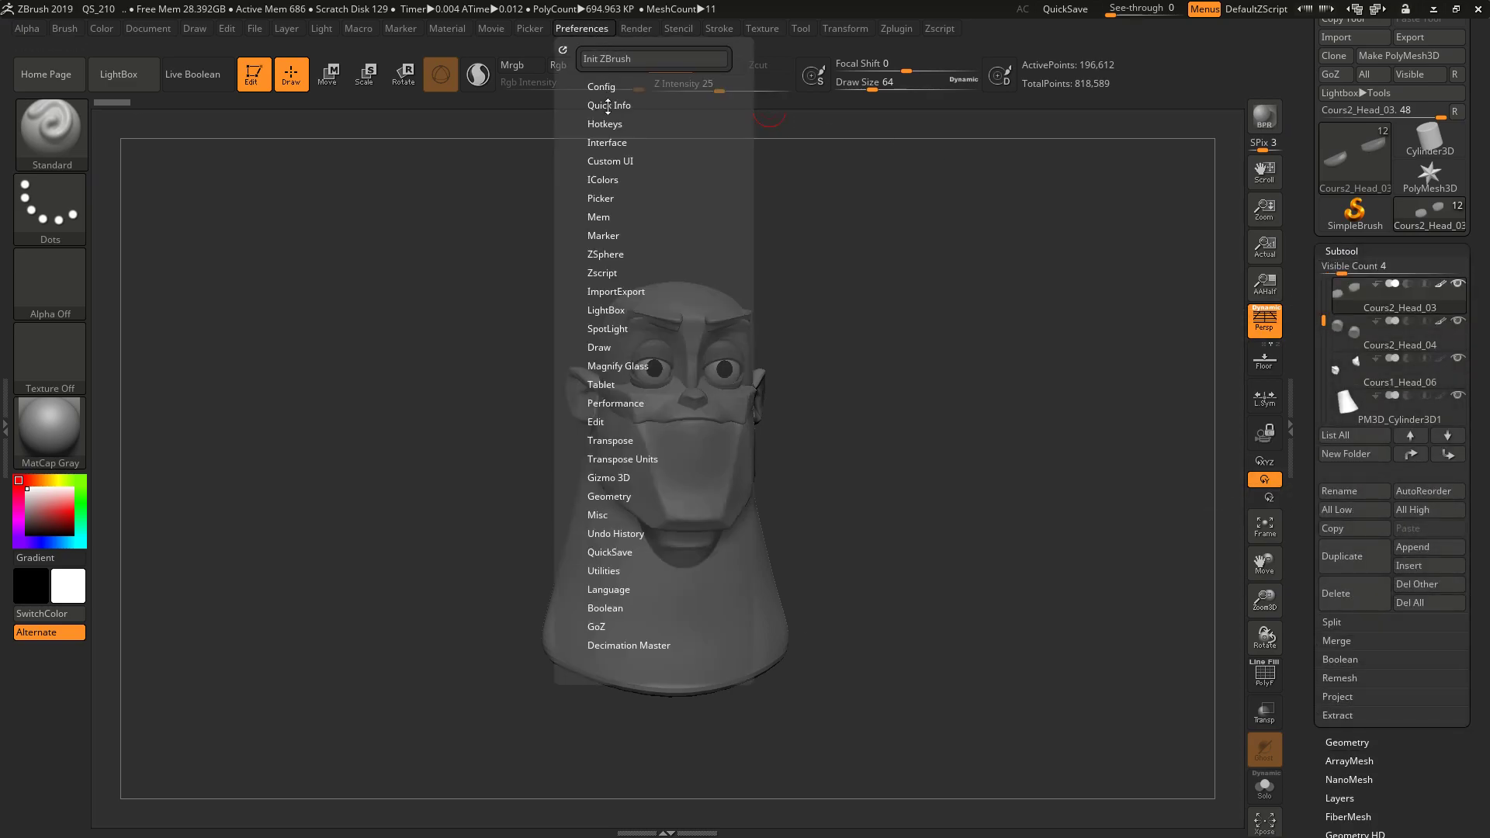
click(609, 142)
click(624, 197)
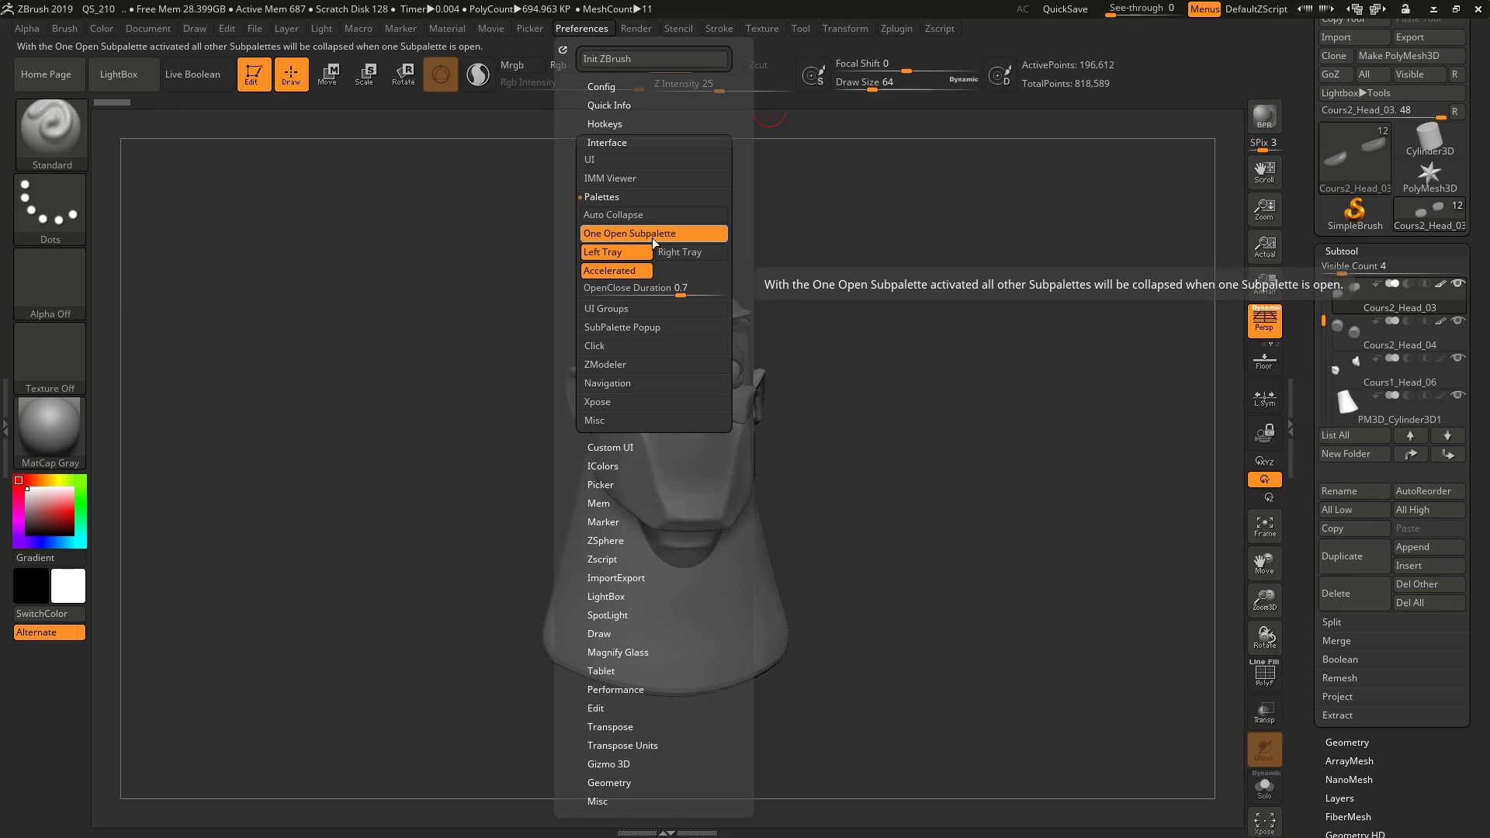
click(652, 238)
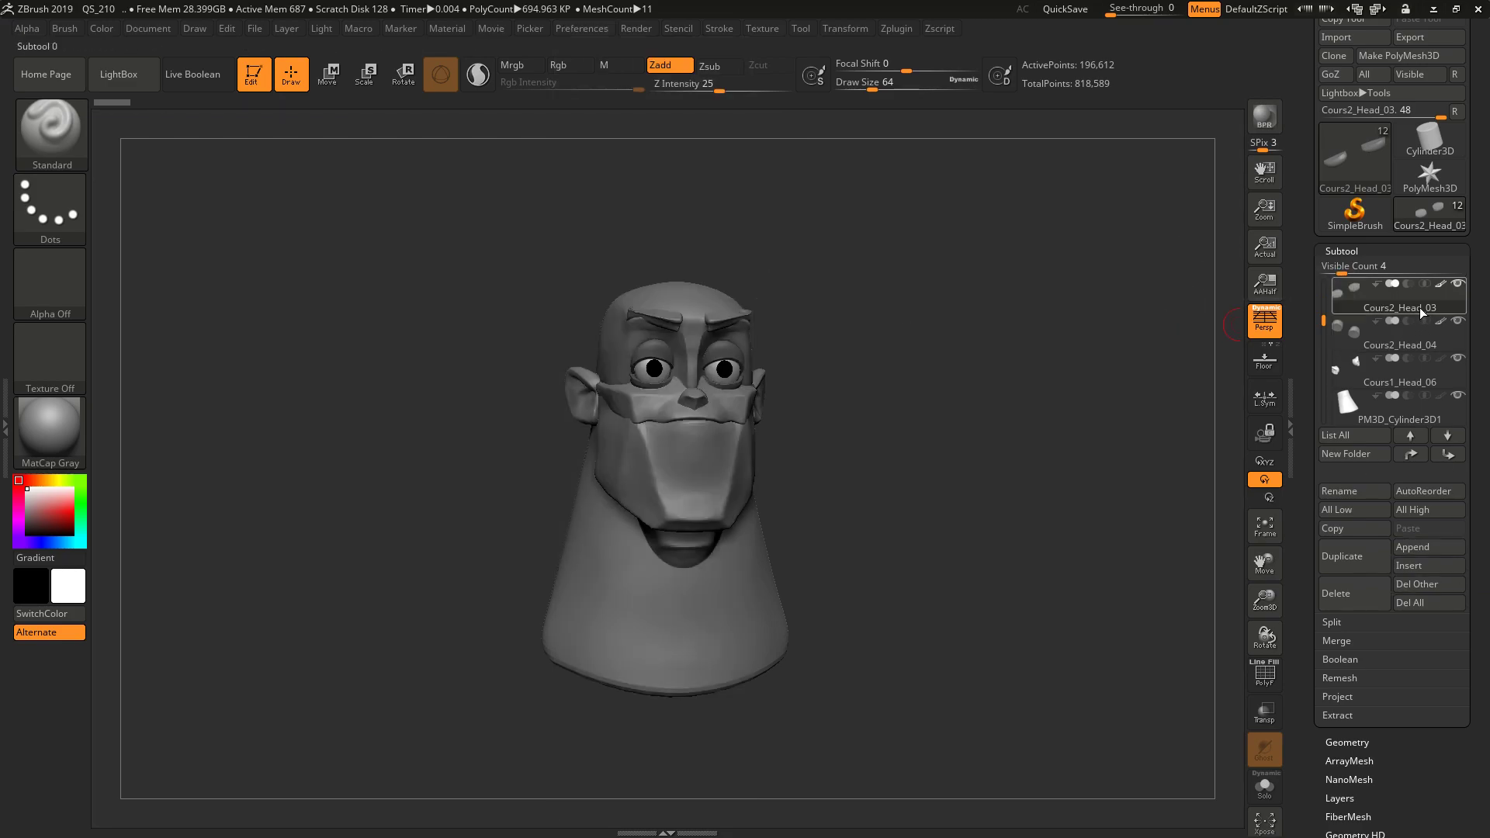
click(582, 31)
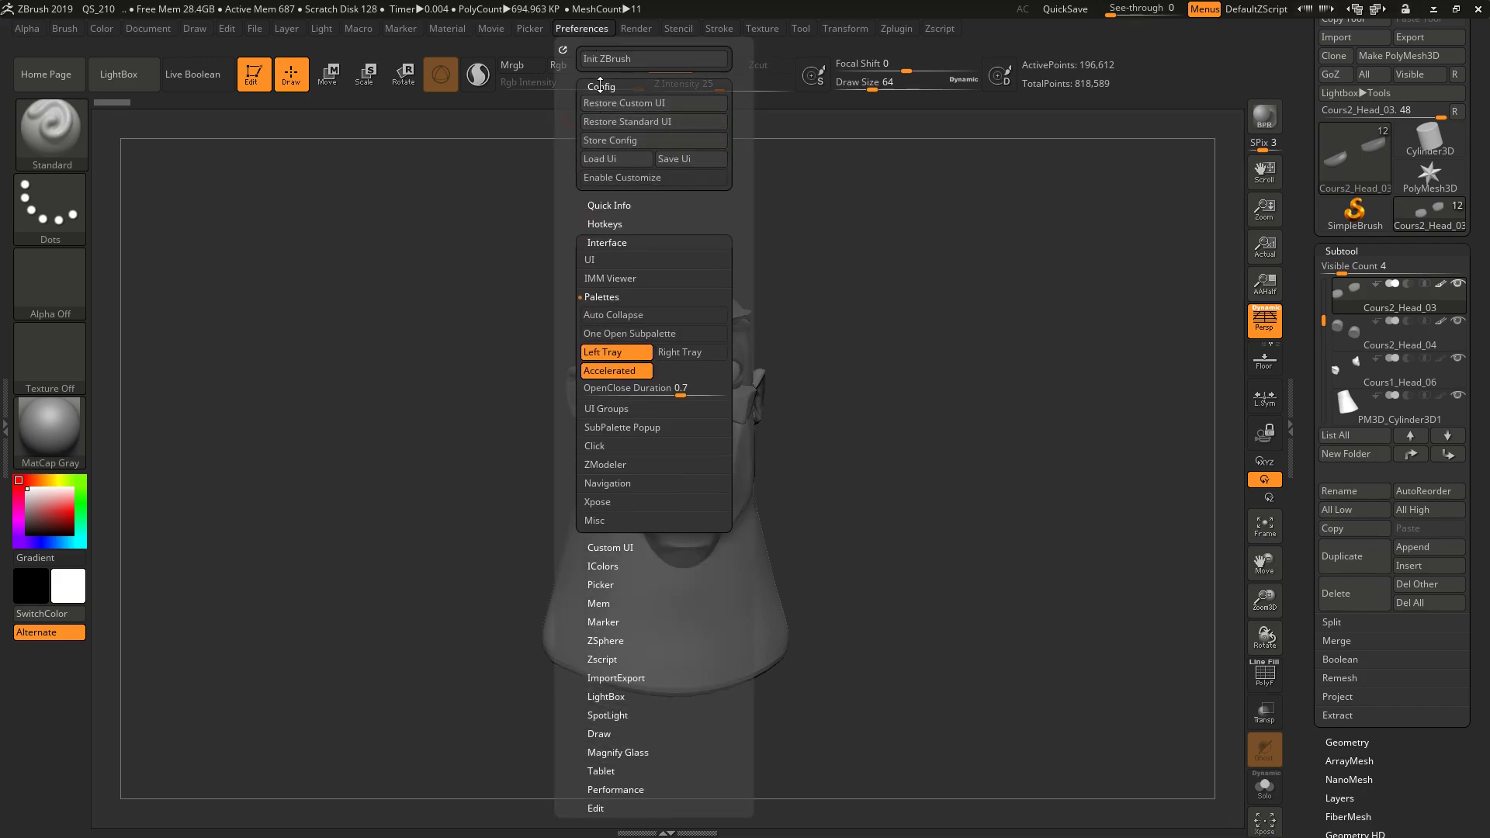
click(604, 139)
click(862, 462)
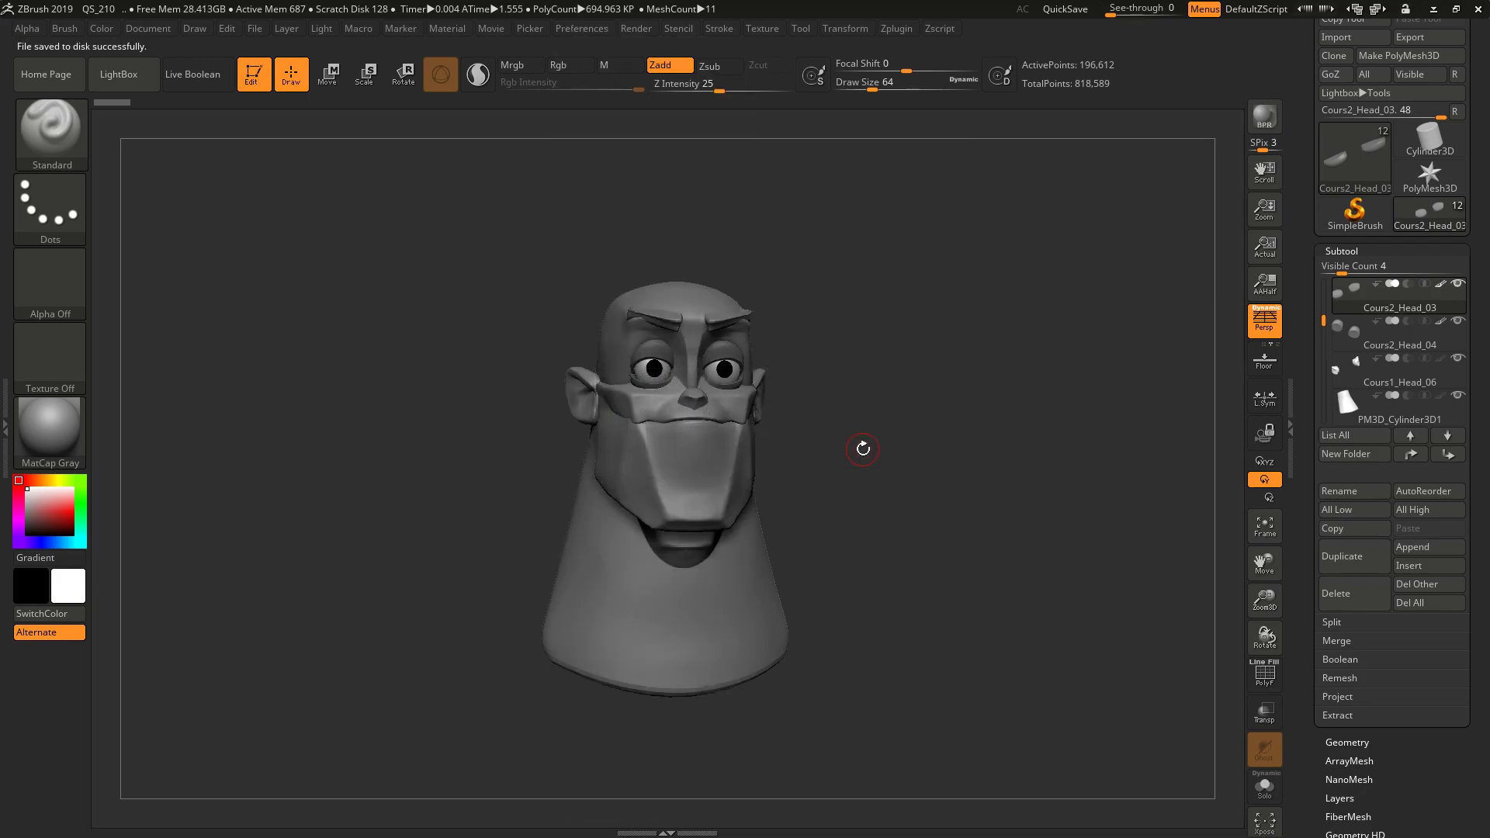
- Isolate the front jaw piece Cours1_Head_10 in Solo mode and subdivide it once
drag(1088, 483, 837, 418)
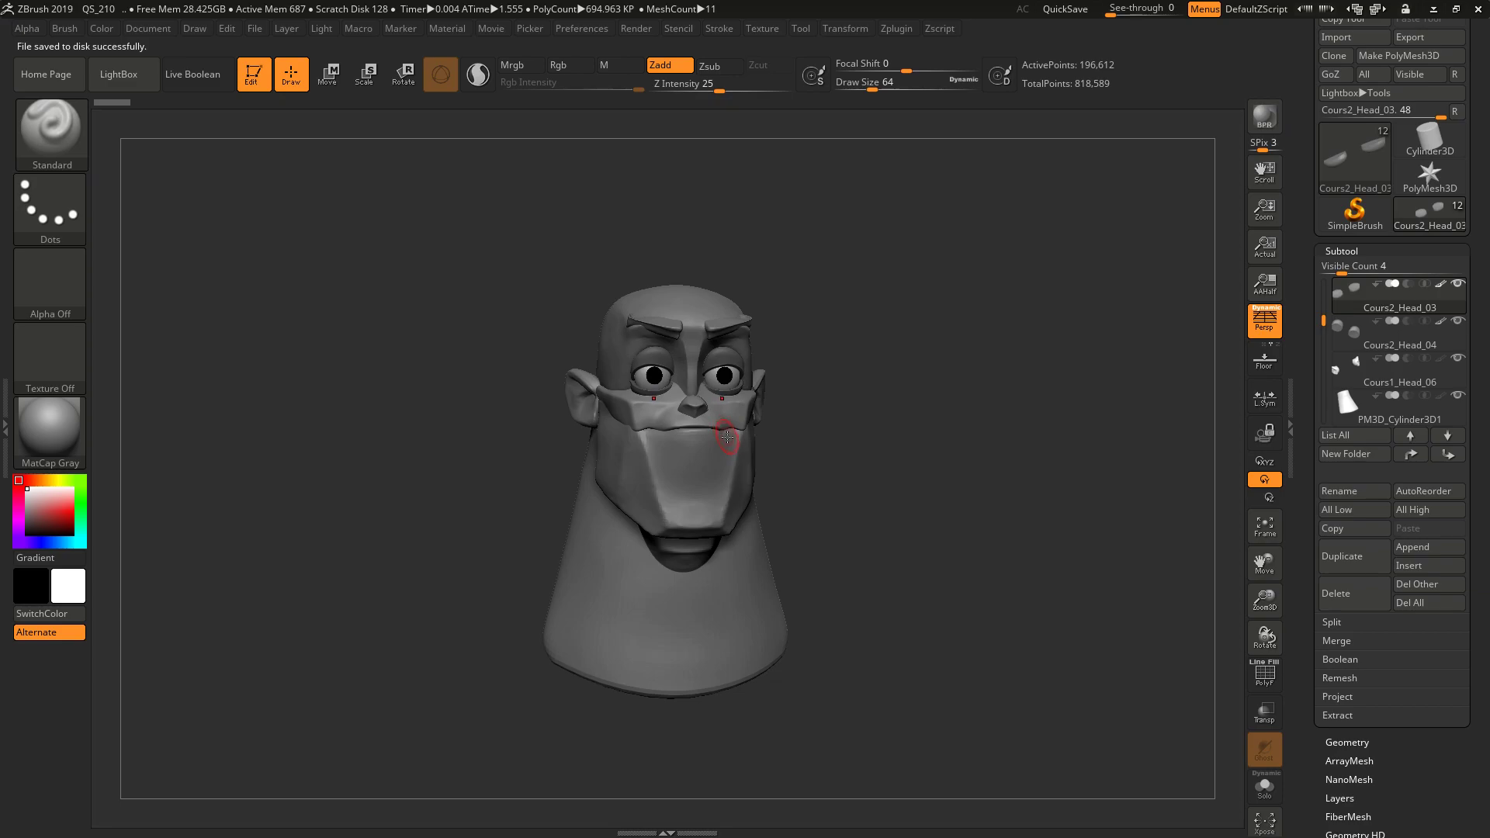
key(s)
click(754, 441)
alt+click(669, 479)
drag(861, 485, 1086, 607)
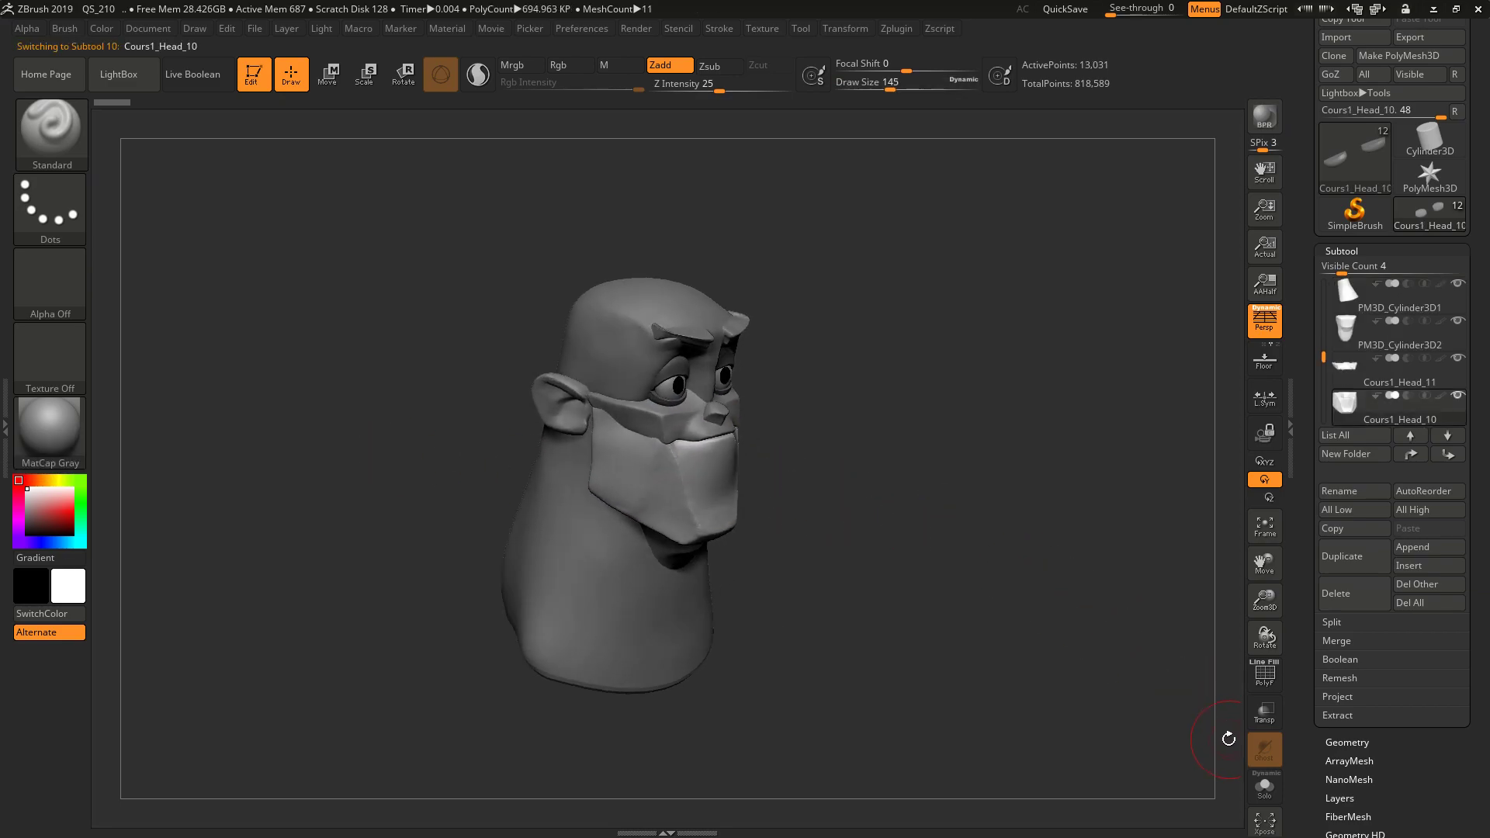
click(1255, 779)
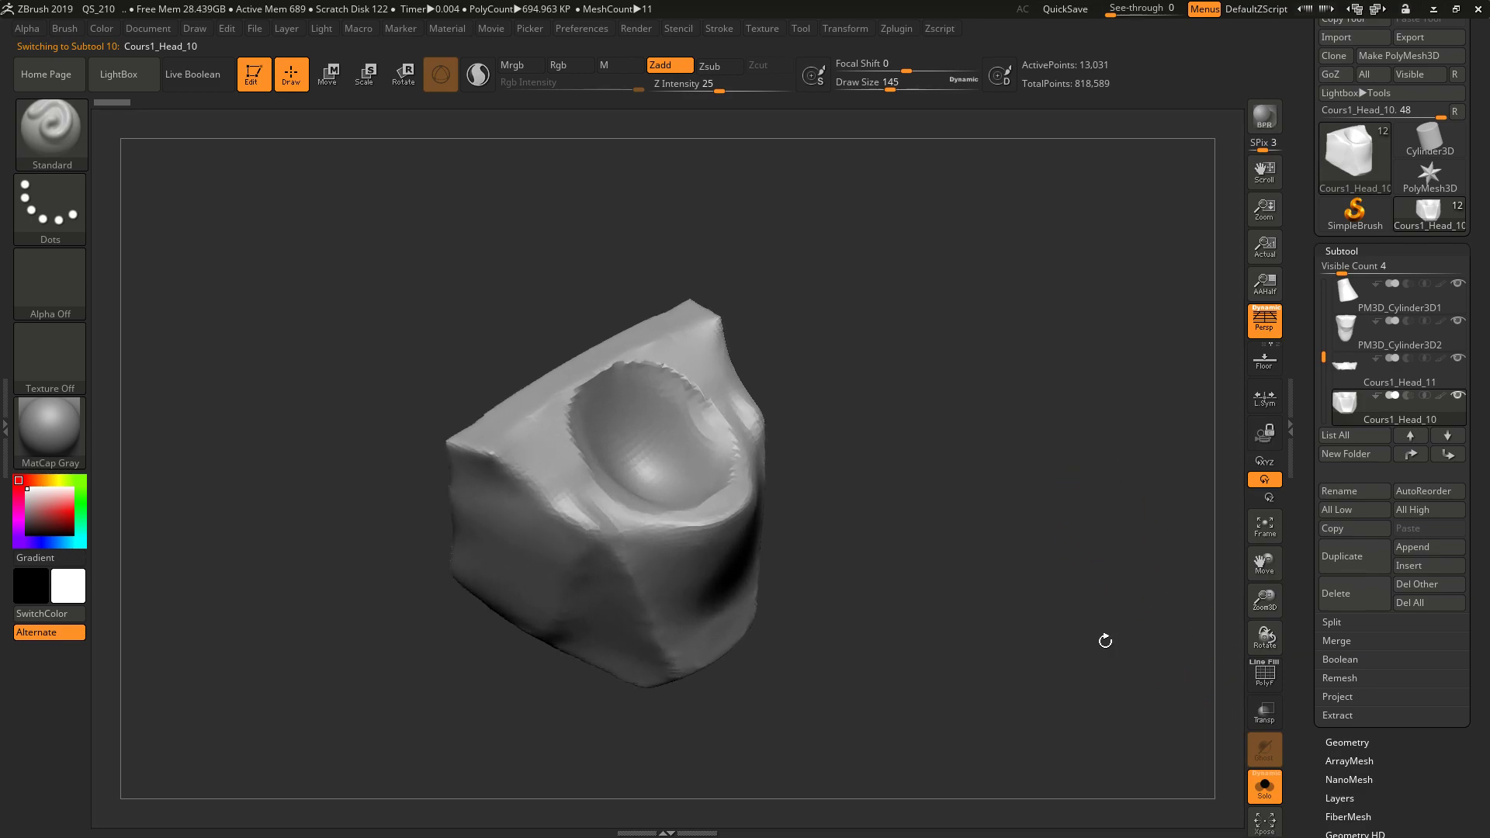
key(ctrl+d)
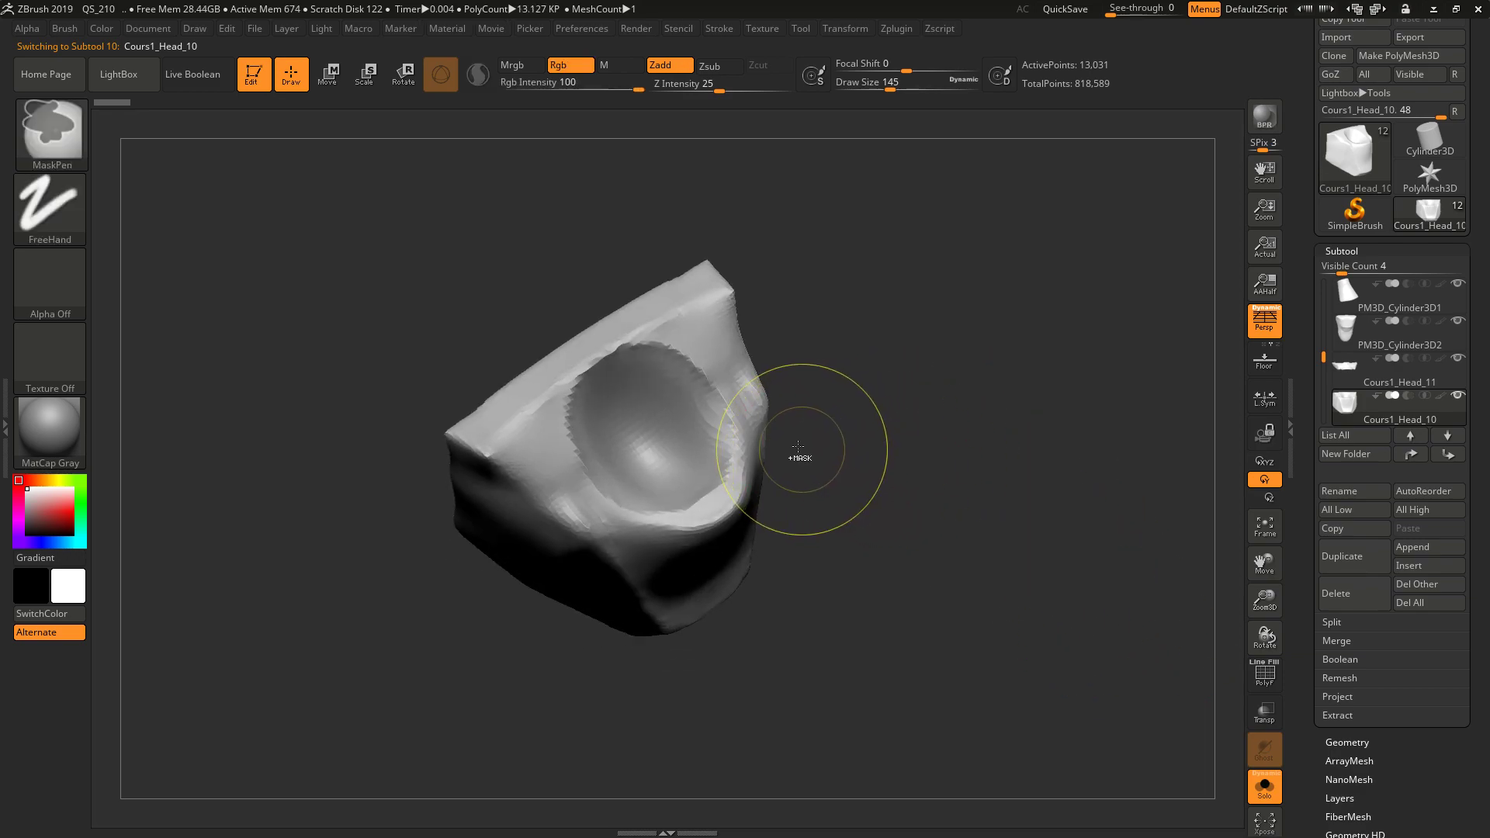
- Reshape the rim of the jaw piece's cavity with the Move brush at draw size 68, and exit Solo mode
key(s)
drag(720, 481, 708, 483)
drag(719, 487, 711, 494)
key(s)
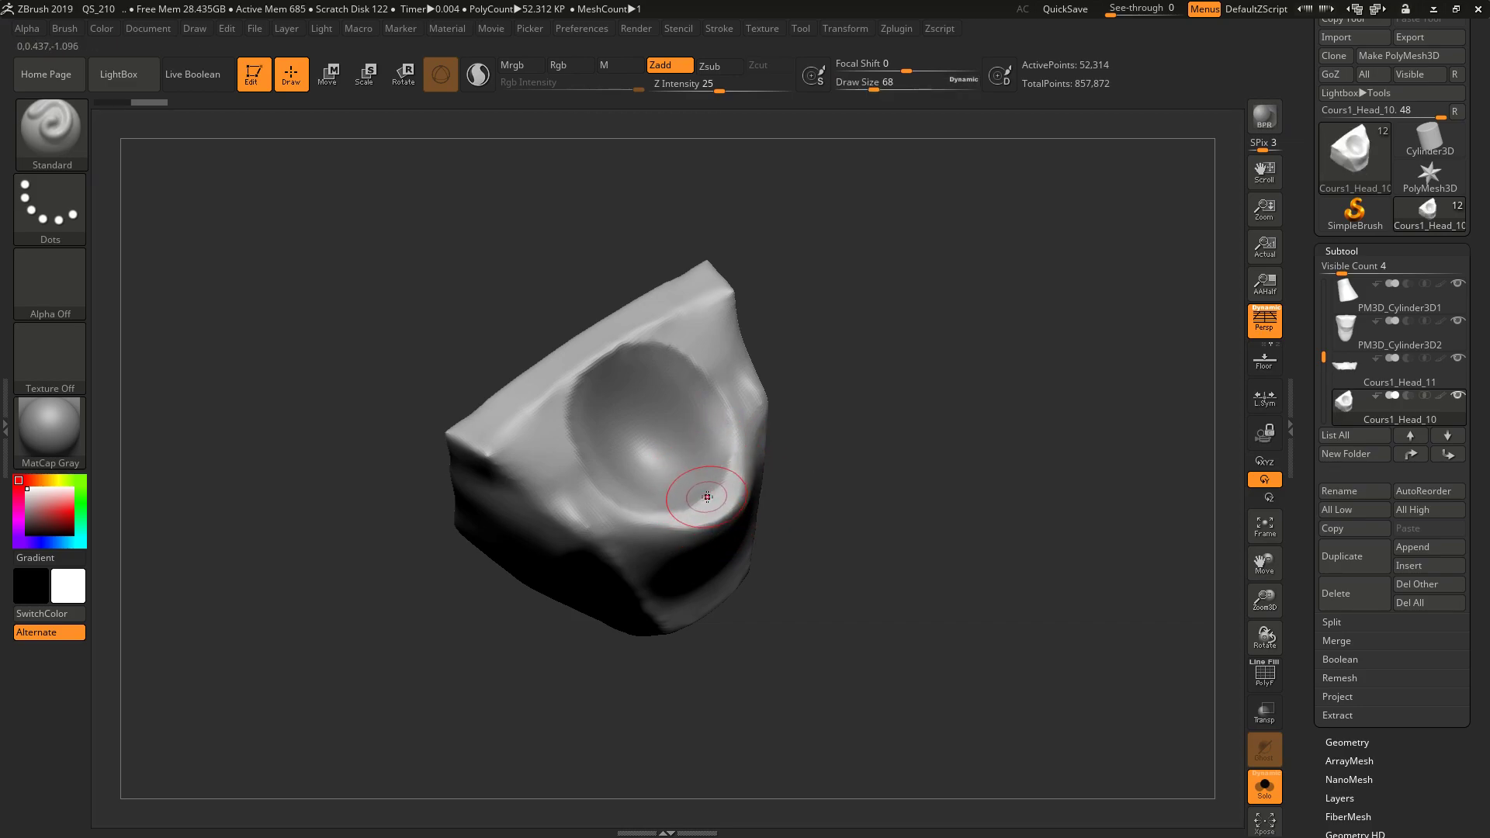
key(b)
key(m)
key(v)
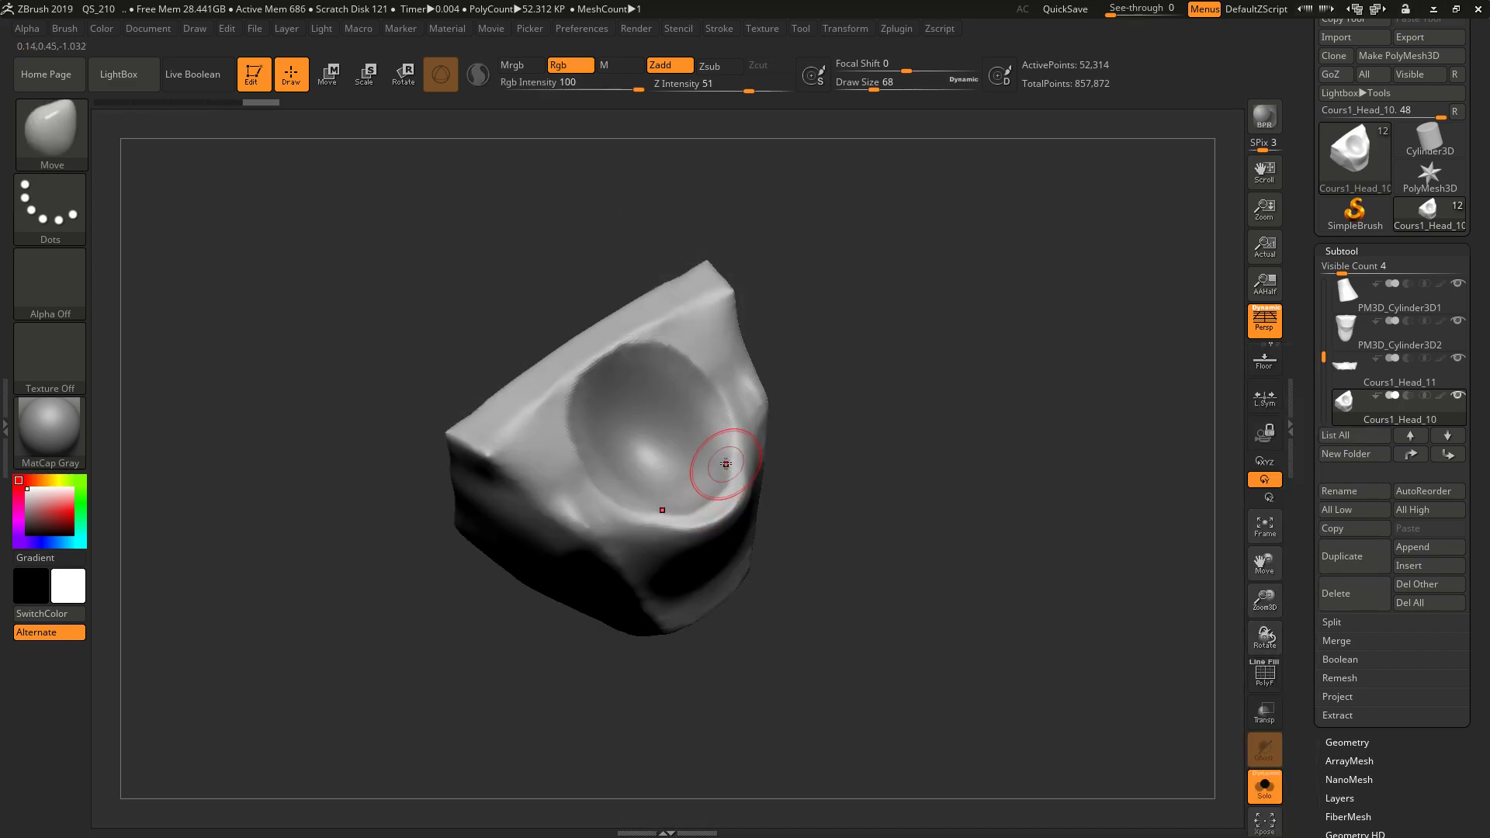
click(1264, 785)
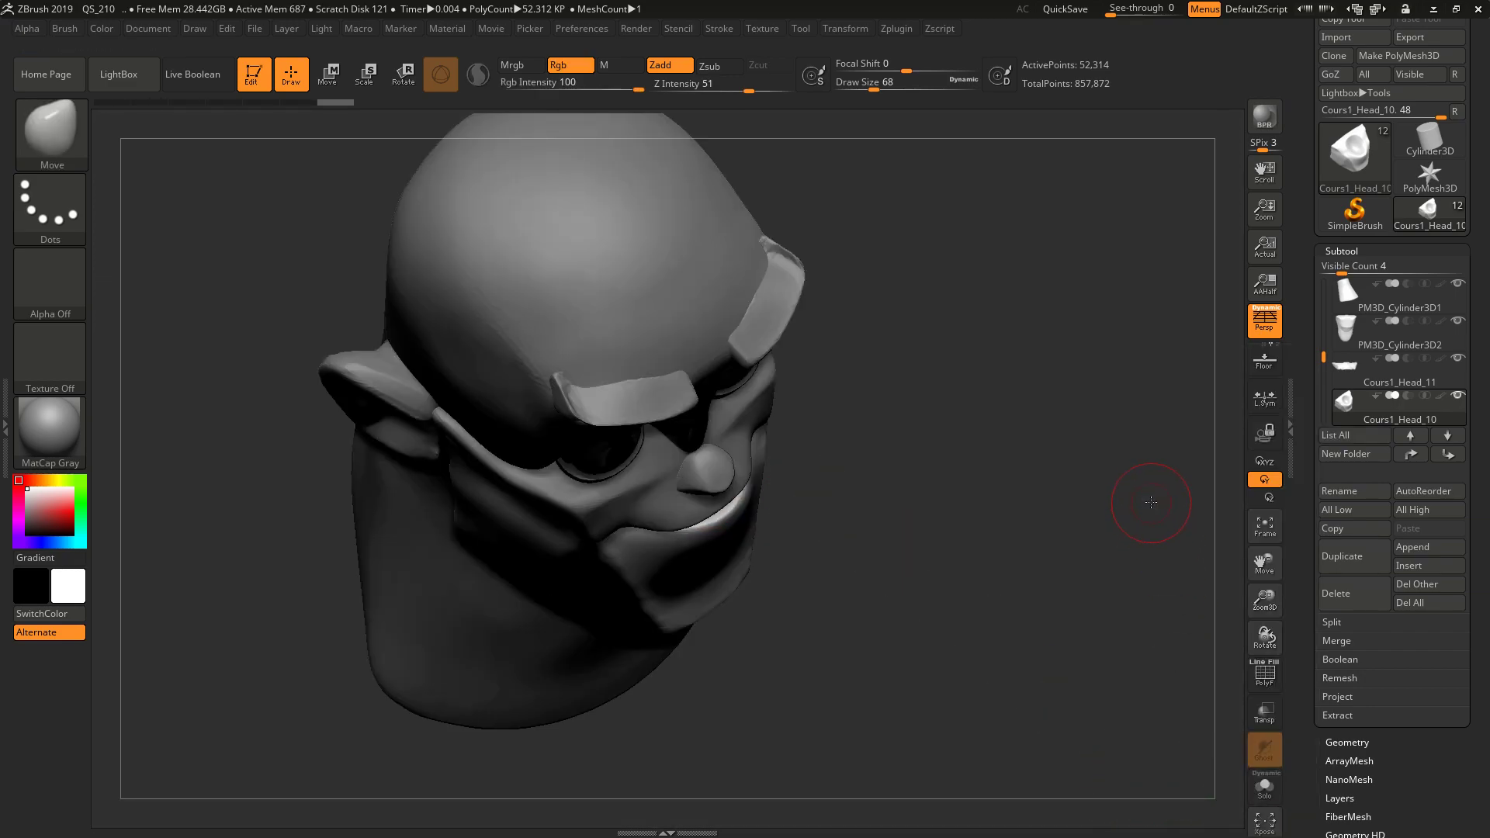
drag(1110, 423, 920, 371)
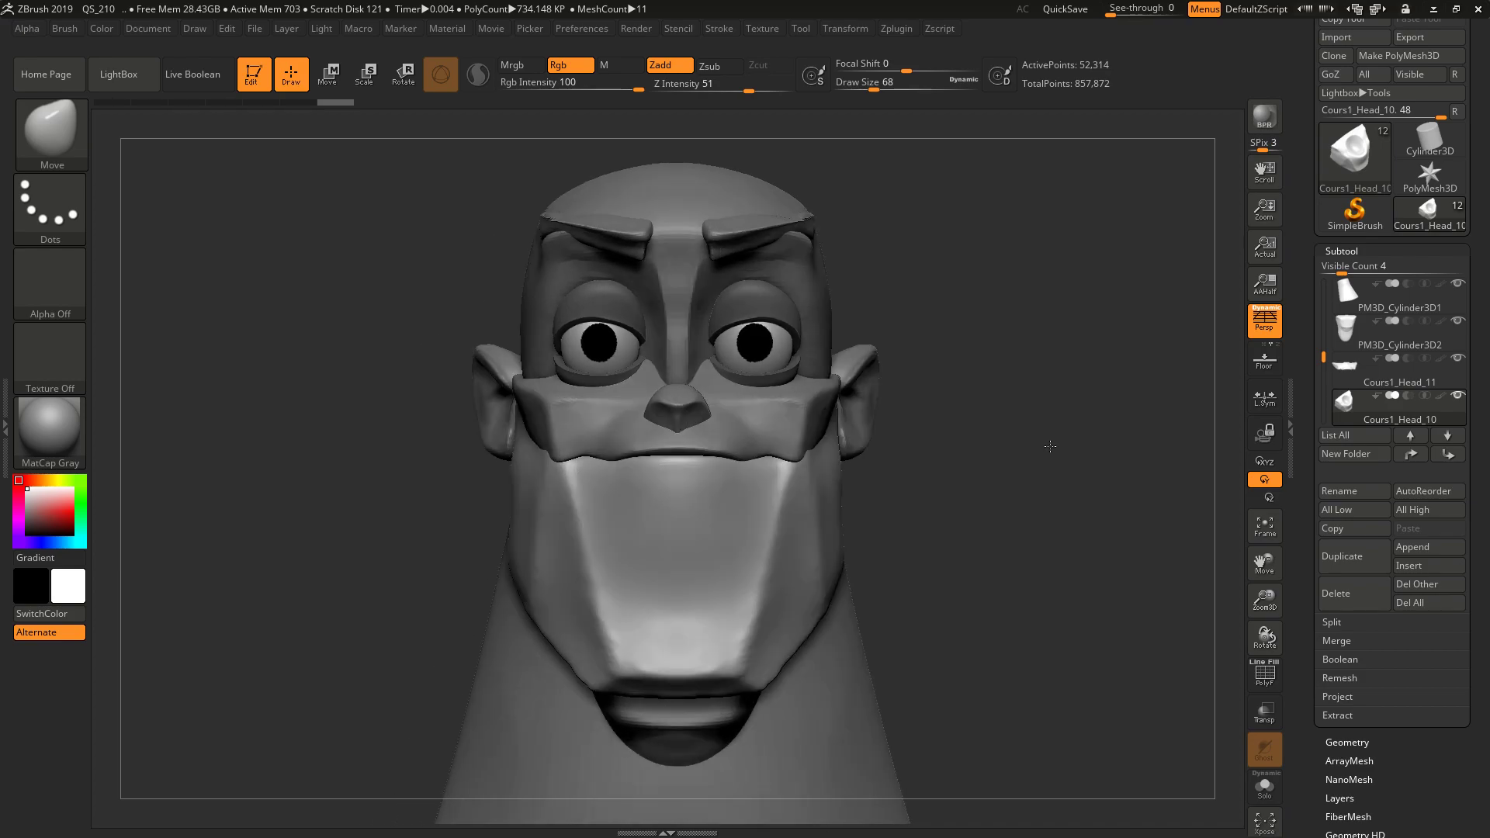
- Isolate the upper mouth piece Cours1_Head_11, rework its inner hollow with the Move brush, and bring back the full head
alt+click(796, 400)
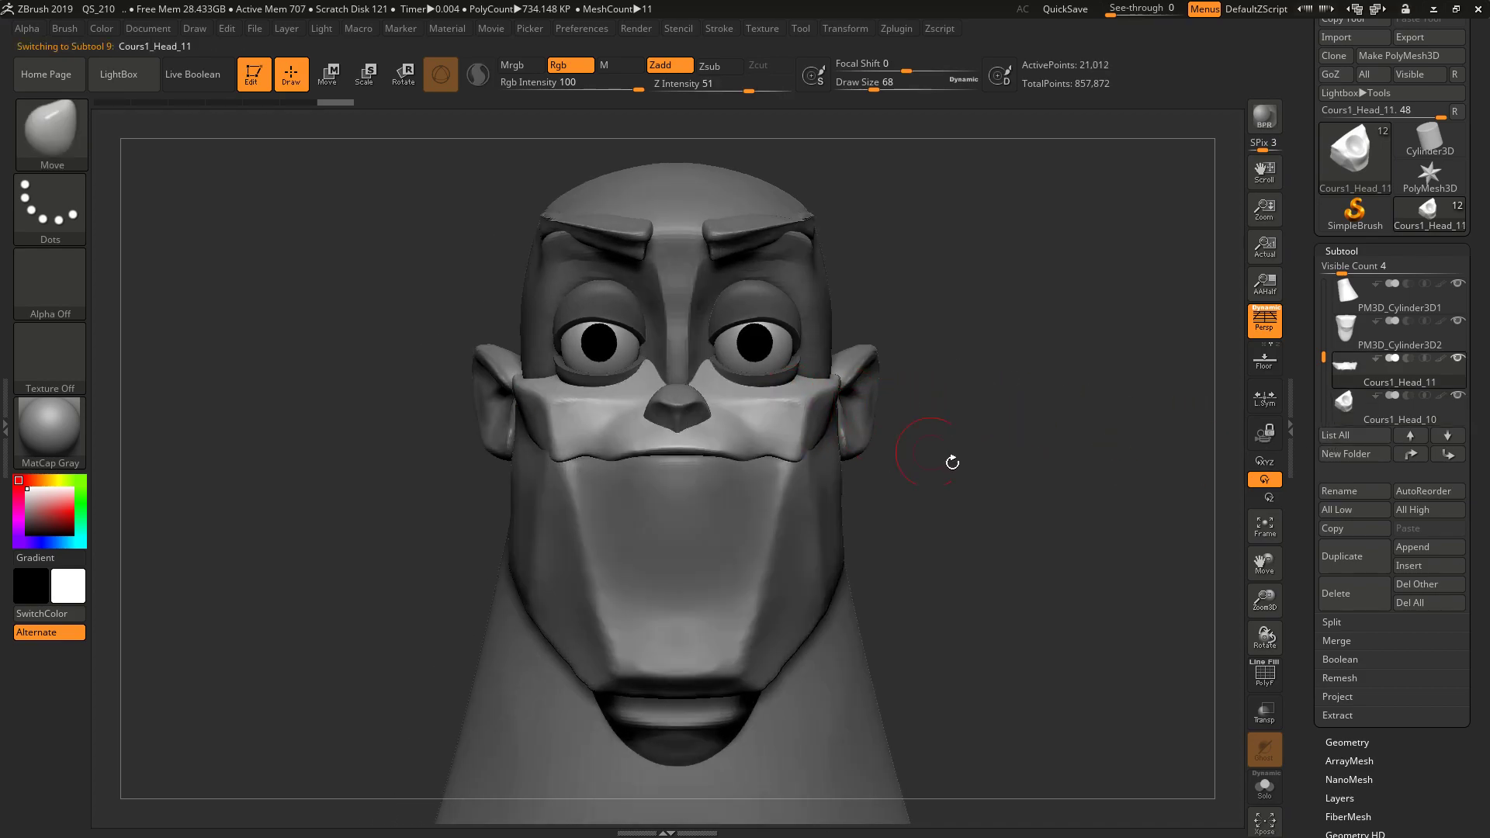
click(1252, 798)
drag(1140, 613, 1135, 426)
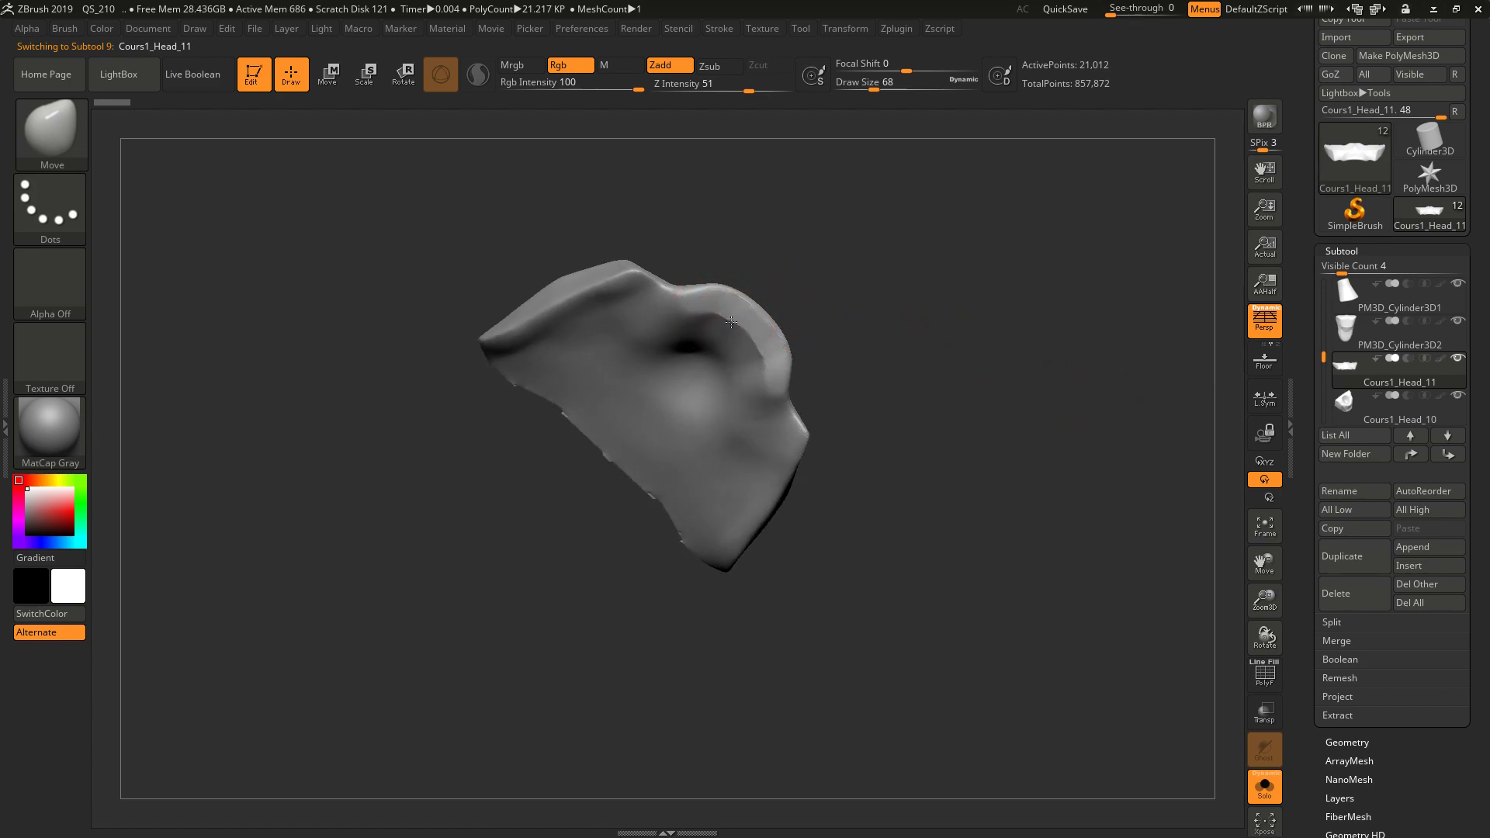
drag(713, 337, 723, 340)
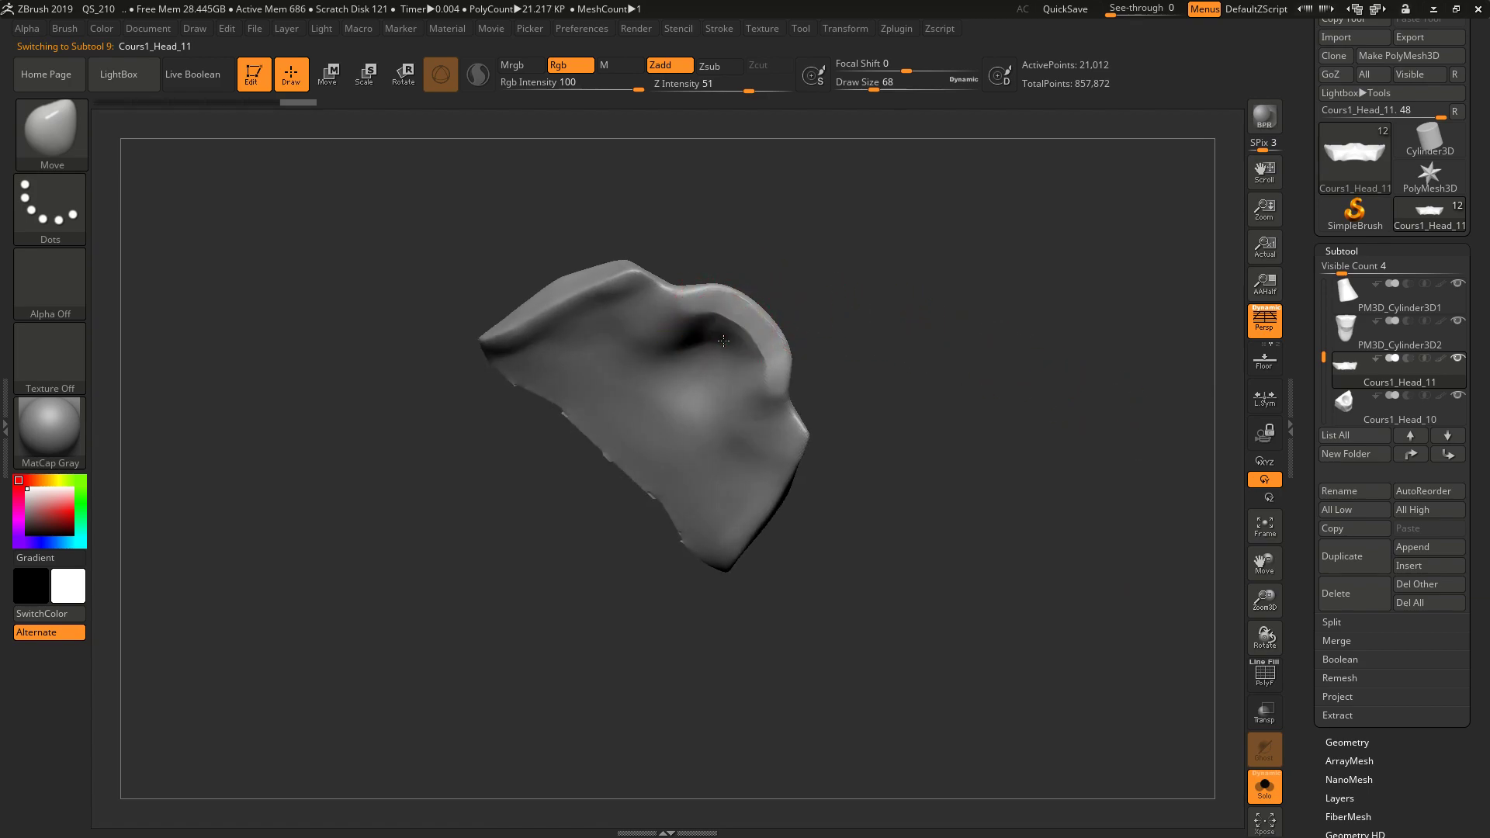
click(1250, 794)
drag(1156, 445, 1061, 456)
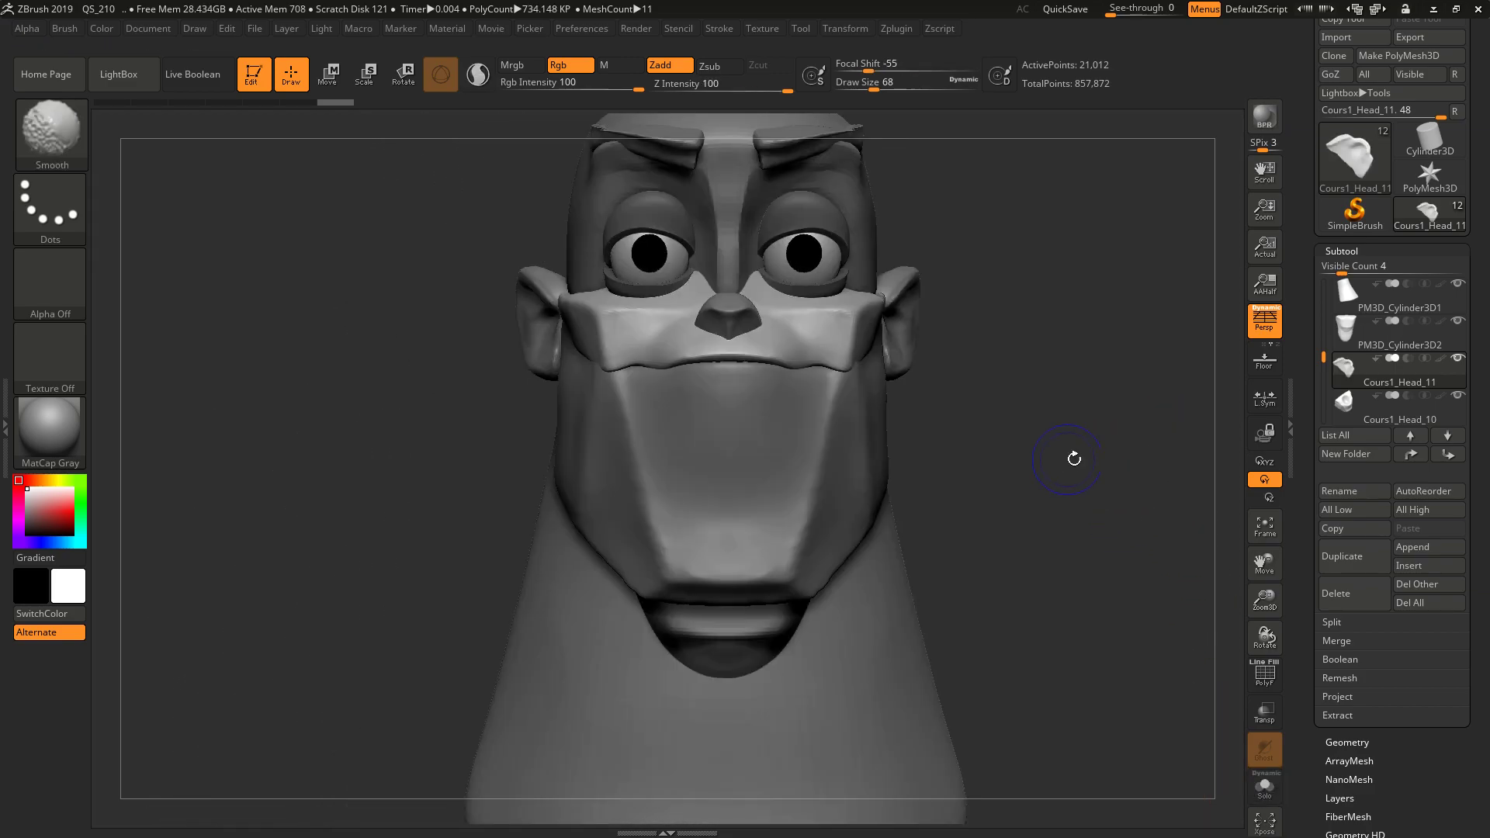
- Mask the front tip of the upper lip in side view with the MaskLasso brush and invert the mask
mouse_move(1345, 384)
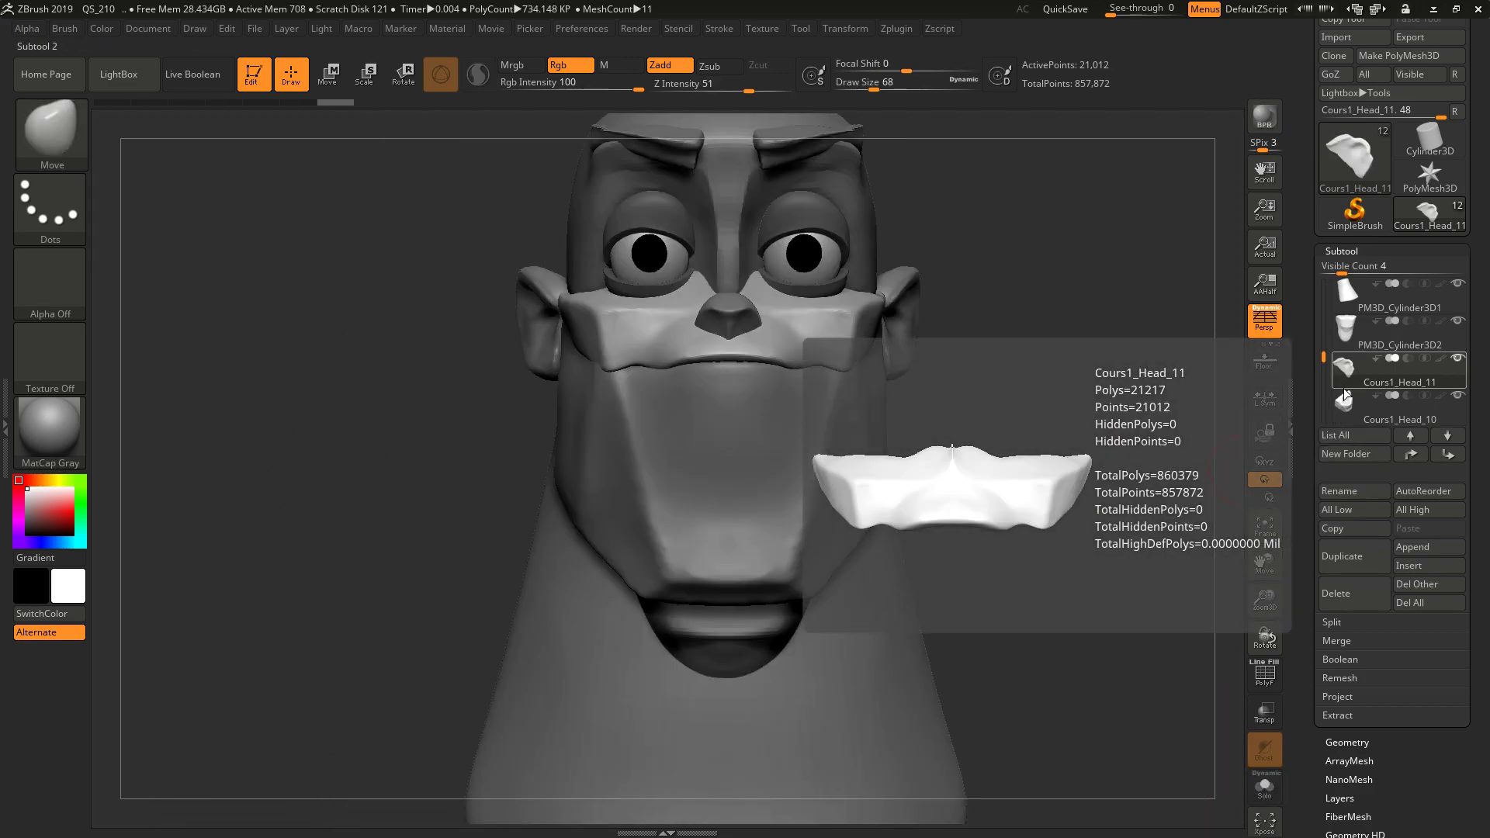
drag(1109, 341, 1108, 447)
ctrl+drag(851, 401, 760, 440)
ctrl+click(50, 131)
click(222, 225)
click(371, 217)
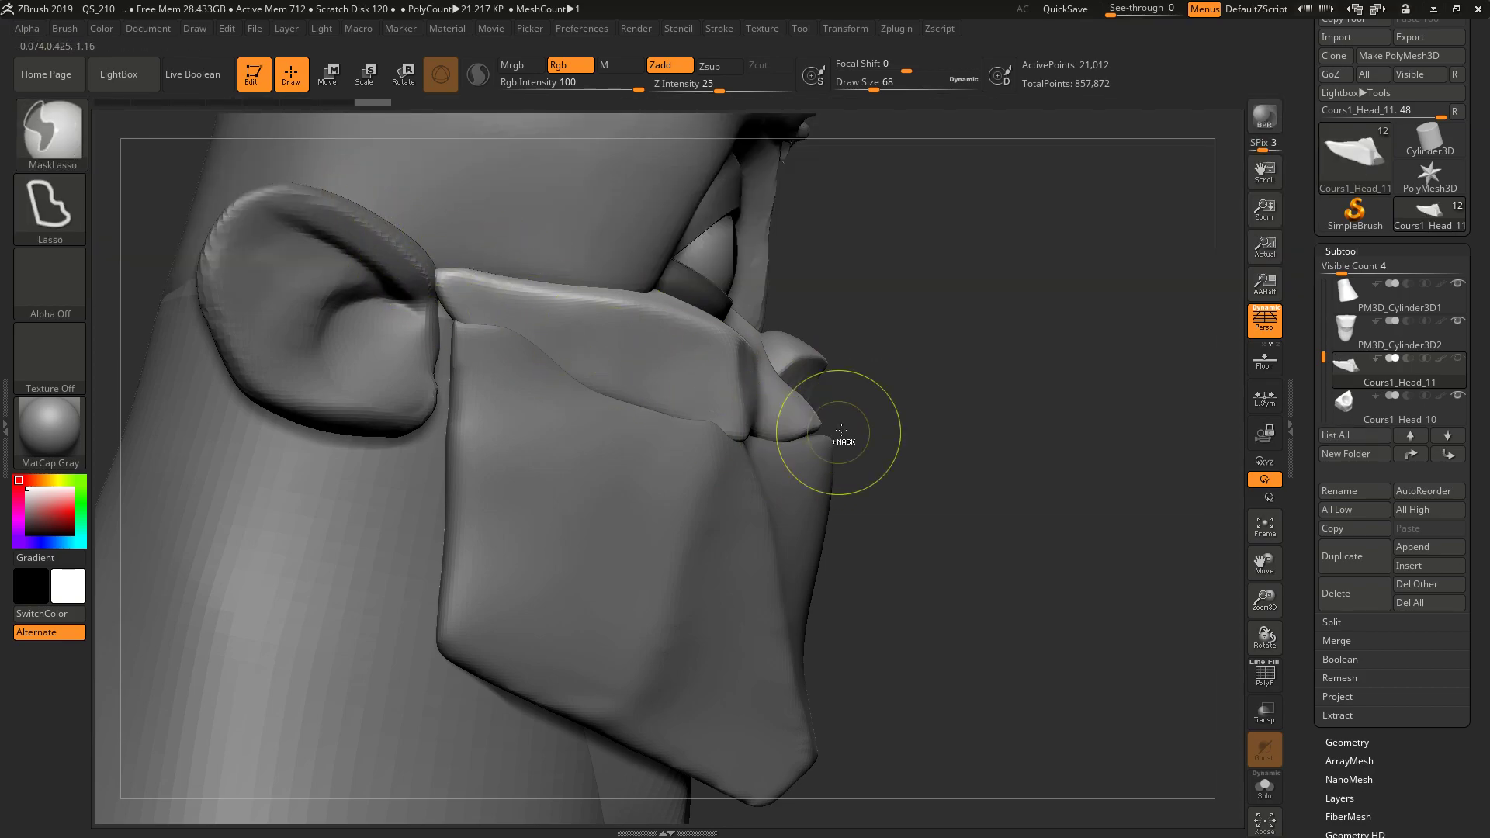
ctrl+drag(812, 412, 846, 427)
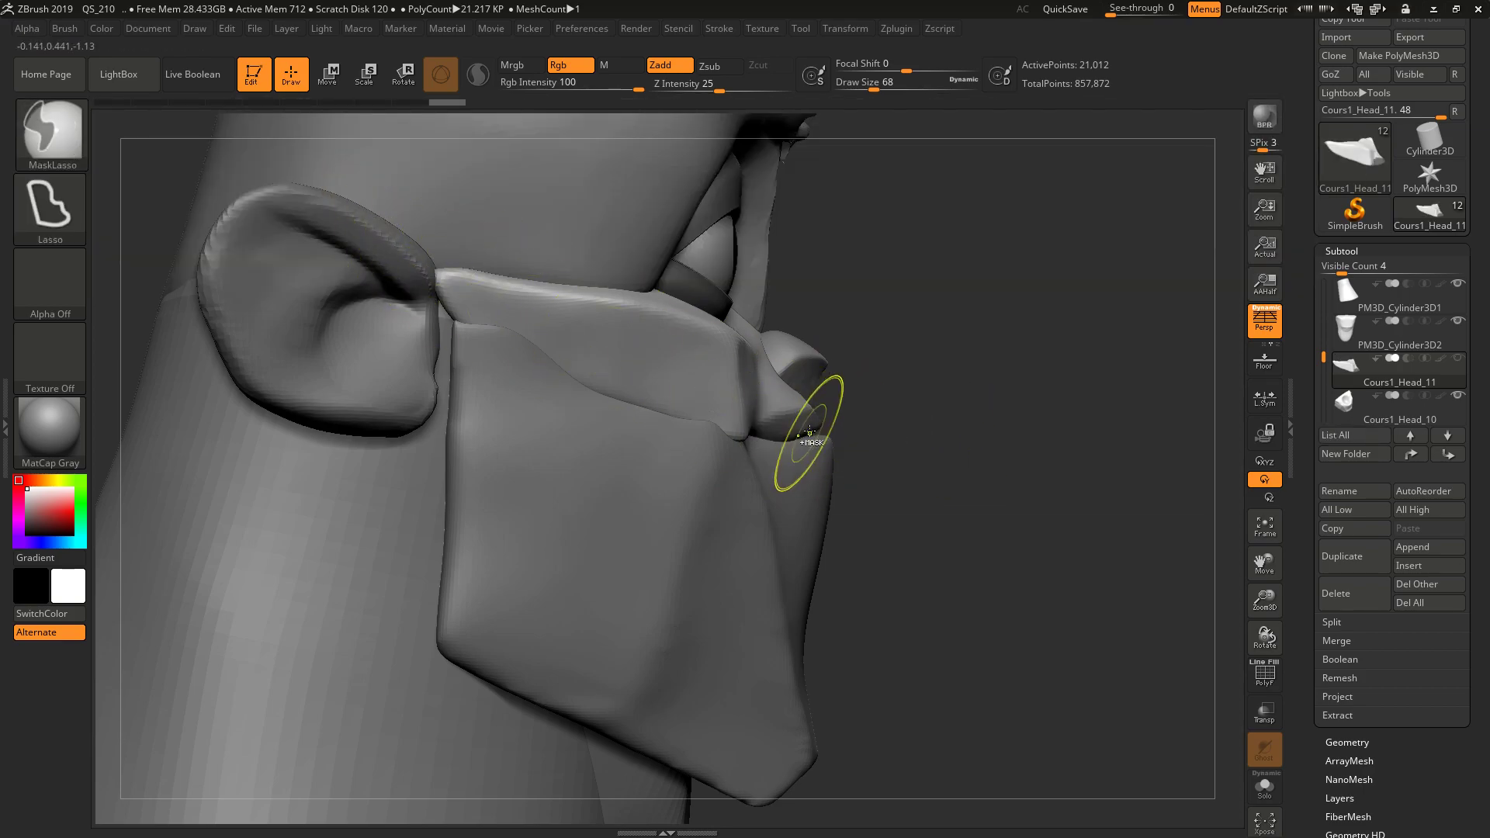
ctrl+click(898, 417)
- Place the rotation gizmo on the upper mouth piece, rotate the unmasked lip front, and undo the last adjustment
key(r)
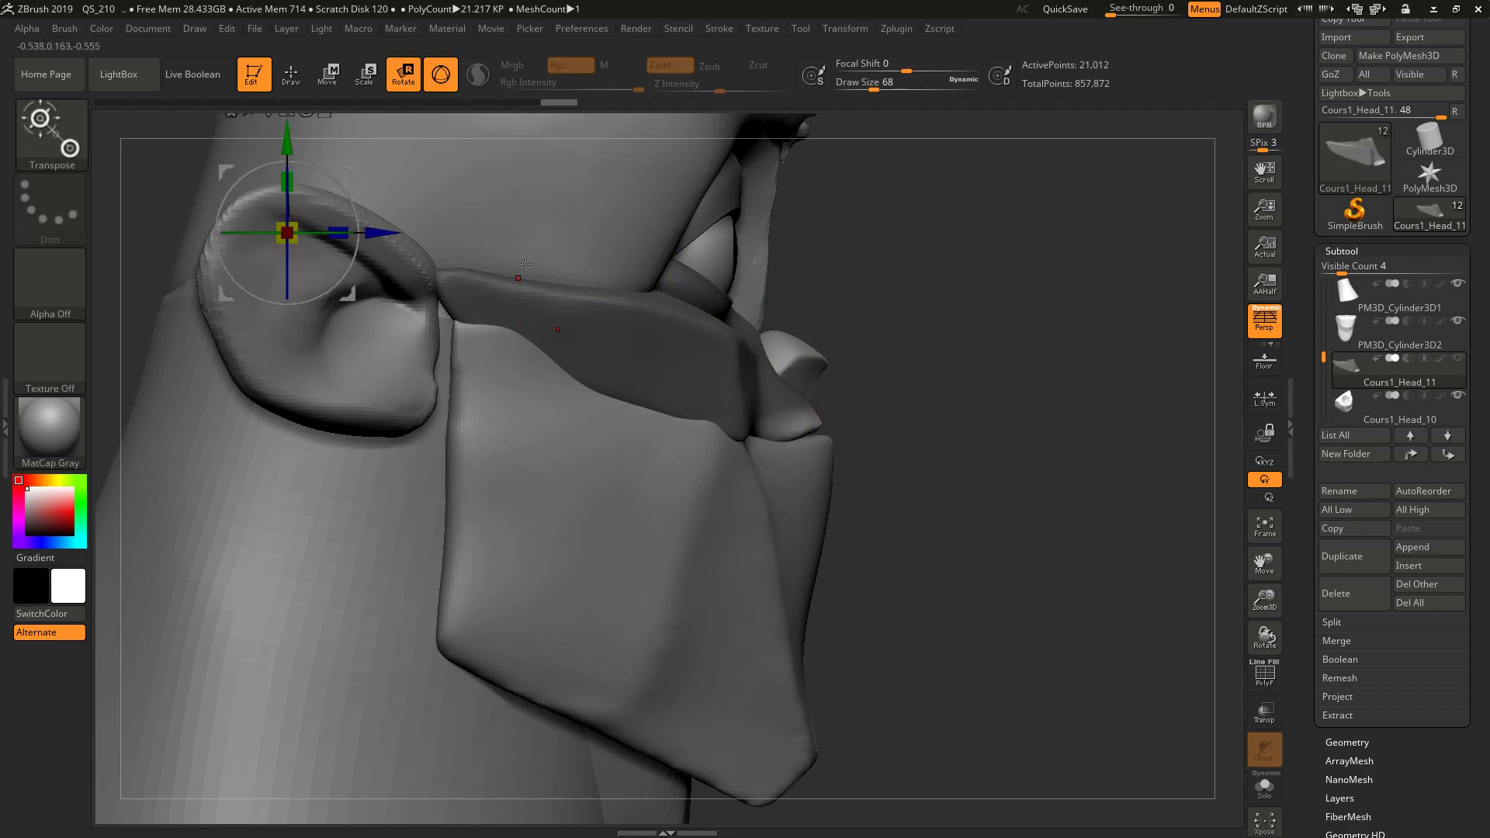
alt+drag(352, 168, 772, 384)
key(ctrl+z)
- Make the upper mouth piece Cours1_Head_11 visible and subdivide the jaw piece Cours1_Head_10
click(1361, 409)
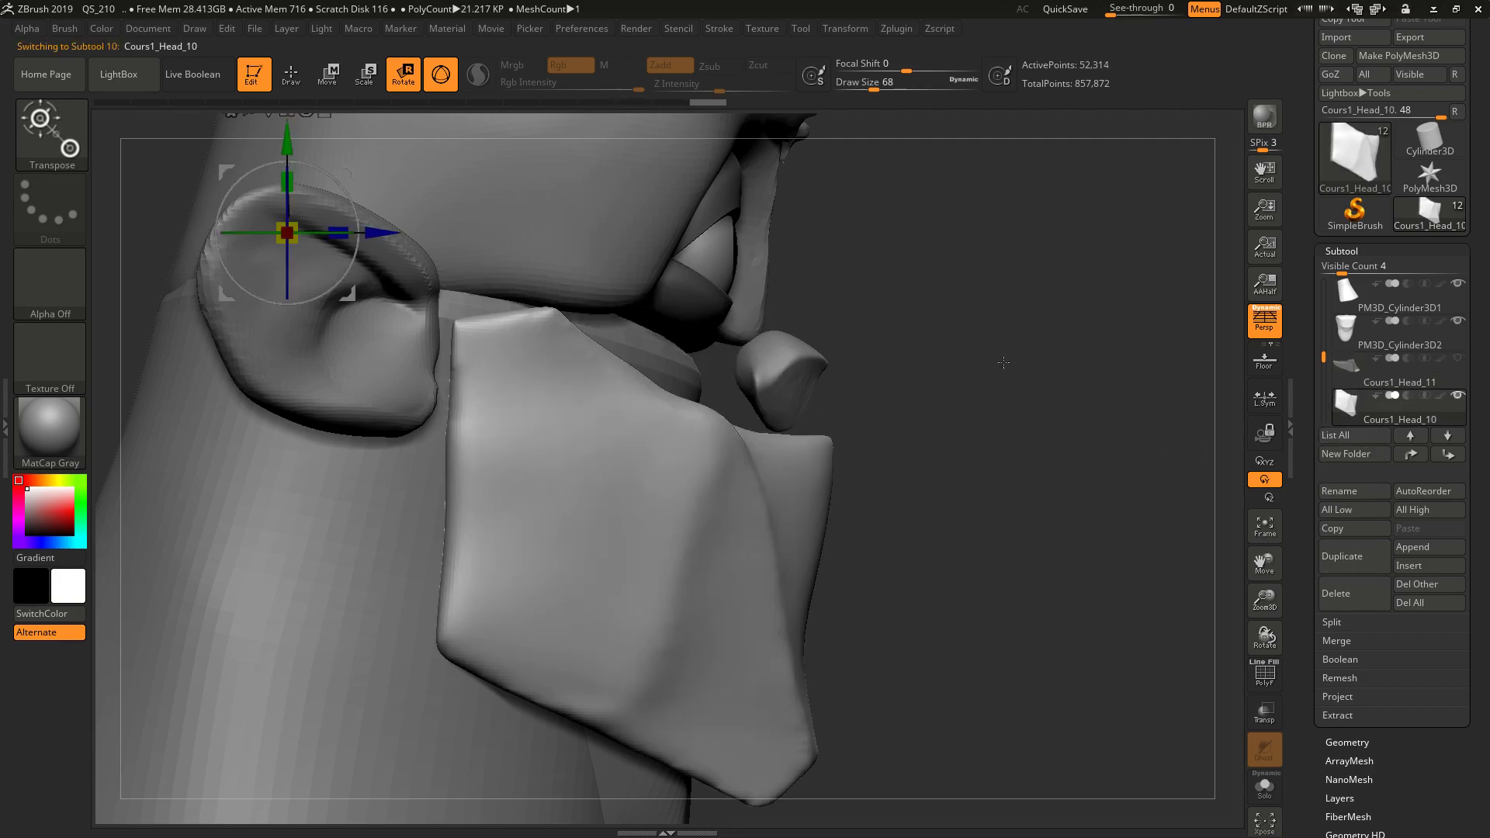
click(1459, 359)
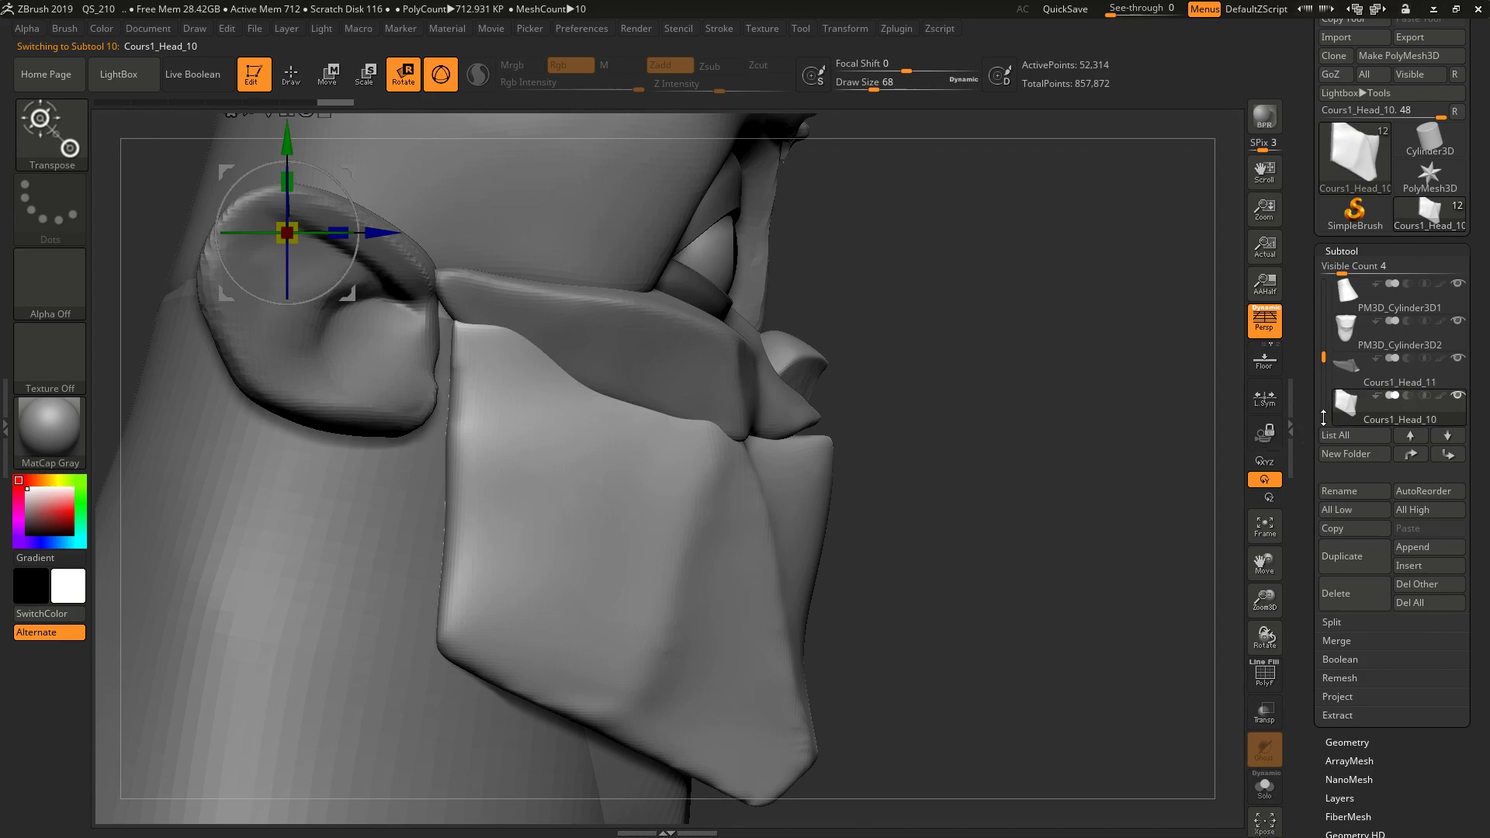
key(ctrl)
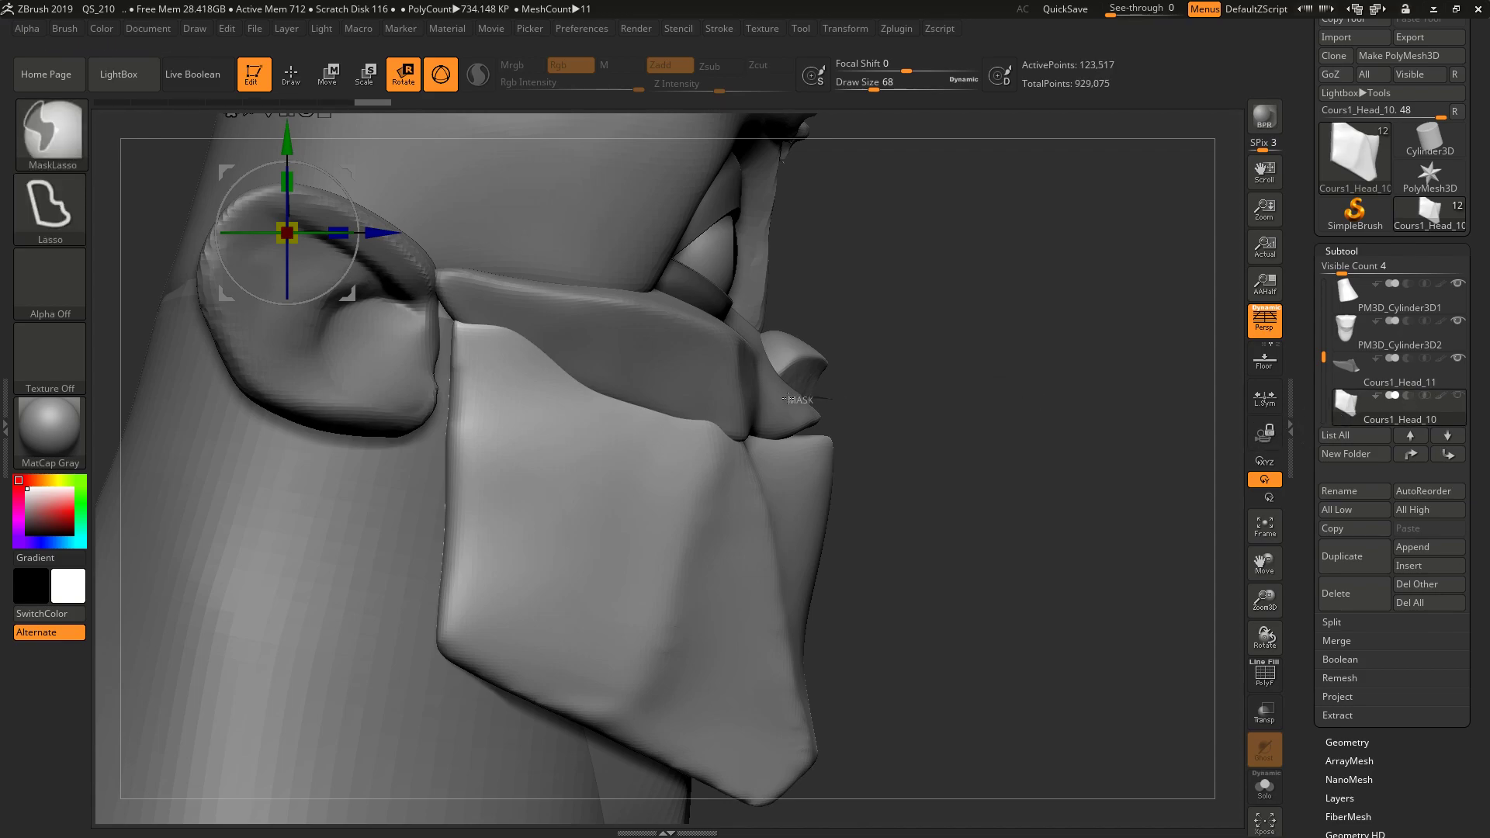
- Lasso-mask the jaw piece's front upper edge, invert the mask, and rotate the unmasked lower lip to open the mouth
ctrl+drag(751, 424, 872, 472)
click(714, 434)
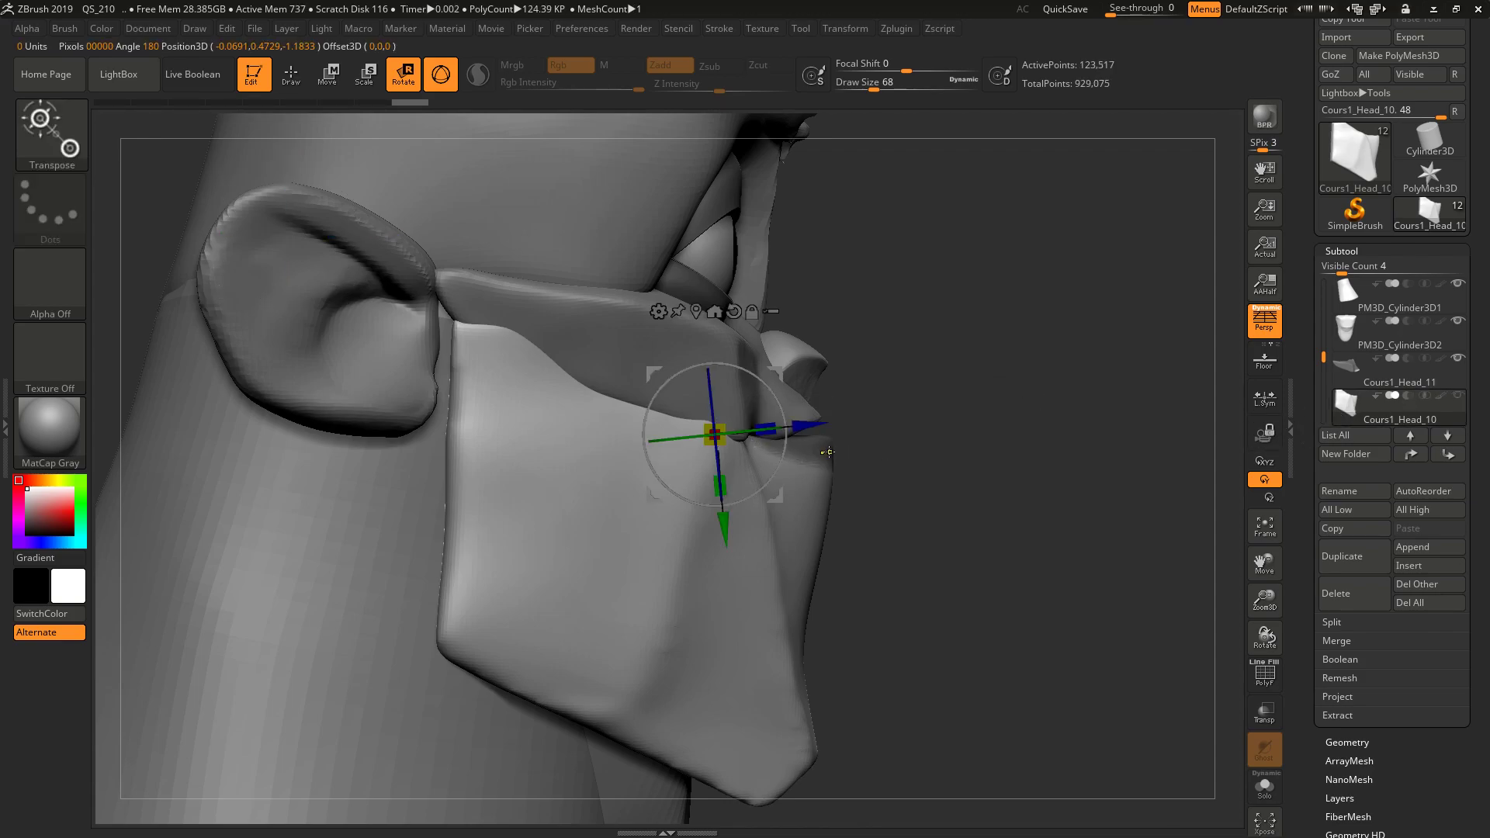
ctrl+click(890, 442)
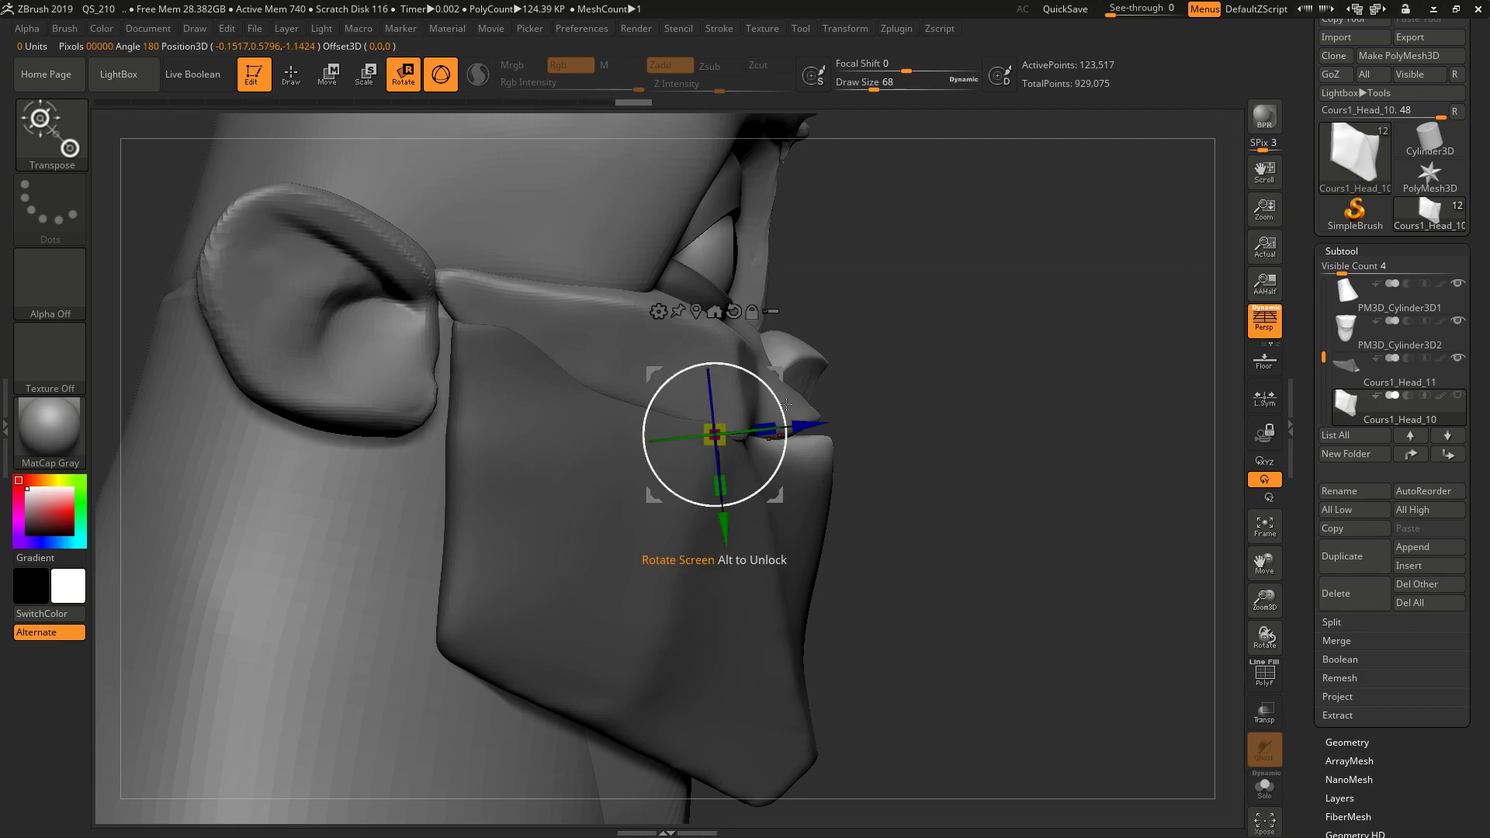
drag(778, 404, 593, 410)
drag(989, 490, 660, 285)
- Step back and forward through the edit history to compare the lower lip before and after its rotation
click(412, 104)
click(292, 75)
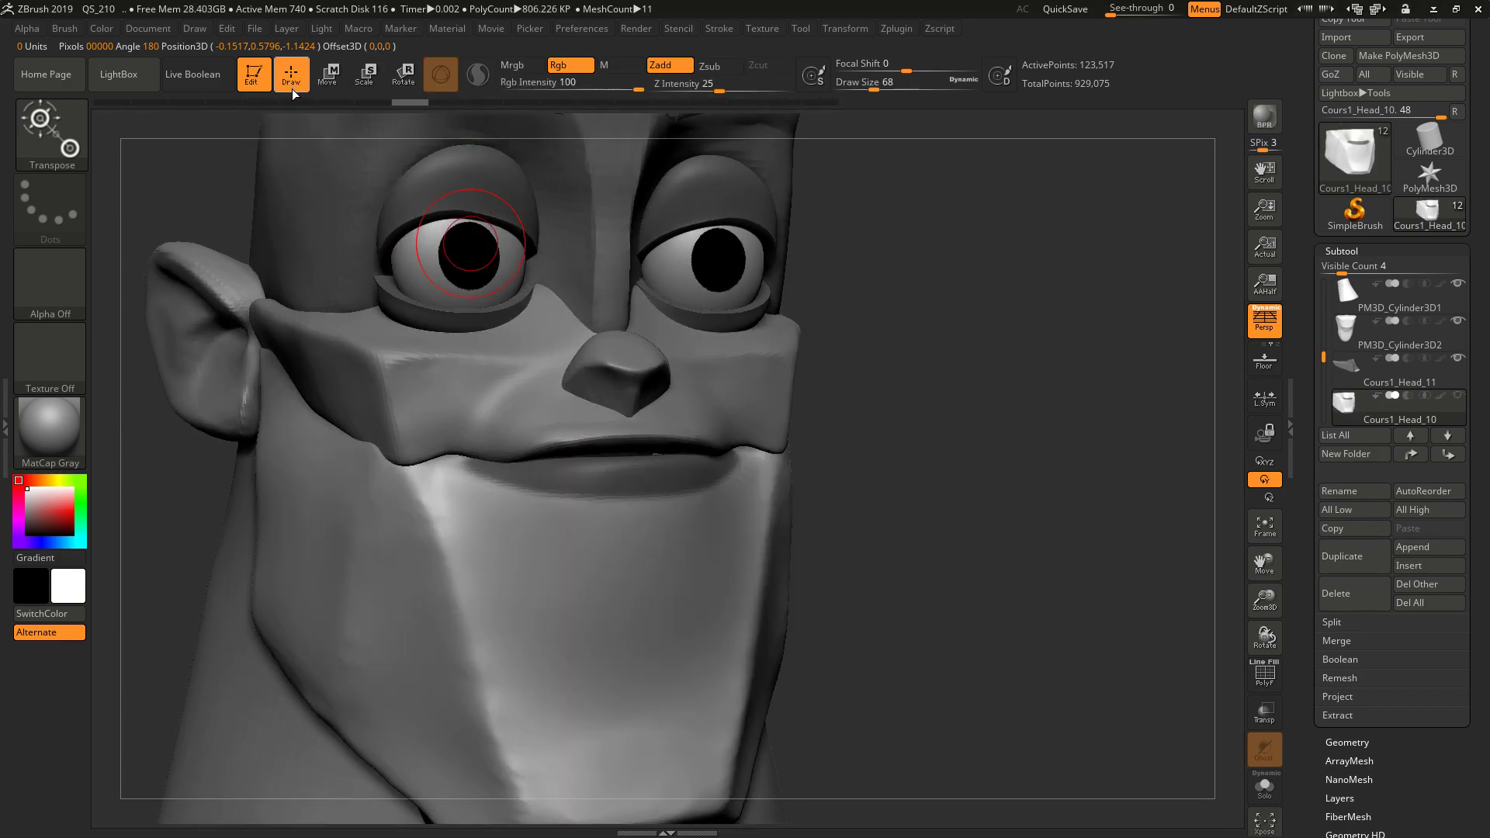
key(ctrl+shift+z)
drag(952, 474, 965, 491)
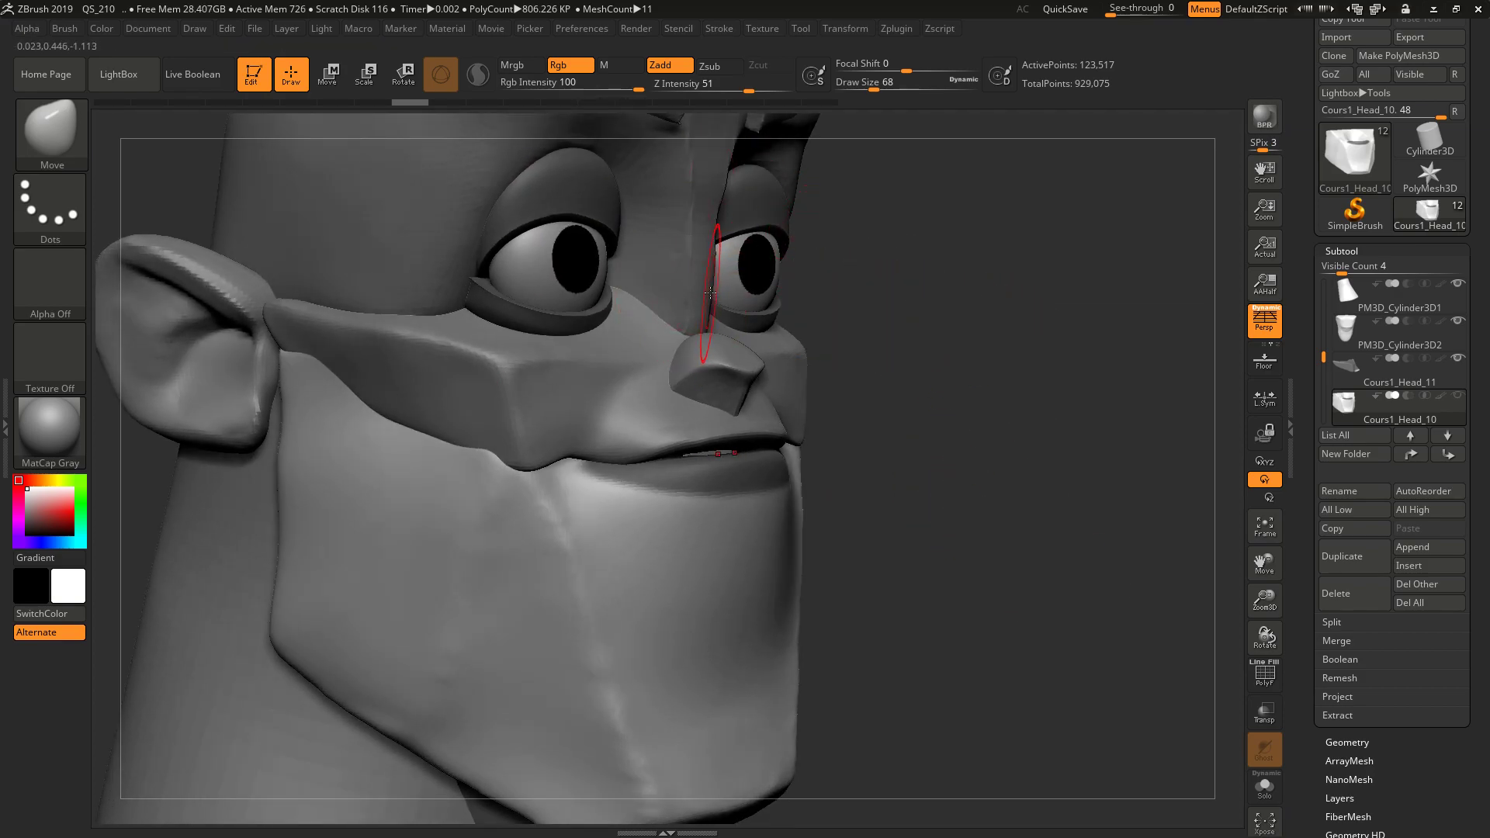
drag(417, 104, 957, 222)
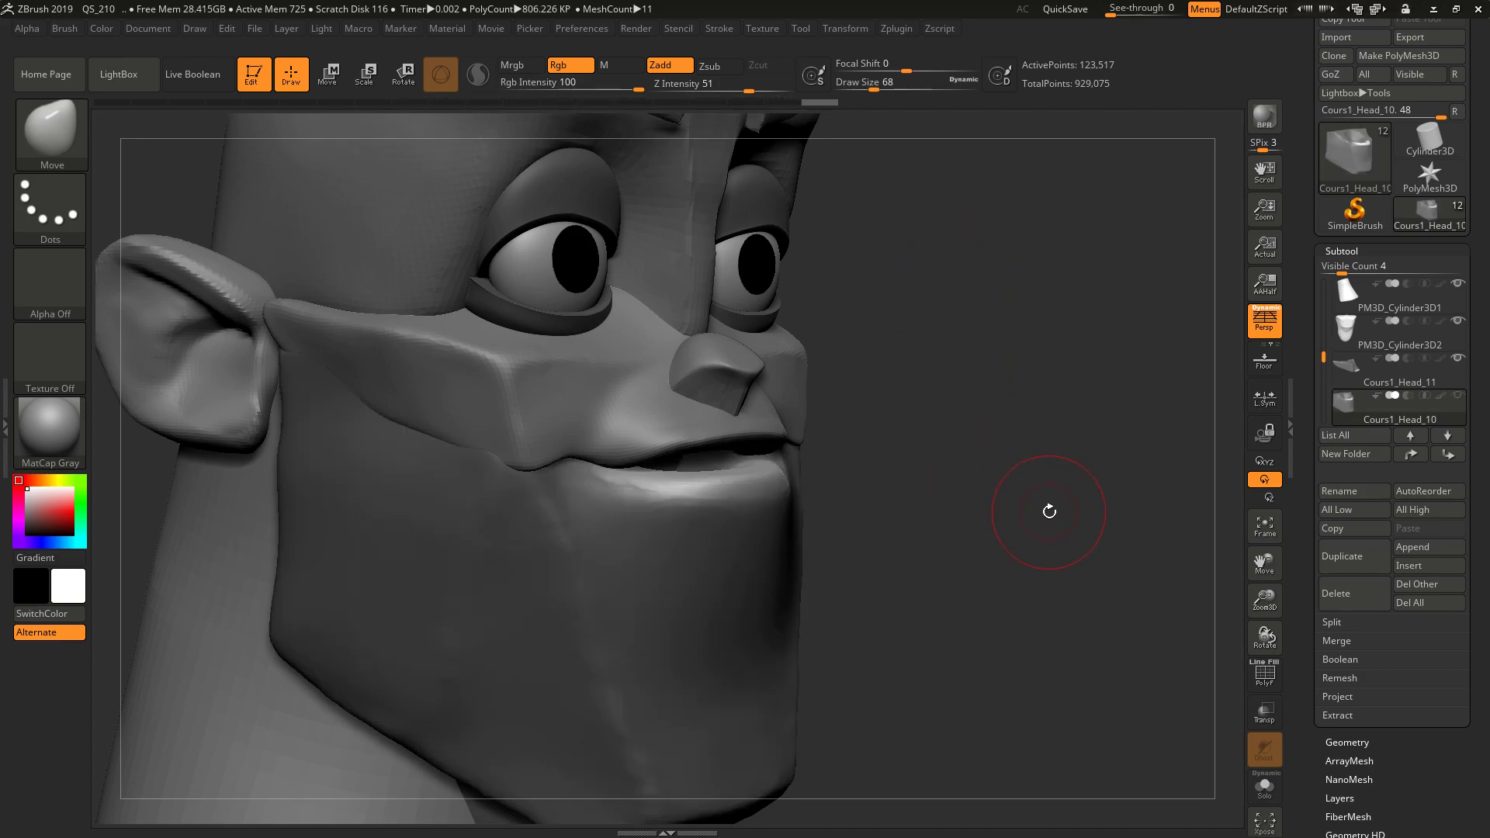
- Clear the mask on the jaw piece and smooth the lower lip edge with the Smooth brush
mouse_move(1064, 521)
mouse_down()
mouse_move(1029, 516)
mouse_move(1048, 446)
mouse_move(1073, 514)
mouse_move(1058, 516)
mouse_up()
key(shift)
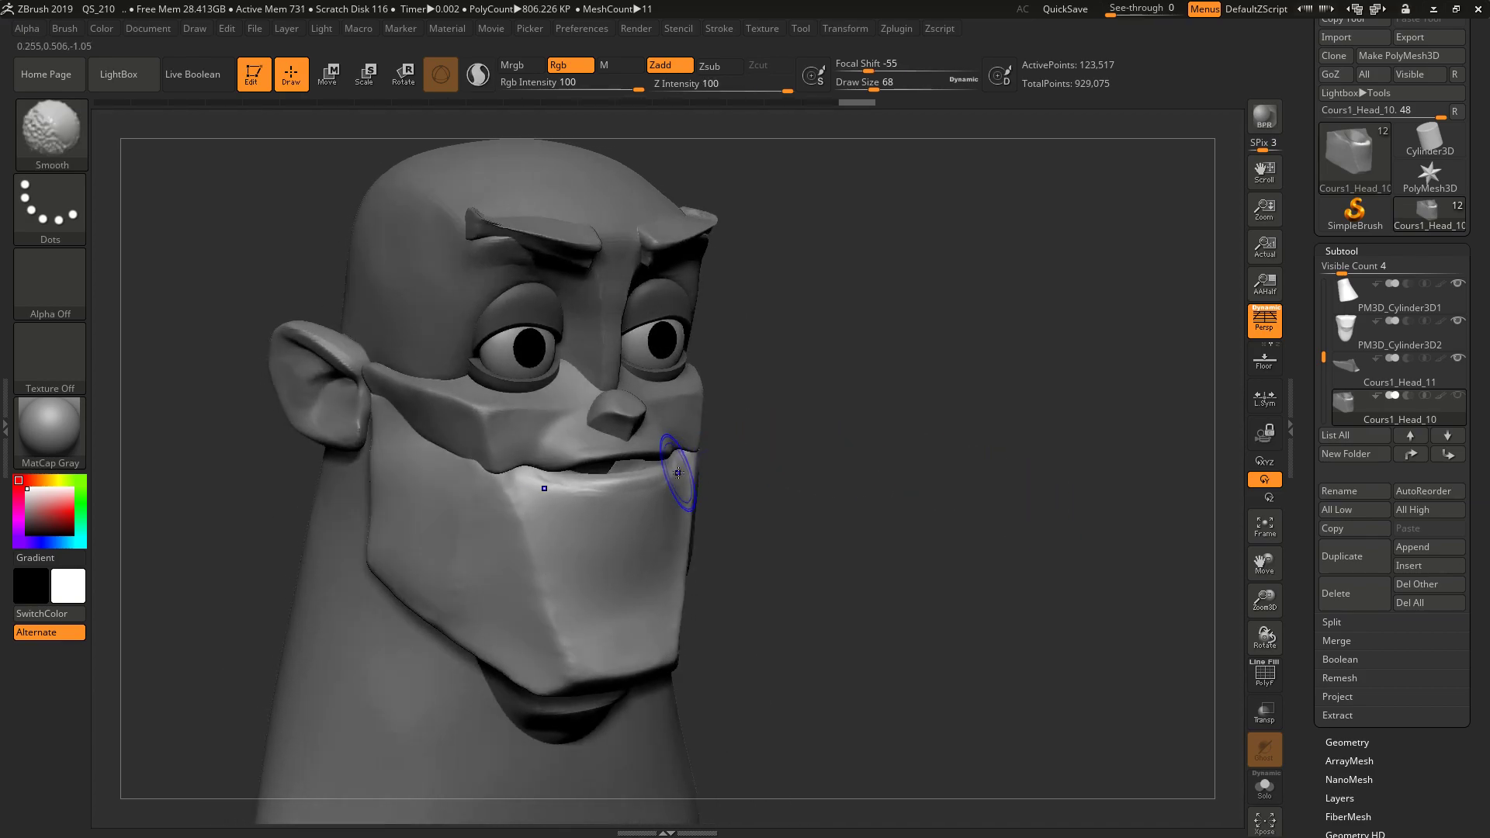
mouse_move(961, 533)
mouse_down()
mouse_move(1011, 502)
mouse_move(1059, 512)
mouse_move(1038, 498)
mouse_up()
- Show ten entries in the subtool list and hide the eyebrows Cours2_Head_05 and the eyes Cours2_Head_02
drag(1324, 358, 1327, 283)
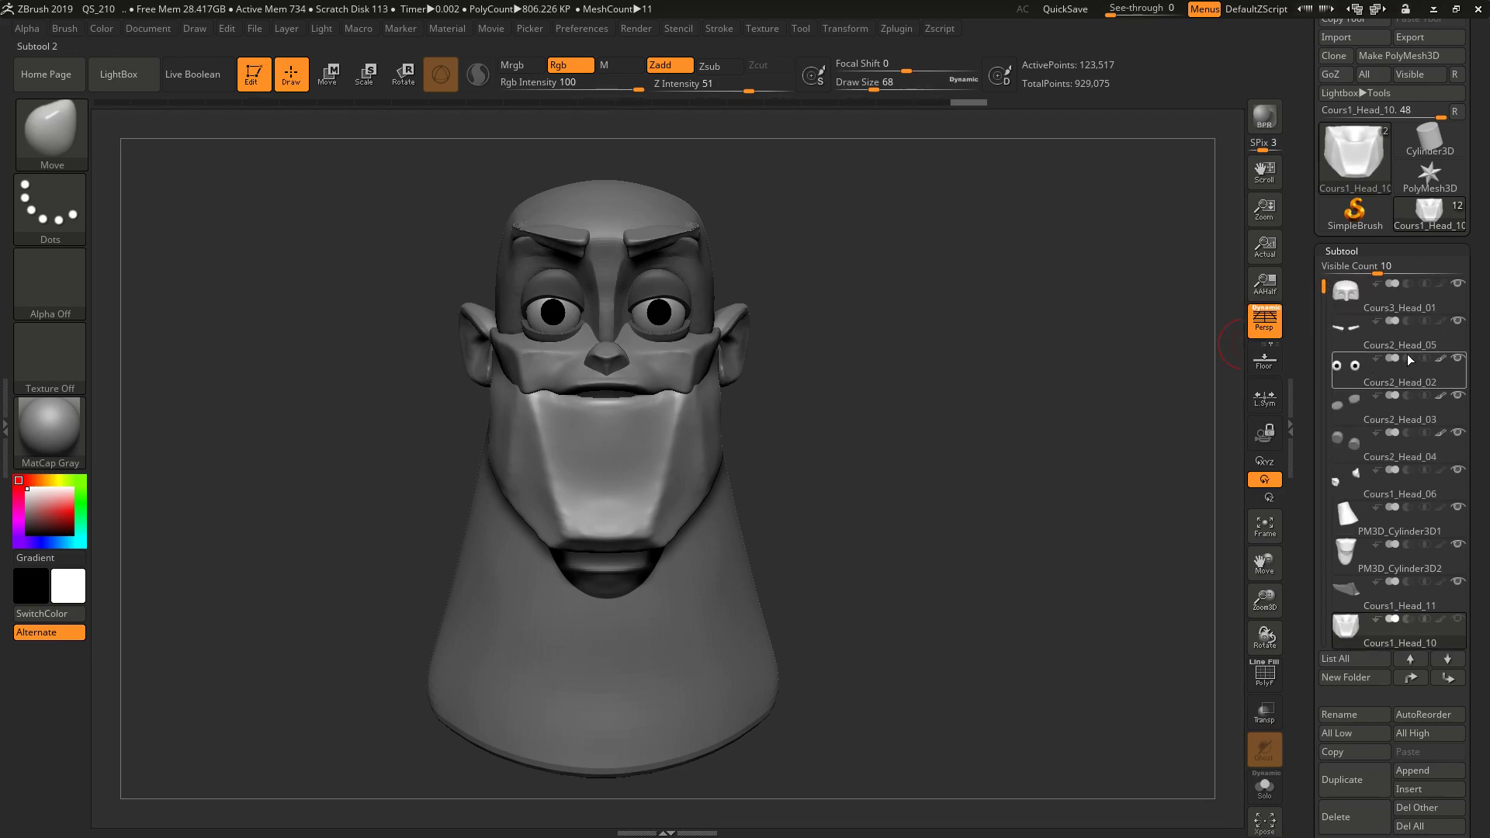
click(1457, 322)
mouse_move(1428, 392)
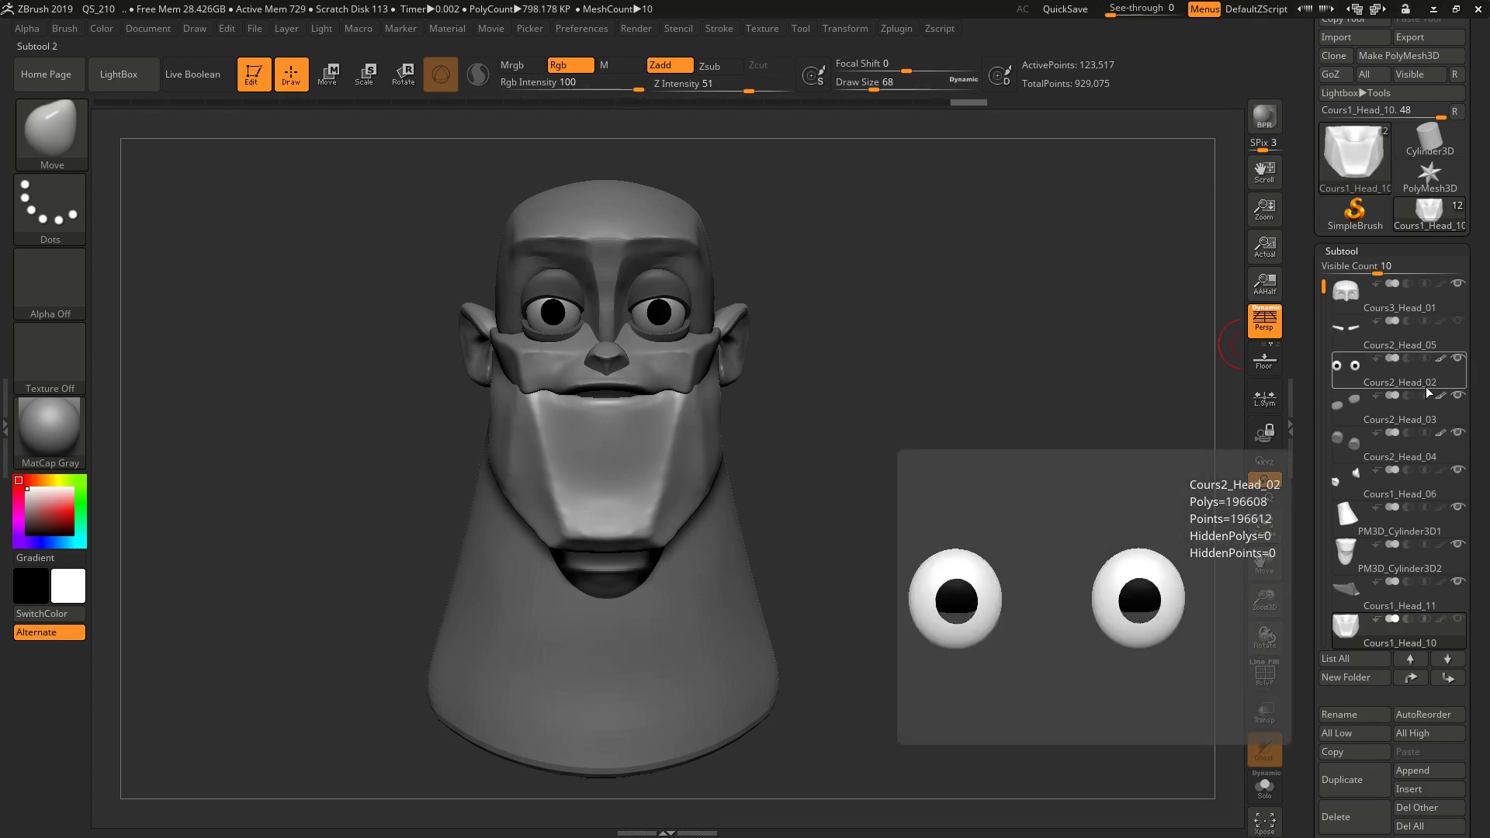
click(1458, 363)
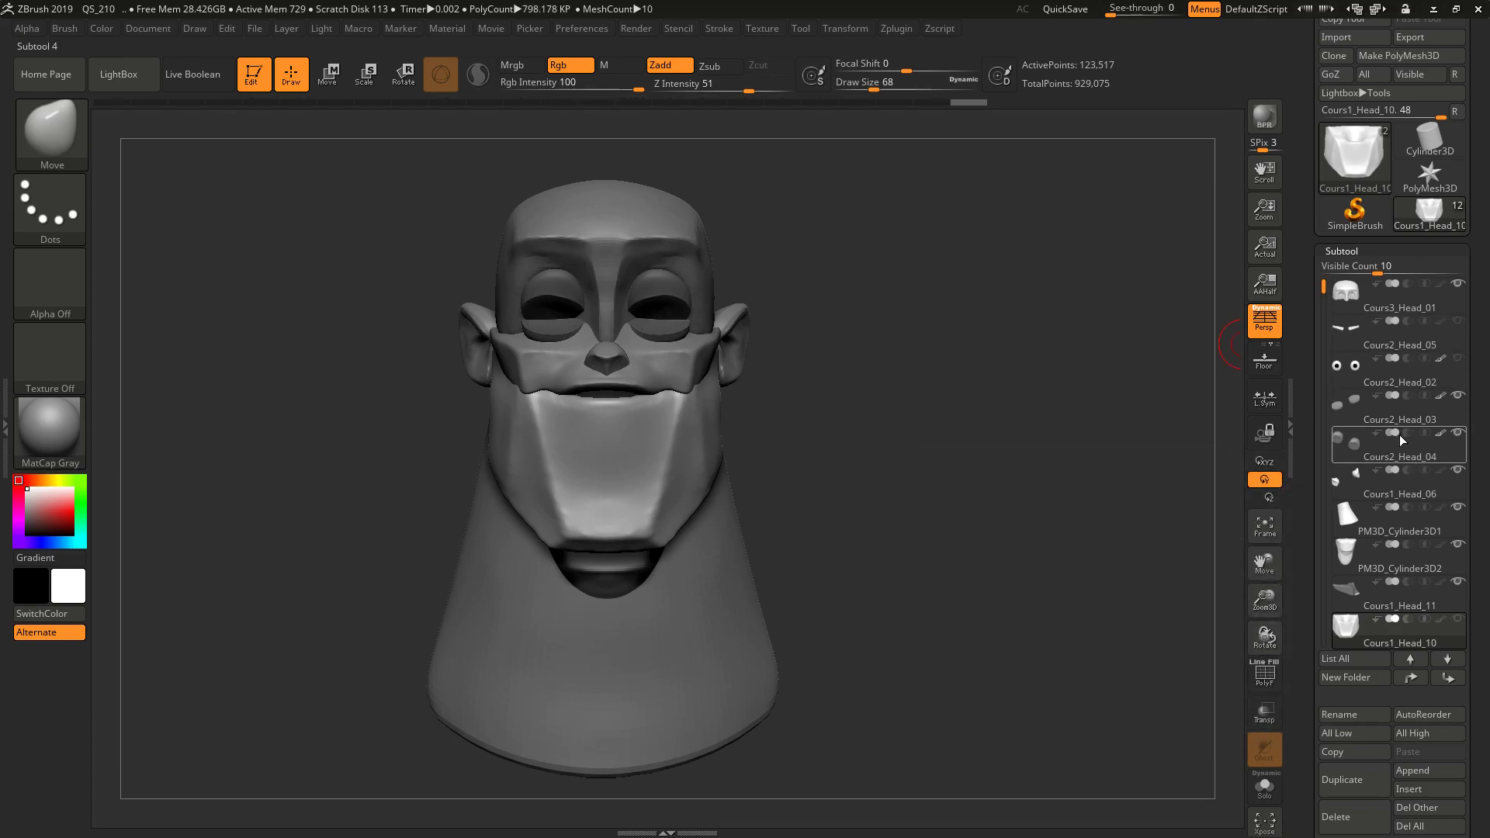
drag(1115, 343, 690, 159)
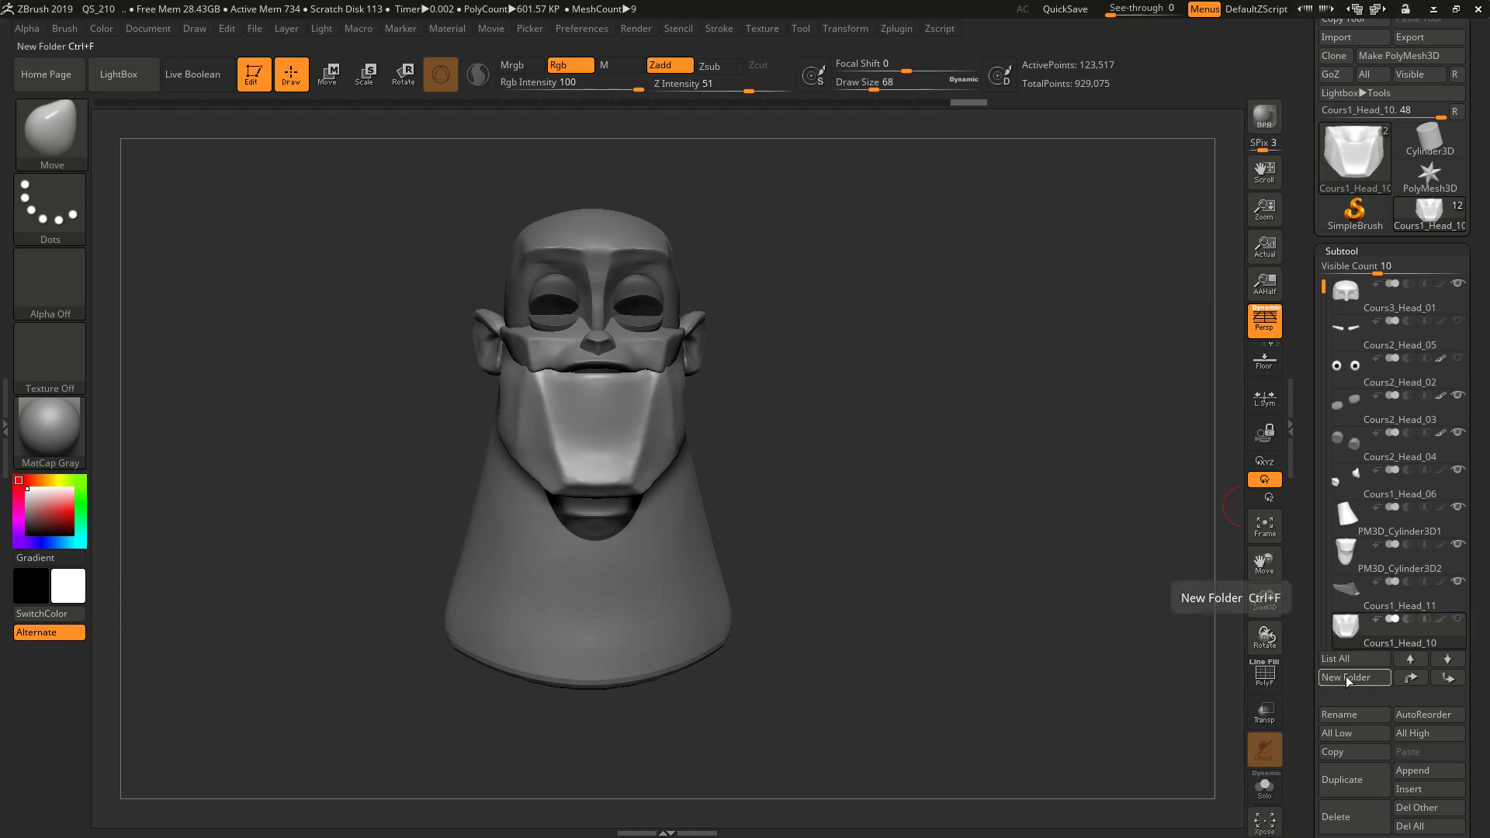
- Select the old Merged_PM3D_Cylinder3D2 subtool at the end of the subtool list and delete it
drag(1324, 286, 1319, 477)
click(1346, 481)
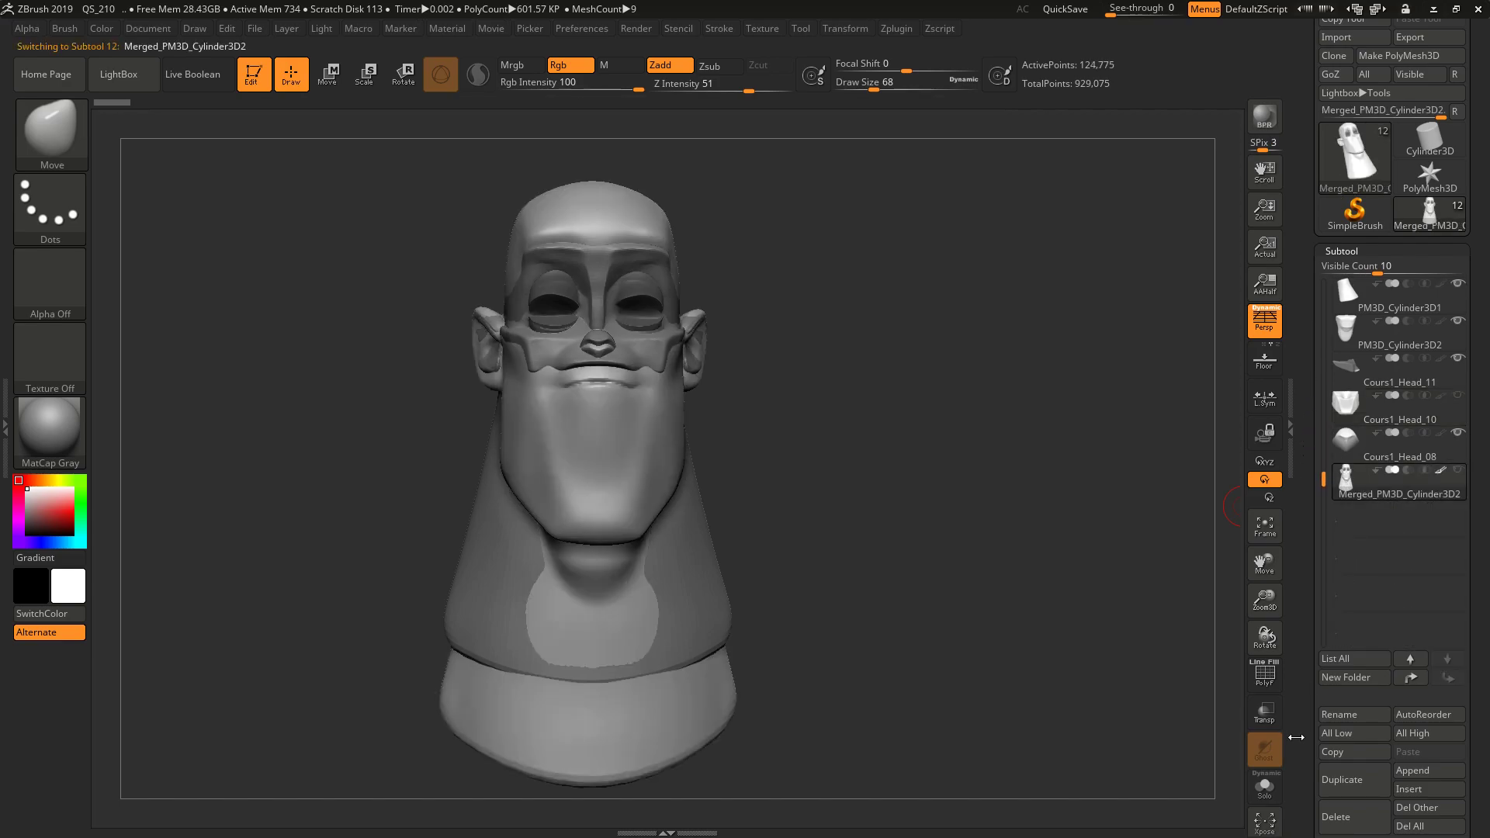
click(1321, 776)
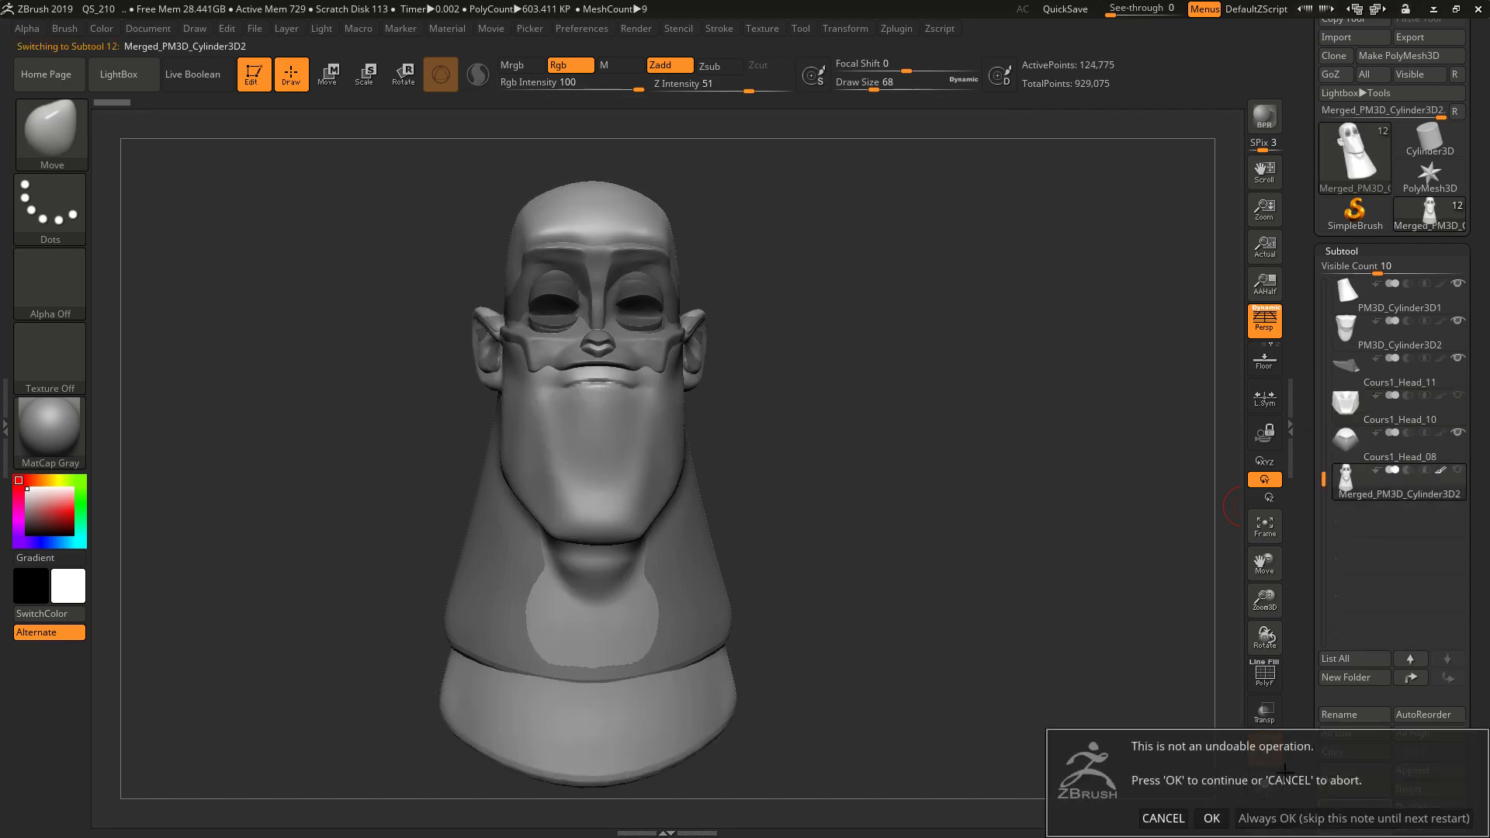
click(1212, 814)
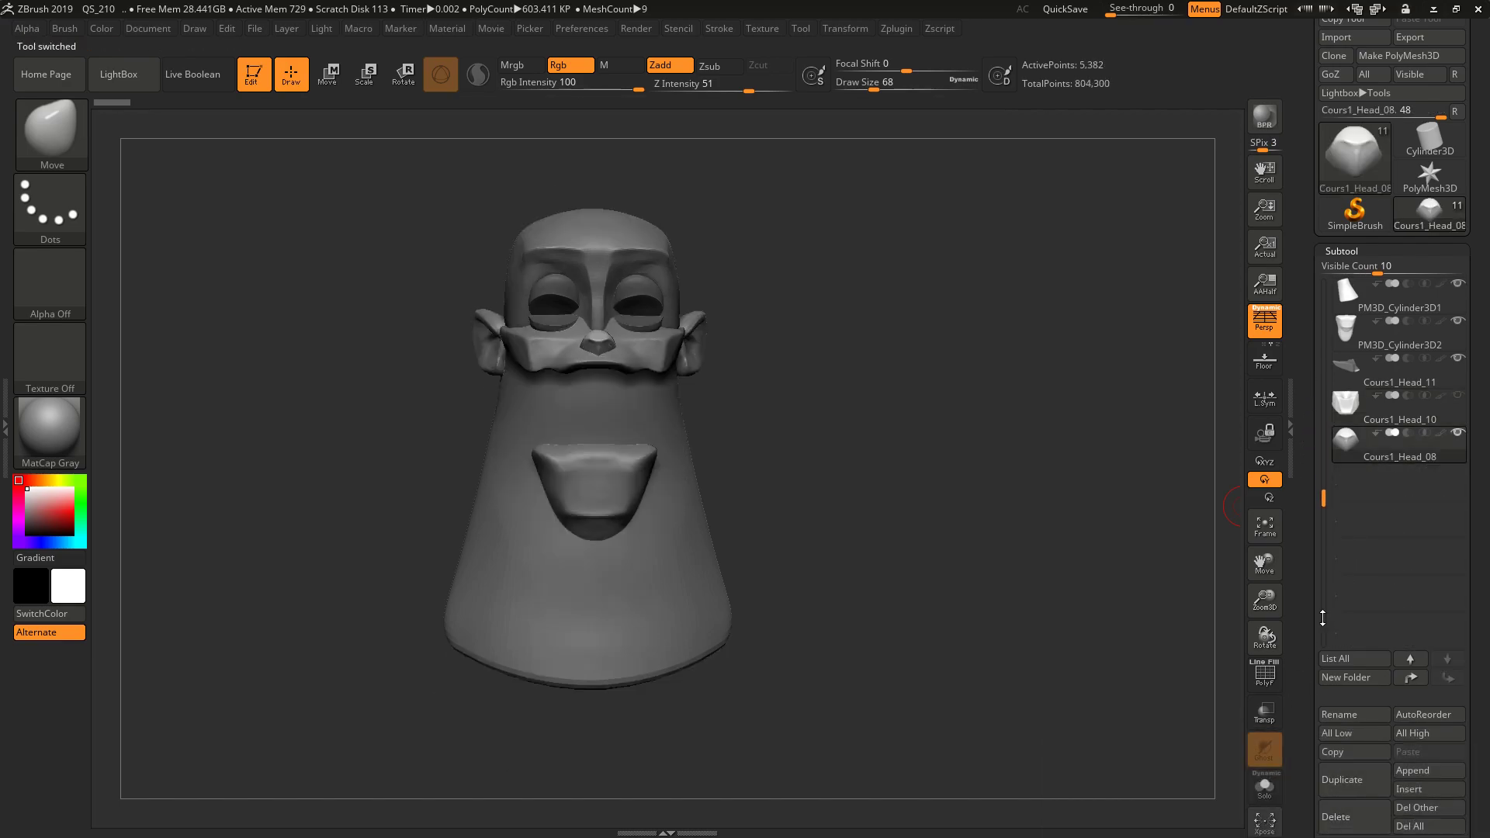
- Show the jaw piece Cours1_Head_10 again and merge all visible subtools into a new tool
click(1457, 395)
drag(1324, 462, 1332, 276)
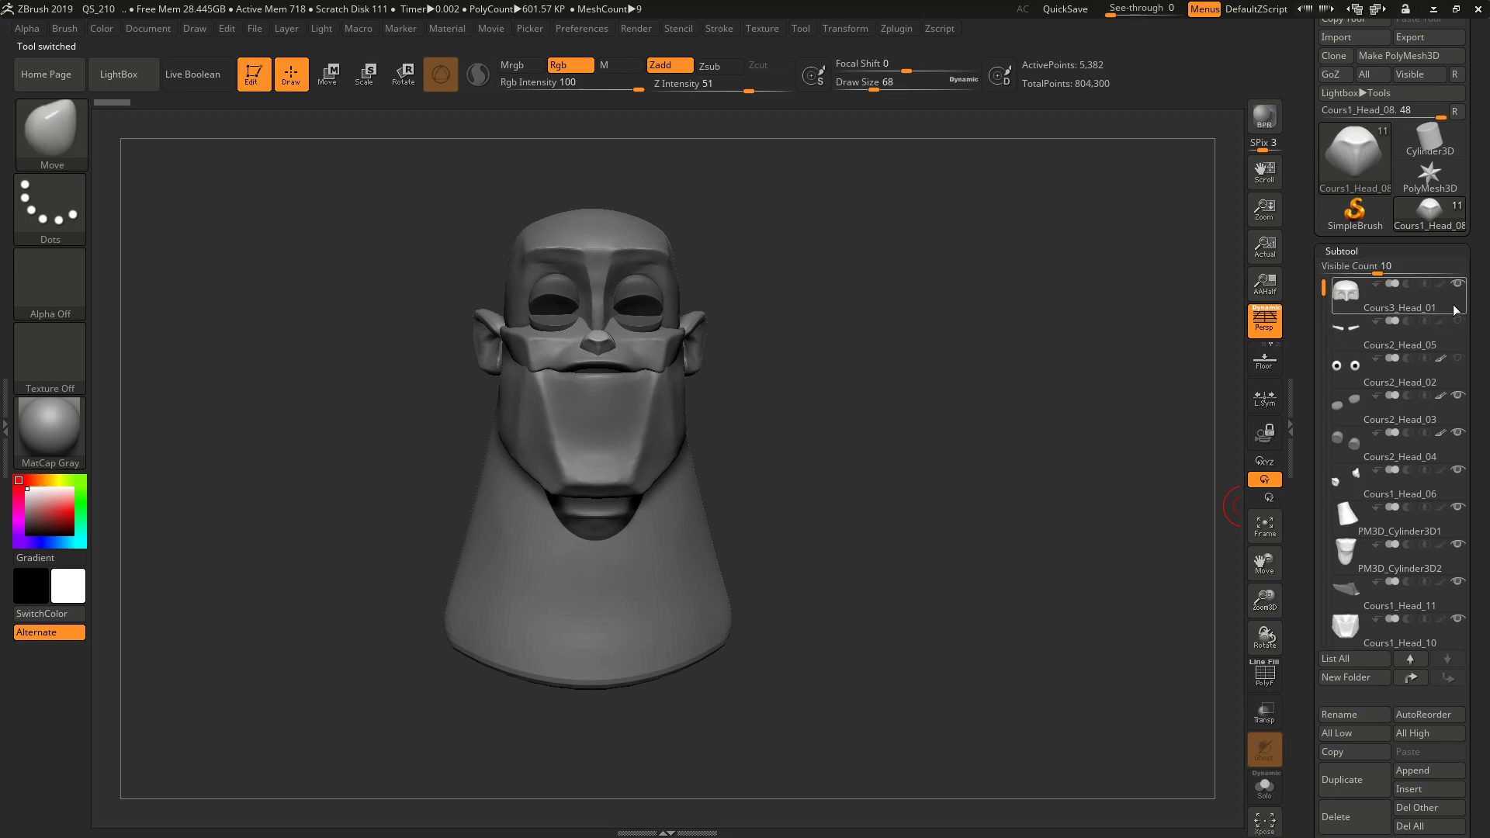
drag(1324, 284, 1297, 464)
drag(1299, 623, 1312, 514)
drag(1004, 477, 1029, 498)
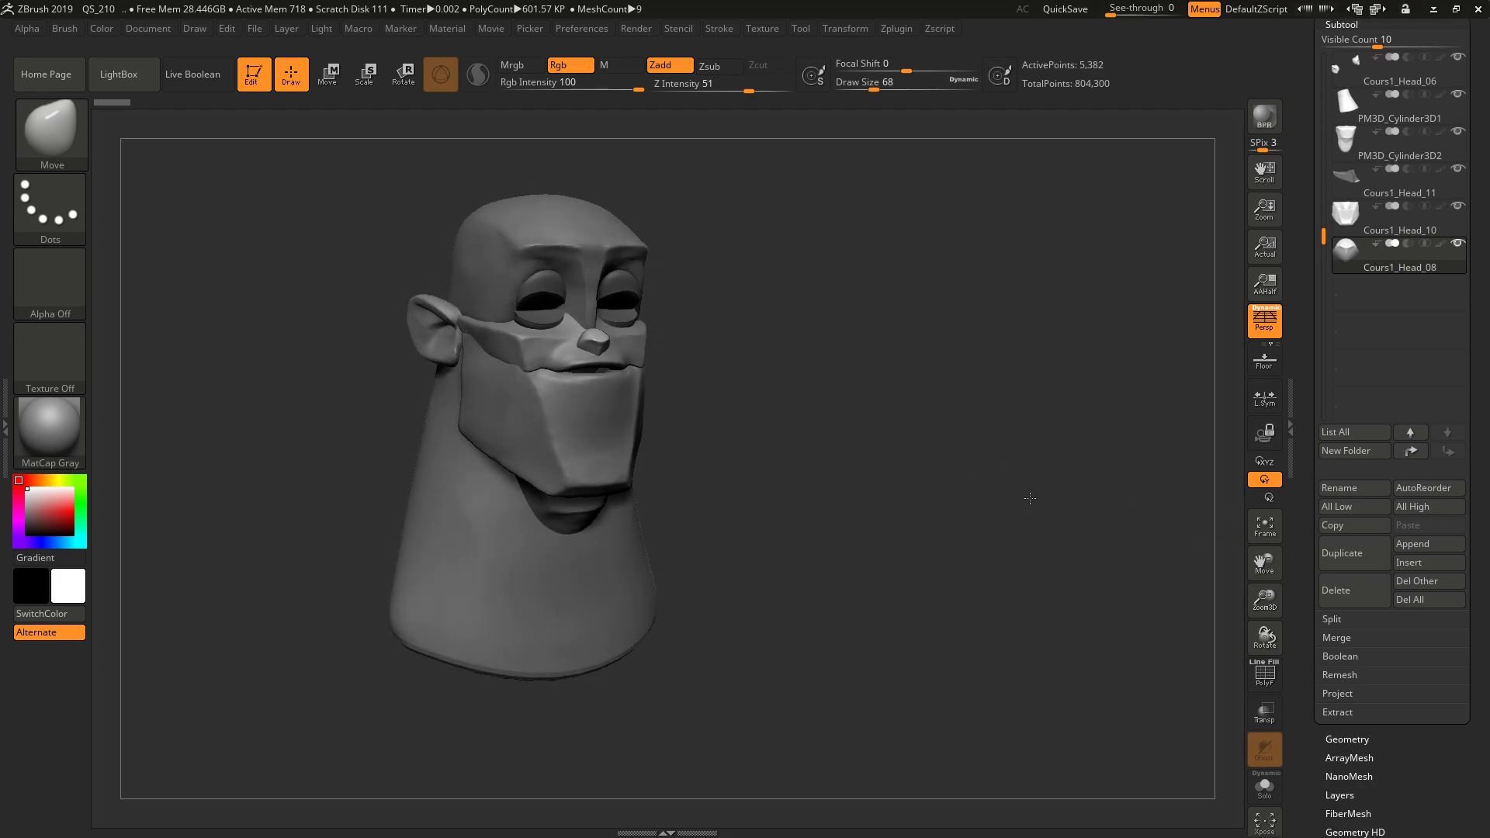
click(1334, 638)
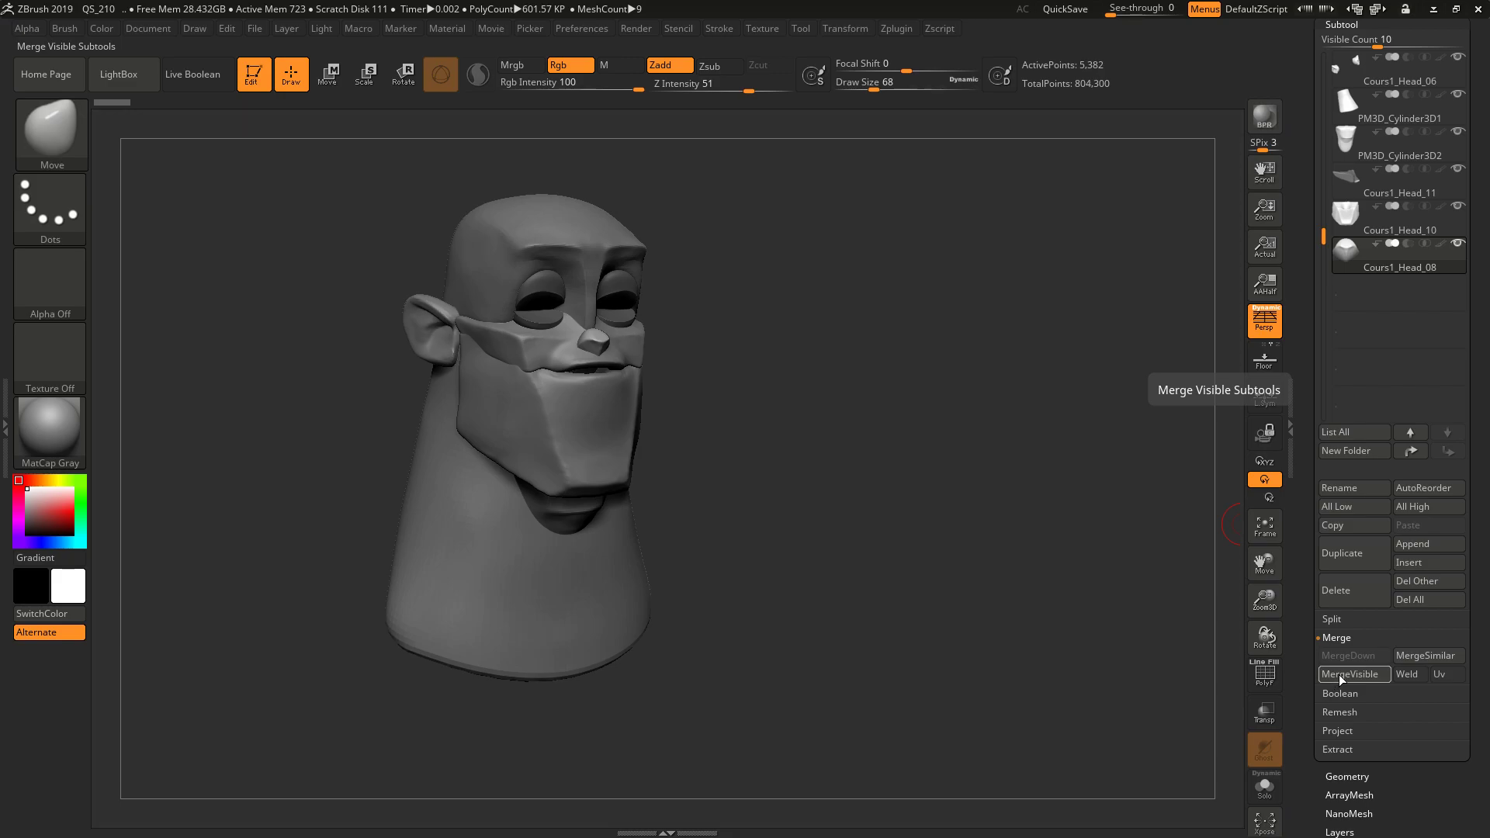
click(1338, 674)
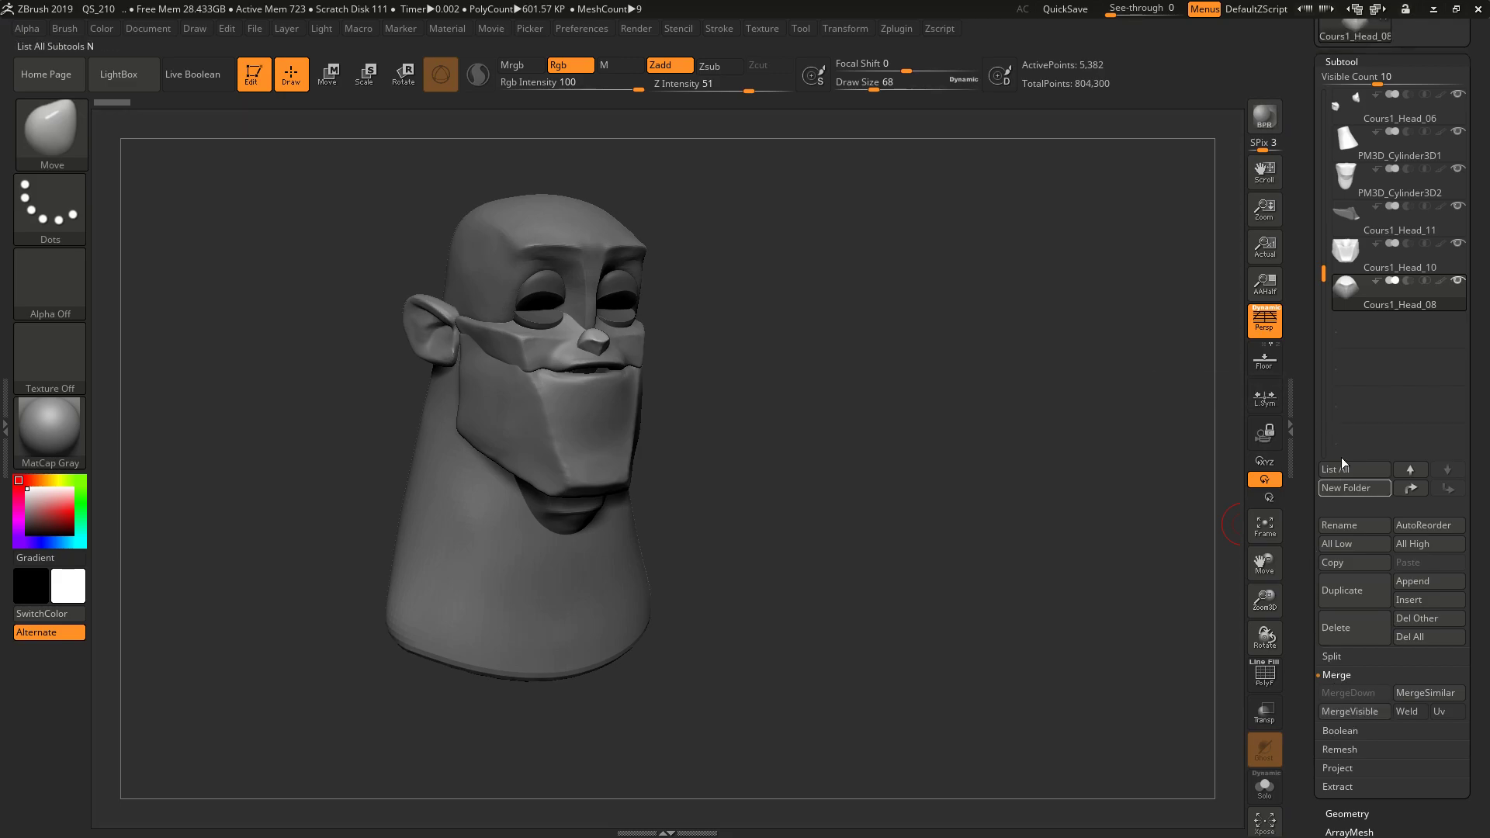
- Append the merged head tool Merged_Cours1_Head_09 as a subtool and select it
click(1443, 186)
drag(1377, 52, 1377, 216)
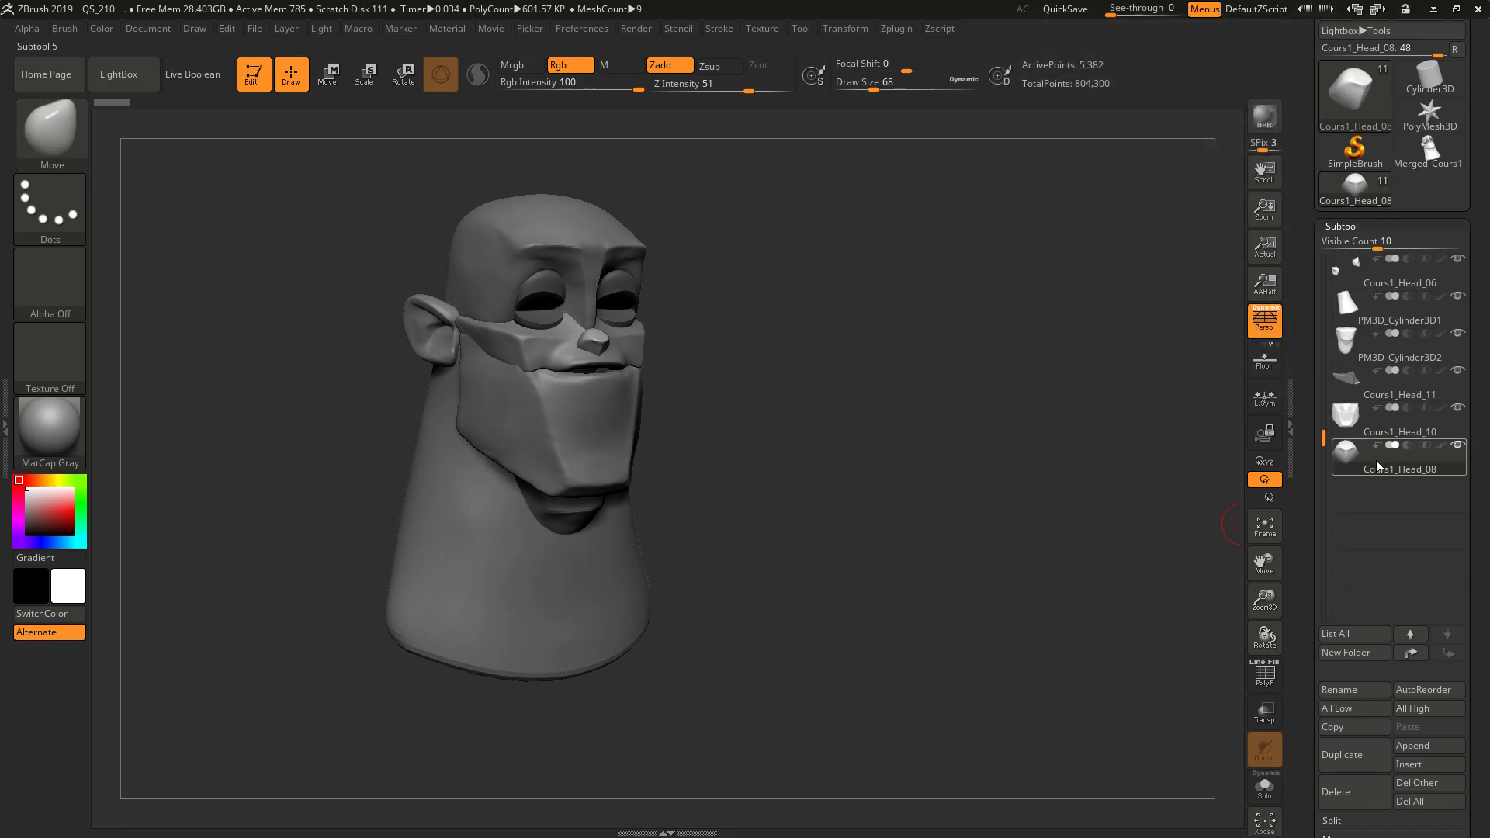
click(1417, 743)
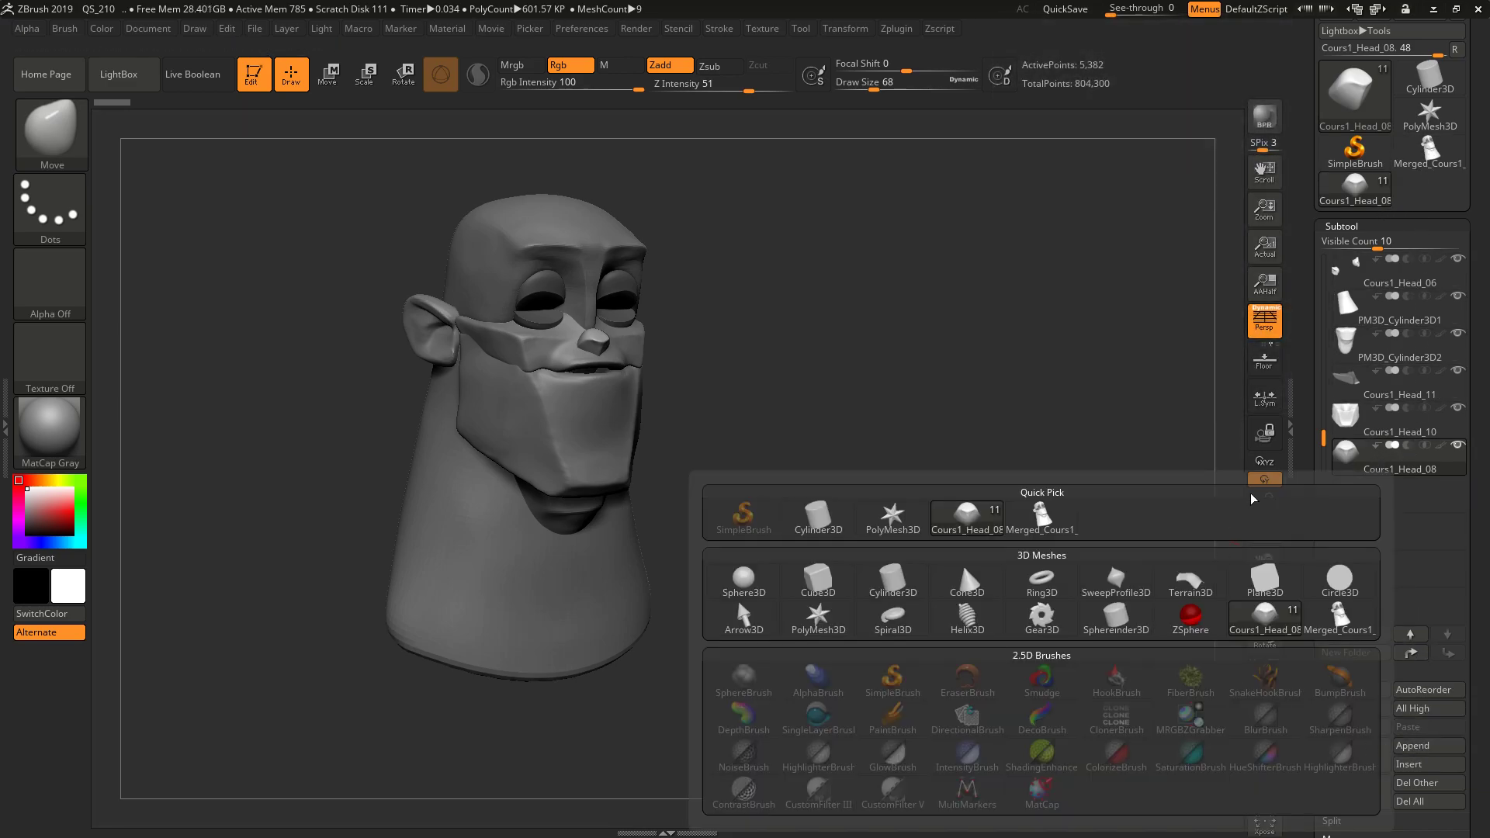
click(1417, 743)
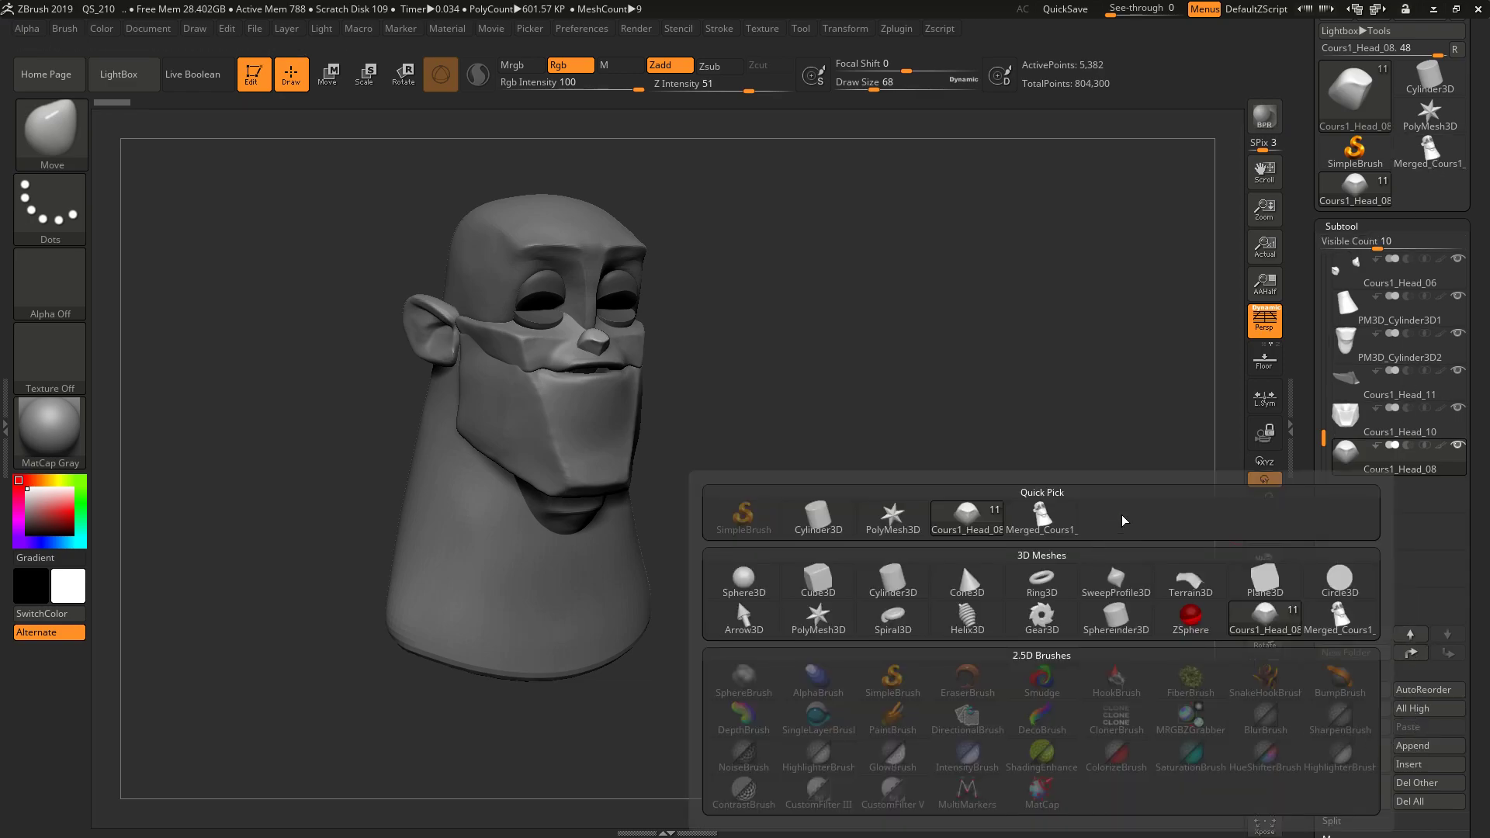
click(1042, 516)
click(1351, 497)
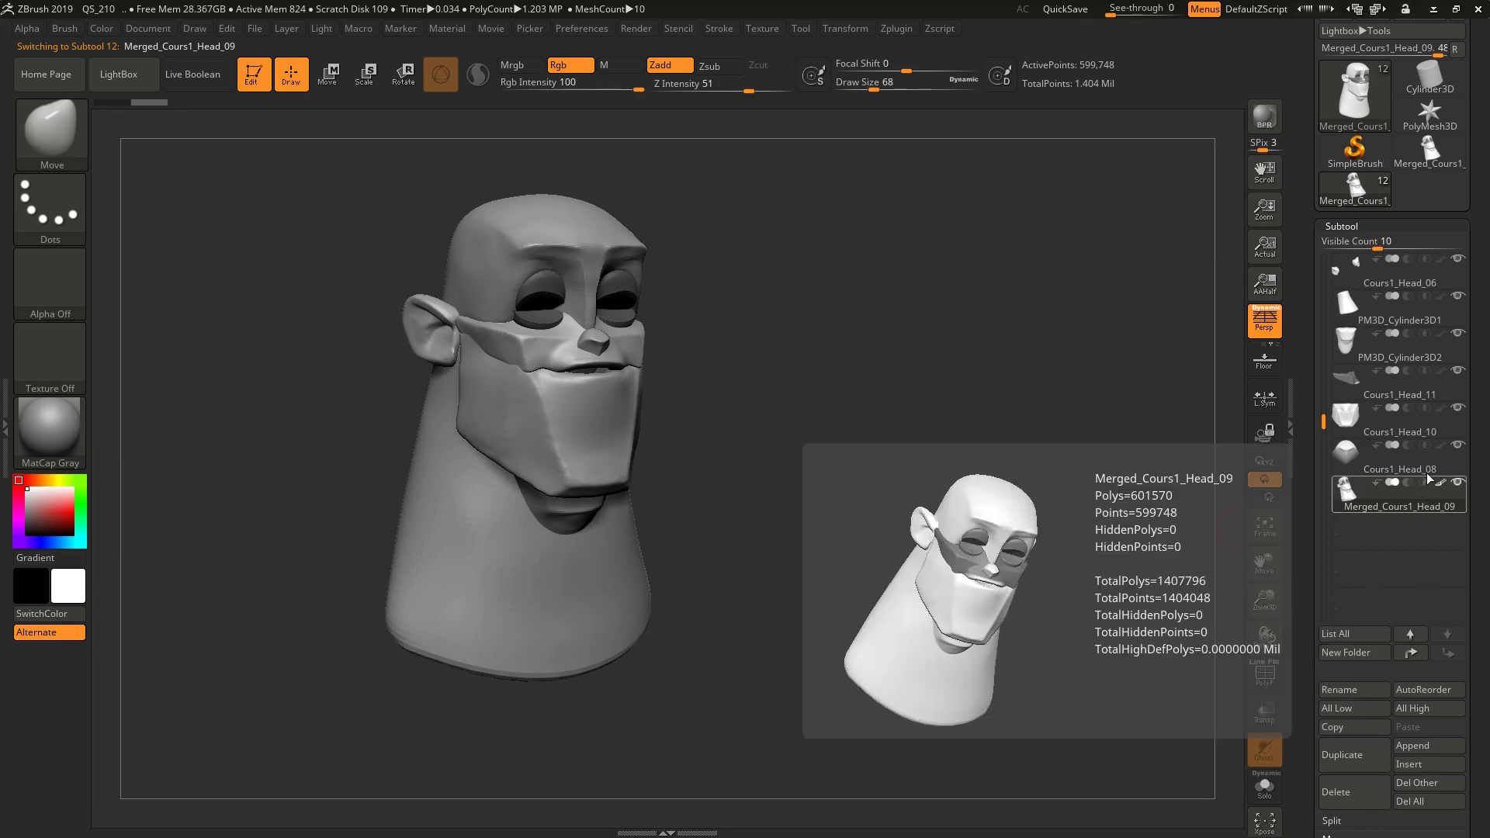
- Hide all subtools except Merged_Cours1_Head_09 and turn on the PolyFrame display to inspect its polygroups
mouse_move(1459, 486)
key(shift)
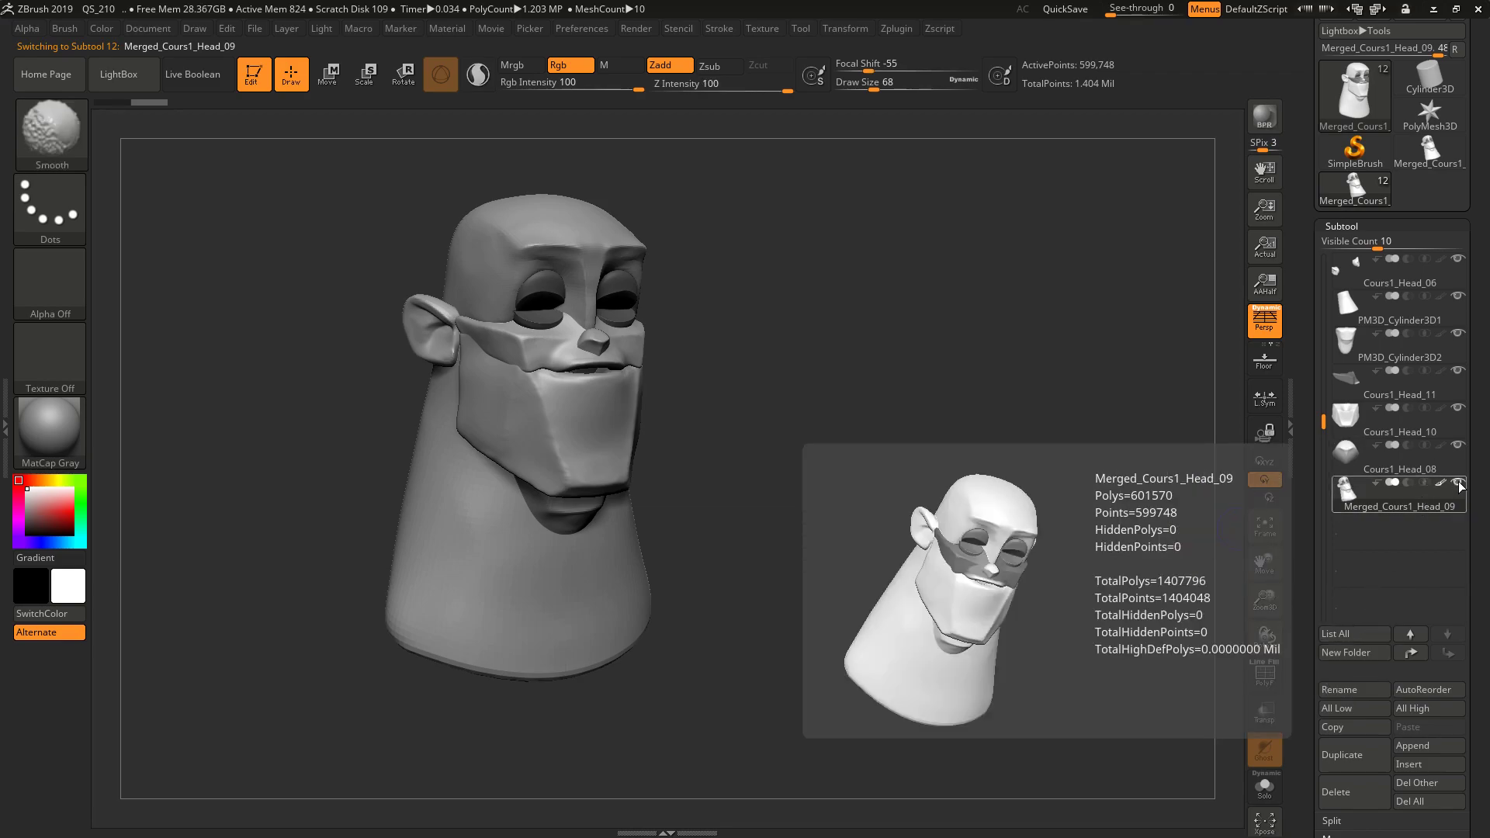
click(1459, 483)
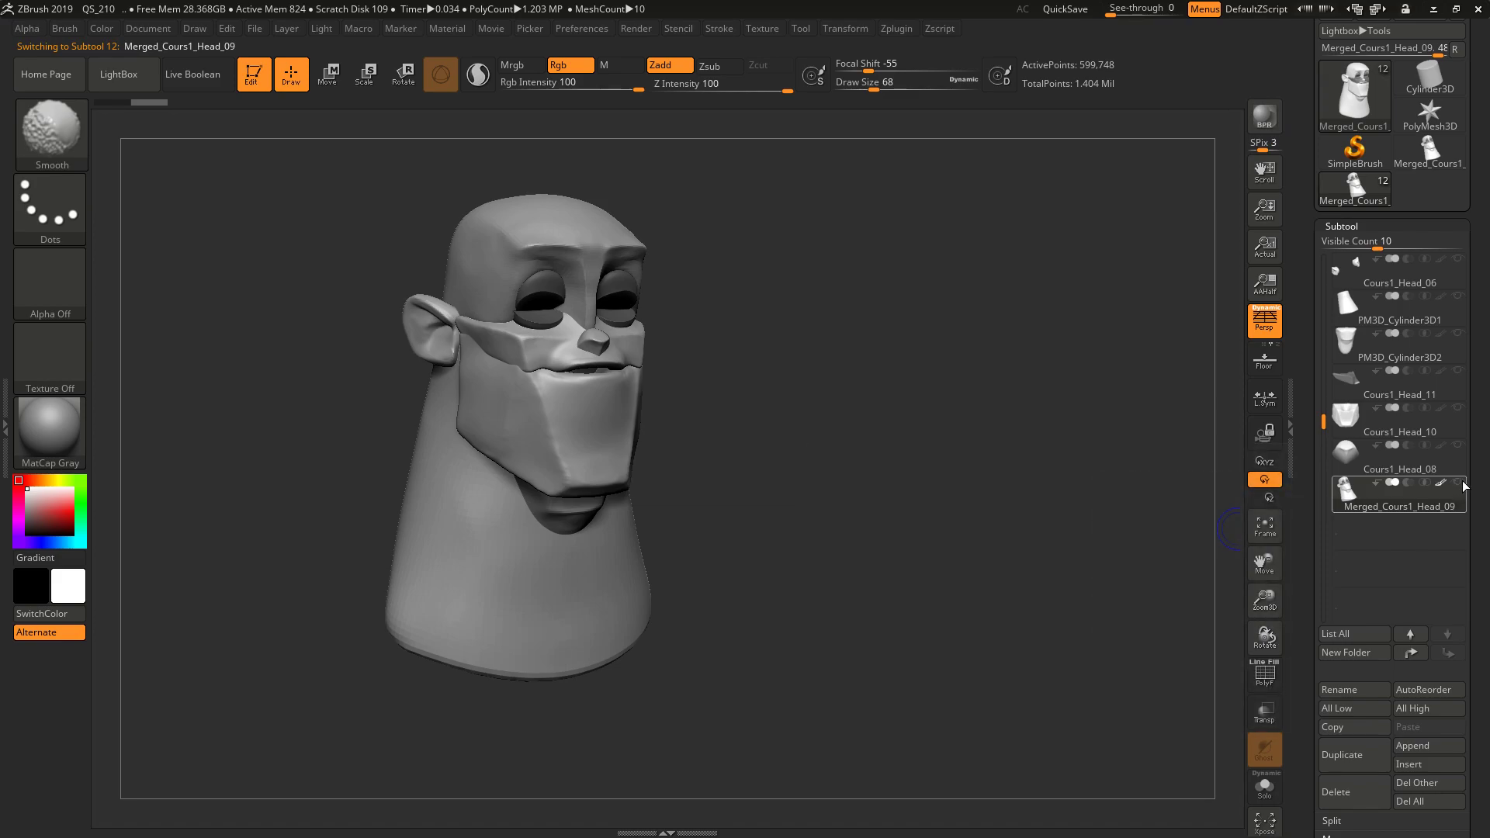
mouse_move(1462, 486)
mouse_move(1081, 482)
mouse_down()
mouse_move(1012, 469)
mouse_move(1047, 475)
mouse_move(1047, 509)
mouse_move(1076, 518)
mouse_move(1028, 481)
mouse_move(1075, 612)
mouse_up()
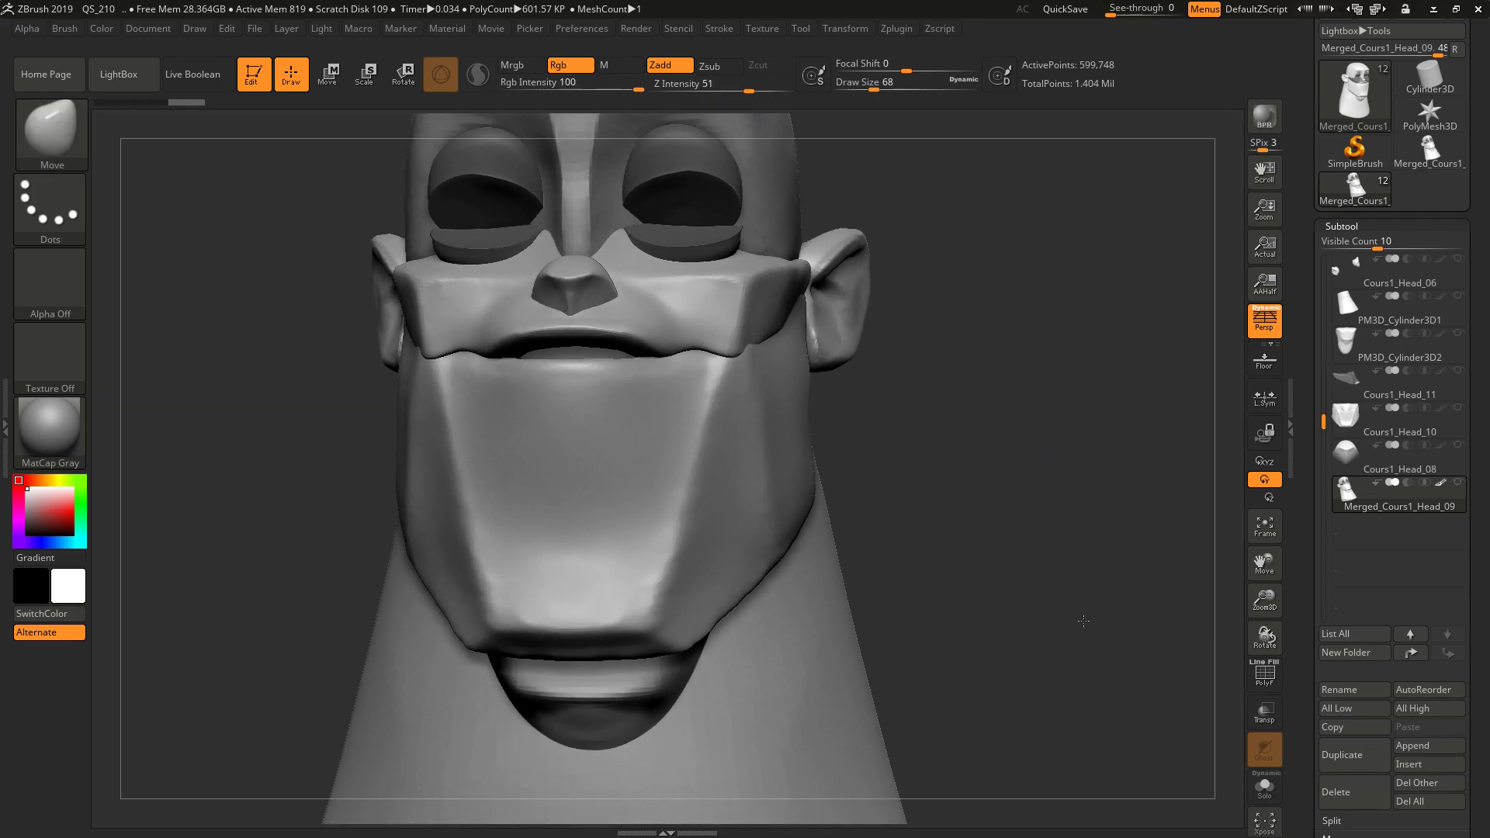
click(1246, 669)
drag(1155, 496, 1077, 457)
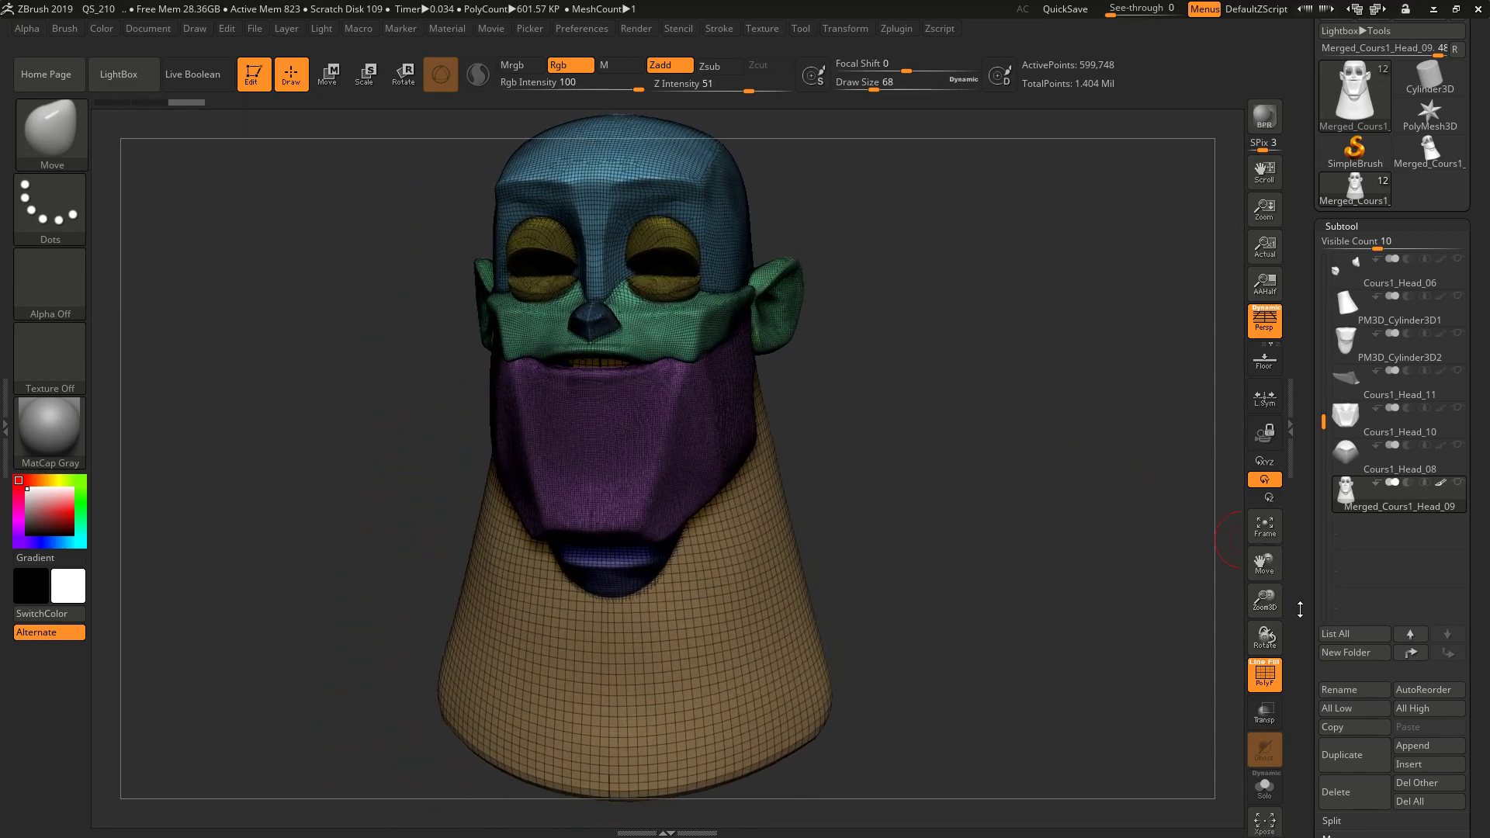
- DynaMesh the merged head at resolution 880, then turn off the PolyFrame display
scroll(1309, 466, down, 5)
scroll(1308, 465, down, 2)
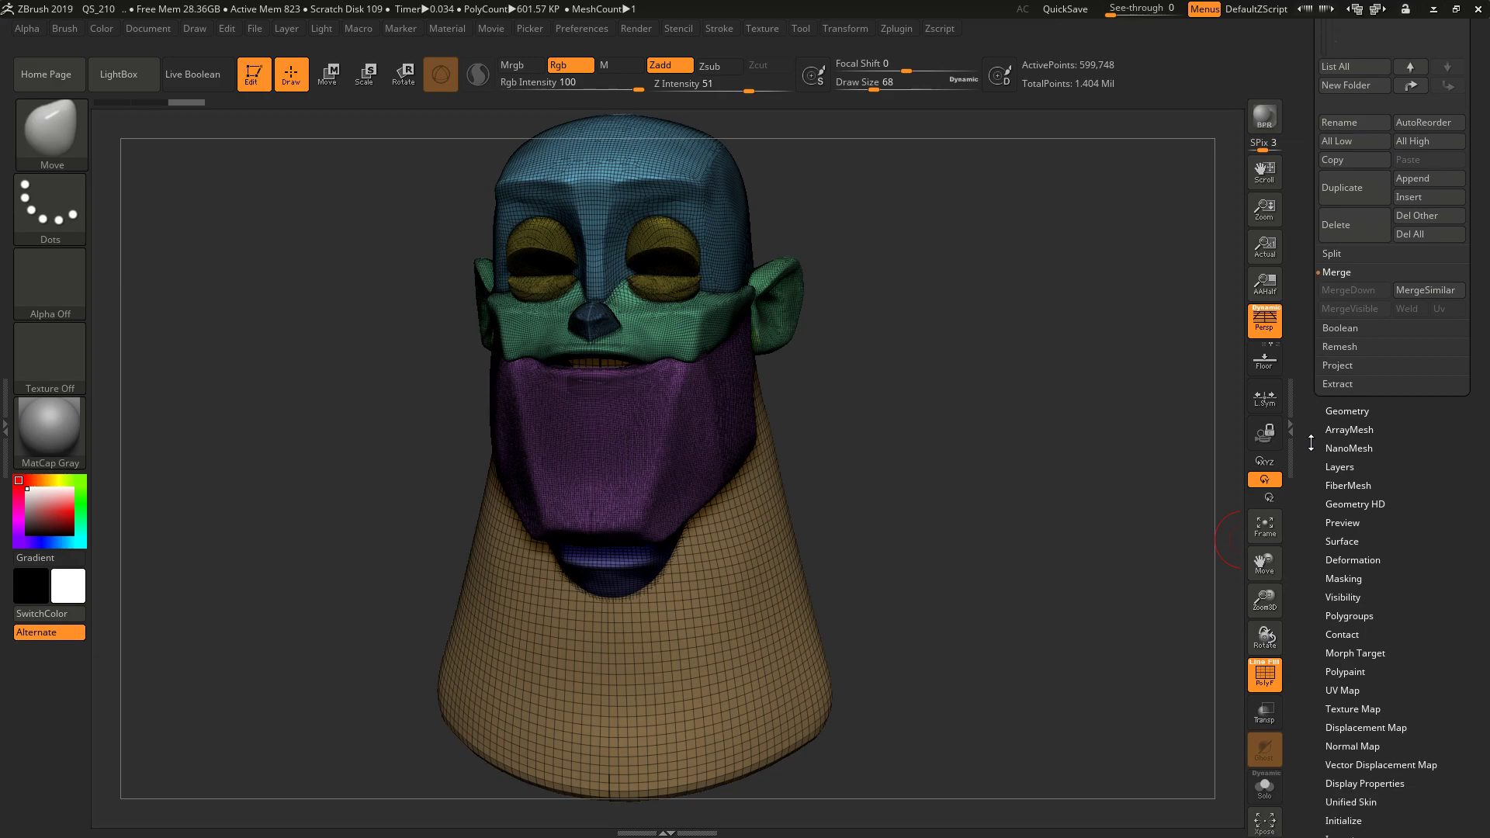
click(1337, 412)
scroll(1307, 522, down, 1)
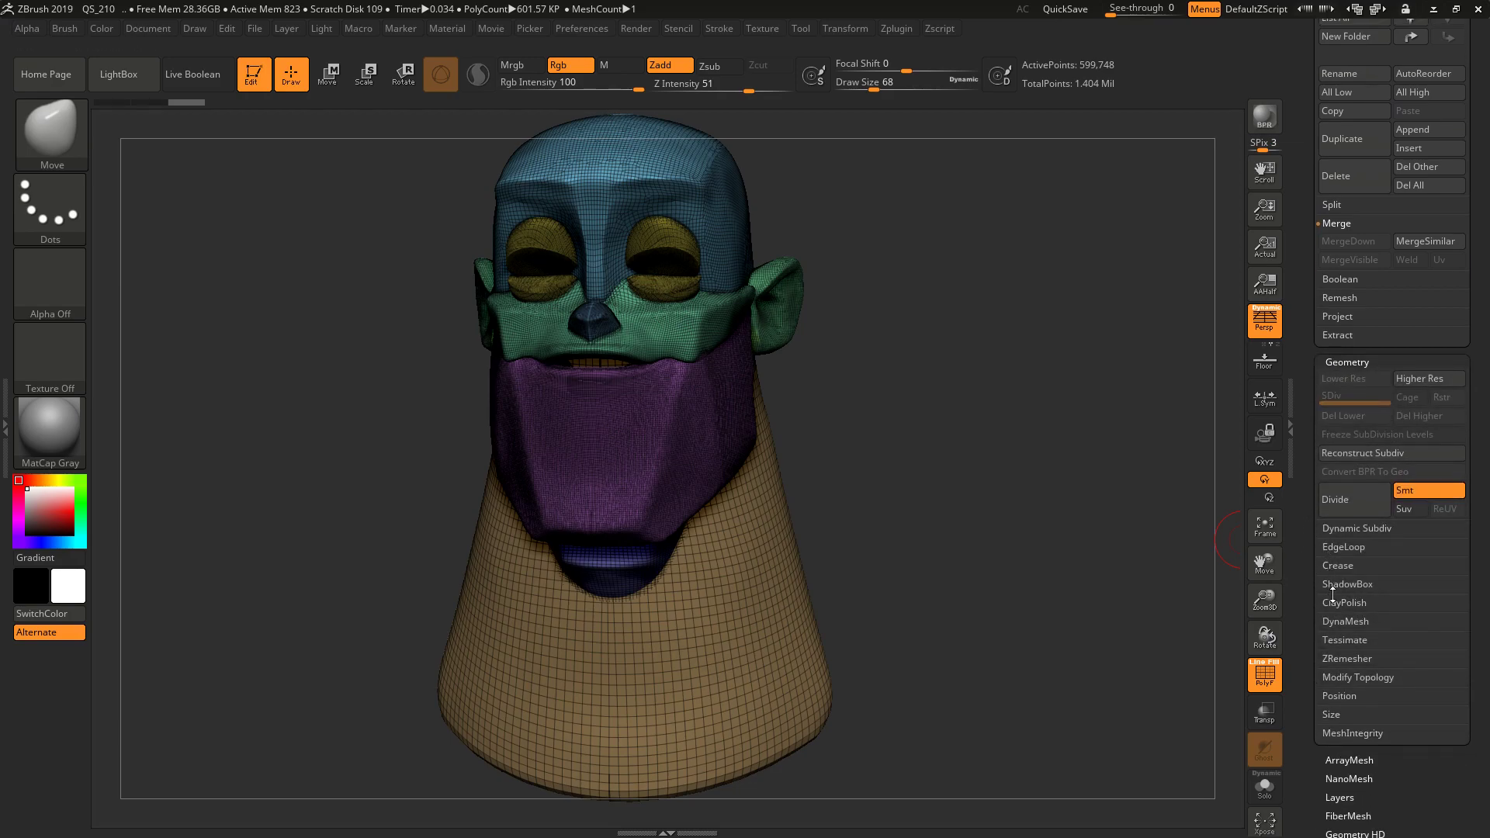
click(1333, 622)
scroll(1331, 605, down, 2)
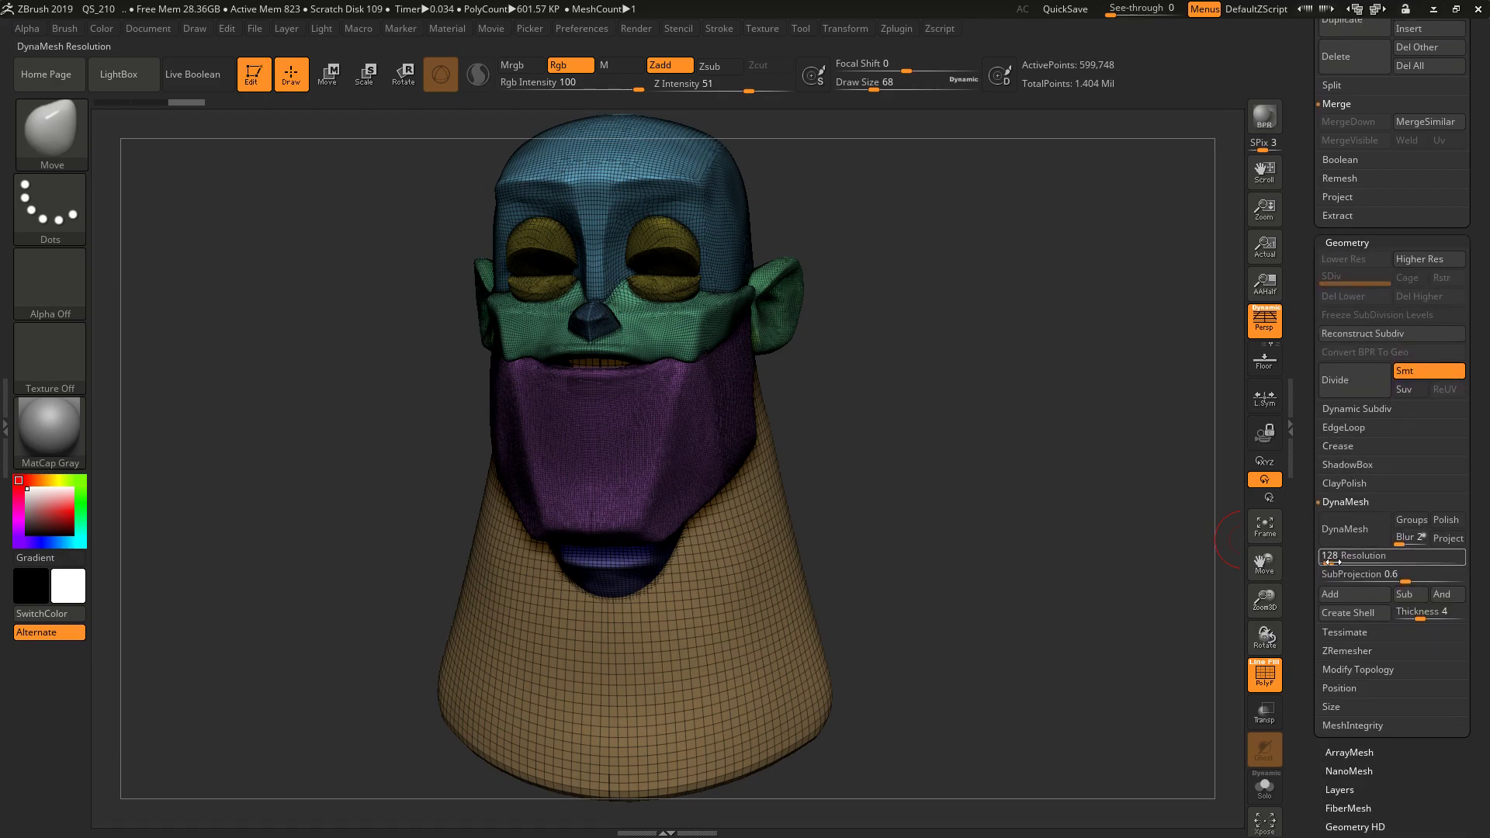
drag(1332, 561, 1352, 559)
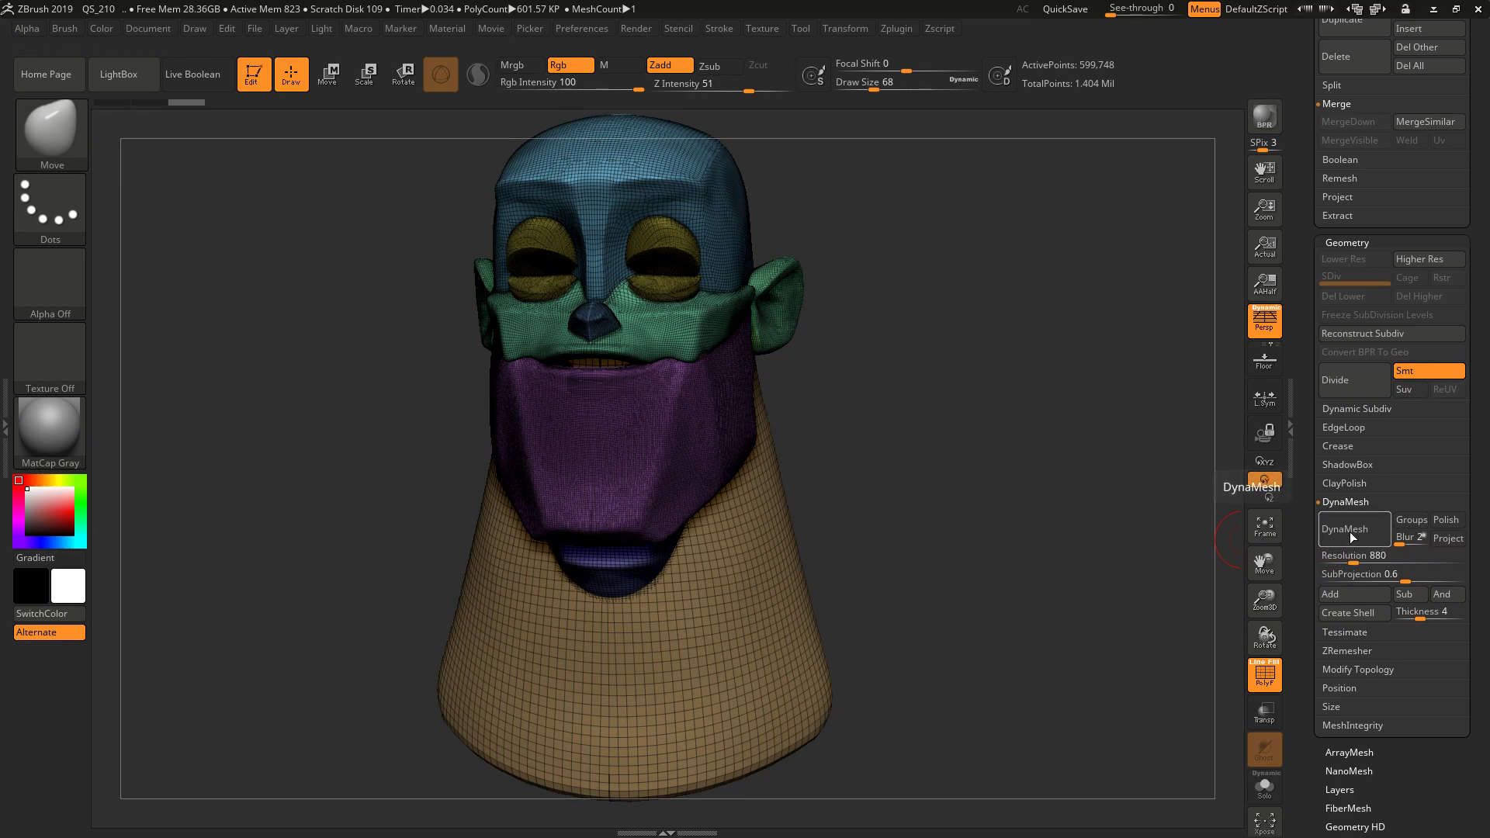
click(1349, 532)
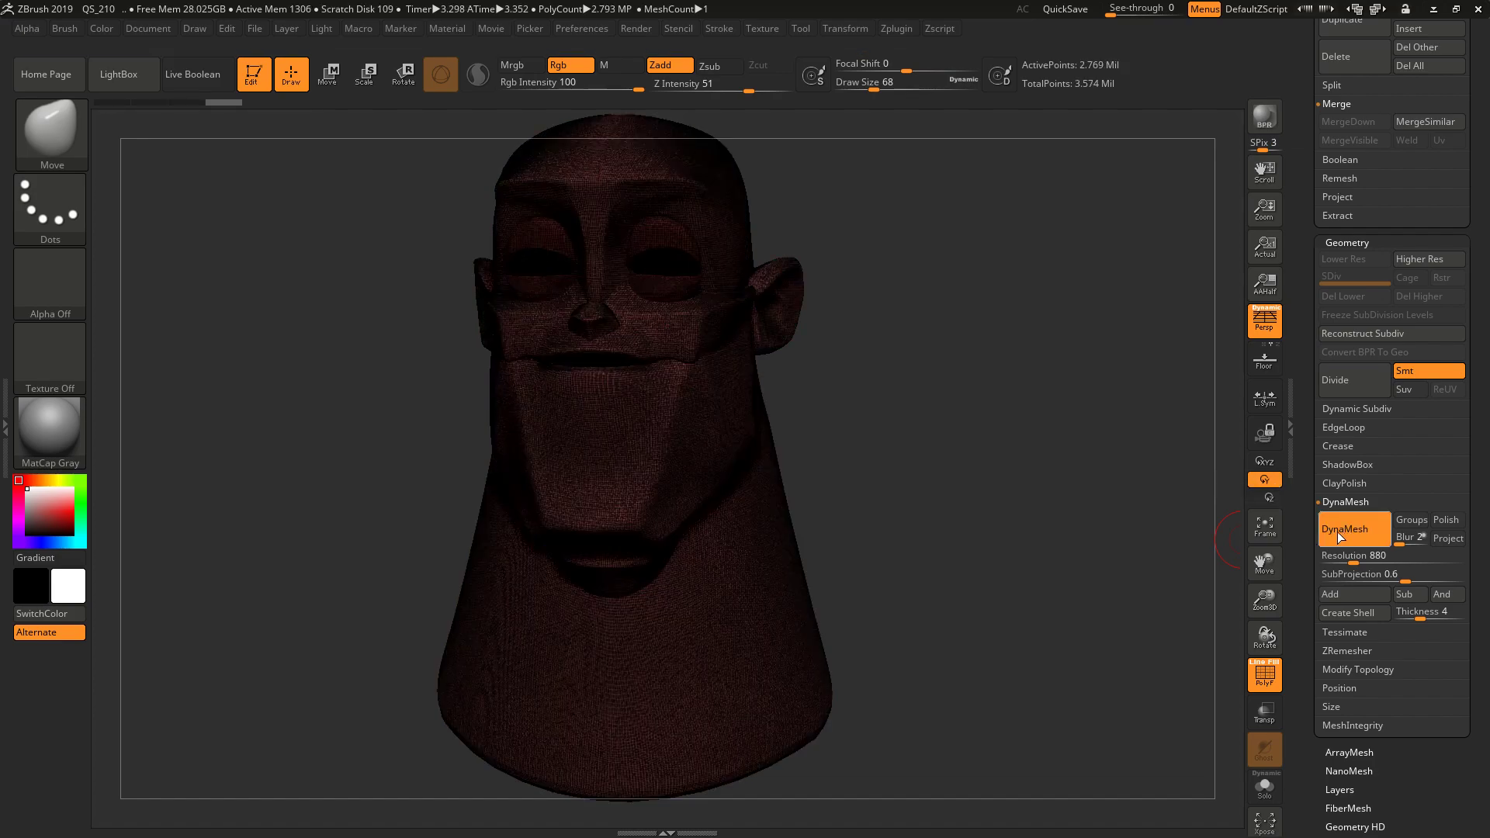
click(1264, 673)
- Smooth the seam between the cheek piece and the jaw just in front of the ear
mouse_move(1115, 479)
mouse_down()
mouse_move(1147, 479)
mouse_move(1150, 446)
mouse_move(1092, 467)
mouse_move(1147, 580)
mouse_move(1125, 503)
mouse_up()
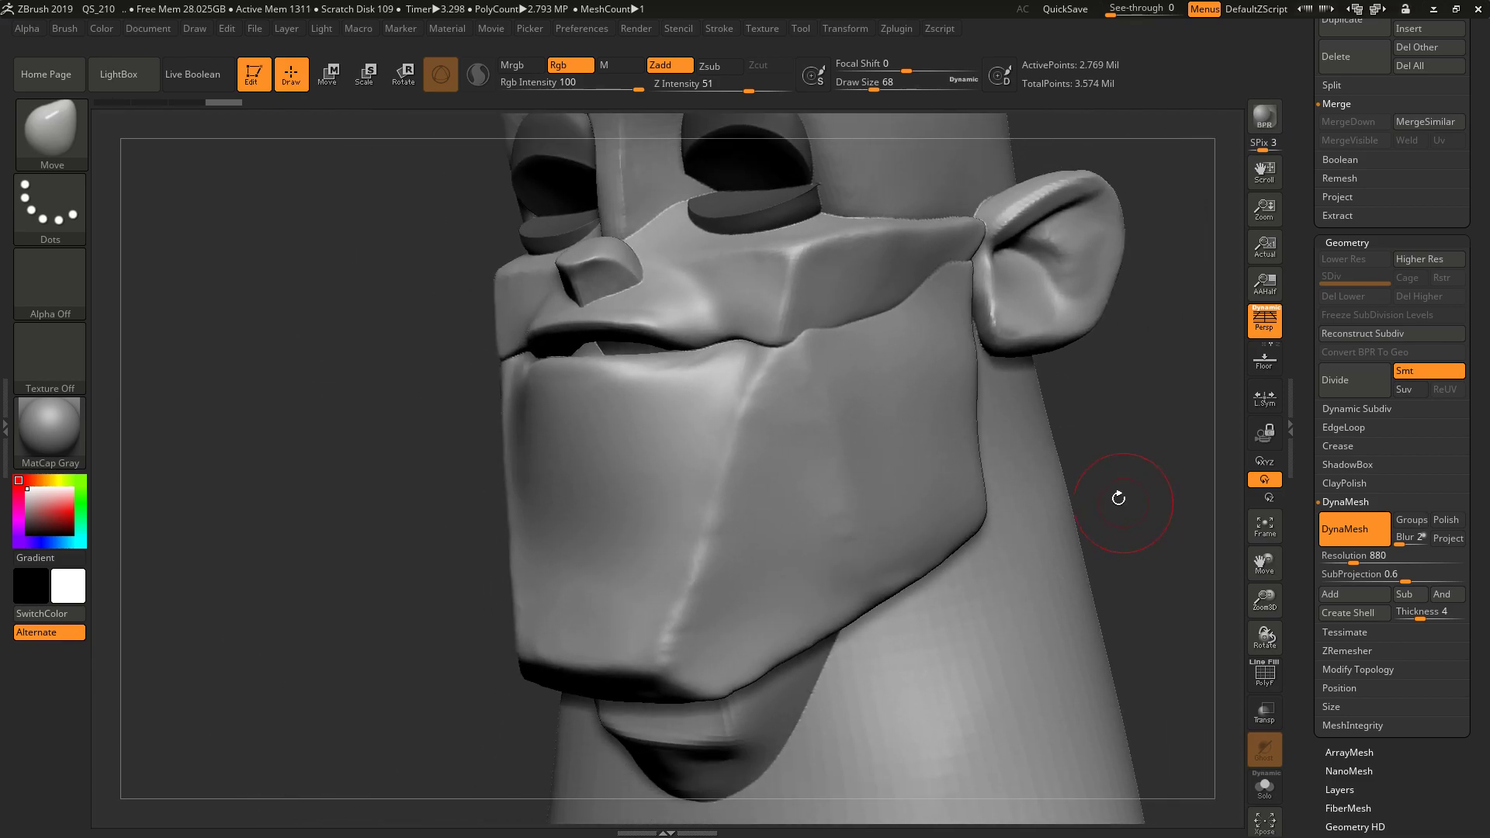
shift+drag(964, 253, 931, 278)
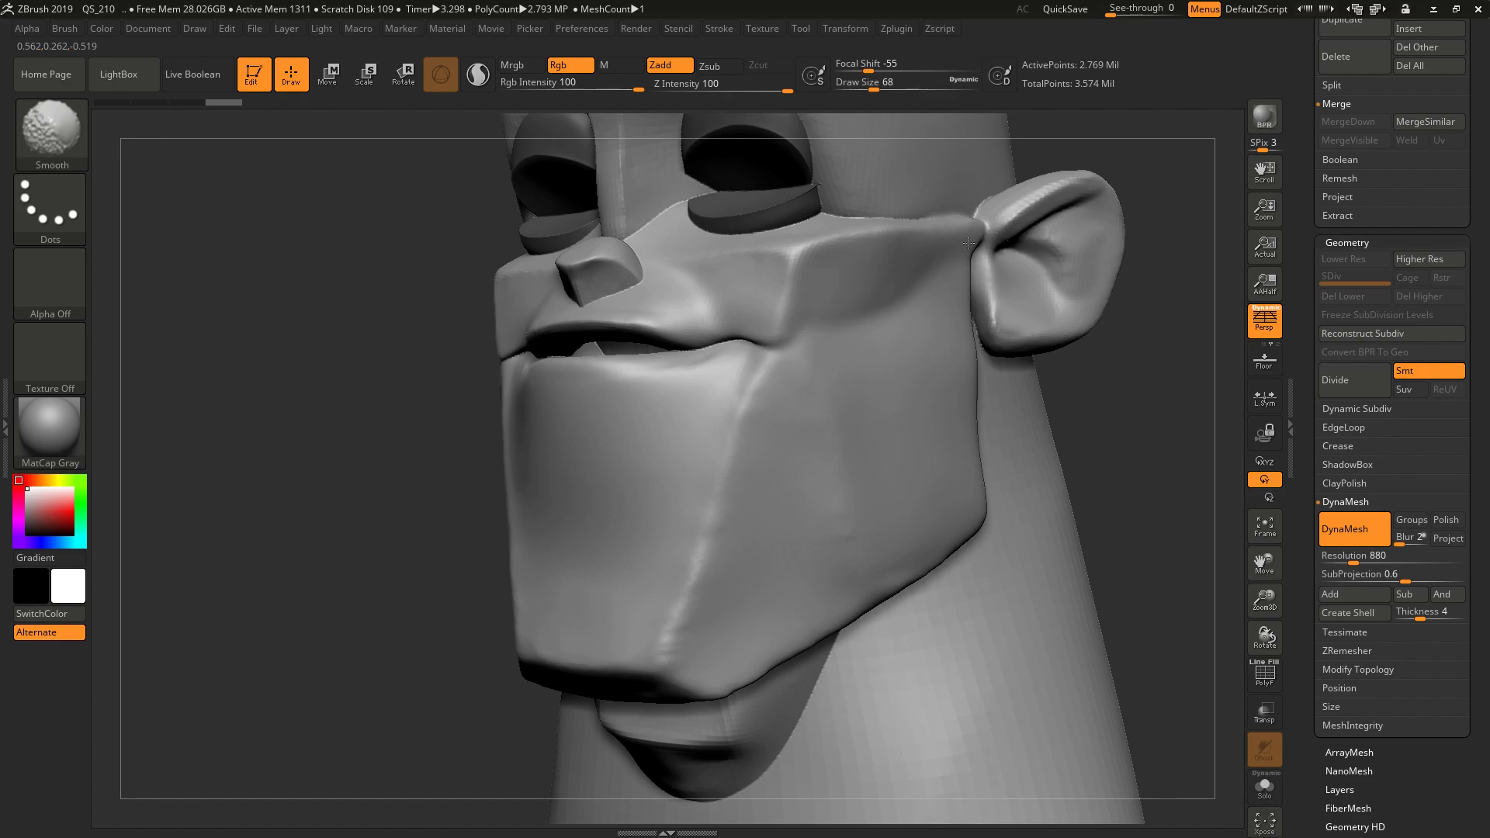
shift+drag(968, 251, 969, 258)
- Reduce the brush draw size to 51 and smooth the seam between cheek and jaw at the mouth corner
drag(1083, 406, 1047, 391)
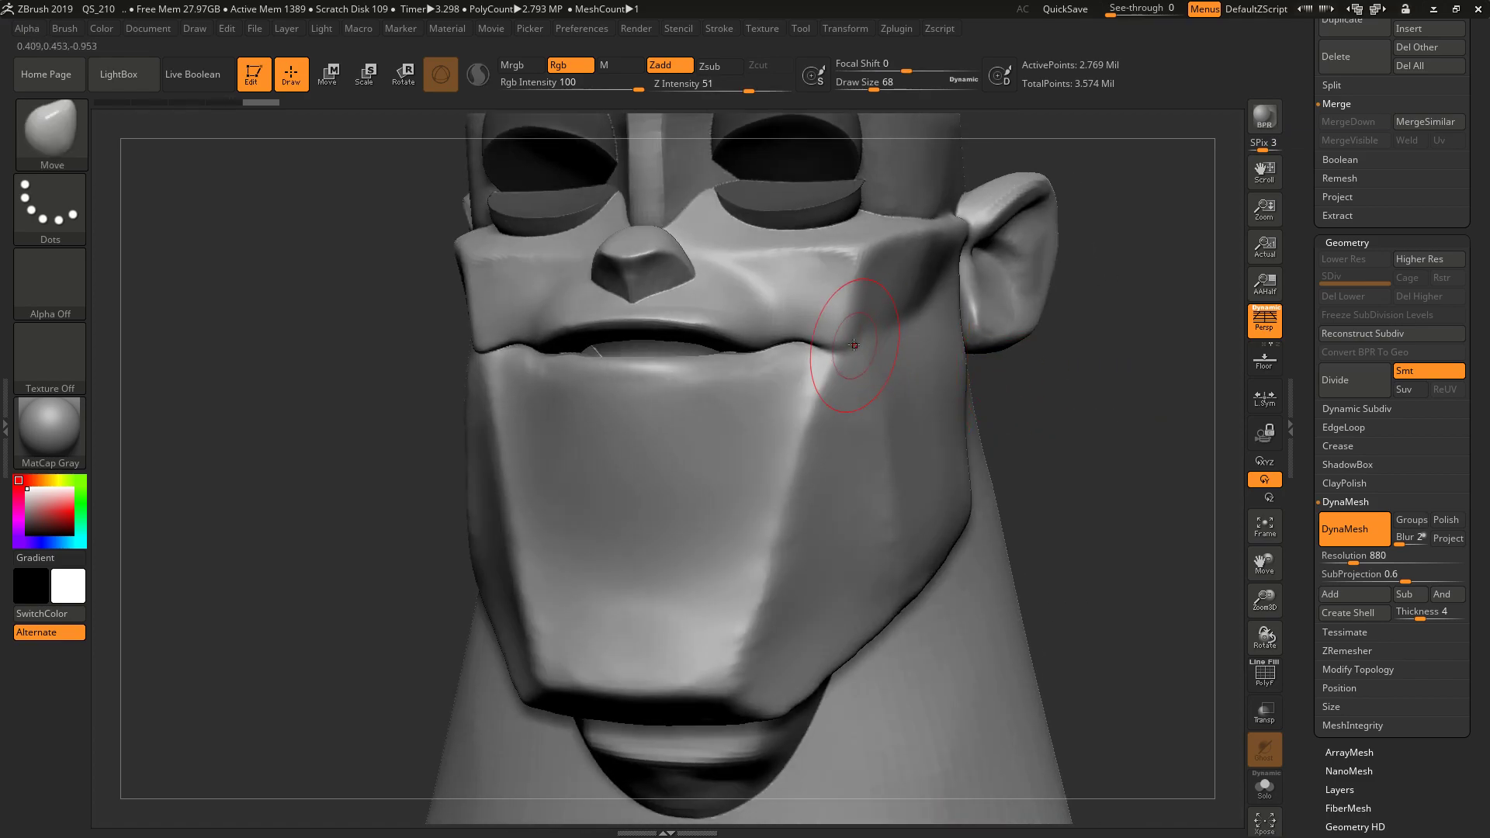
key(s)
drag(853, 344, 846, 344)
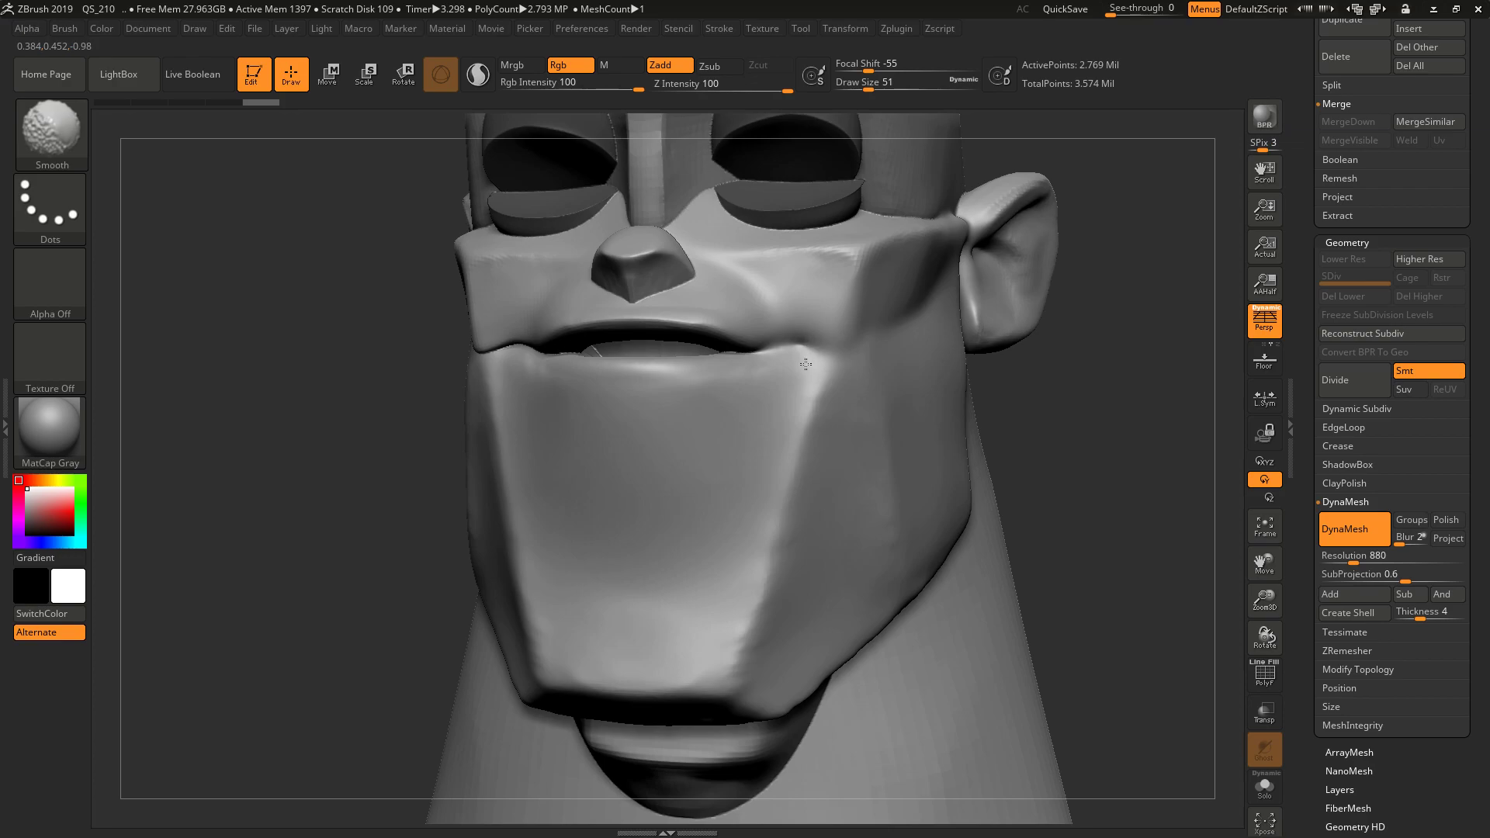
mouse_move(1073, 432)
shift+mouse_down()
mouse_move(1087, 433)
mouse_move(1073, 399)
mouse_move(935, 297)
shift+mouse_up()
- Try Mirror And Weld on the merged head and undo it
drag(1055, 386, 1123, 382)
alt+drag(1089, 326, 1056, 342)
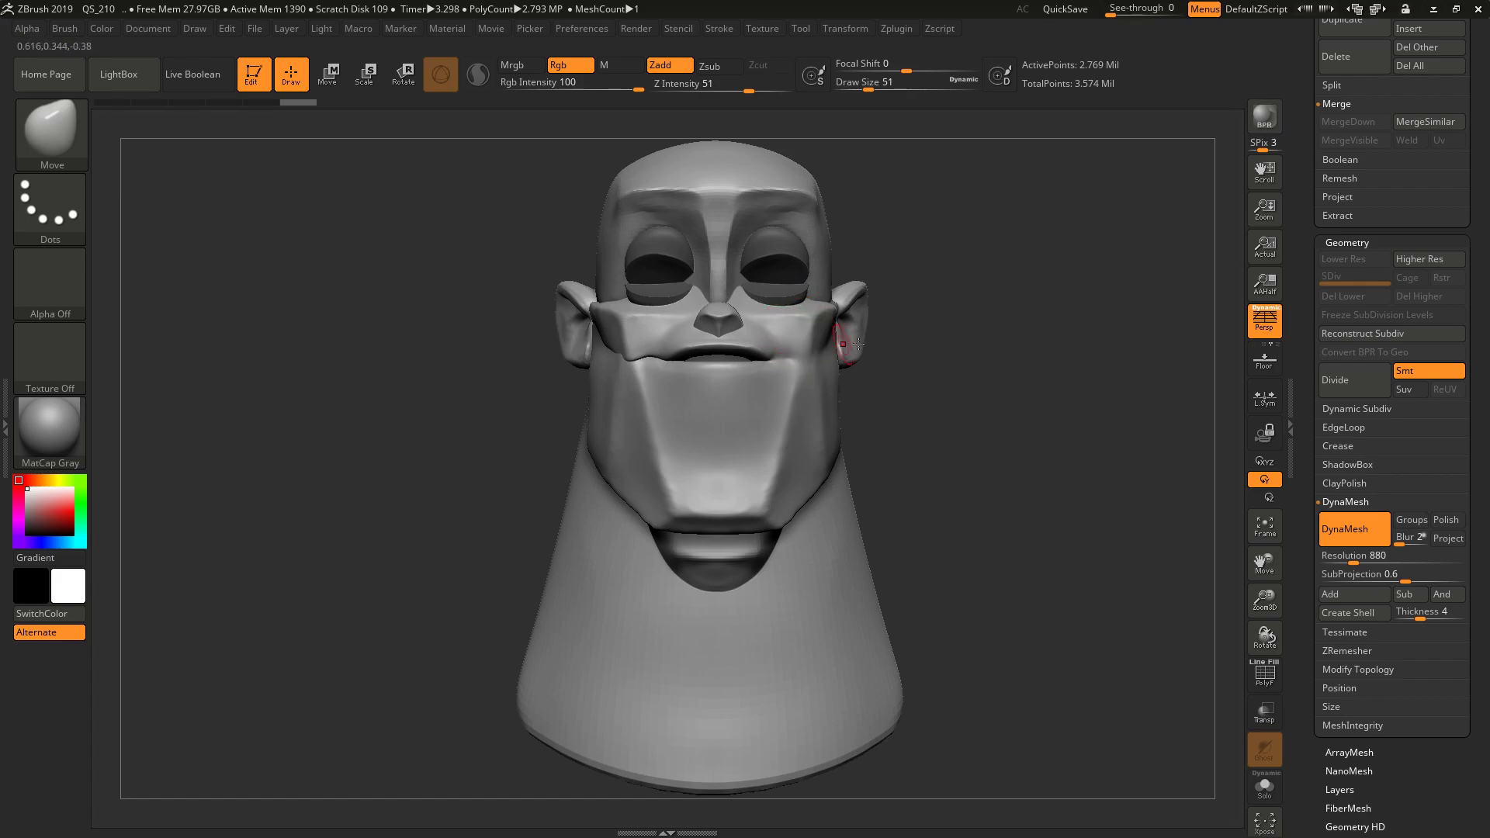
click(1327, 669)
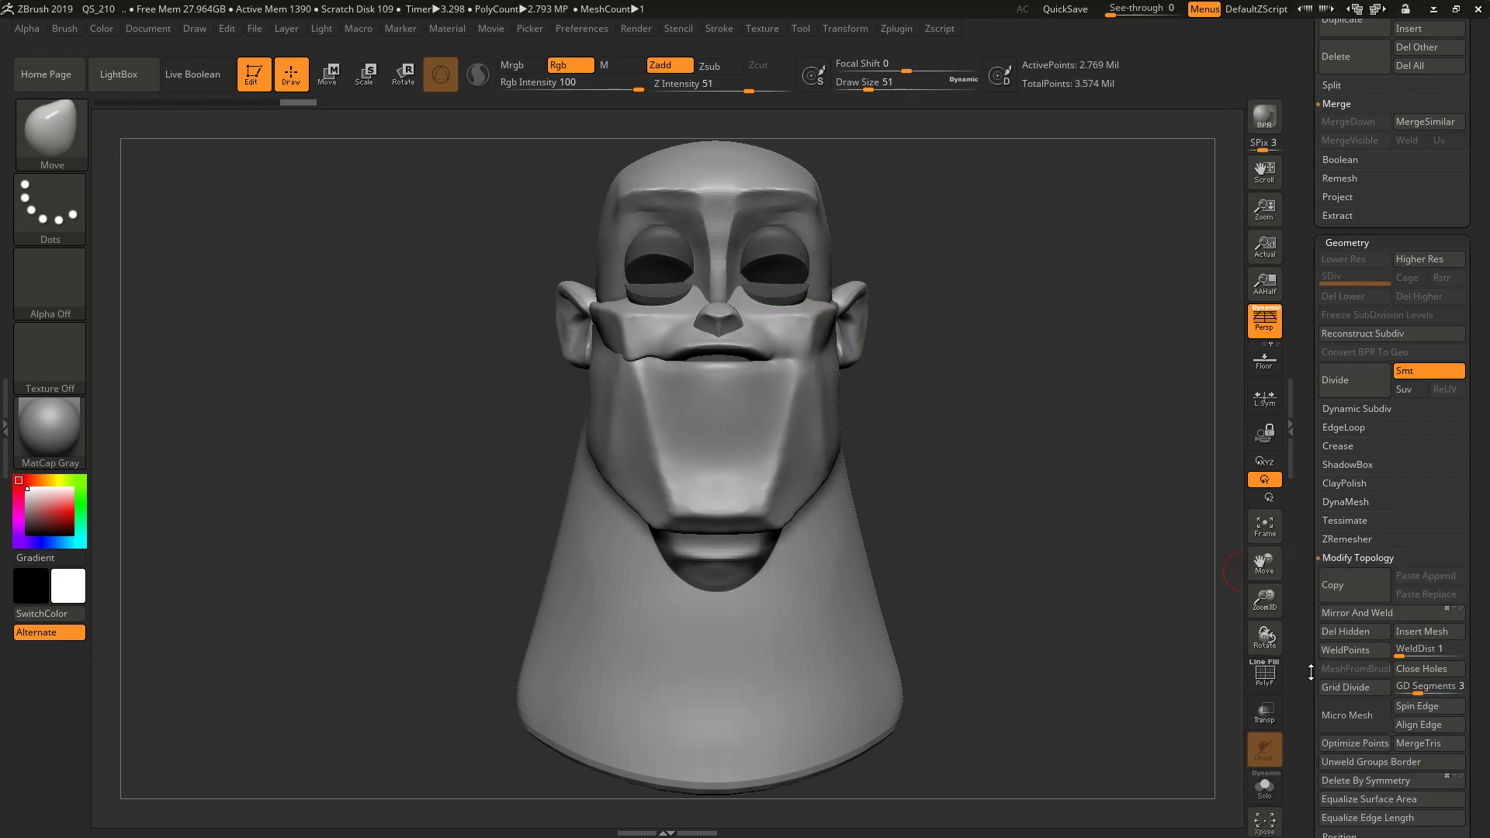
scroll(1356, 515, down, 5)
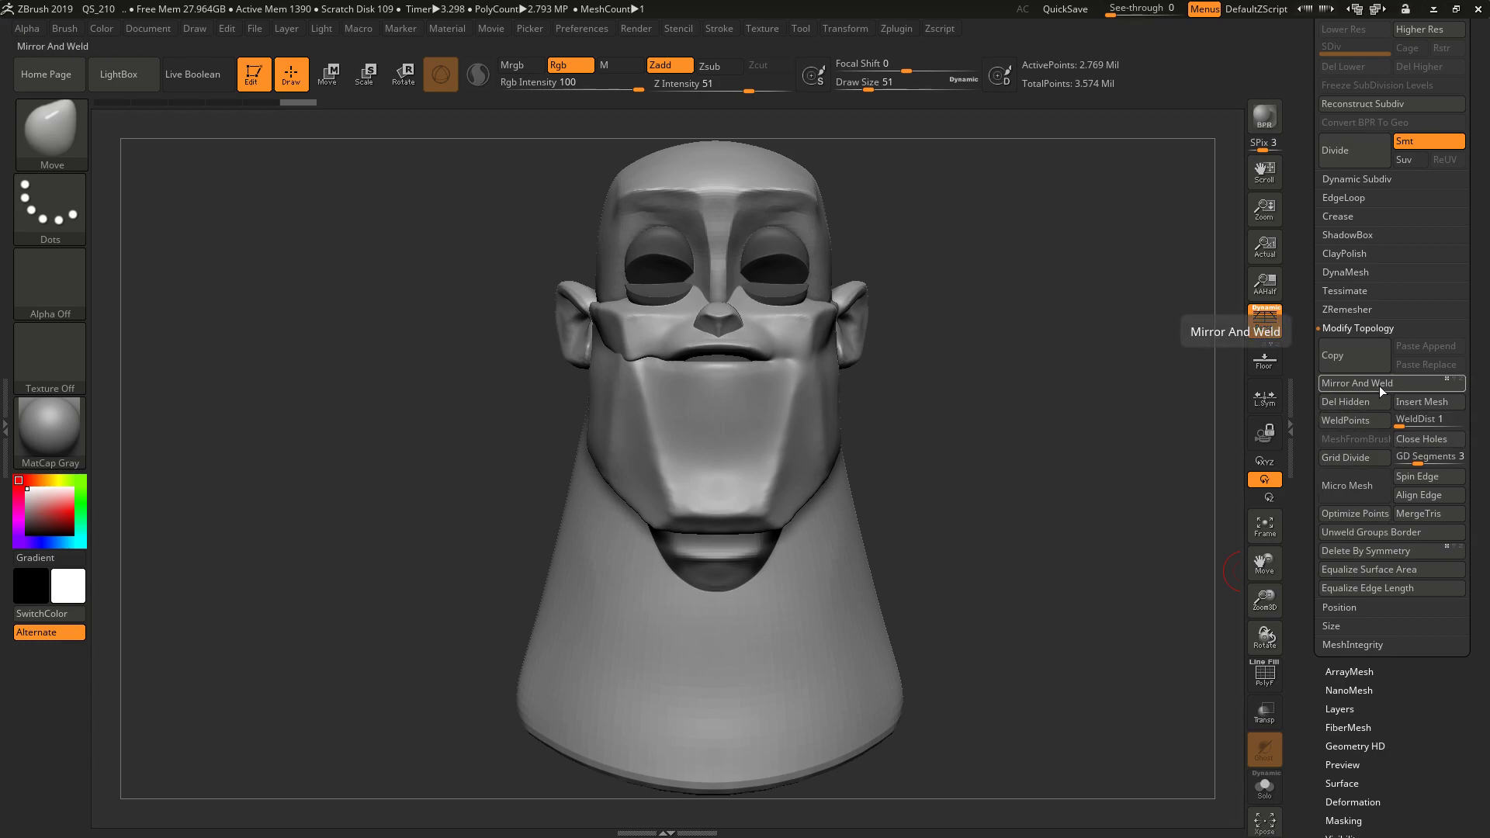
click(1381, 388)
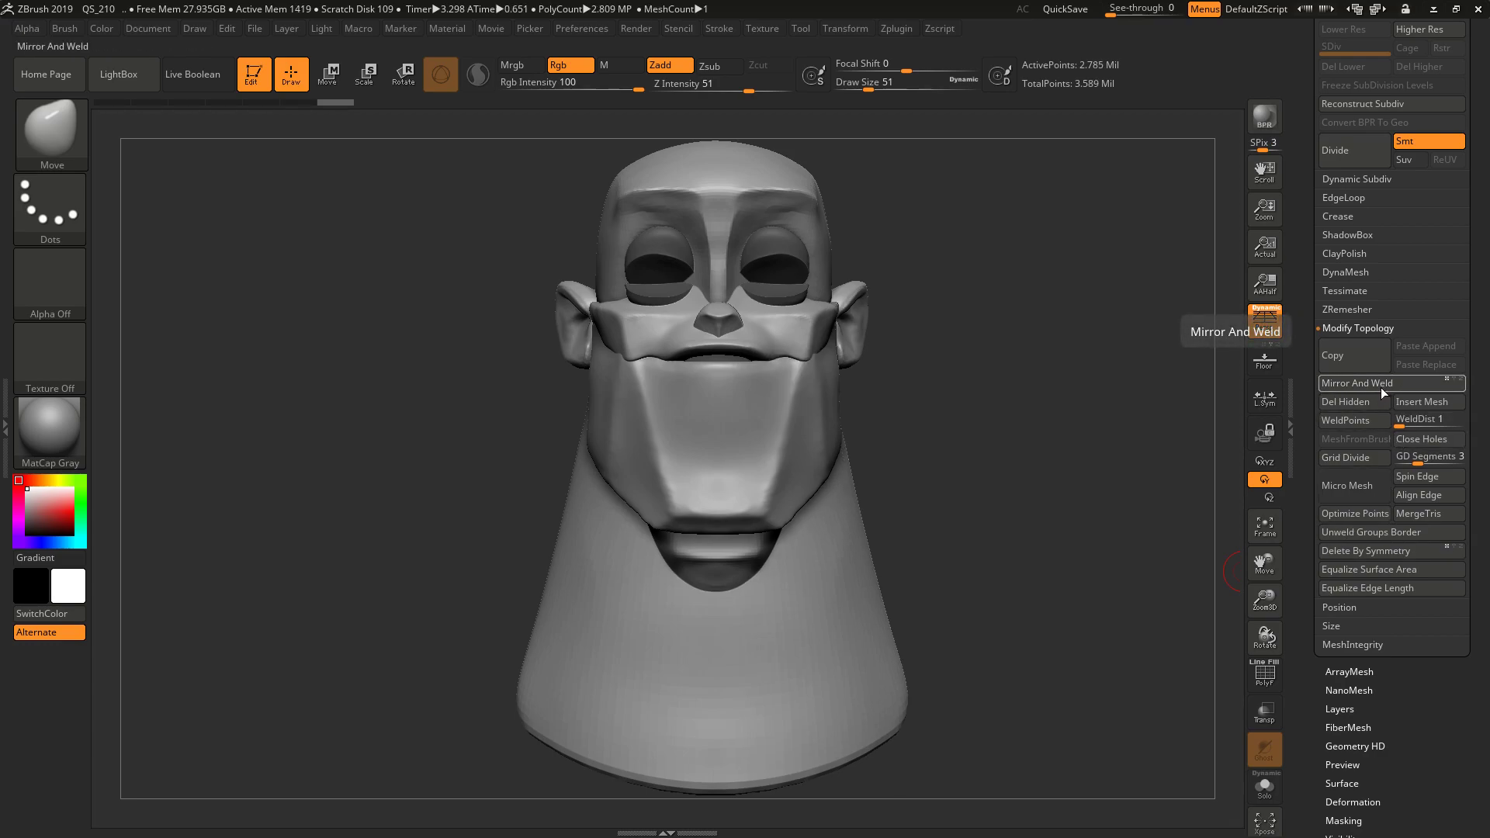
key(ctrl+z)
key(ctrl+z)
- Flip the head with the Deformation Mirror, then apply Mirror And Weld to carry the smoothed seams to both sides
drag(1304, 624, 1344, 486)
click(1356, 402)
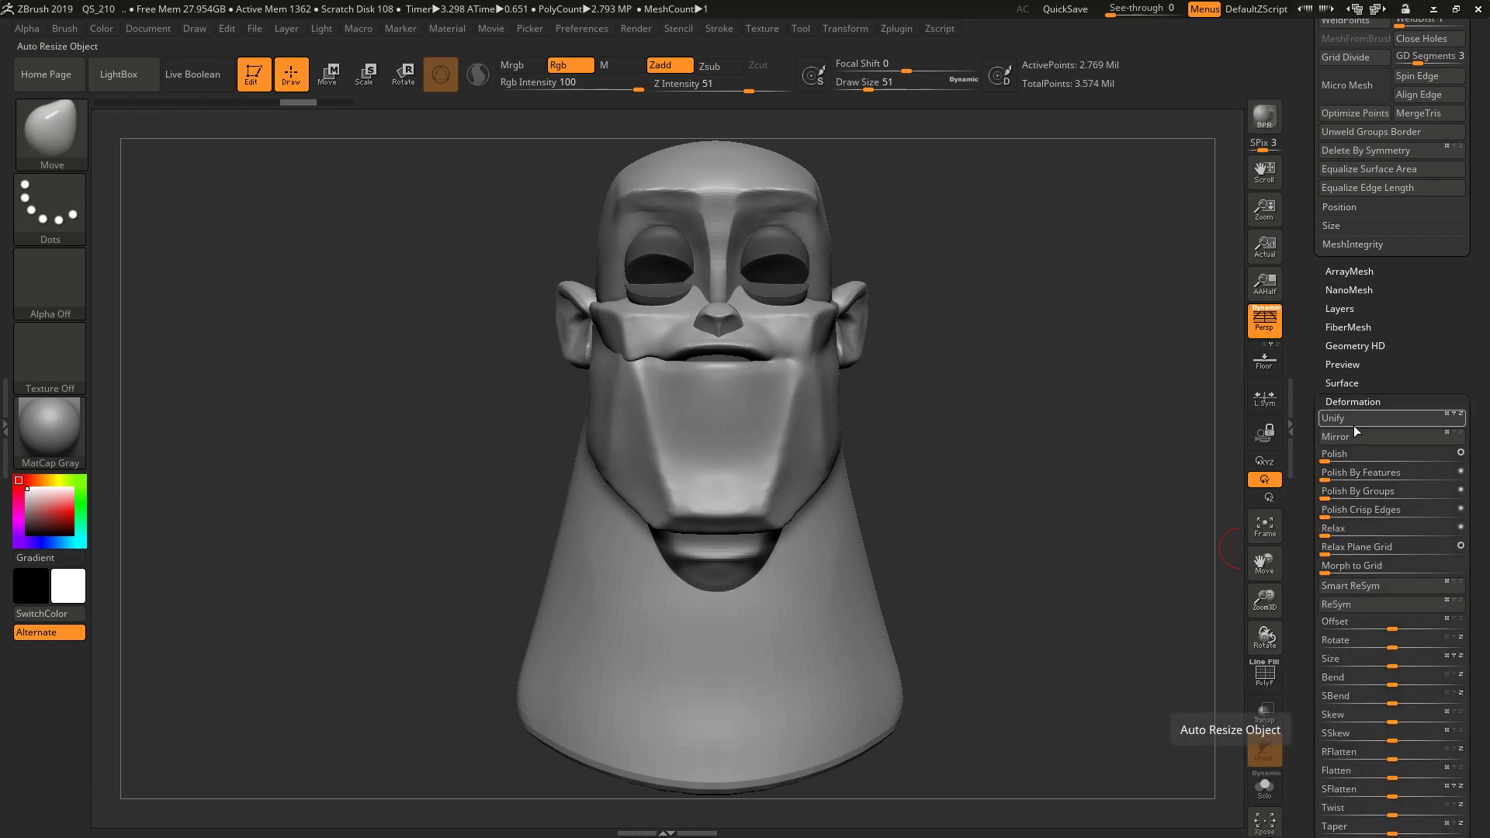
click(1351, 436)
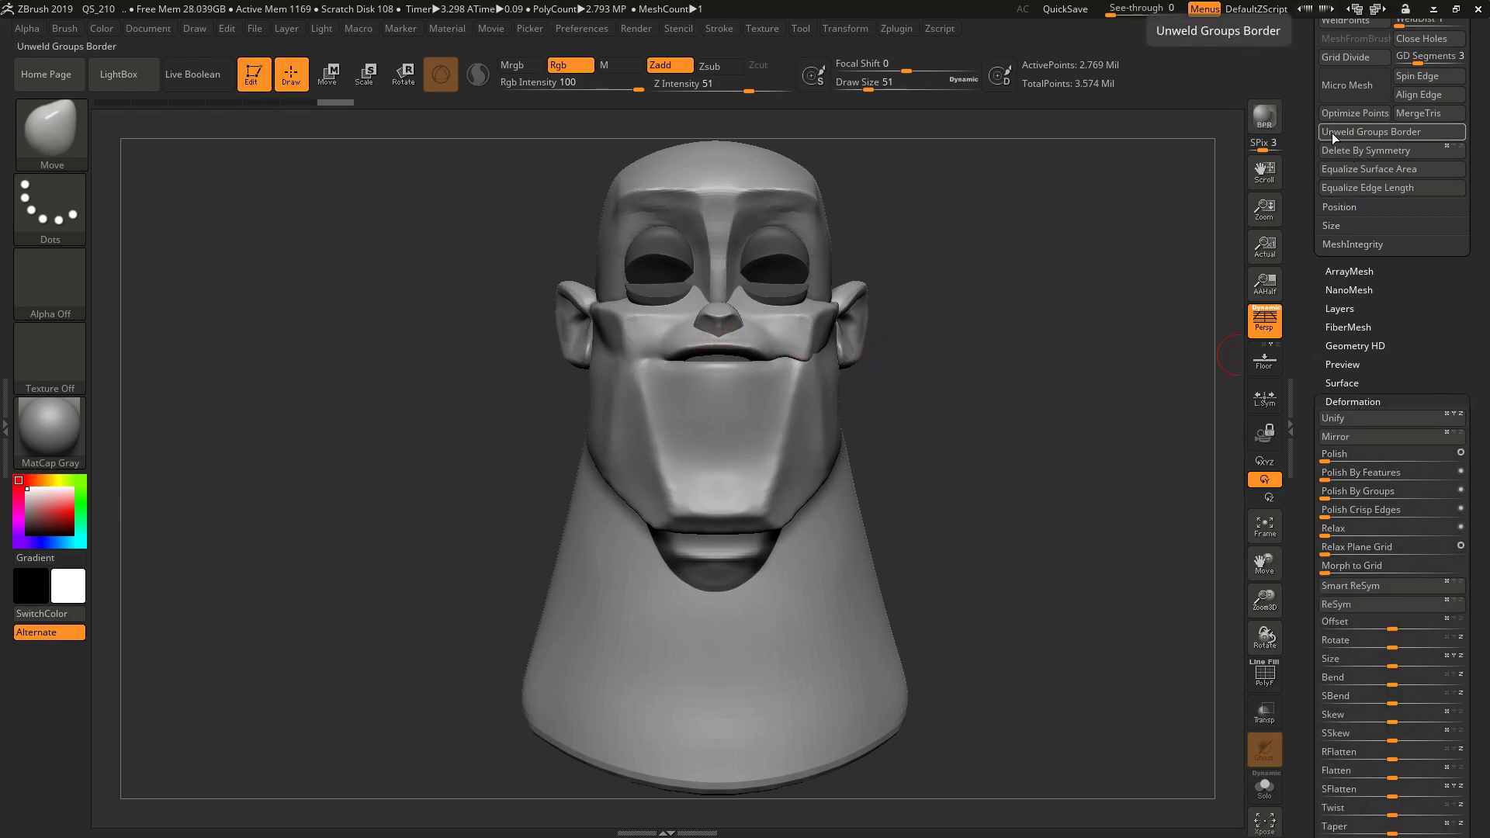
drag(1308, 112, 1307, 214)
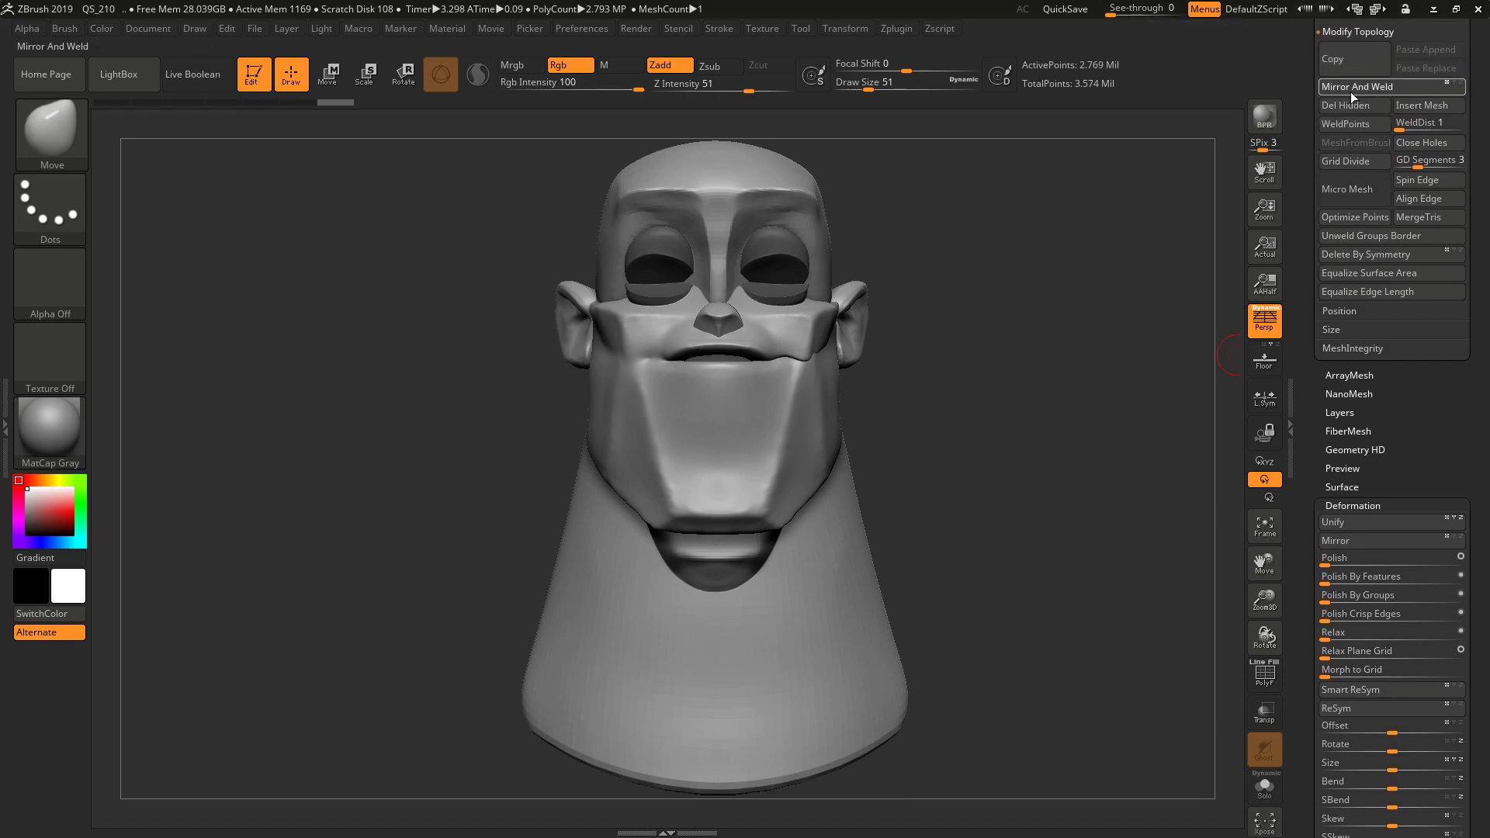
drag(1003, 463, 987, 490)
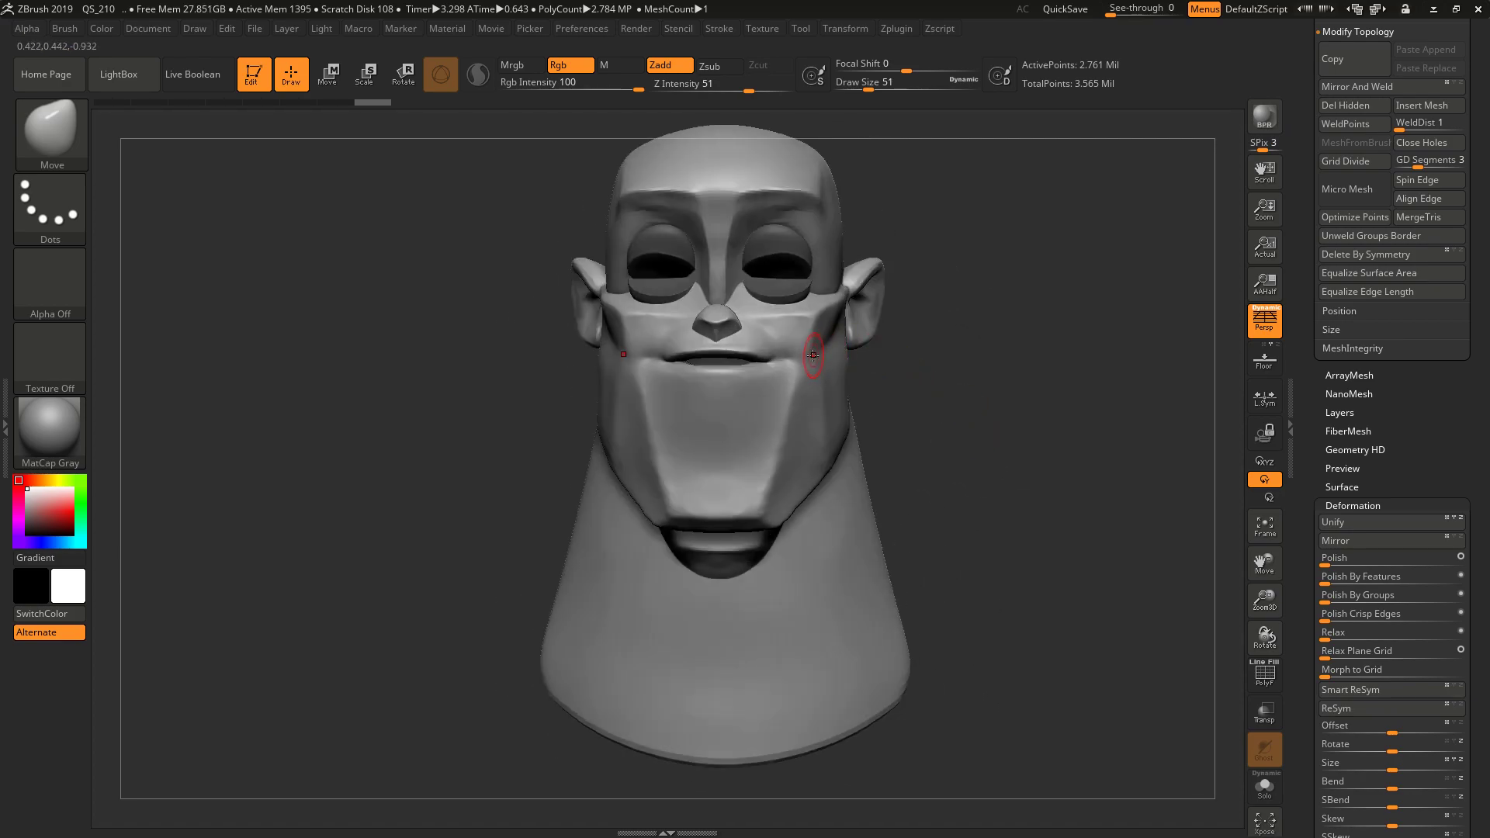
- Smooth the seam between the upper face and the cheek piece beside the nose and below the eye
mouse_move(1008, 362)
mouse_down()
mouse_move(1047, 396)
mouse_move(871, 323)
mouse_up()
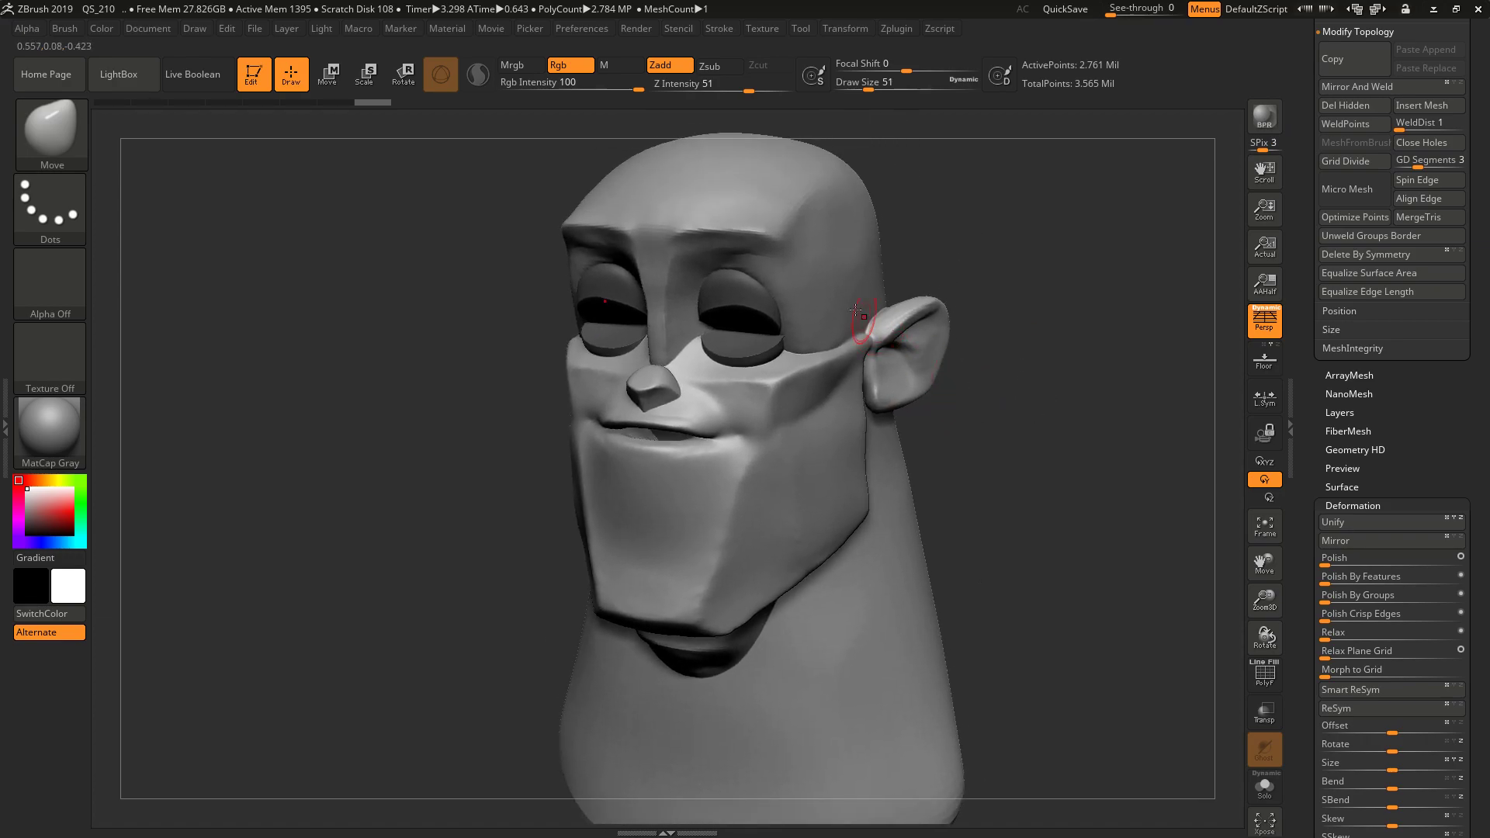
key(shift)
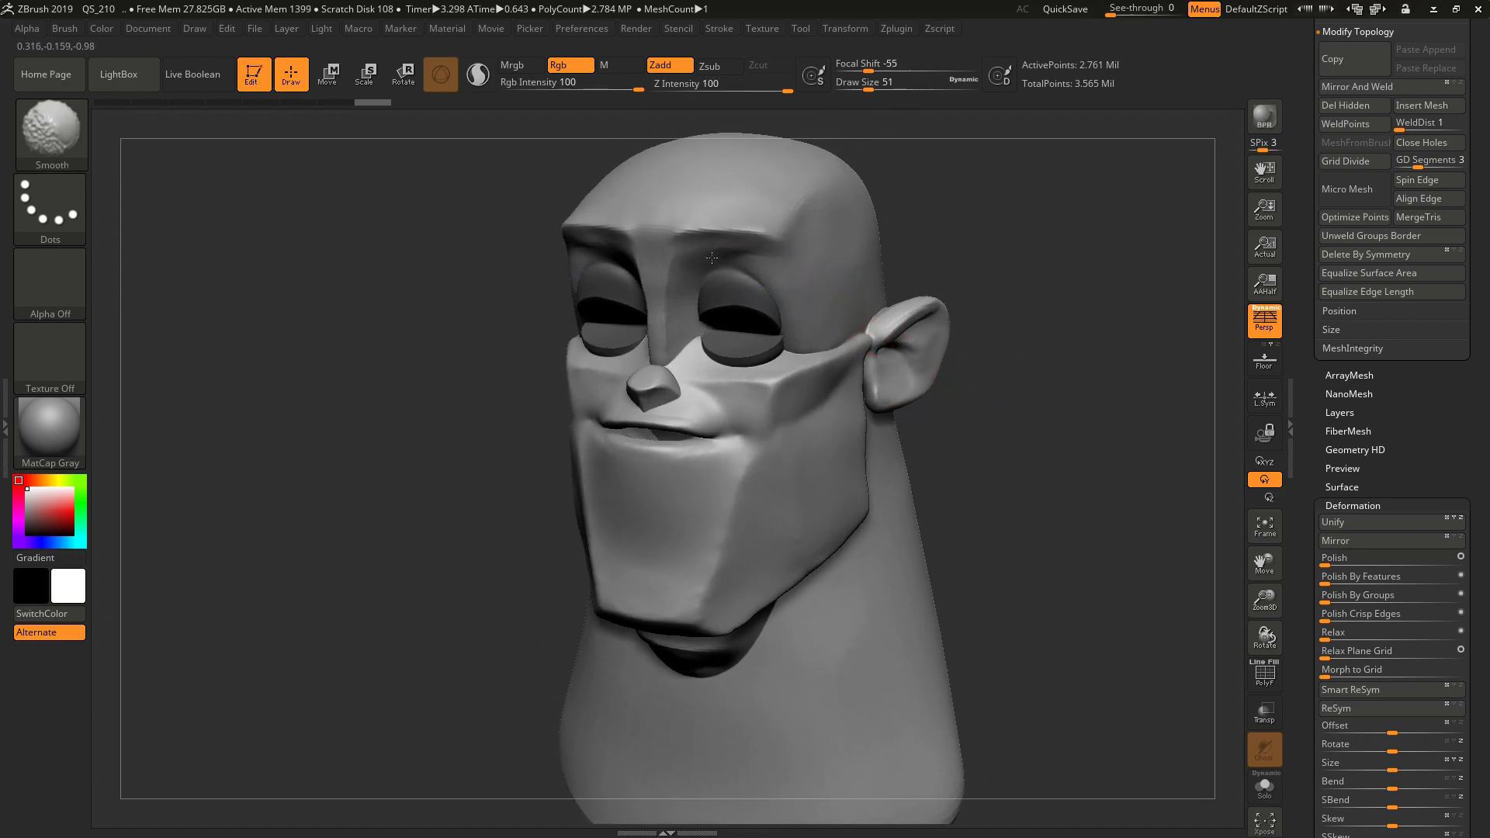
shift+drag(692, 341, 700, 368)
shift+drag(803, 368, 807, 353)
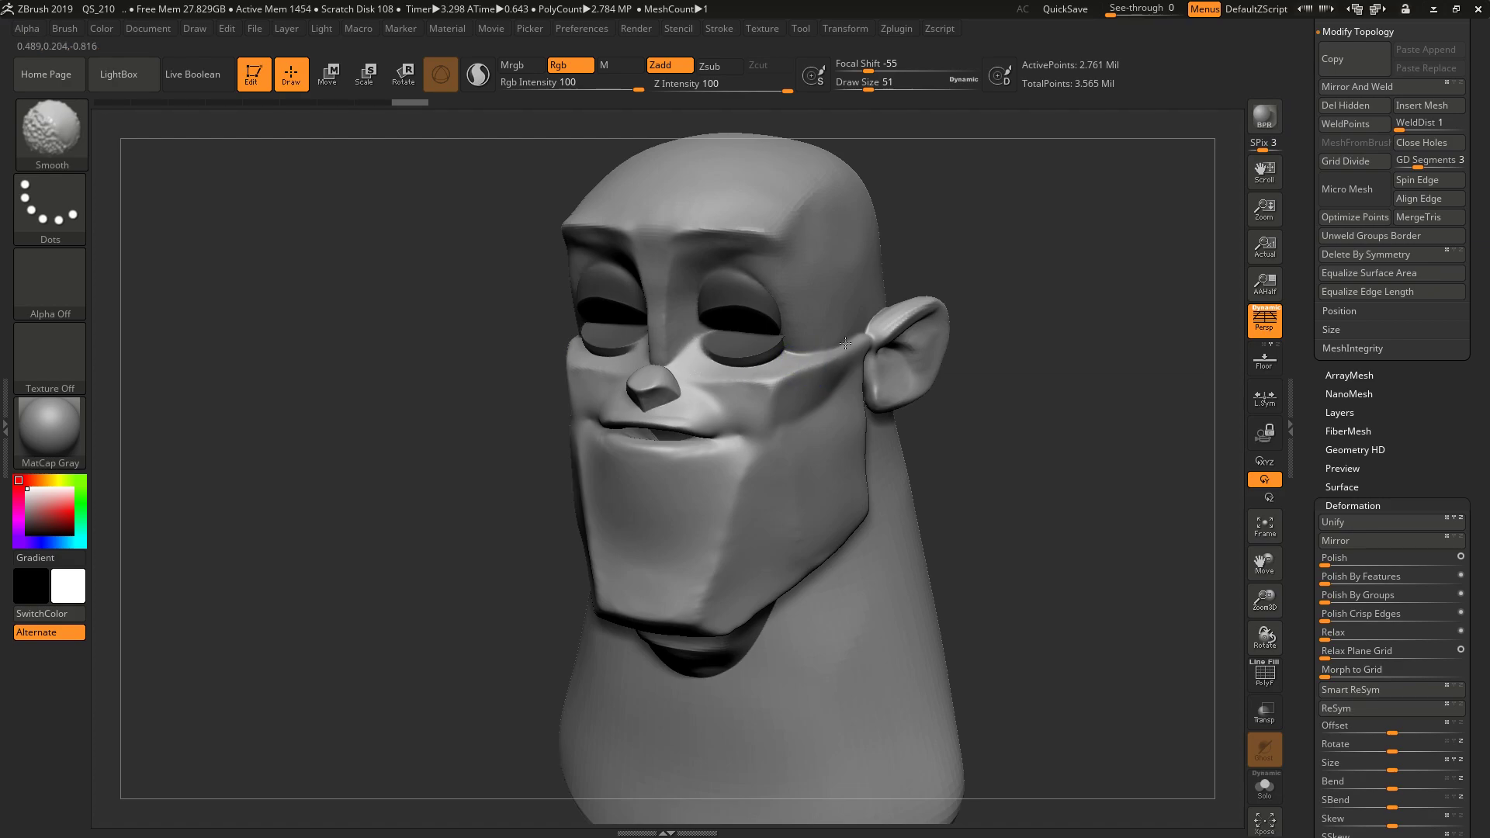
- Fill the gap between the front of the ear and the cheek using the ClayTubes brush at draw size 41
drag(1015, 428, 898, 365)
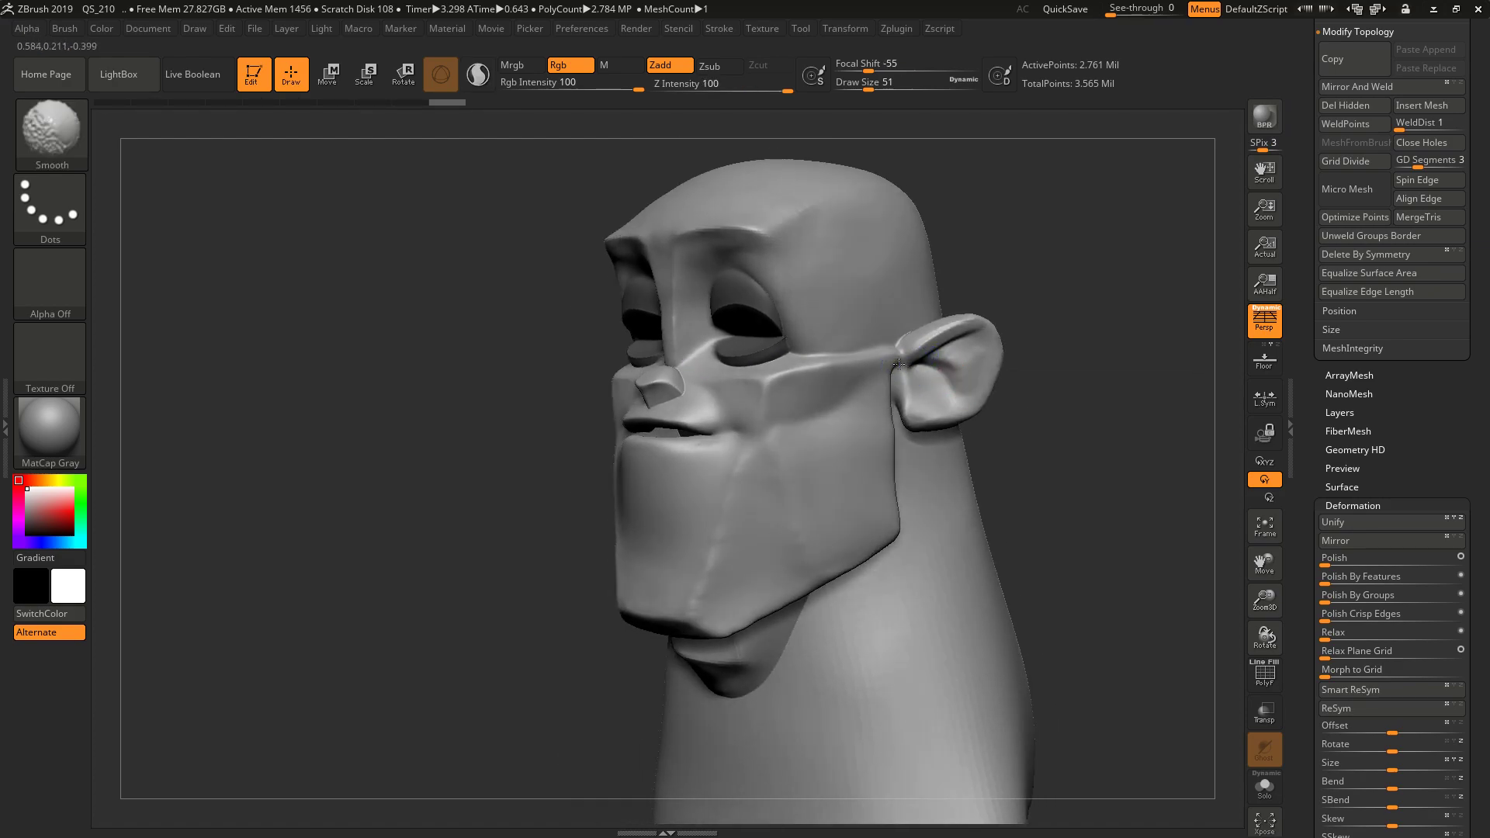
drag(1021, 445, 914, 388)
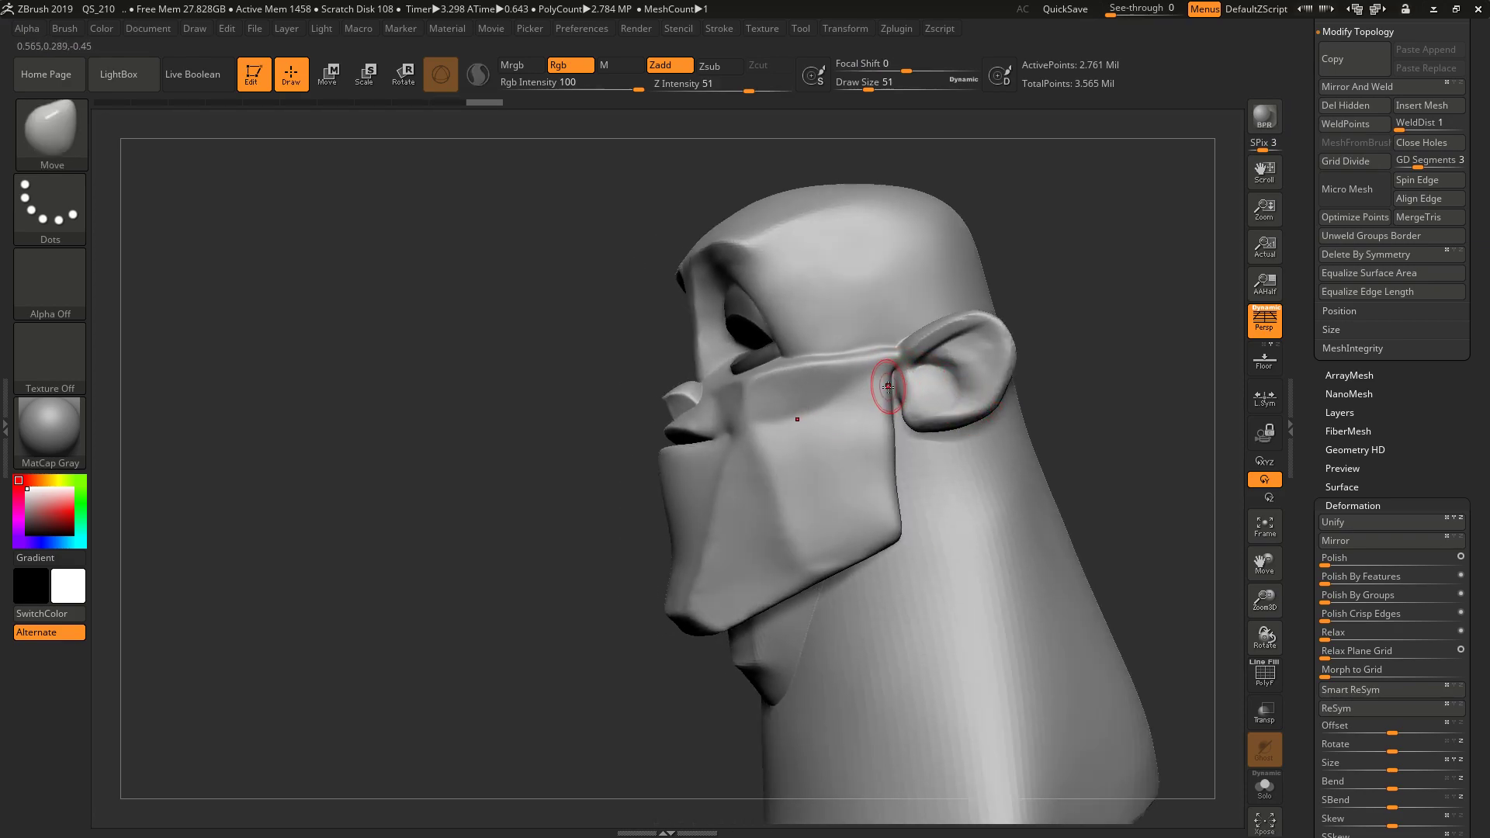
key(b)
key(c)
key(t)
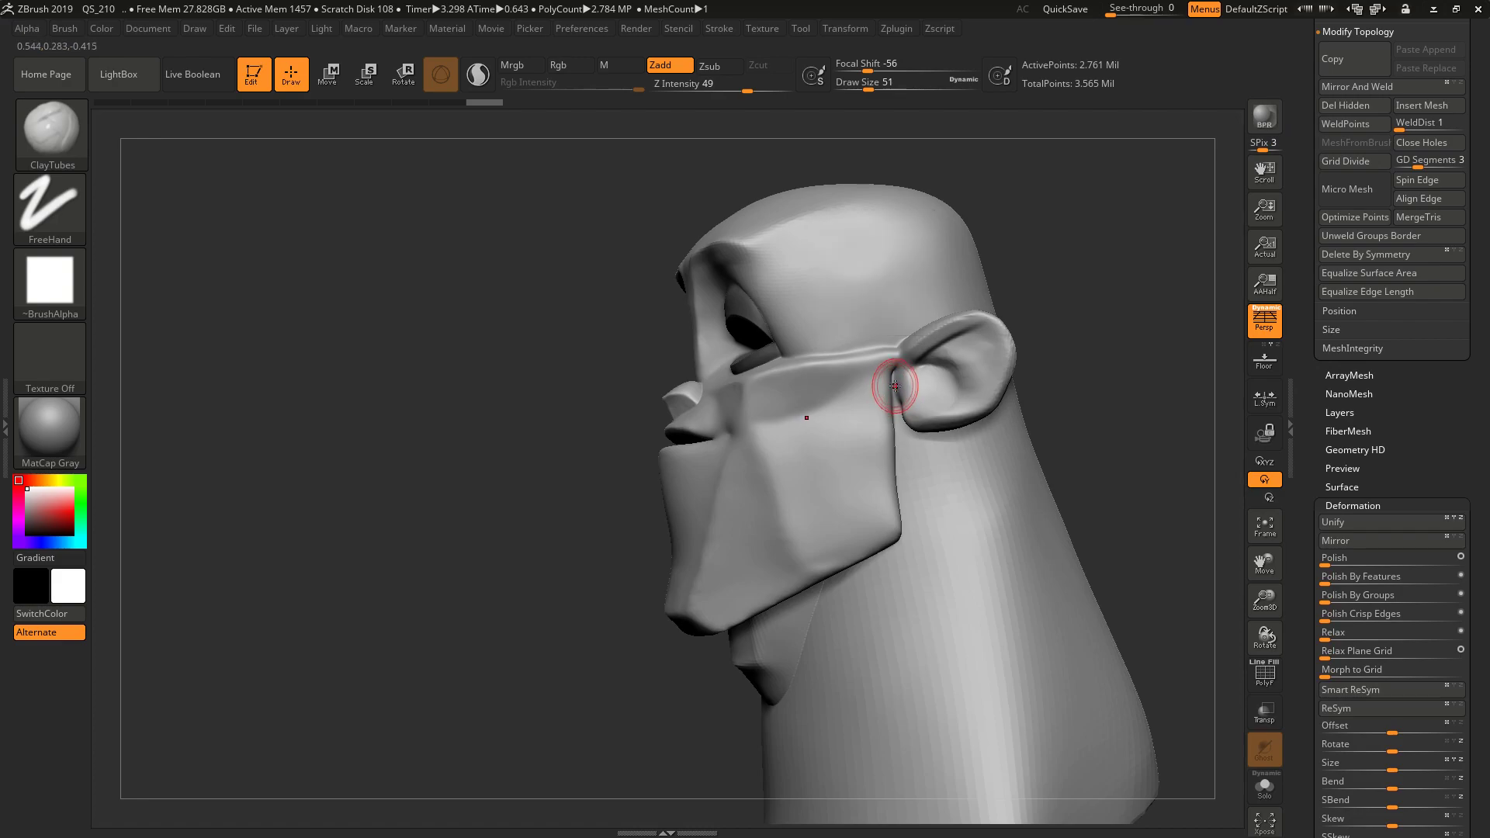
key(bracketleft)
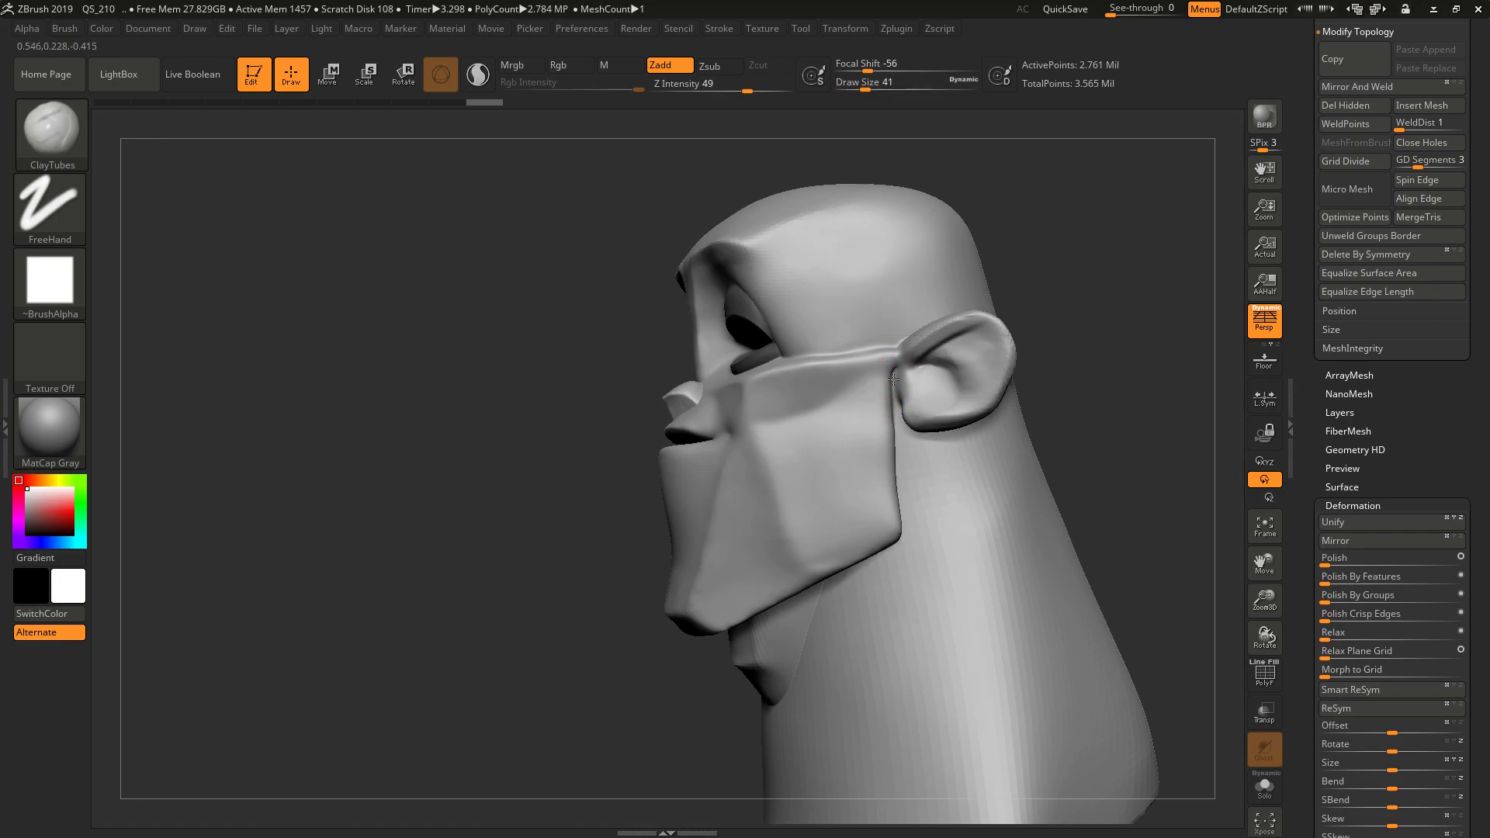
mouse_move(893, 379)
mouse_down()
mouse_move(896, 411)
mouse_move(899, 371)
mouse_move(901, 395)
mouse_up()
key(shift)
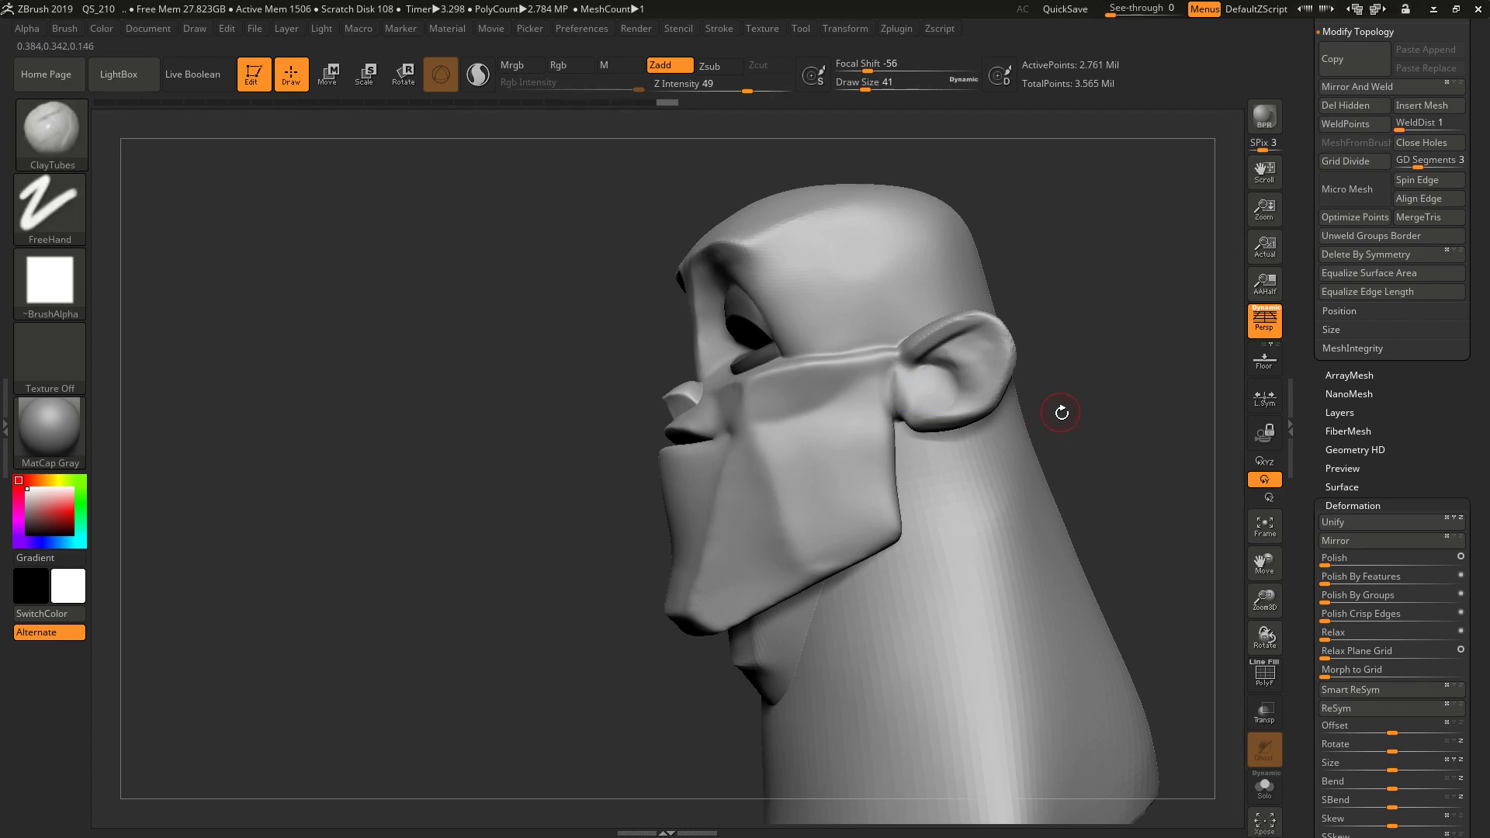
- Smooth the added clay in front of the ear so it blends into the cheek
drag(1058, 406, 947, 393)
key(shift)
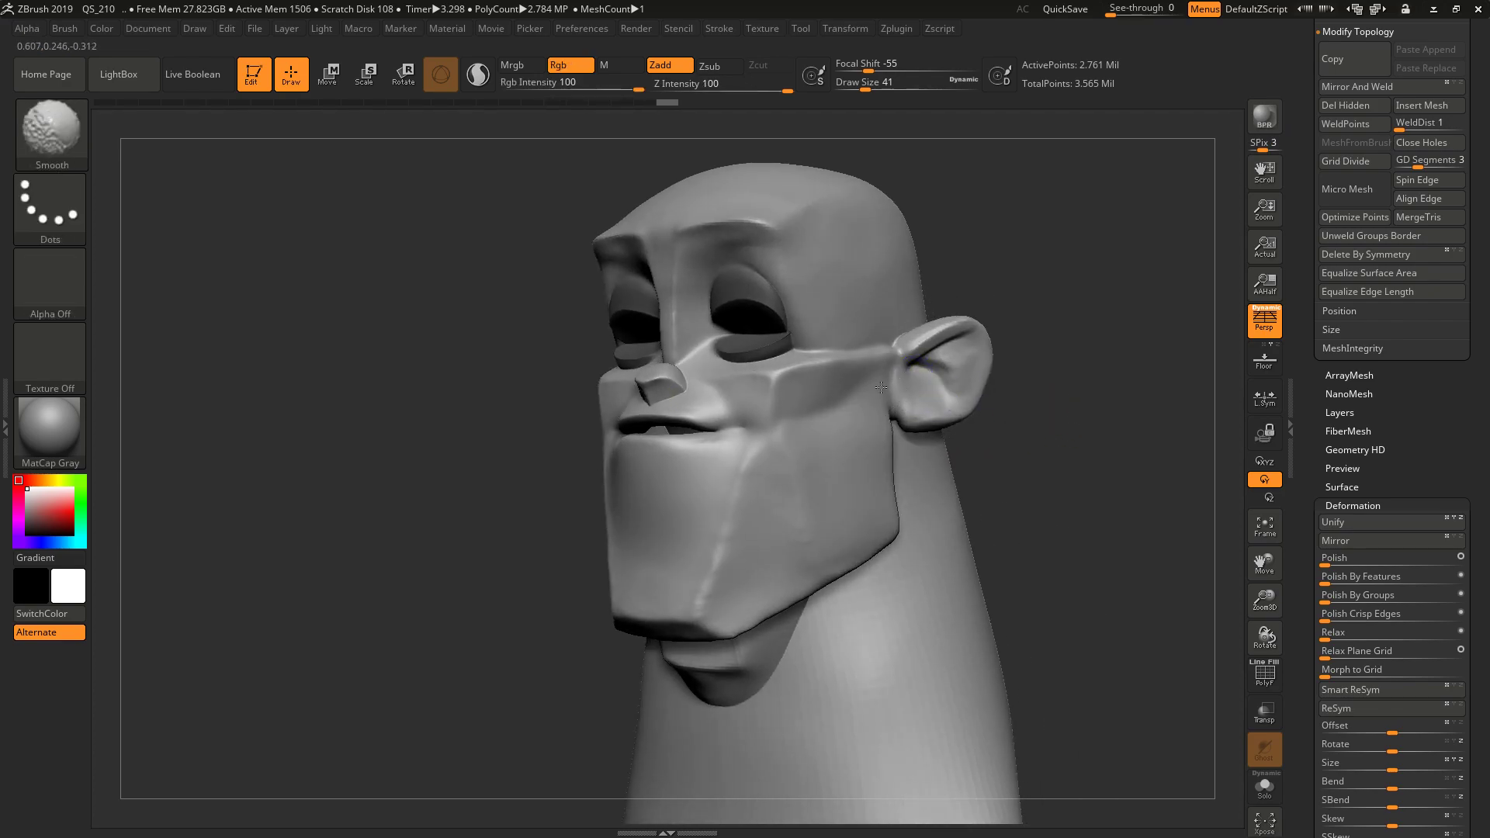
shift+drag(879, 354, 882, 375)
- Smooth the seam between the under-chin piece and the neck, enlarging the brush draw size to 74
mouse_move(989, 457)
mouse_down()
mouse_move(1037, 432)
mouse_move(942, 425)
mouse_up()
key(shift)
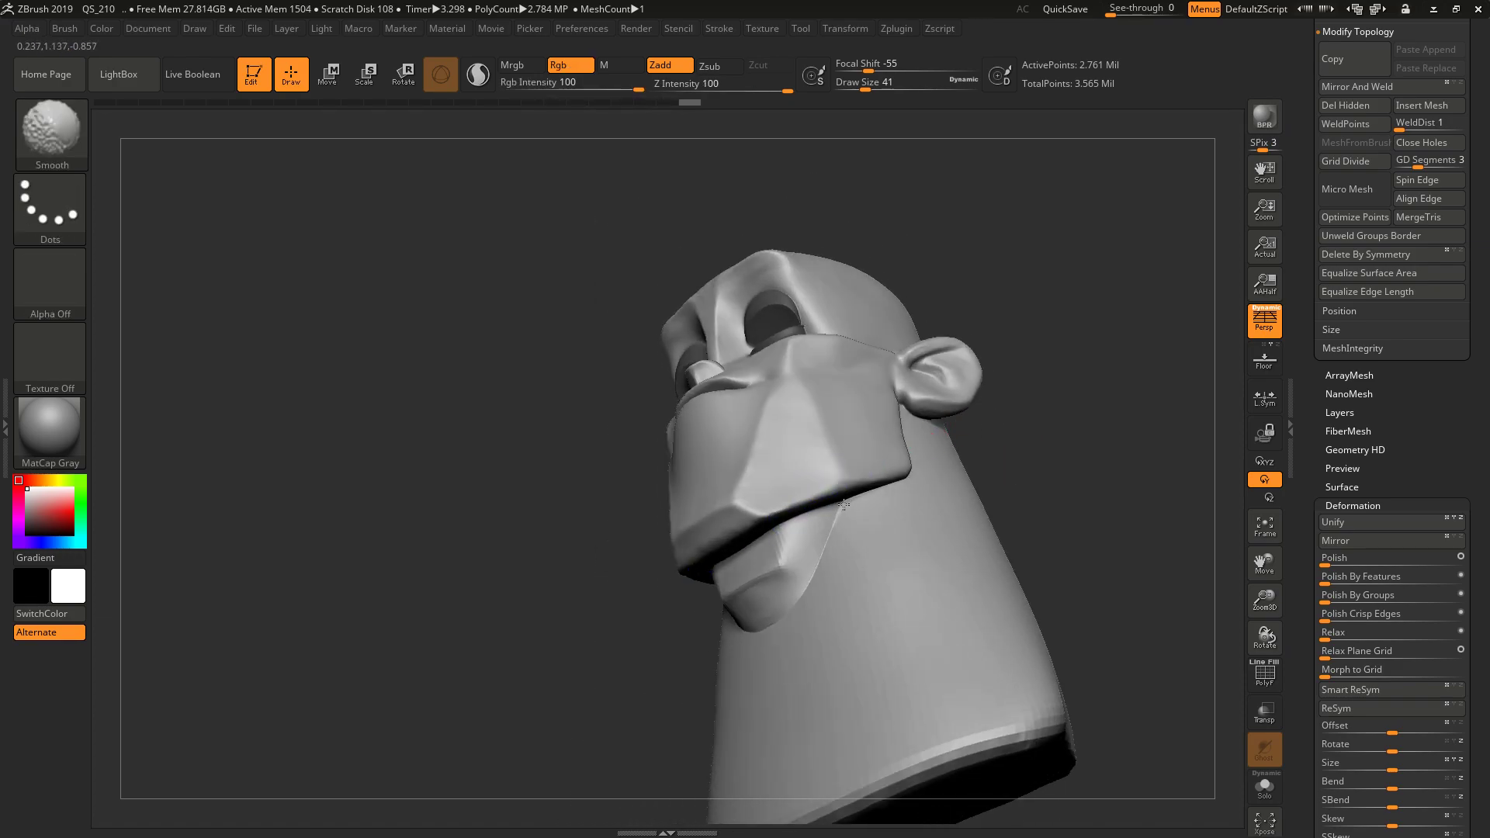
shift+drag(805, 563, 785, 610)
key(s)
shift+drag(832, 545, 840, 519)
- Smooth the seam across the back of the head where the skull meets the neck
mouse_move(1055, 481)
mouse_down()
mouse_move(988, 492)
mouse_move(869, 450)
mouse_move(842, 419)
mouse_up()
key(shift)
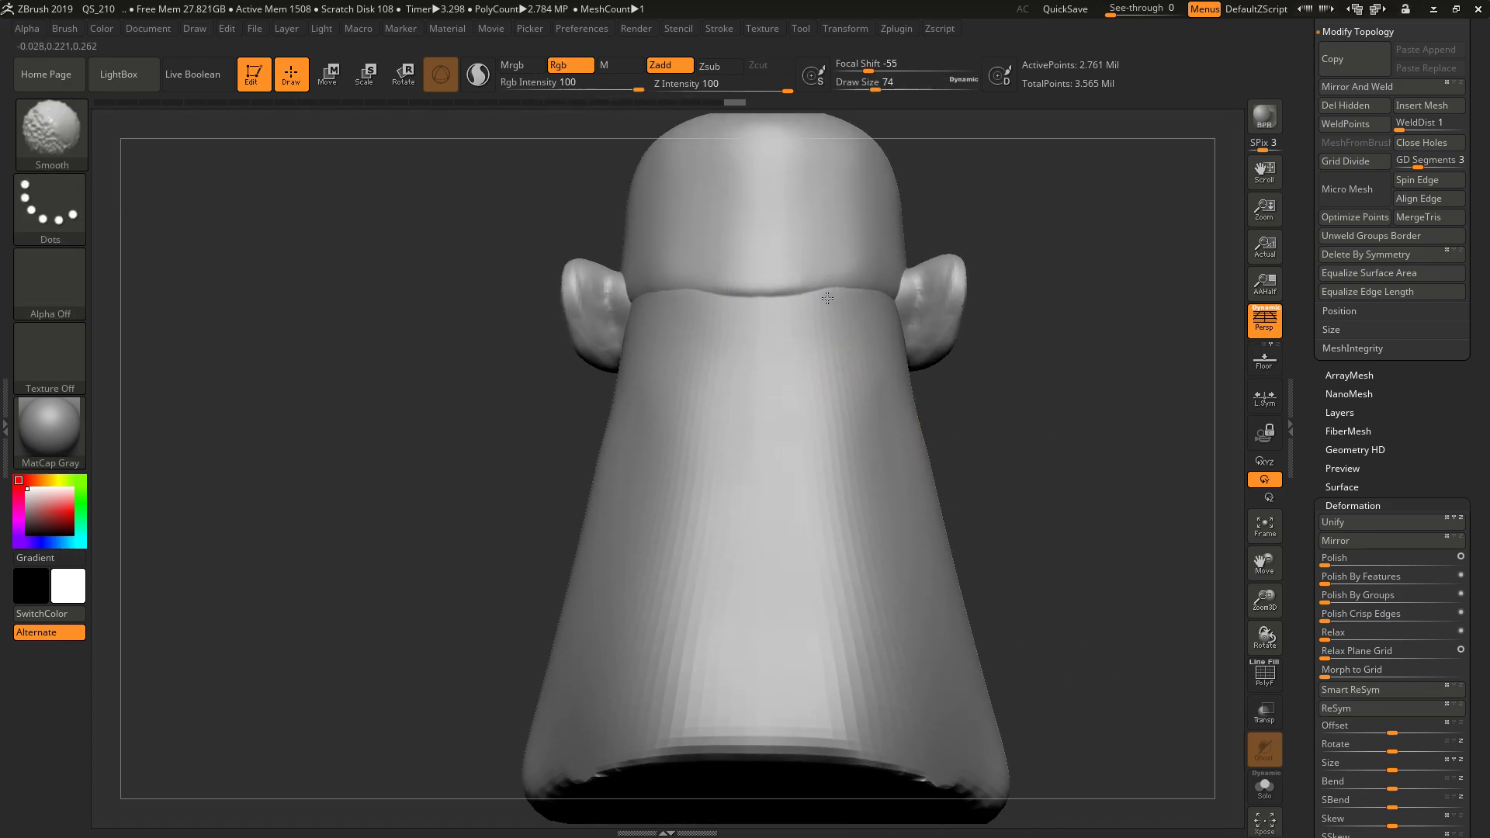
mouse_move(914, 332)
right_down()
mouse_move(738, 273)
mouse_move(854, 356)
mouse_move(1059, 458)
mouse_move(1025, 402)
mouse_move(1066, 377)
mouse_move(1050, 425)
mouse_move(1090, 419)
right_up()
key(shift)
- Smooth the cheekbone seam beside the eye and the area where the side of the nose meets the cheek
key(shift)
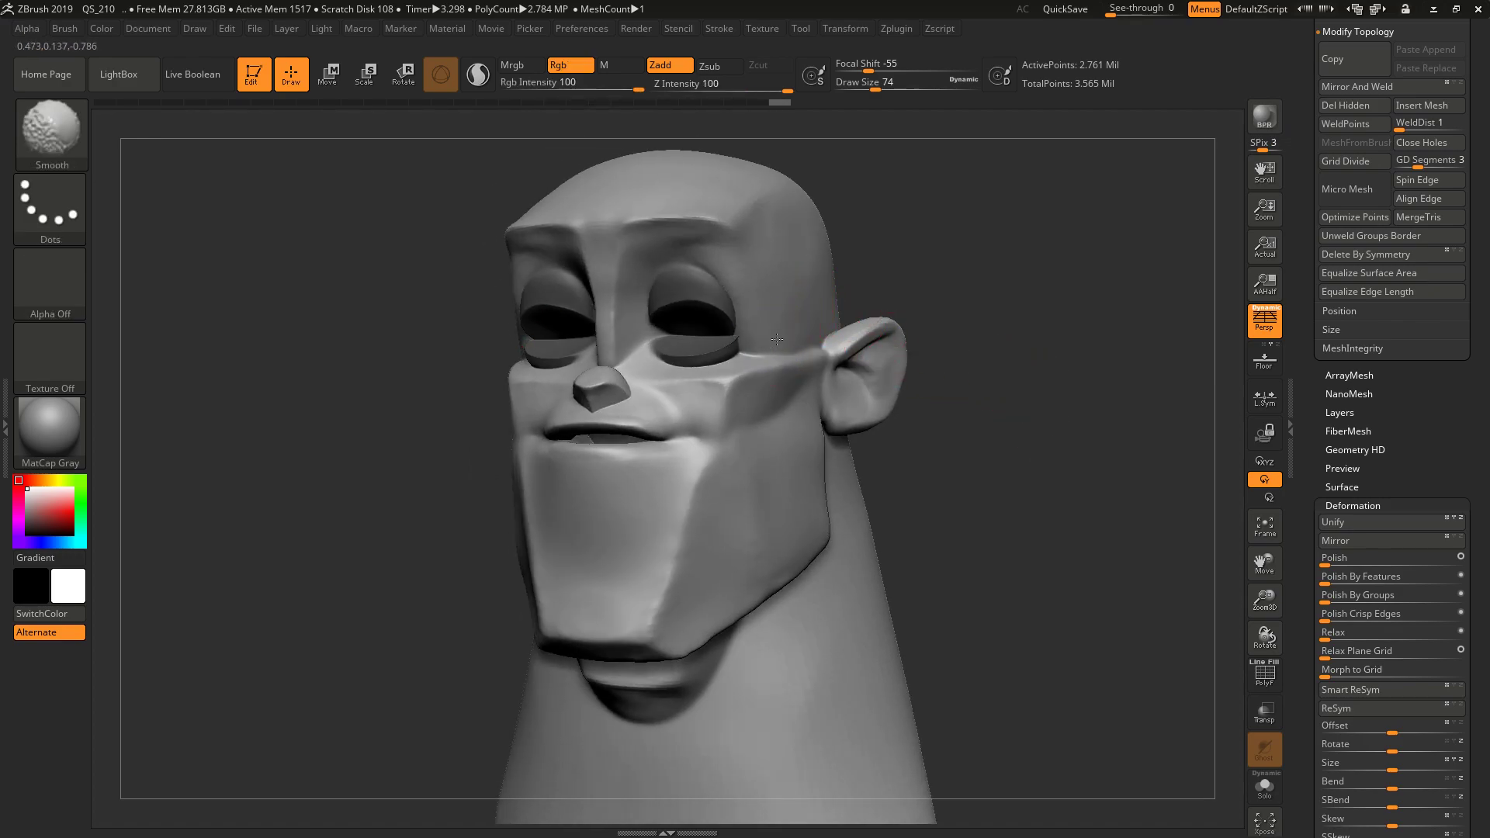
shift+drag(767, 337, 736, 363)
shift+drag(632, 392, 625, 377)
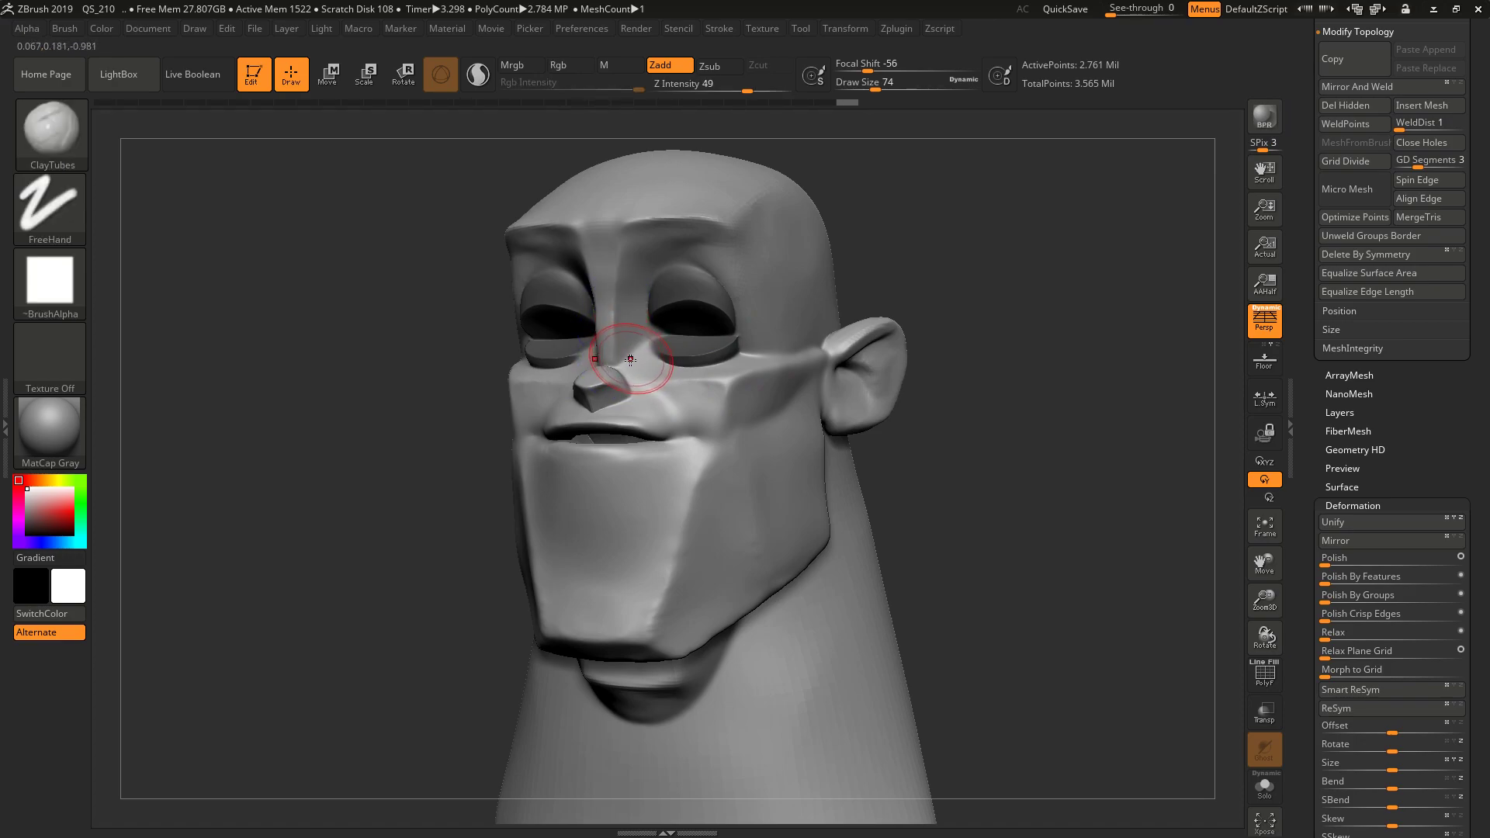
drag(934, 280, 907, 329)
key(shift)
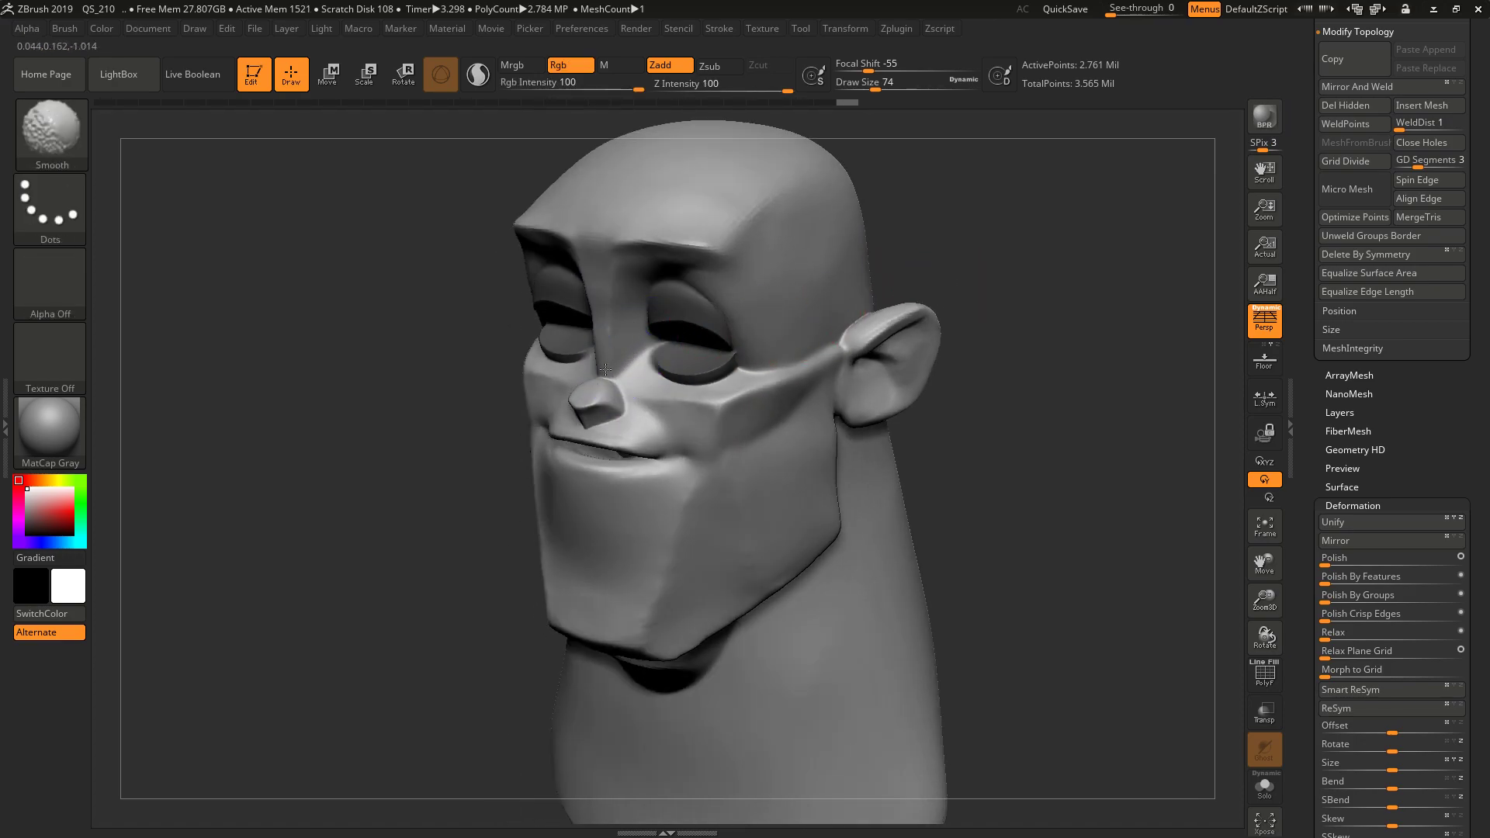
shift+drag(612, 362, 612, 351)
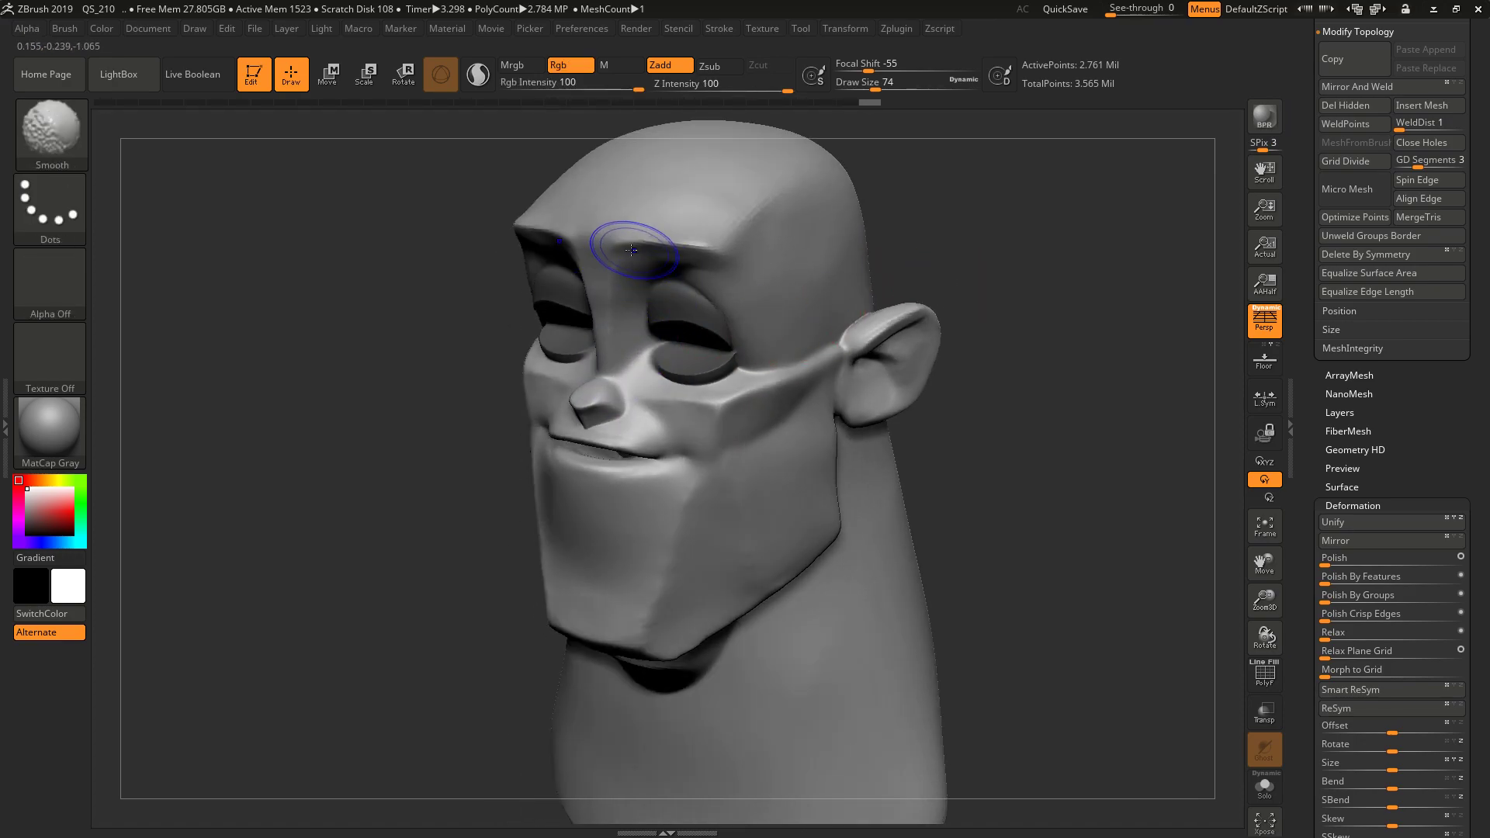
- Smooth the outer brow corner into the temple and the seam where the ear joins the head
shift+drag(756, 214, 799, 183)
drag(931, 241, 1030, 309)
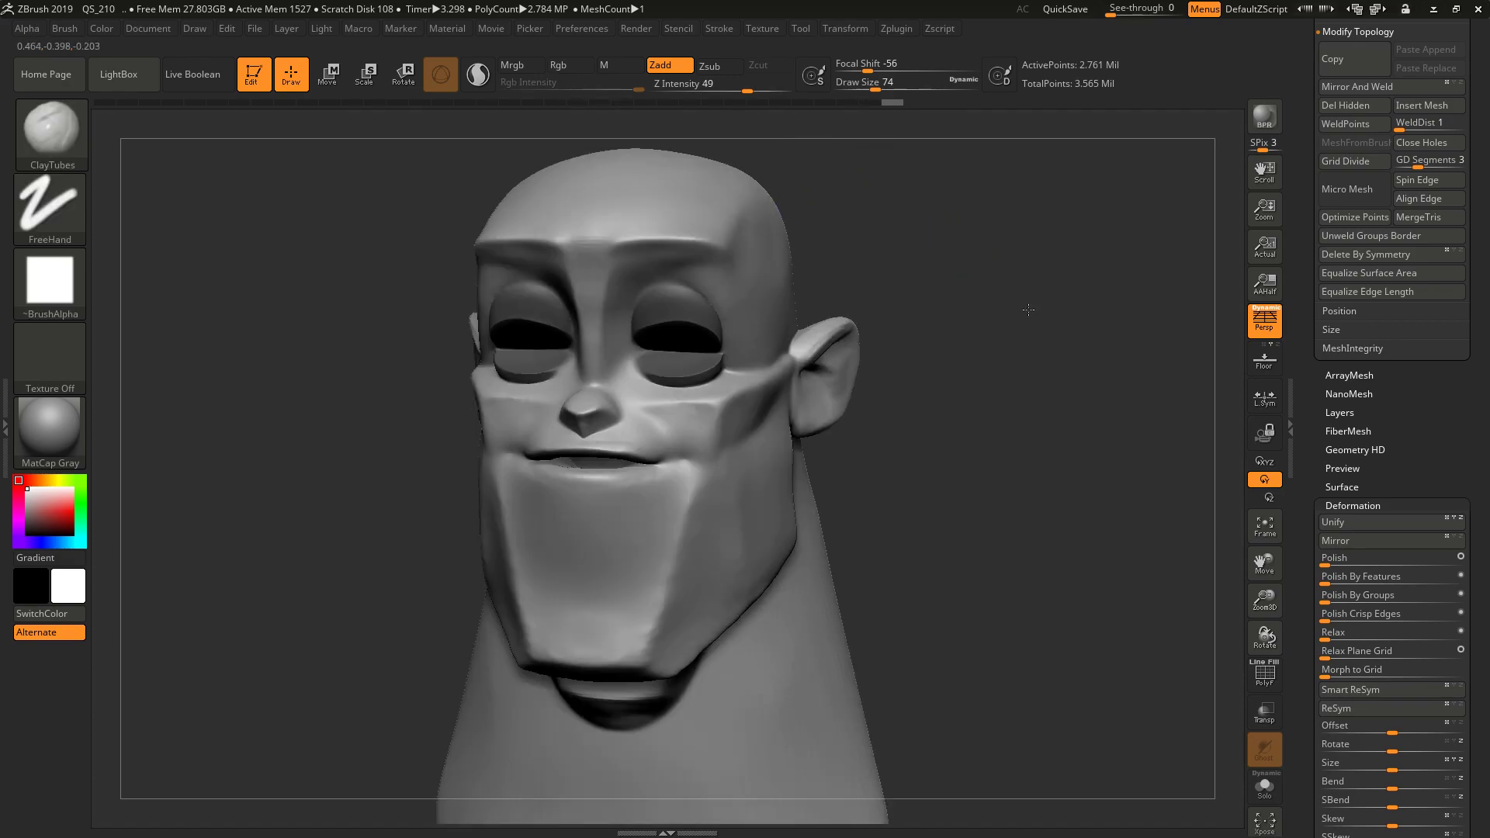
shift+drag(811, 349, 854, 320)
drag(964, 315, 1006, 343)
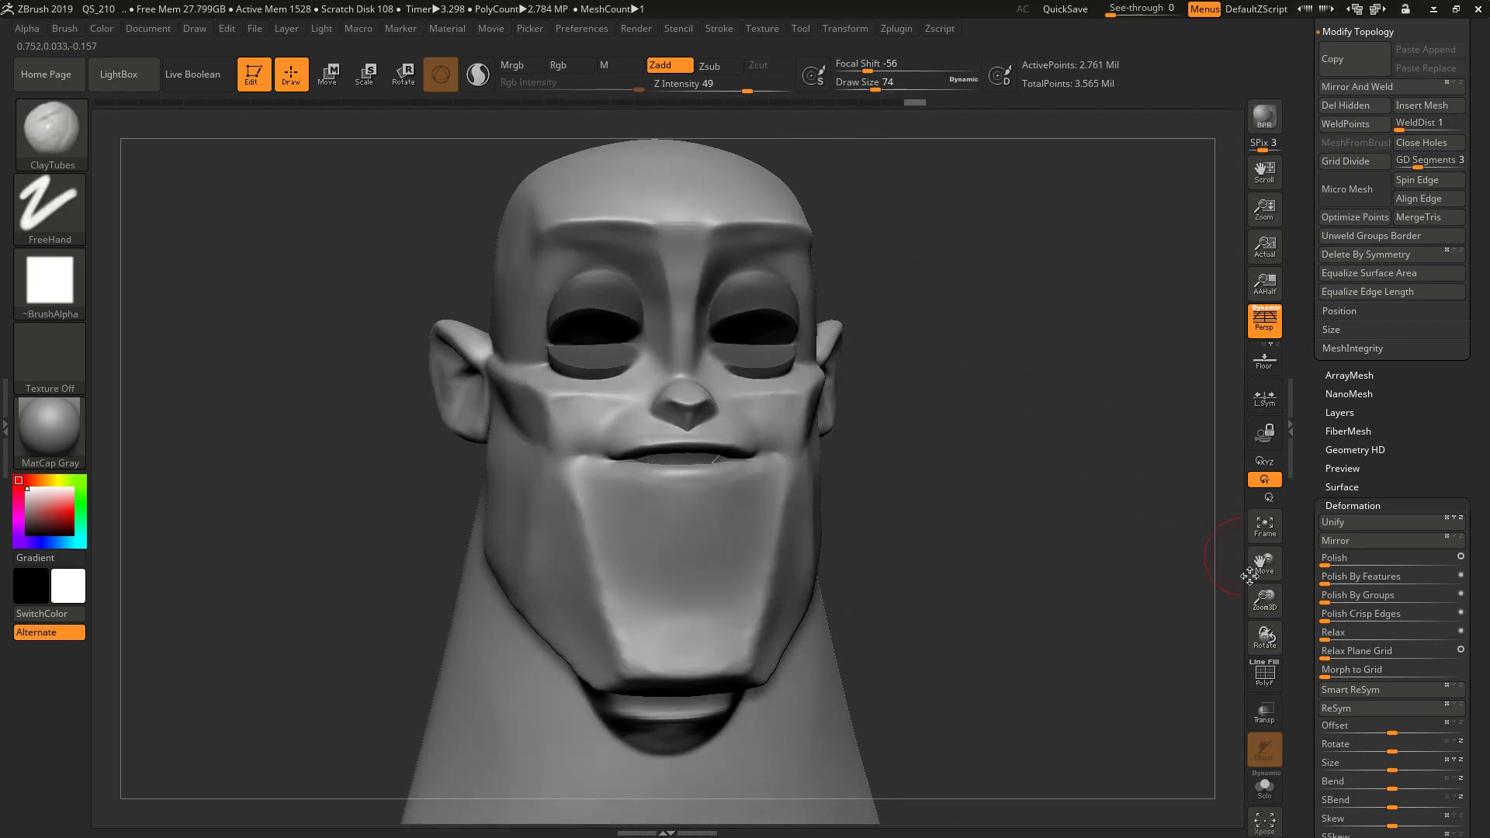
- Check the head's wireframe and soften the side edge of the front jaw plane below the mouth
click(1263, 675)
mouse_move(1124, 542)
mouse_down()
mouse_move(1086, 543)
mouse_move(1148, 543)
mouse_move(1121, 537)
mouse_up()
click(1264, 673)
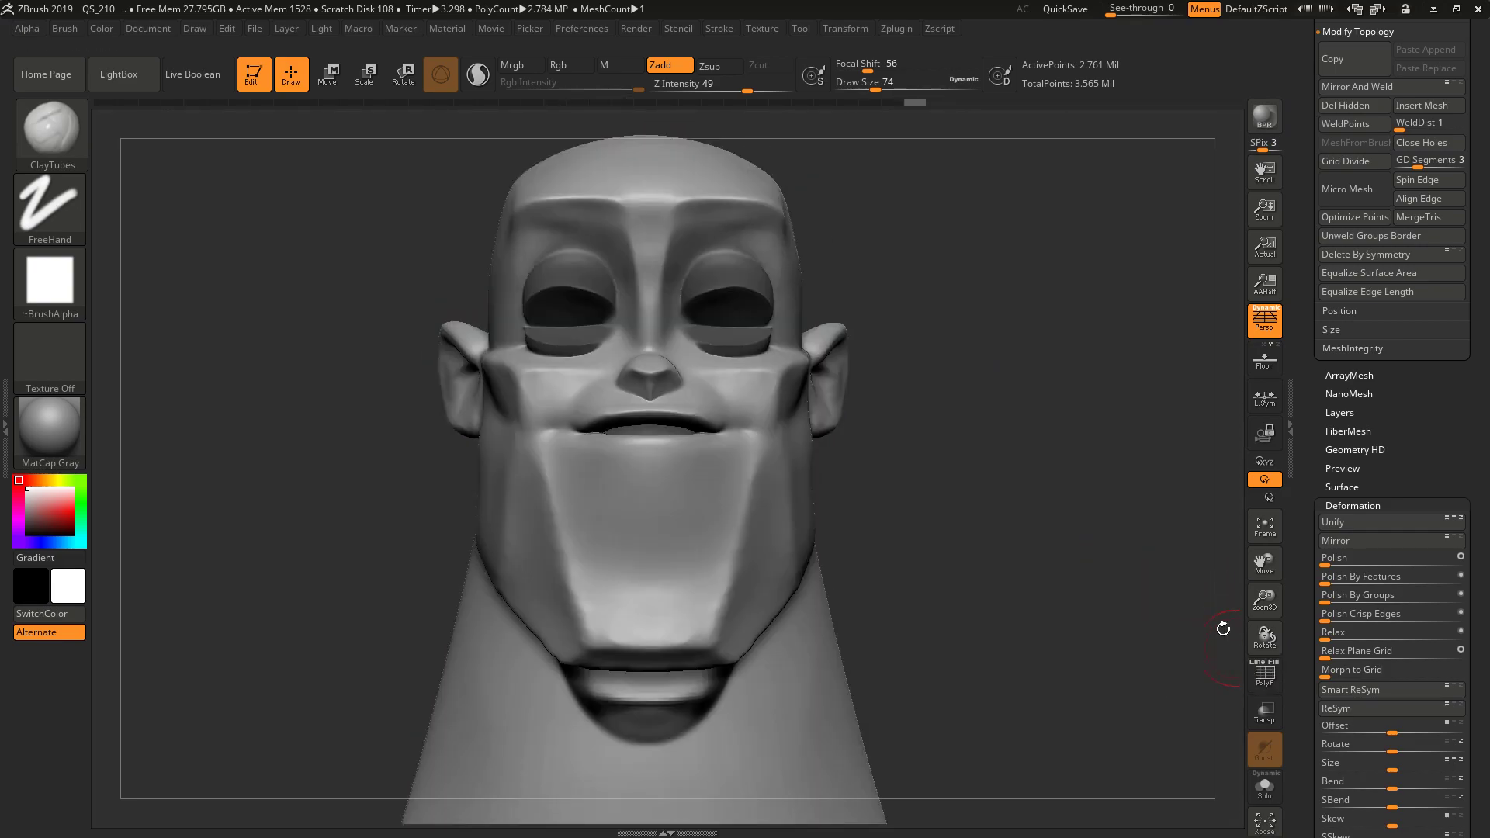
drag(1082, 439, 822, 471)
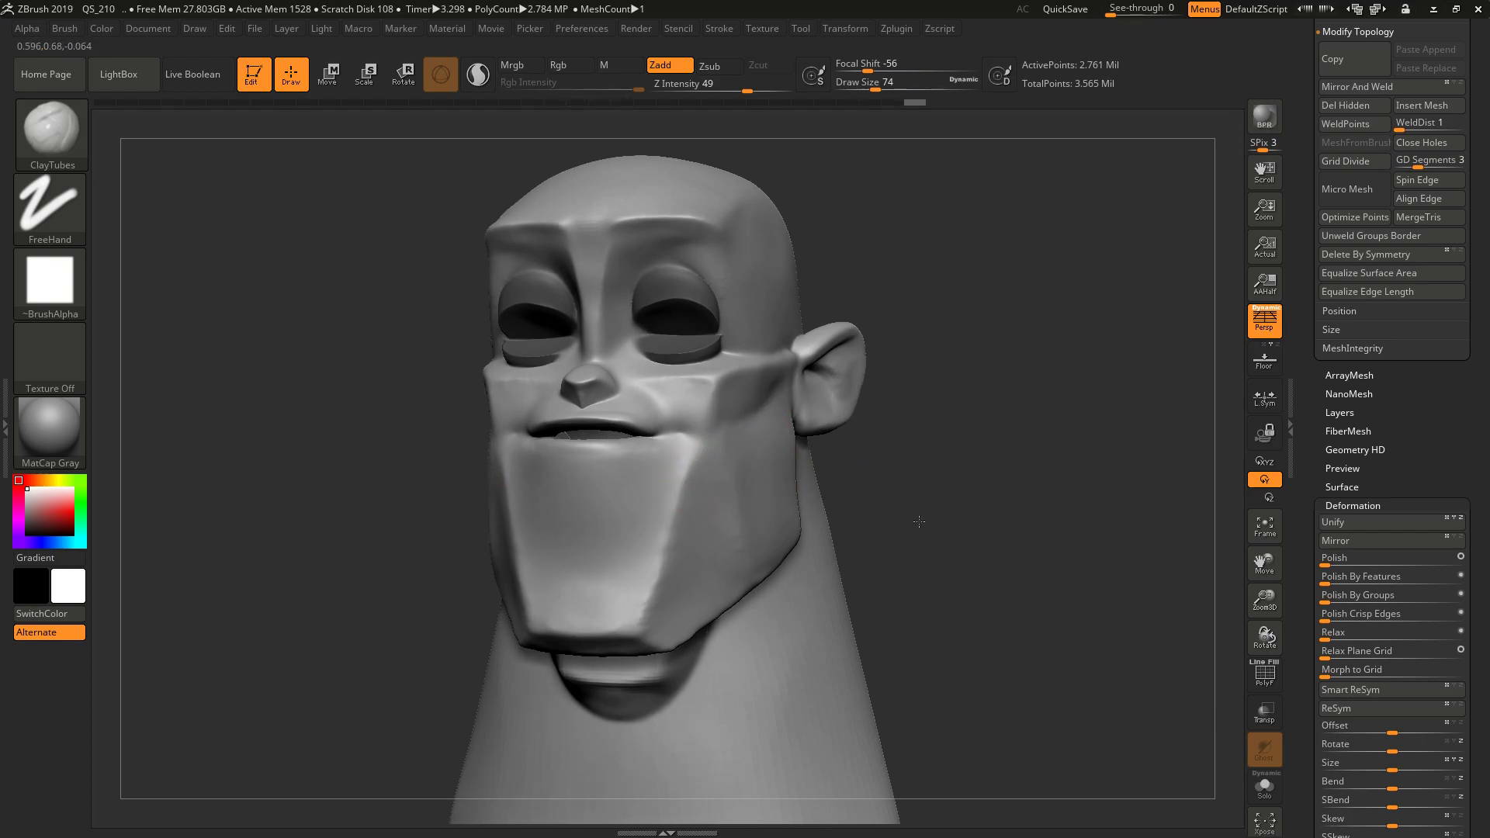
drag(911, 515, 979, 508)
key(shift)
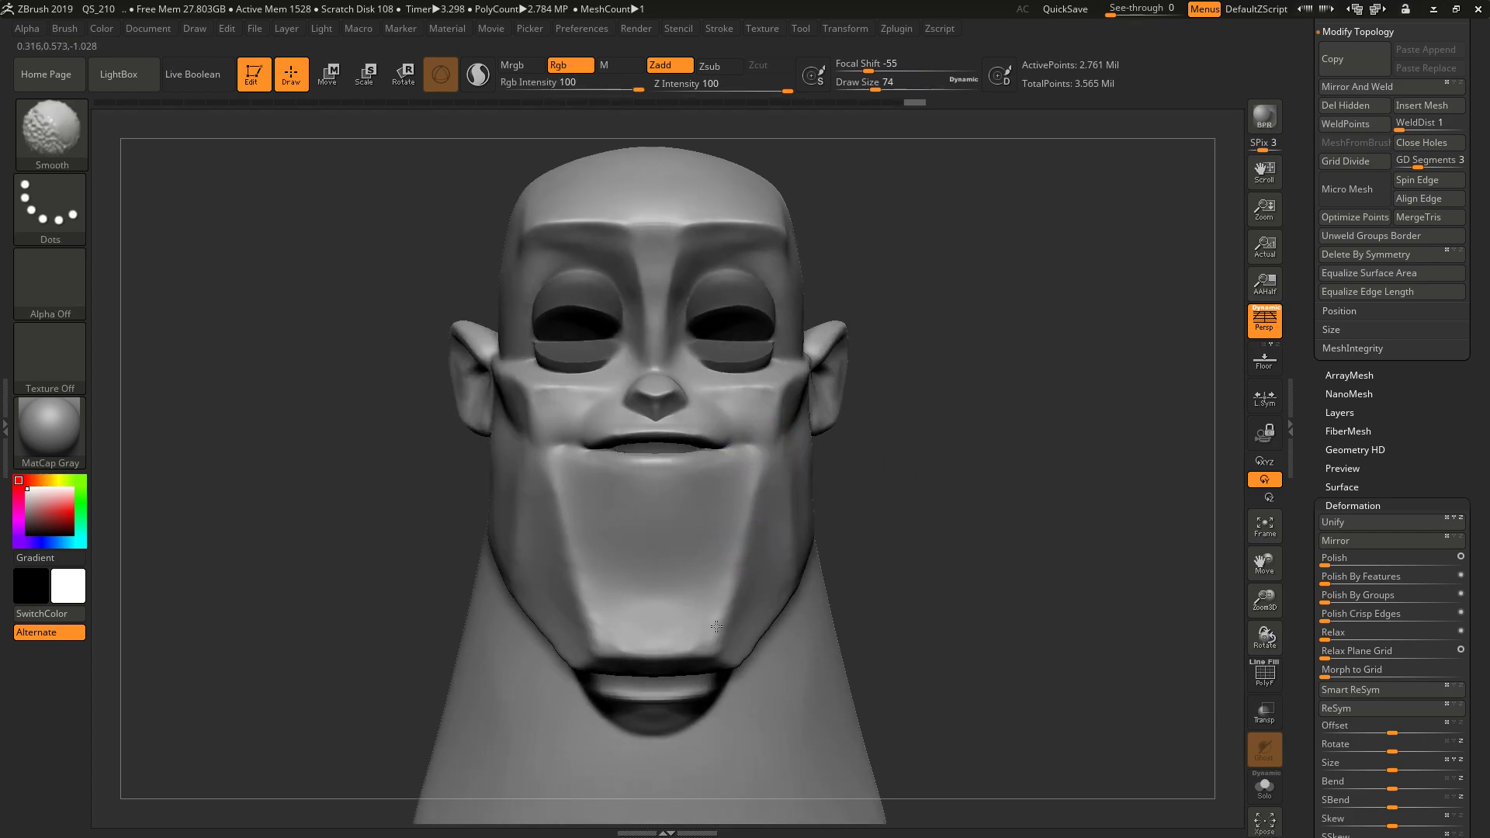
shift+drag(759, 504, 761, 528)
- Enlarge the brush draw size to 124 and smooth the side of the jaw below the cheek
mouse_move(954, 512)
mouse_down()
mouse_move(1040, 496)
mouse_move(1022, 431)
mouse_up()
drag(1022, 431, 1066, 436)
key(s)
drag(653, 474, 644, 460)
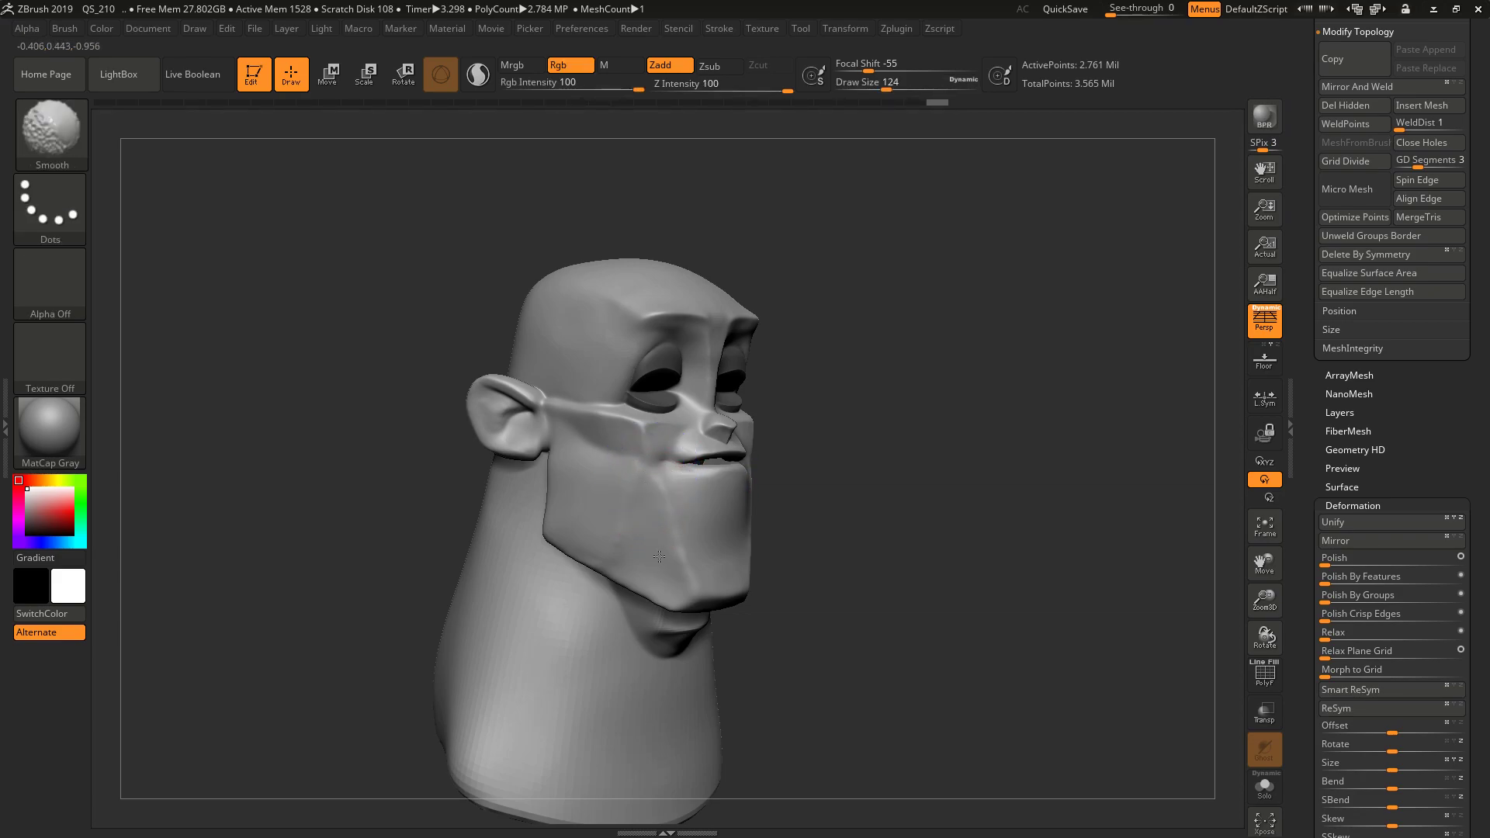
shift+drag(659, 558, 657, 535)
- Build up clay at the mouth corner using ClayTubes at draw size 31
mouse_move(961, 538)
mouse_down()
mouse_move(978, 489)
mouse_move(1001, 565)
mouse_move(1038, 526)
mouse_move(990, 500)
mouse_up()
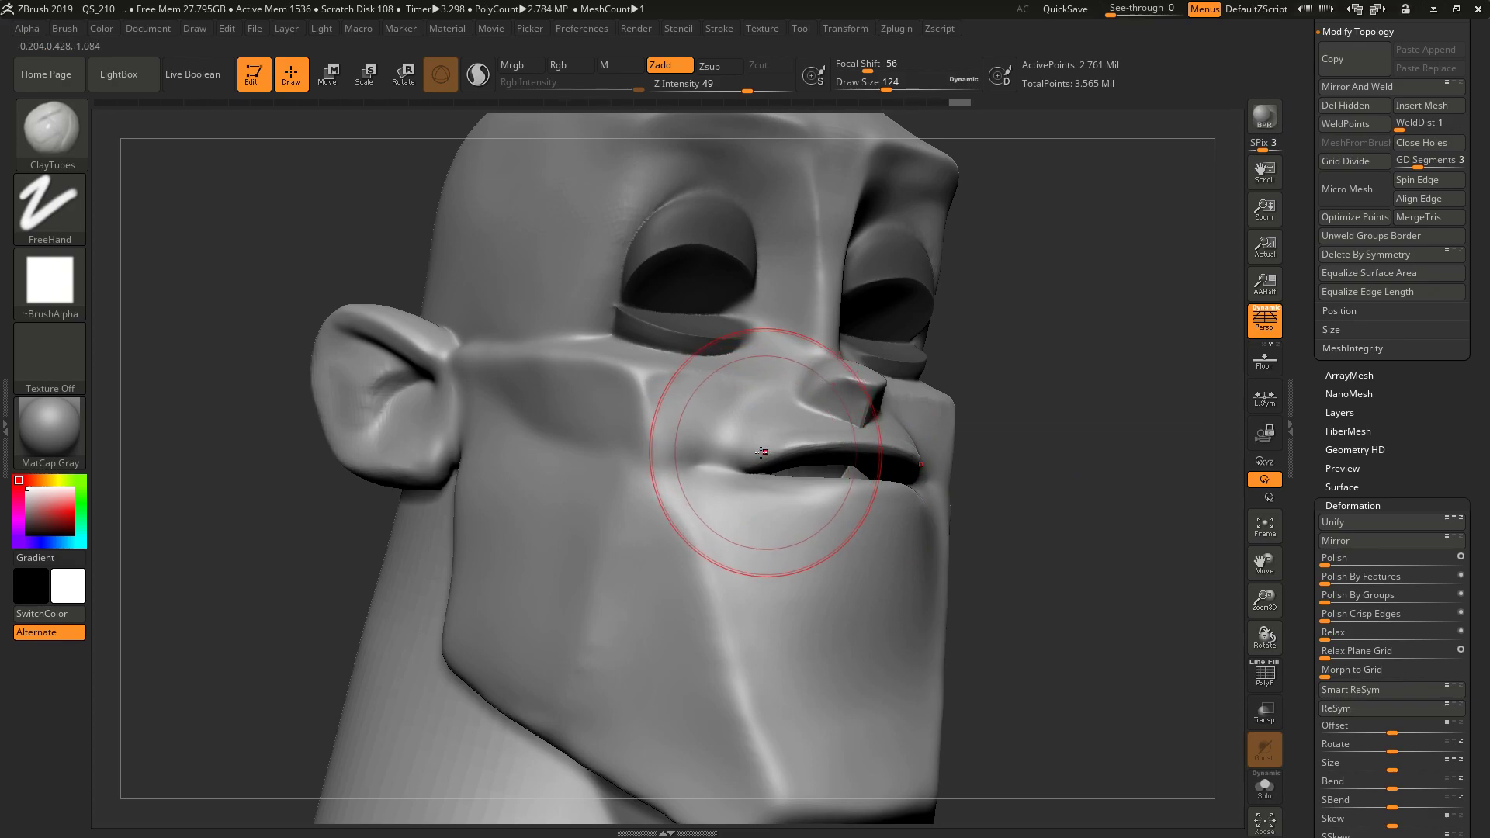
key(b)
click(700, 464)
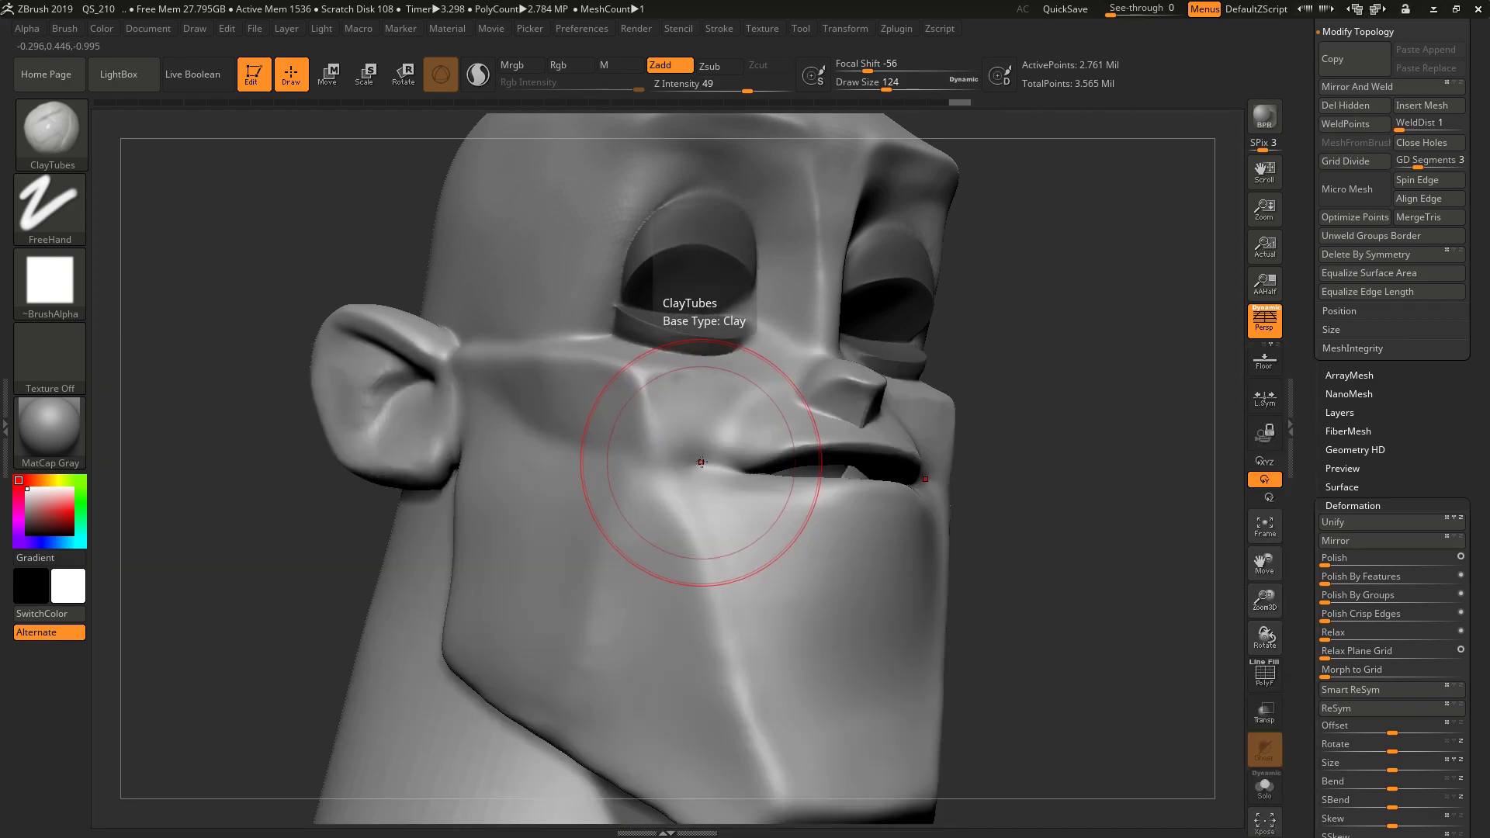
key(s)
drag(700, 463, 710, 466)
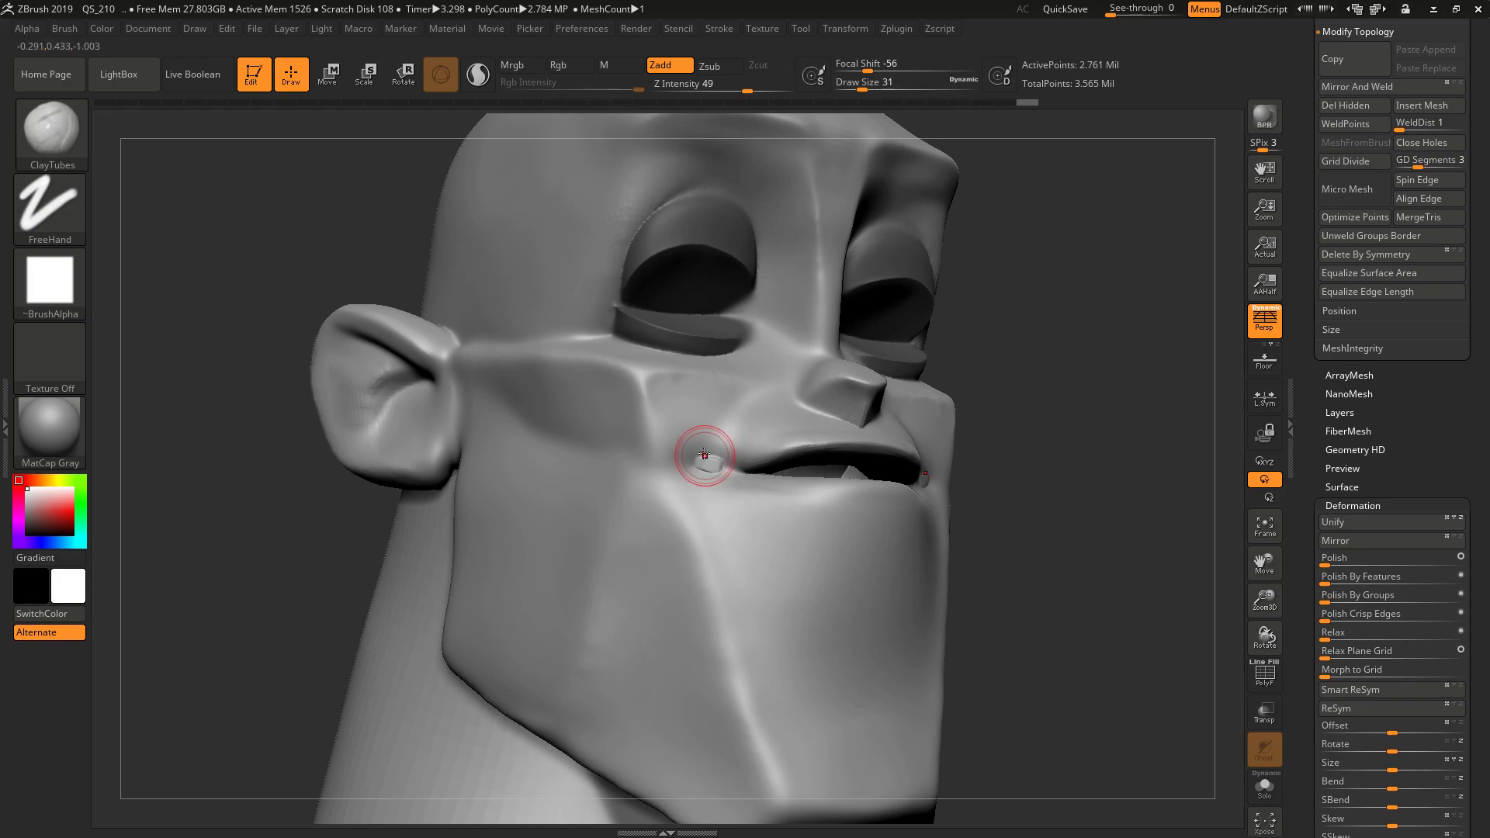
mouse_move(698, 467)
mouse_down()
mouse_move(715, 459)
mouse_move(692, 458)
mouse_move(697, 440)
mouse_up()
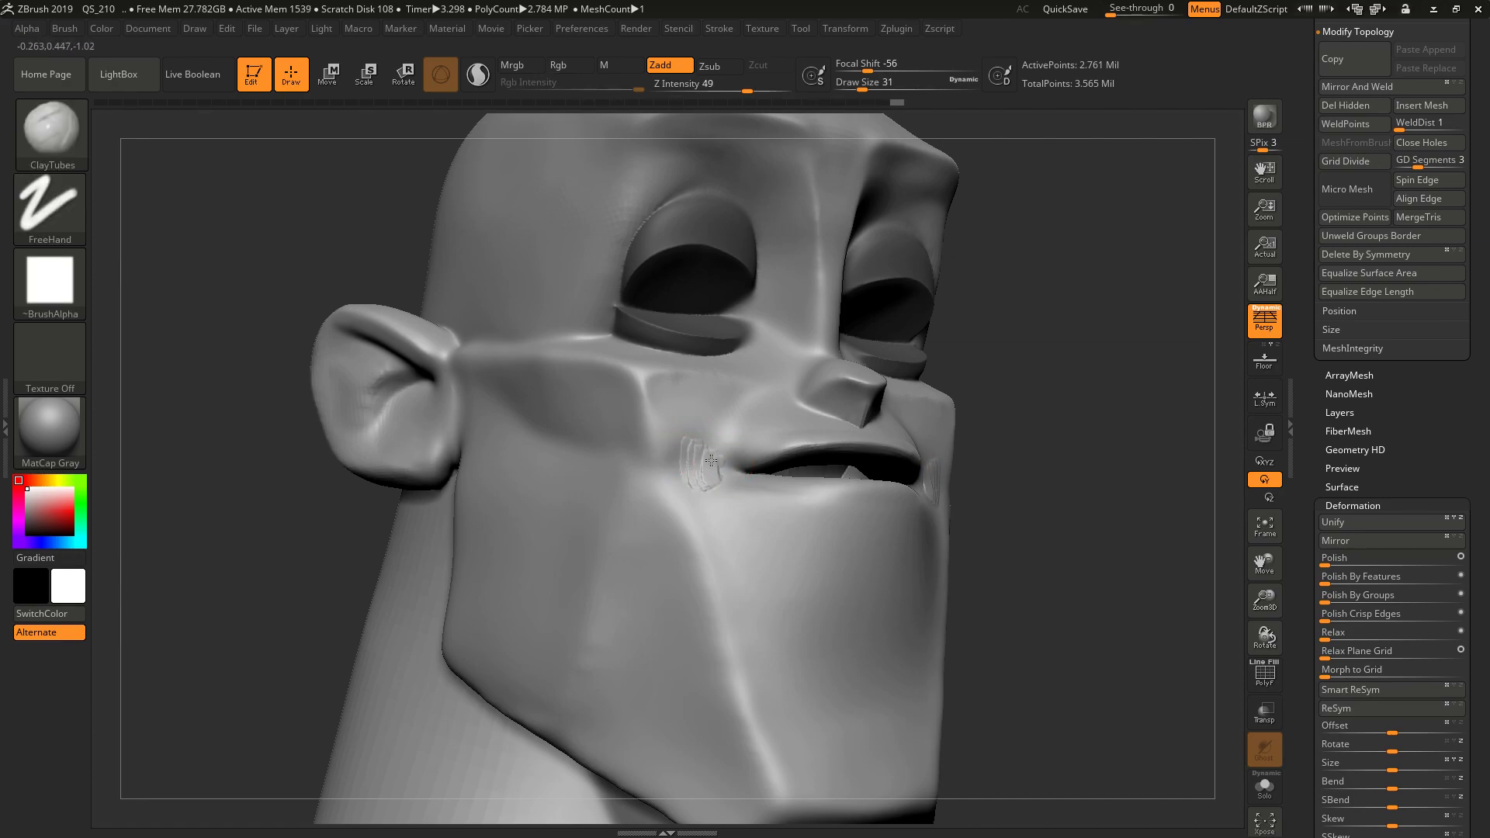
- Smooth the built-up mouth corner into the cheek and the upper edge of the jaw
mouse_move(705, 465)
shift+mouse_down()
mouse_move(708, 447)
mouse_move(727, 486)
shift+mouse_up()
drag(1066, 537, 1006, 522)
right_drag(1005, 521, 1033, 464)
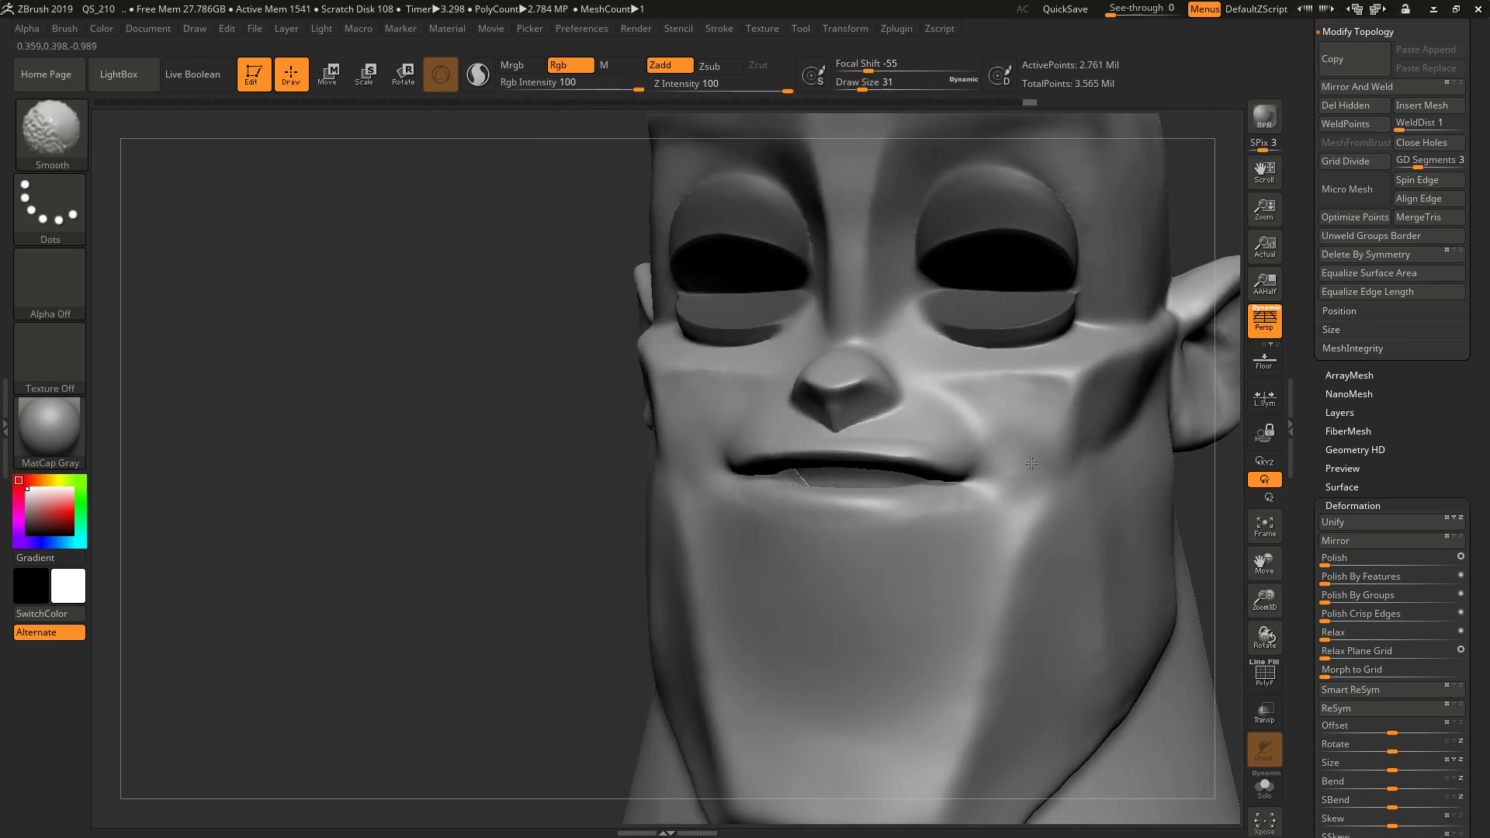
shift+drag(1022, 511, 1015, 516)
mouse_move(562, 543)
alt+mouse_down()
mouse_move(522, 459)
mouse_move(205, 407)
alt+mouse_up()
mouse_move(1063, 436)
right_down()
mouse_move(1098, 424)
mouse_move(1071, 389)
mouse_move(1081, 404)
mouse_move(1044, 412)
mouse_move(1049, 457)
right_up()
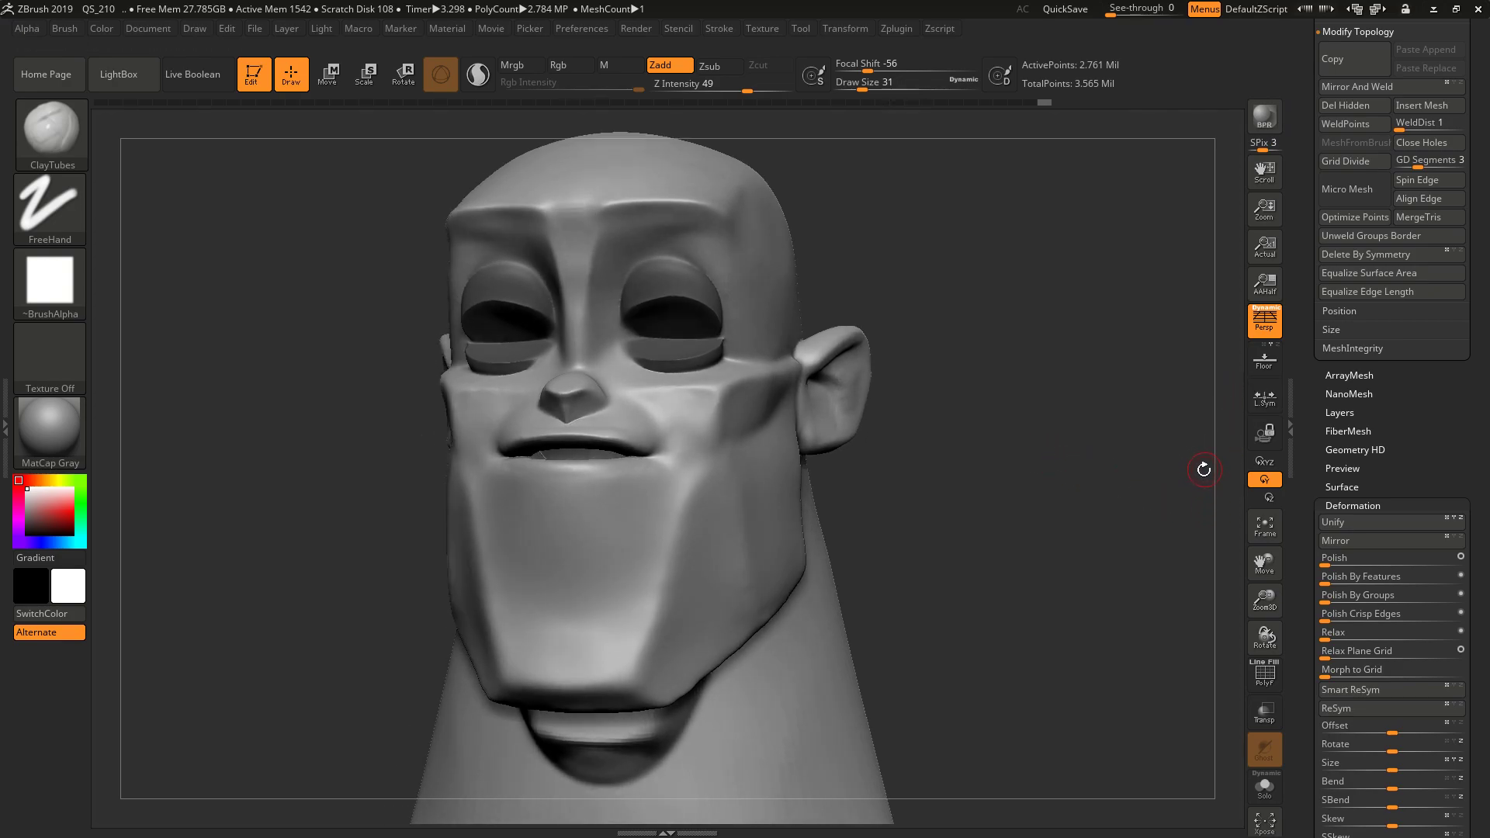
- Duplicate the merged head subtool and keep the copy as the active subtool
drag(1146, 509, 1181, 419)
scroll(1307, 367, up, 15)
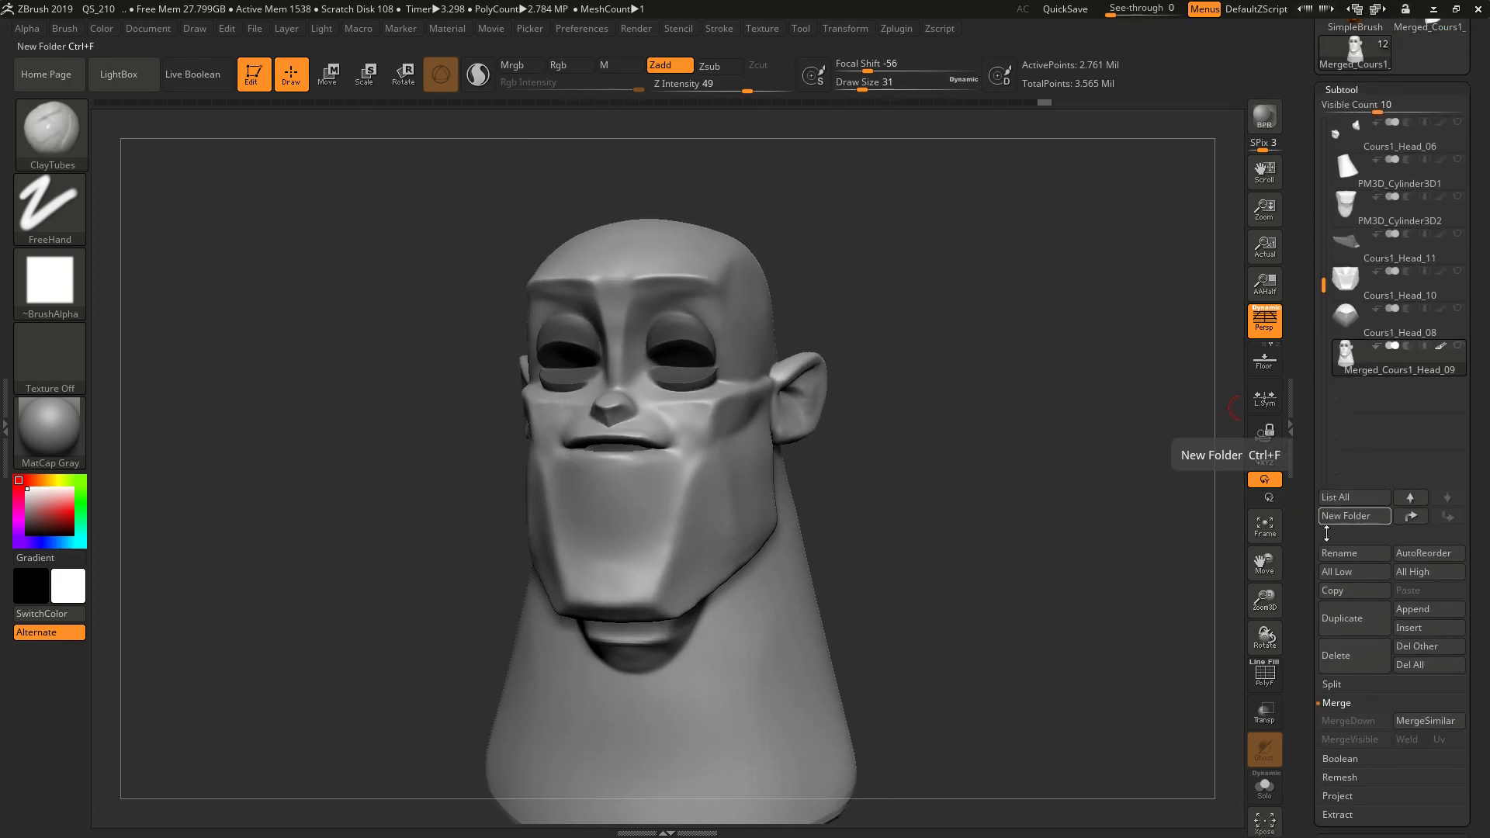
click(1330, 621)
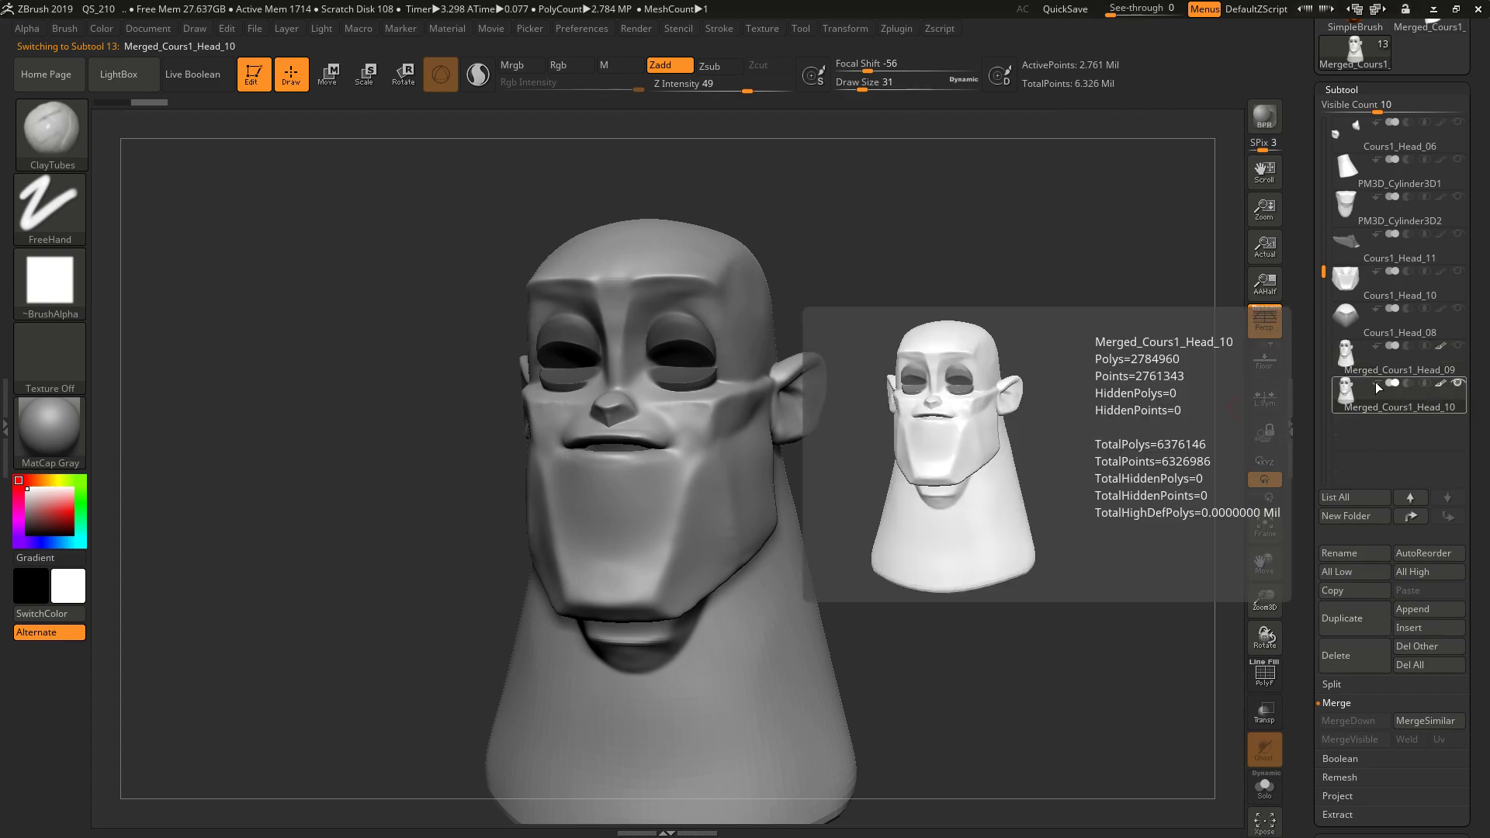
click(1357, 353)
scroll(1312, 397, down, 10)
drag(1312, 397, 1312, 407)
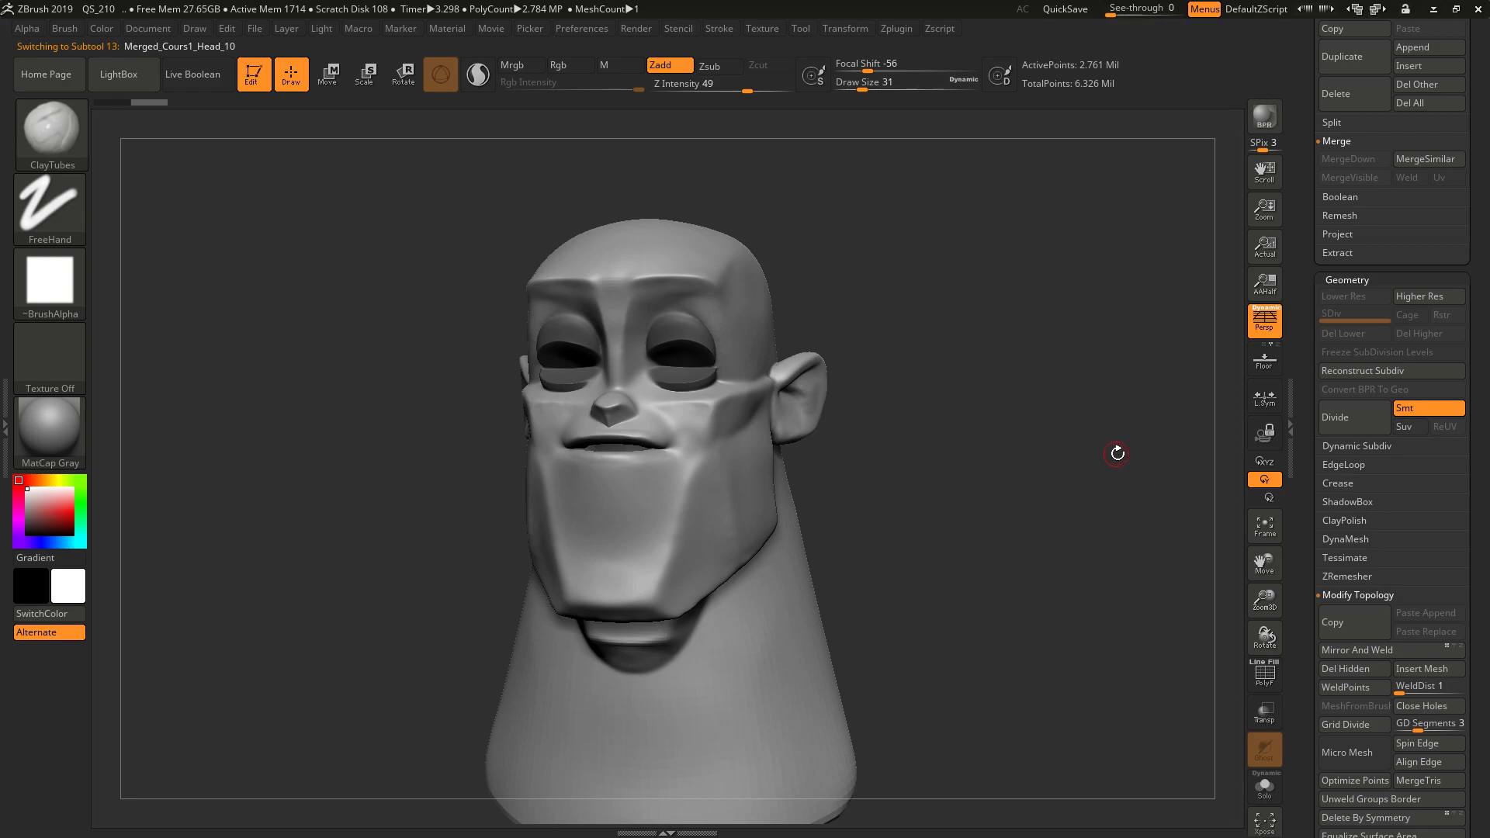
- Try ZRemesher on the duplicated head with a target polygons count of 5, inspect its wireframe, and undo the remesh
drag(1109, 467, 1125, 450)
click(1332, 576)
scroll(1308, 543, down, 5)
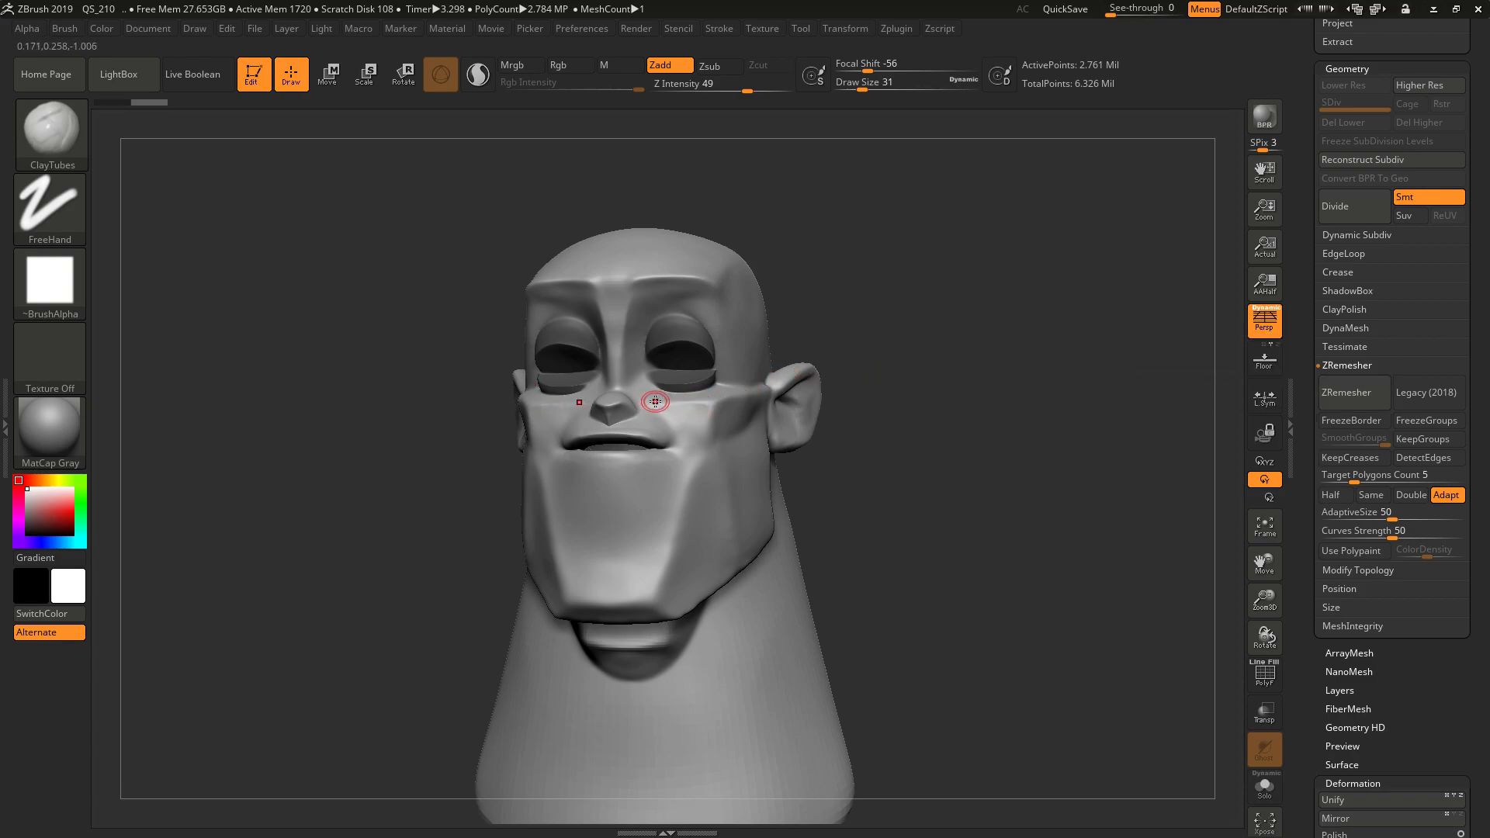
click(1347, 392)
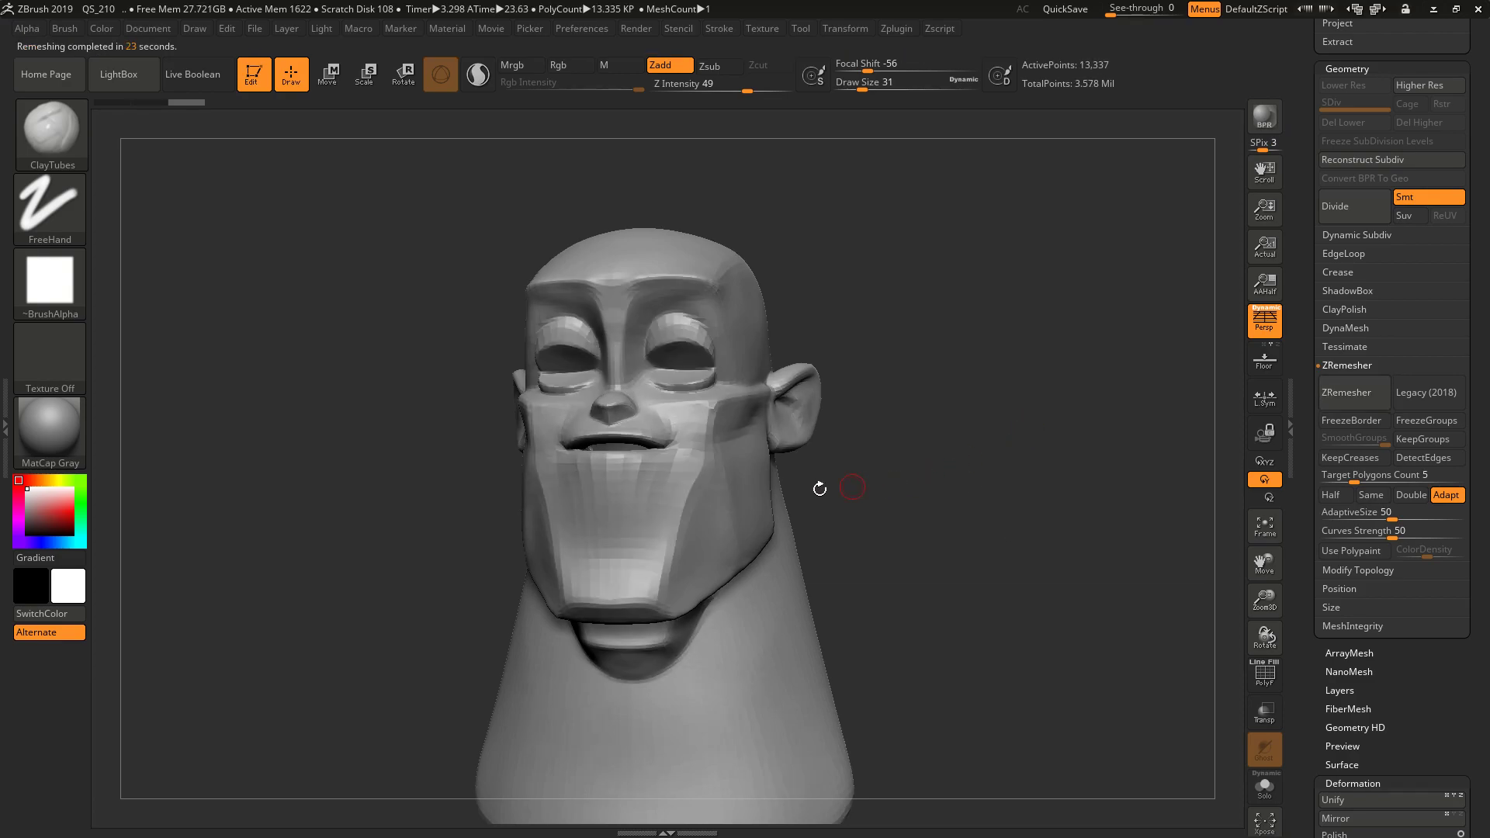
click(1264, 674)
drag(1084, 476, 1114, 559)
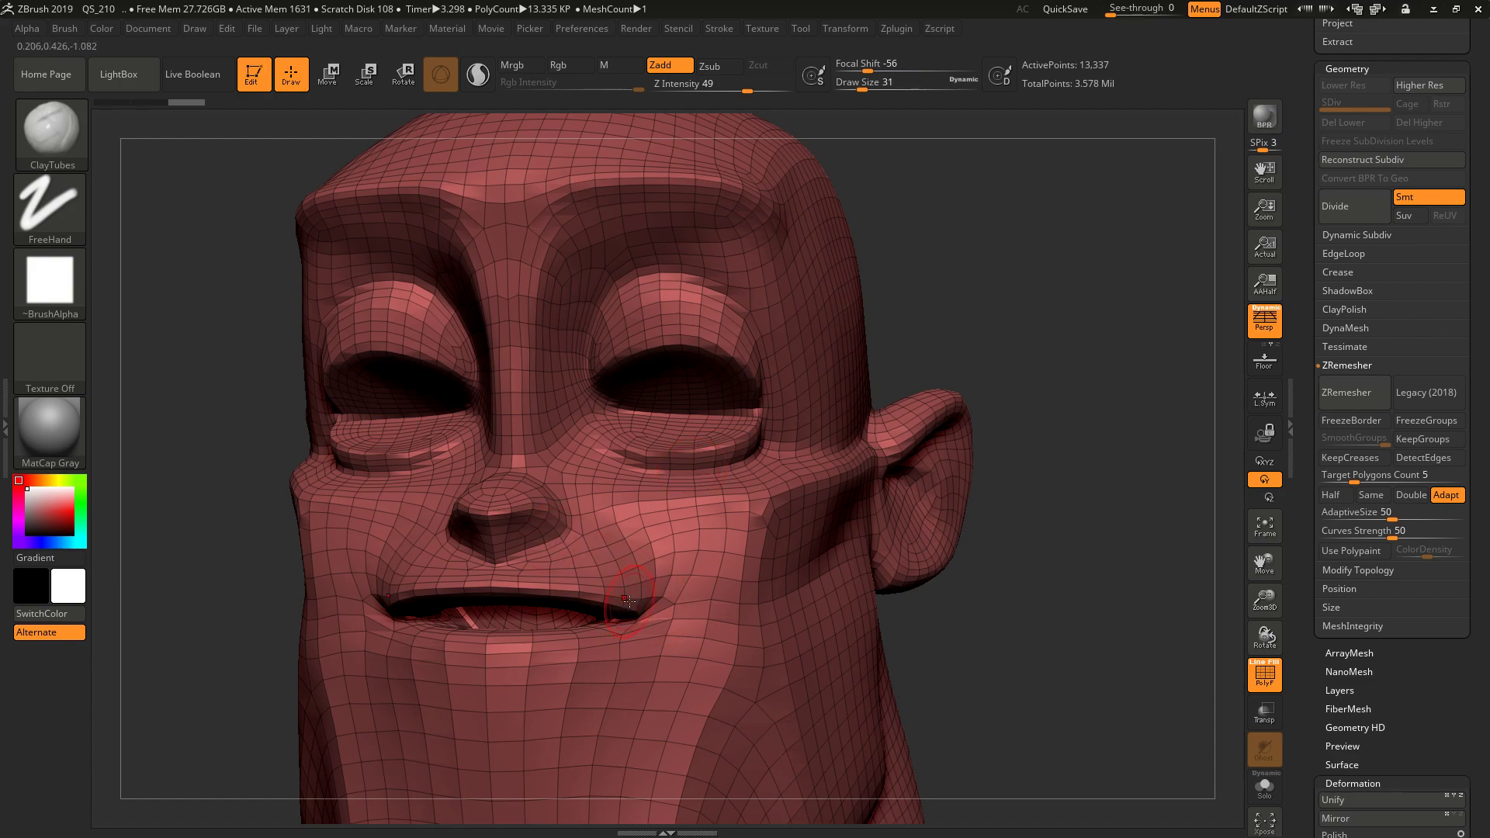
key(ctrl)
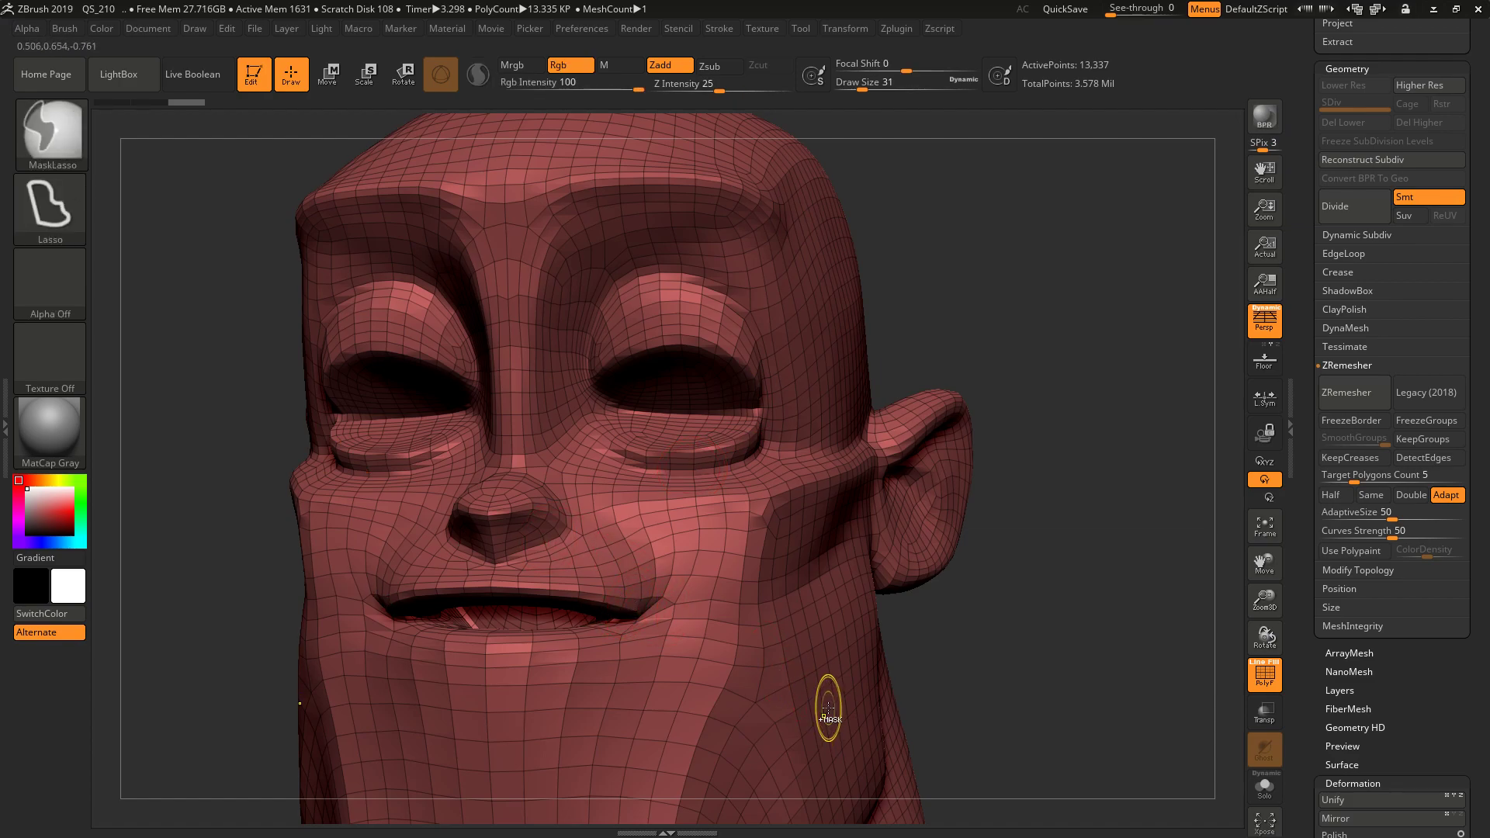
key(ctrl+z)
- Switch to the ZRemesherGuides brush and hide the wireframe on the duplicated head
alt+drag(1049, 675, 1087, 631)
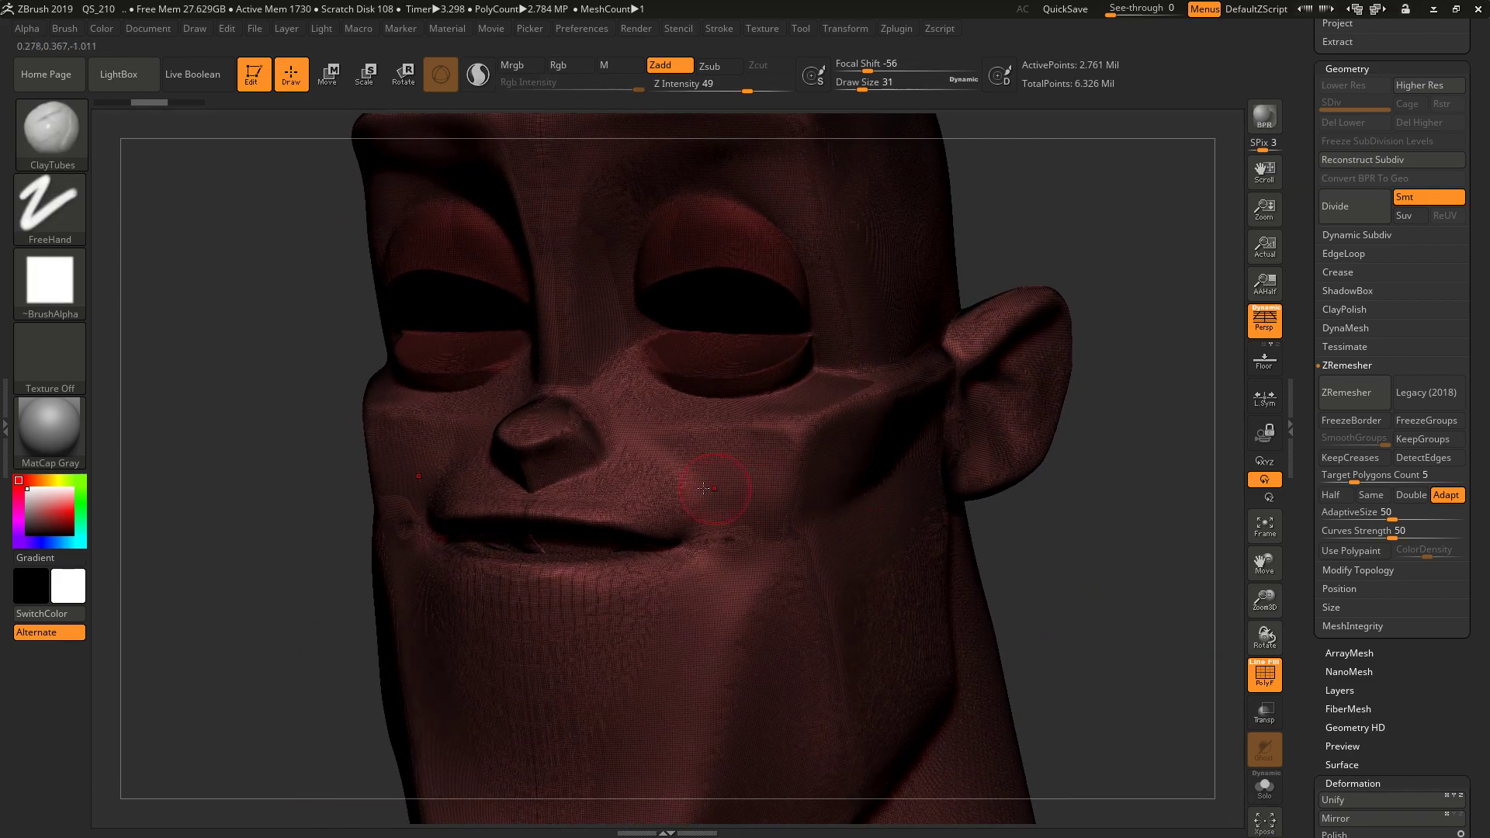
click(83, 138)
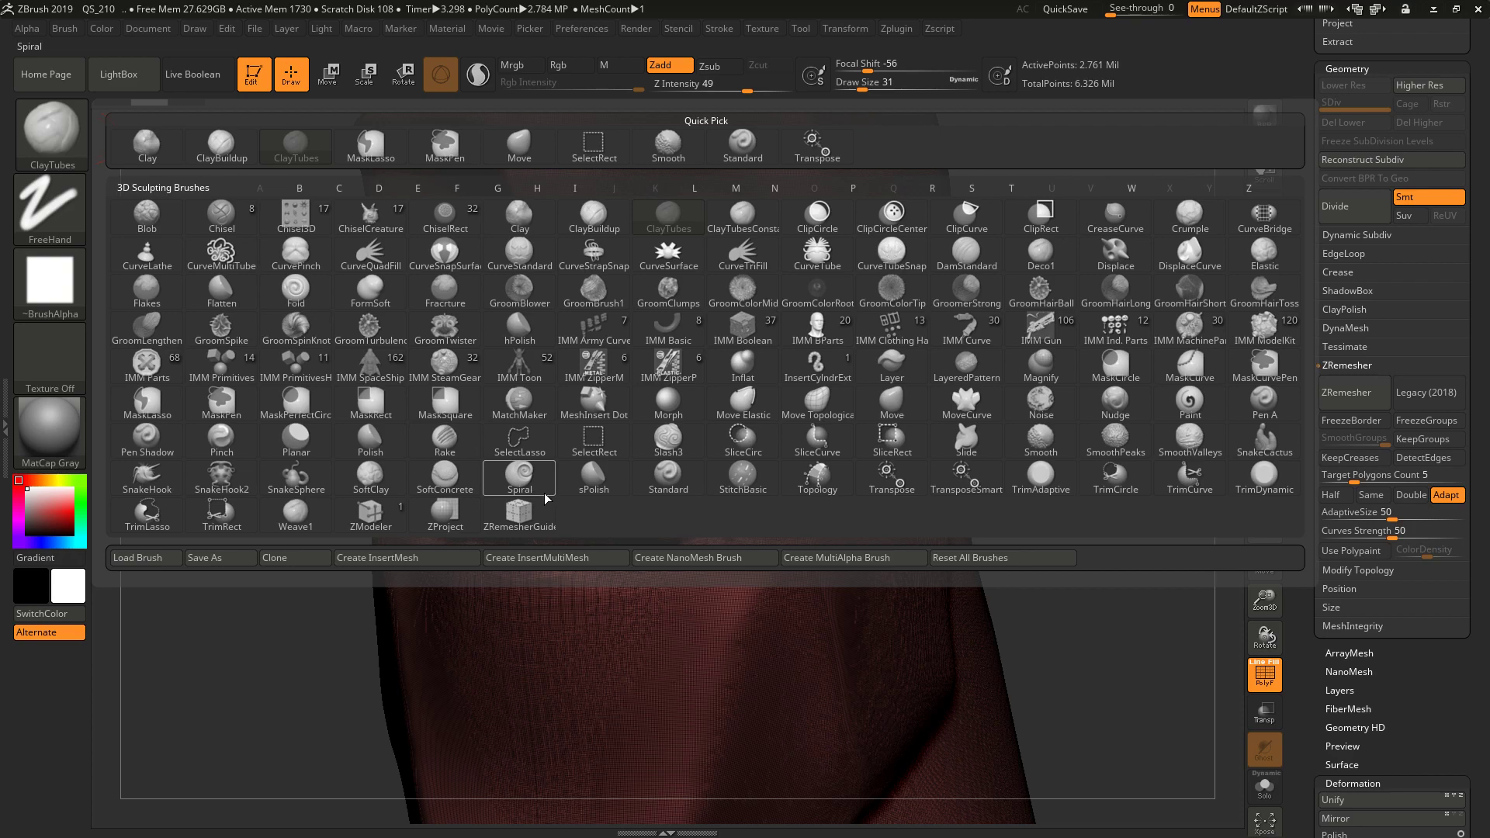
click(527, 519)
right_drag(814, 492, 898, 499)
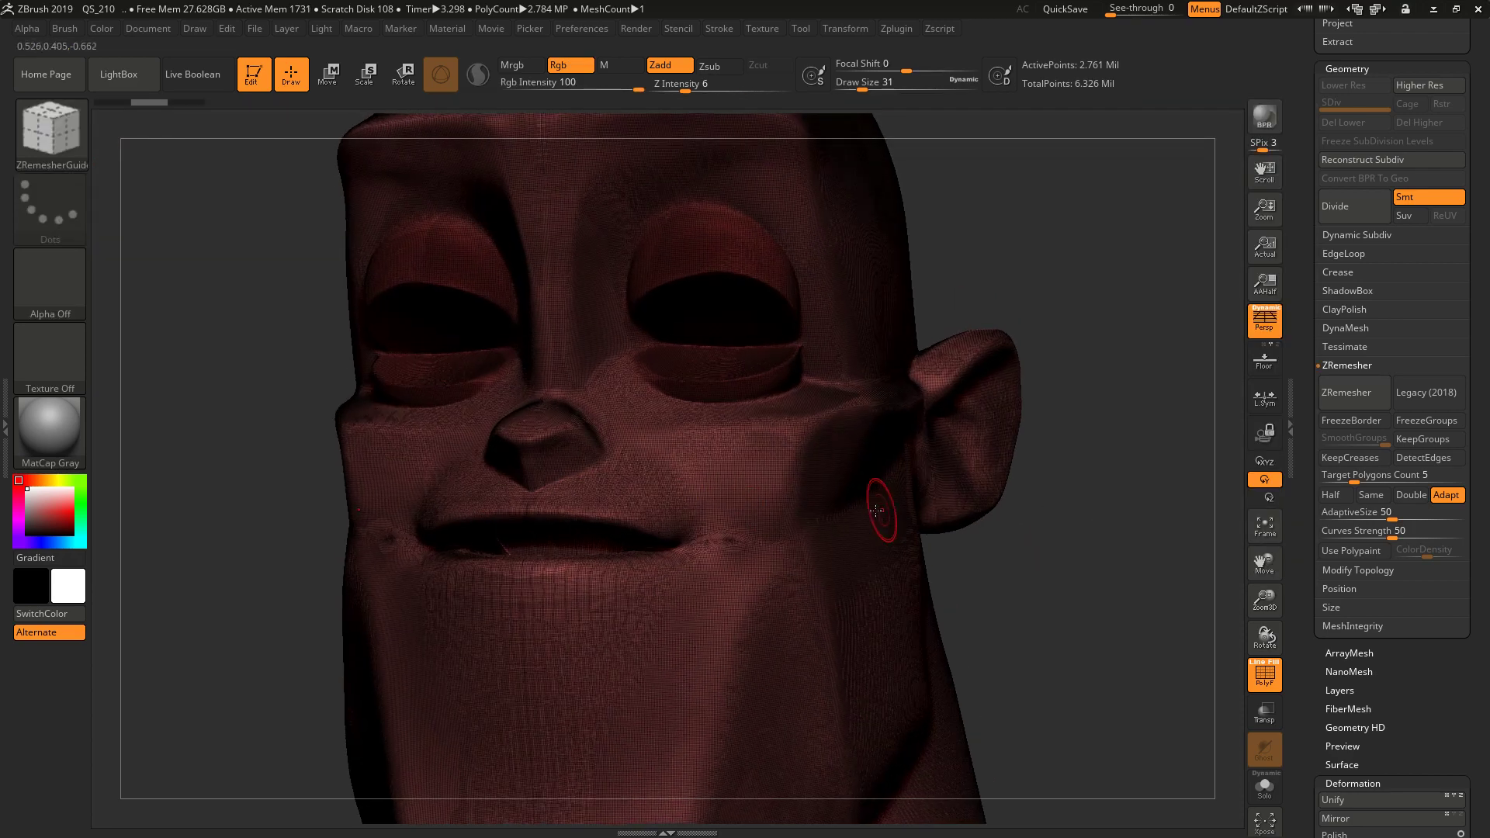
click(1264, 671)
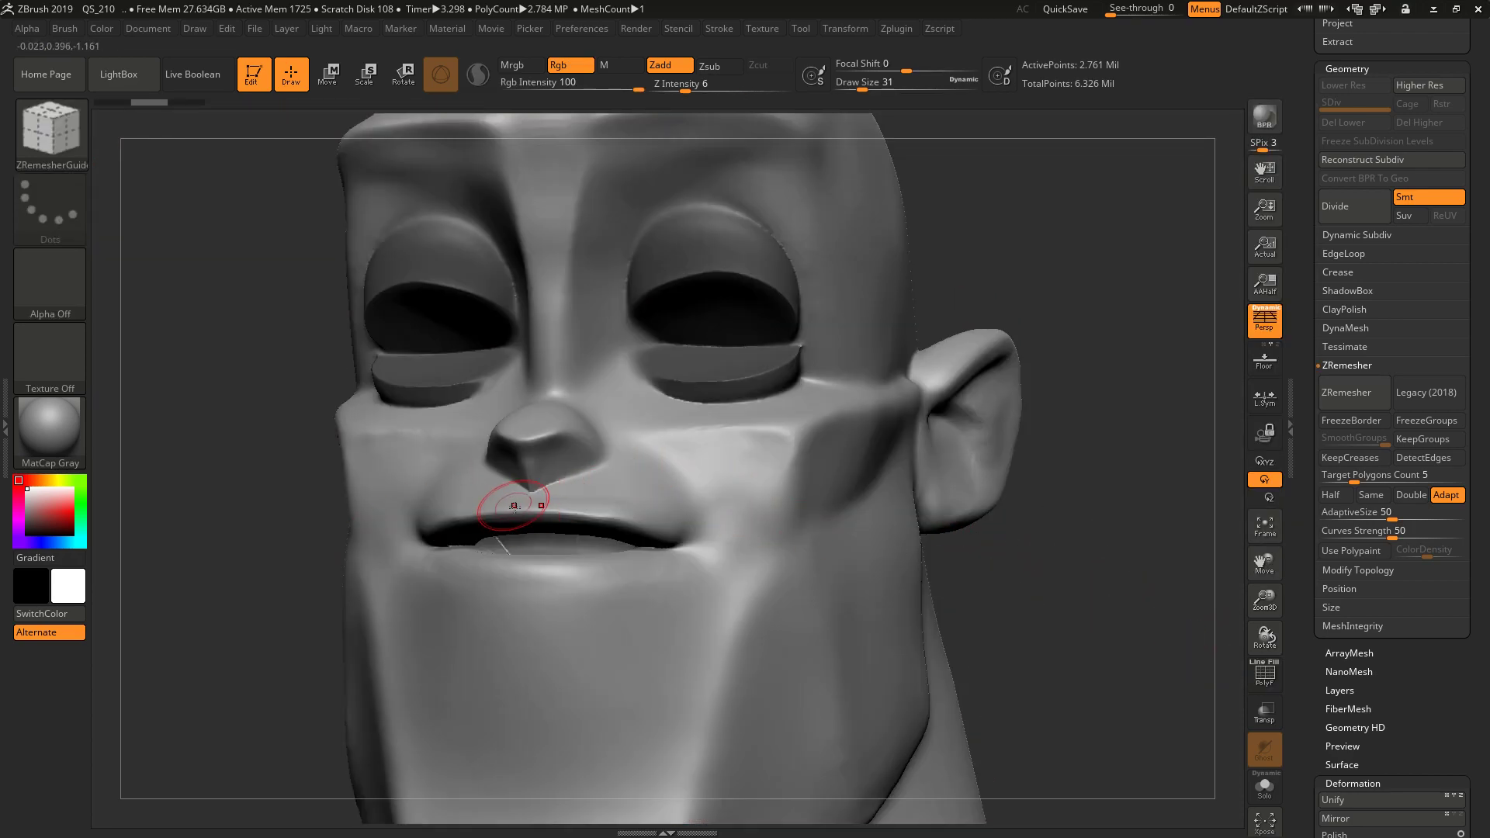
- Draw ZRemesher guide curves along the upper and lower lip edges, reducing the draw size to 13 for the lower one
drag(531, 514, 687, 551)
key(s)
right_drag(878, 549, 800, 590)
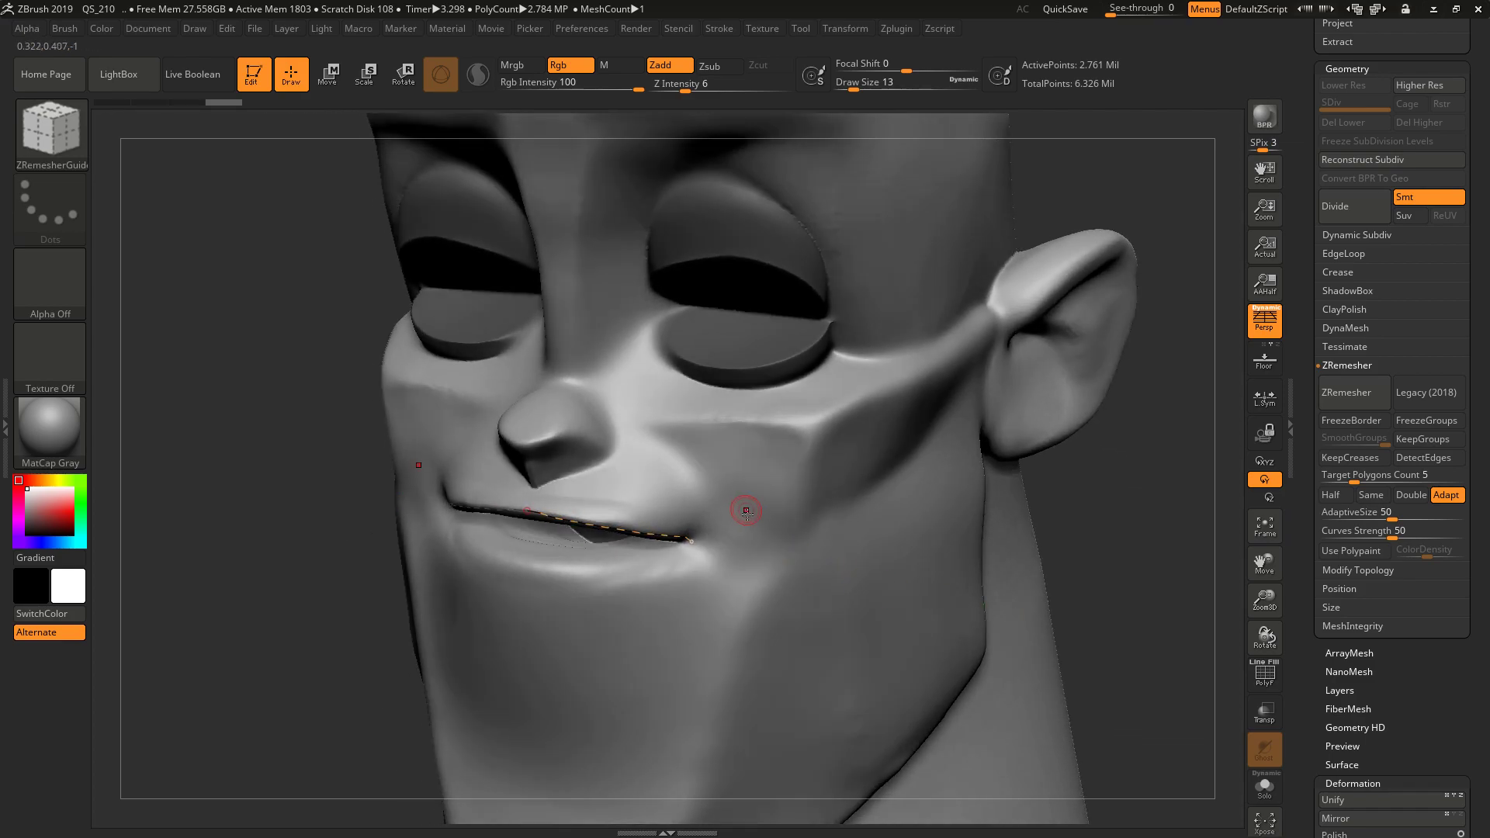
mouse_move(689, 541)
mouse_down()
mouse_move(604, 566)
mouse_move(509, 555)
mouse_up()
- Draw ZRemesher guide curves along the upper and lower eyelid edges of the eye opening
mouse_move(1095, 578)
mouse_down()
mouse_move(1148, 576)
mouse_move(1094, 568)
mouse_up()
mouse_move(591, 394)
mouse_down()
mouse_move(642, 356)
mouse_move(711, 353)
mouse_move(754, 379)
mouse_move(762, 413)
mouse_up()
drag(1027, 342, 931, 360)
mouse_move(599, 433)
mouse_down()
mouse_move(626, 467)
mouse_move(710, 471)
mouse_move(767, 436)
mouse_up()
mouse_move(1097, 618)
mouse_down()
mouse_move(1140, 609)
mouse_move(1120, 538)
mouse_move(1068, 524)
mouse_up()
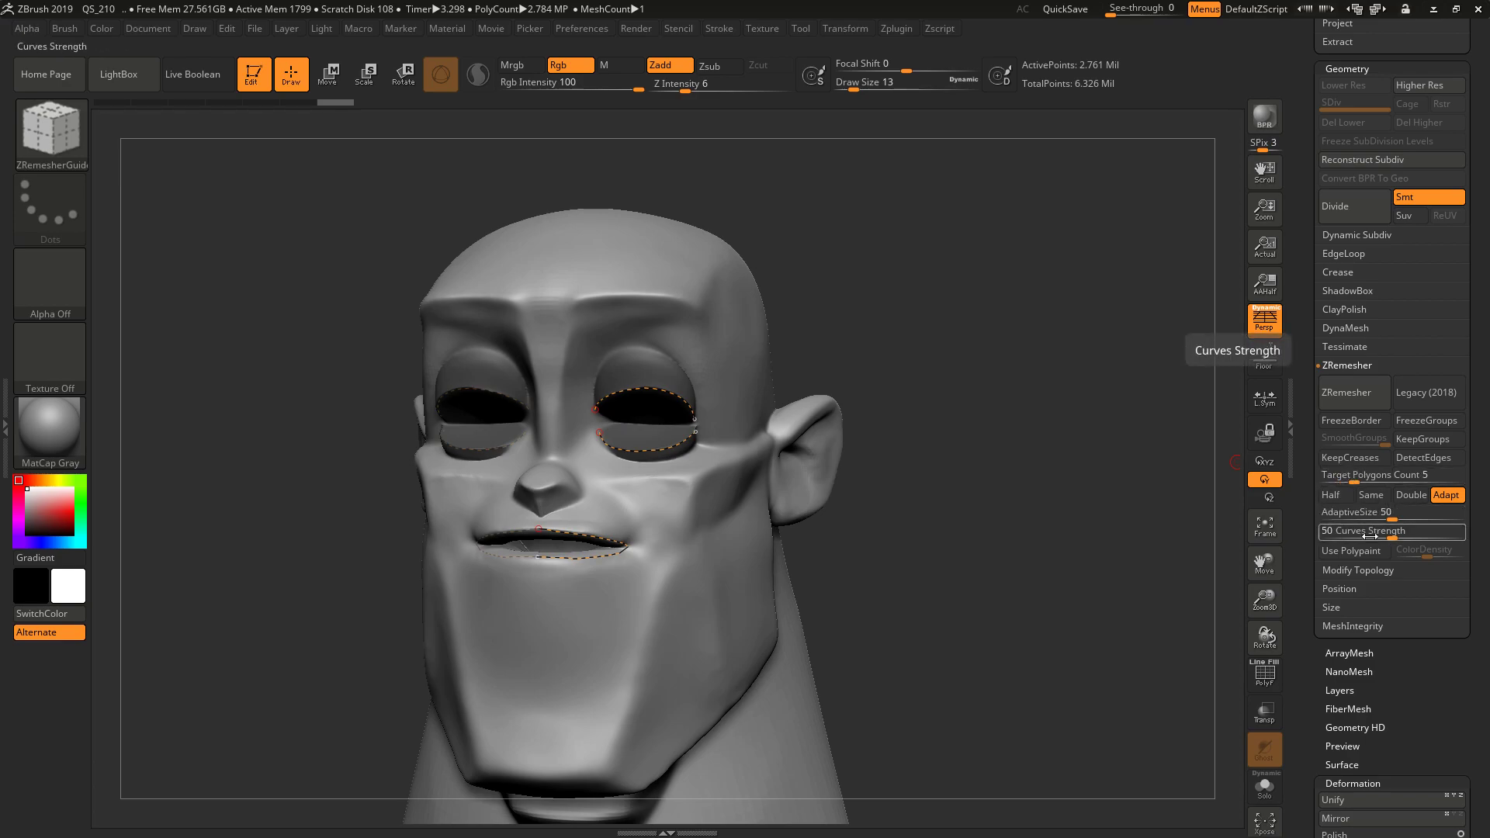
- Set the ZRemesher Curves Strength to 100 and try remeshing the head with the guide curves
drag(1394, 537, 1460, 541)
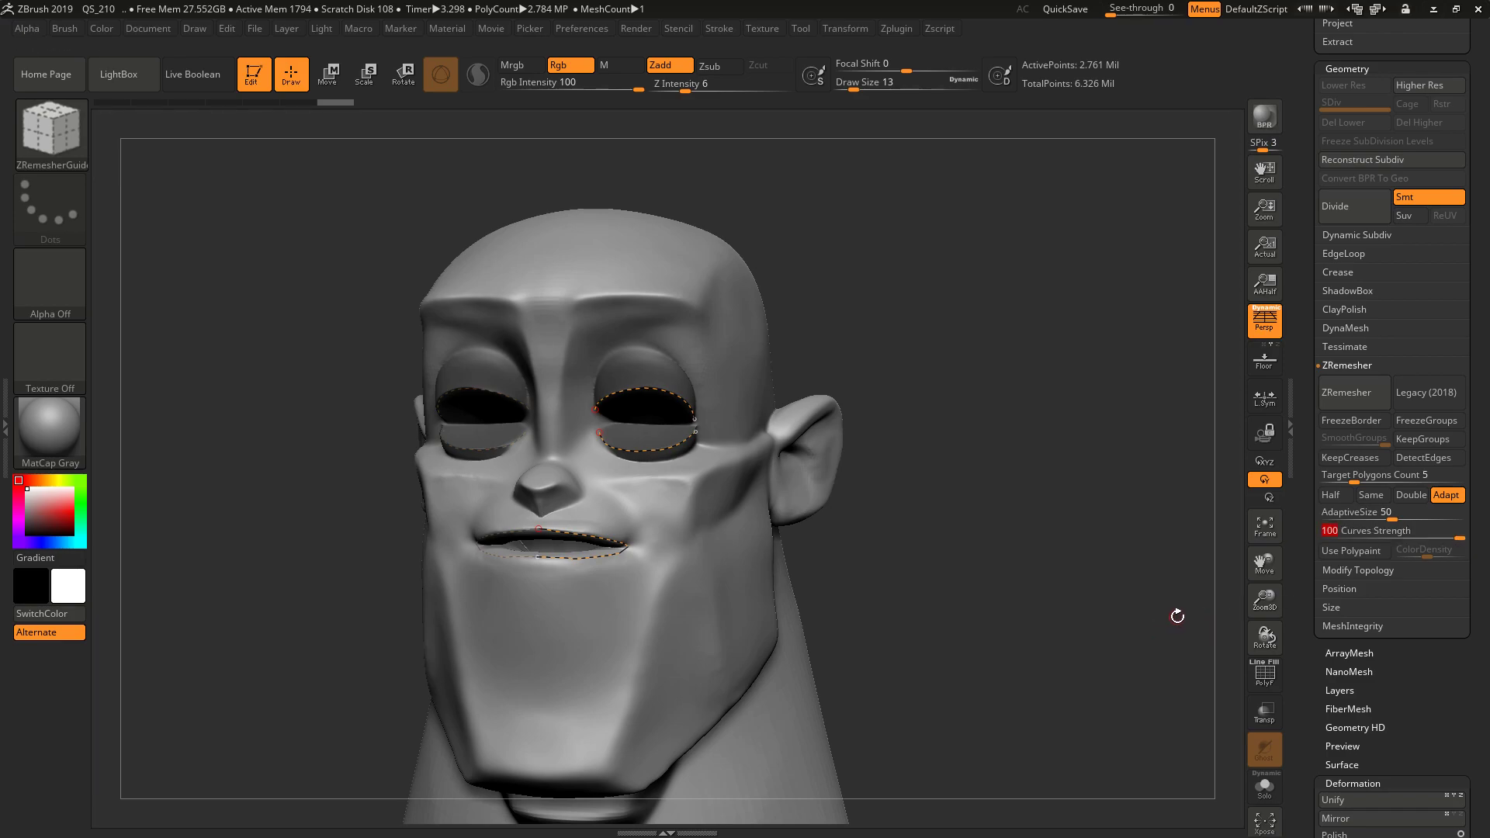
click(1344, 398)
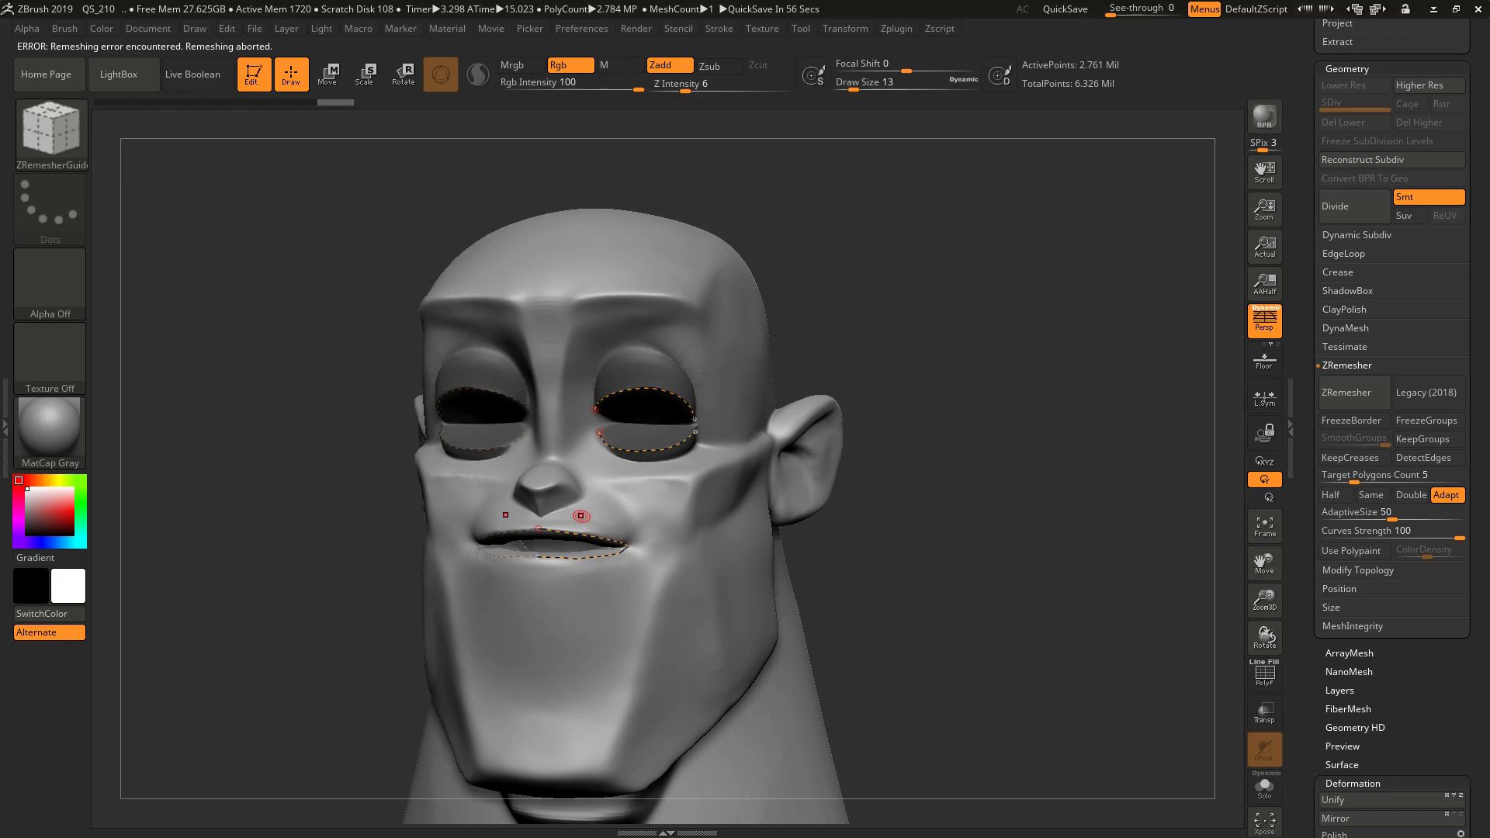
drag(1117, 504, 1131, 502)
drag(964, 324, 979, 325)
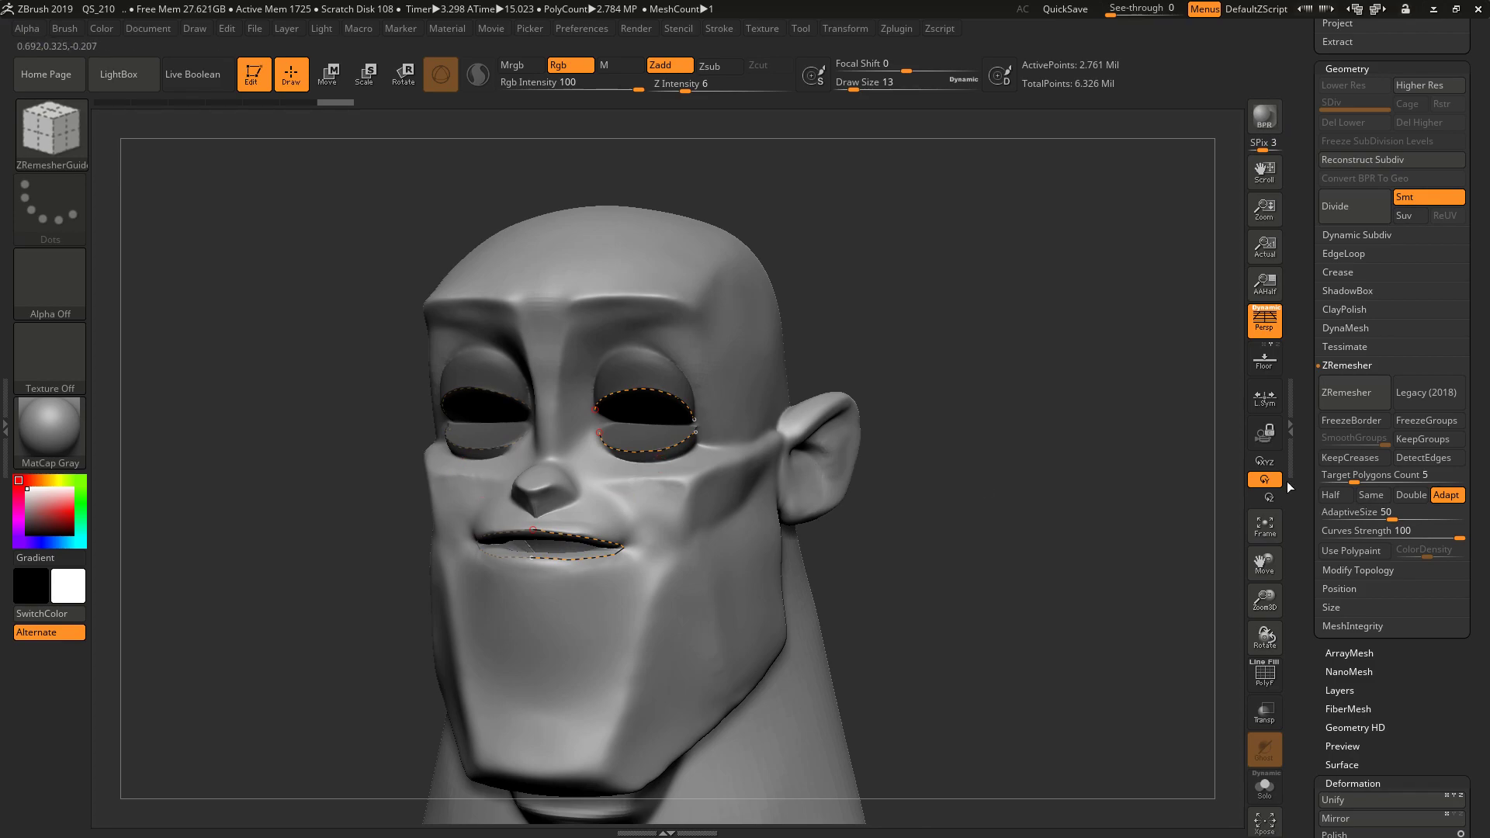
- Remesh the guided head with the Legacy (2018) ZRemesher and inspect its wireframe around the face and neck
click(1426, 395)
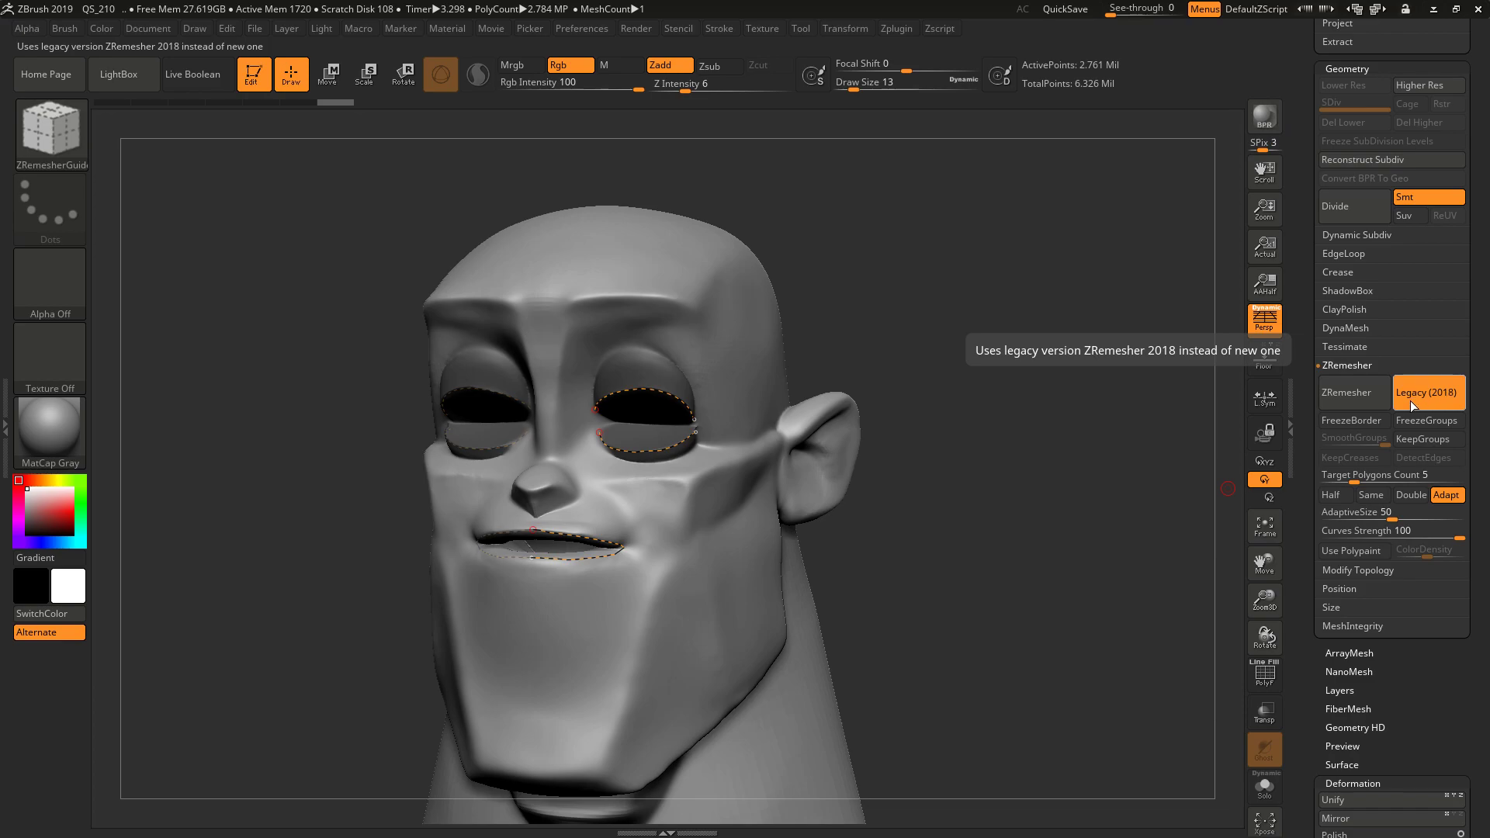
click(1346, 392)
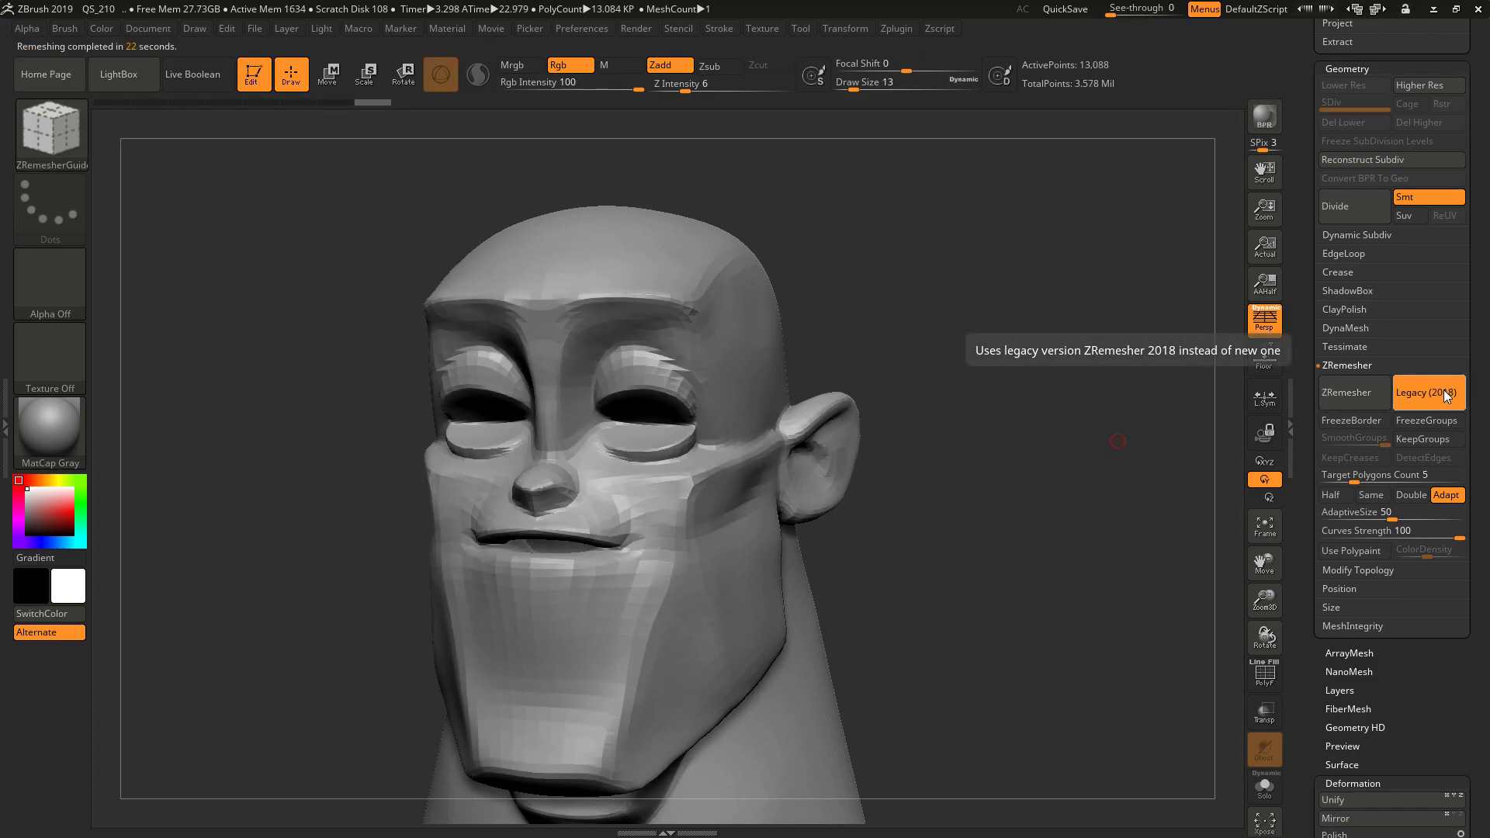
click(1265, 674)
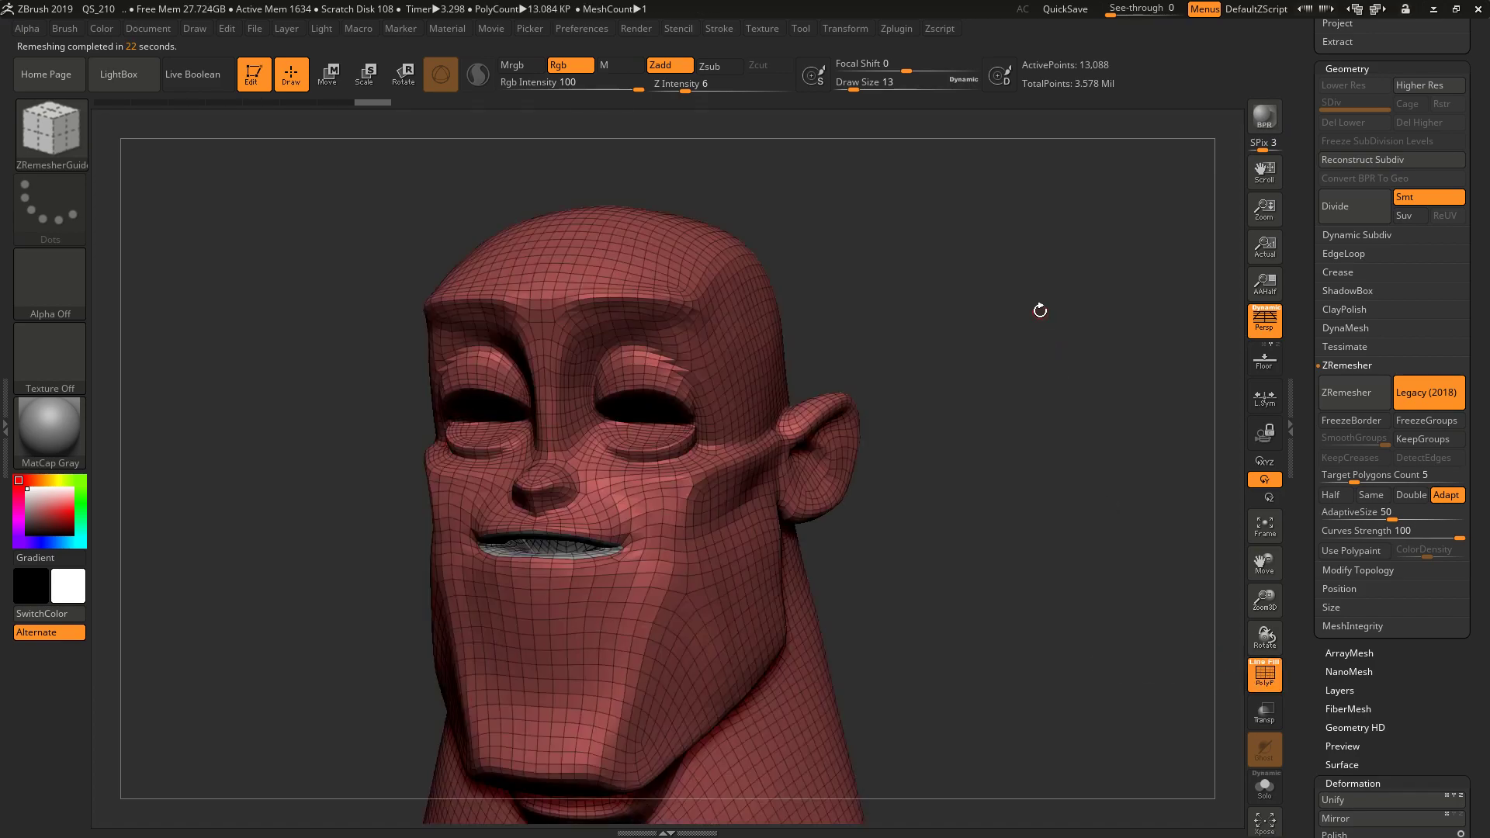
drag(1066, 468, 915, 471)
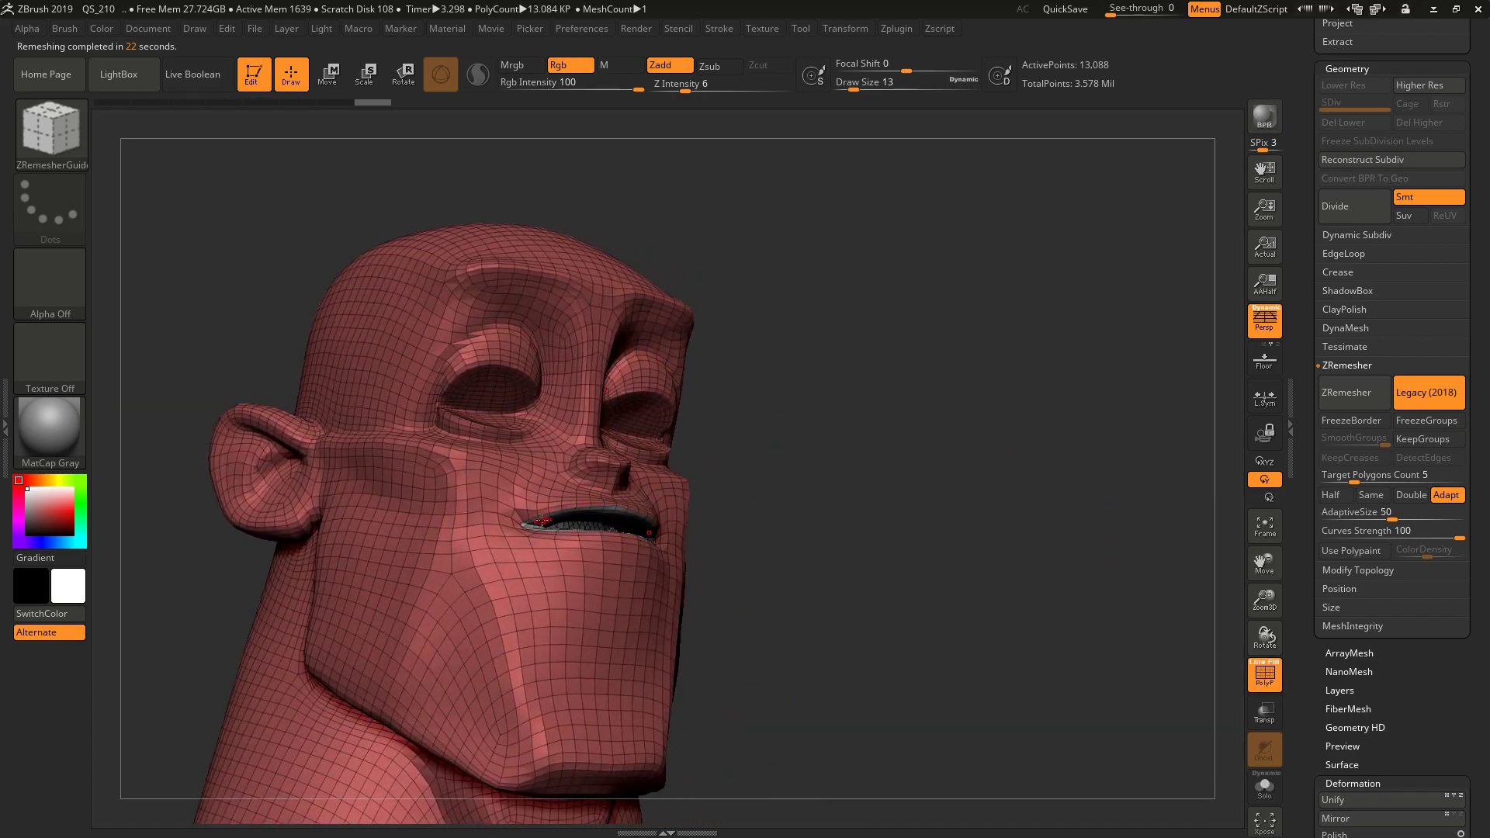
drag(892, 440, 789, 437)
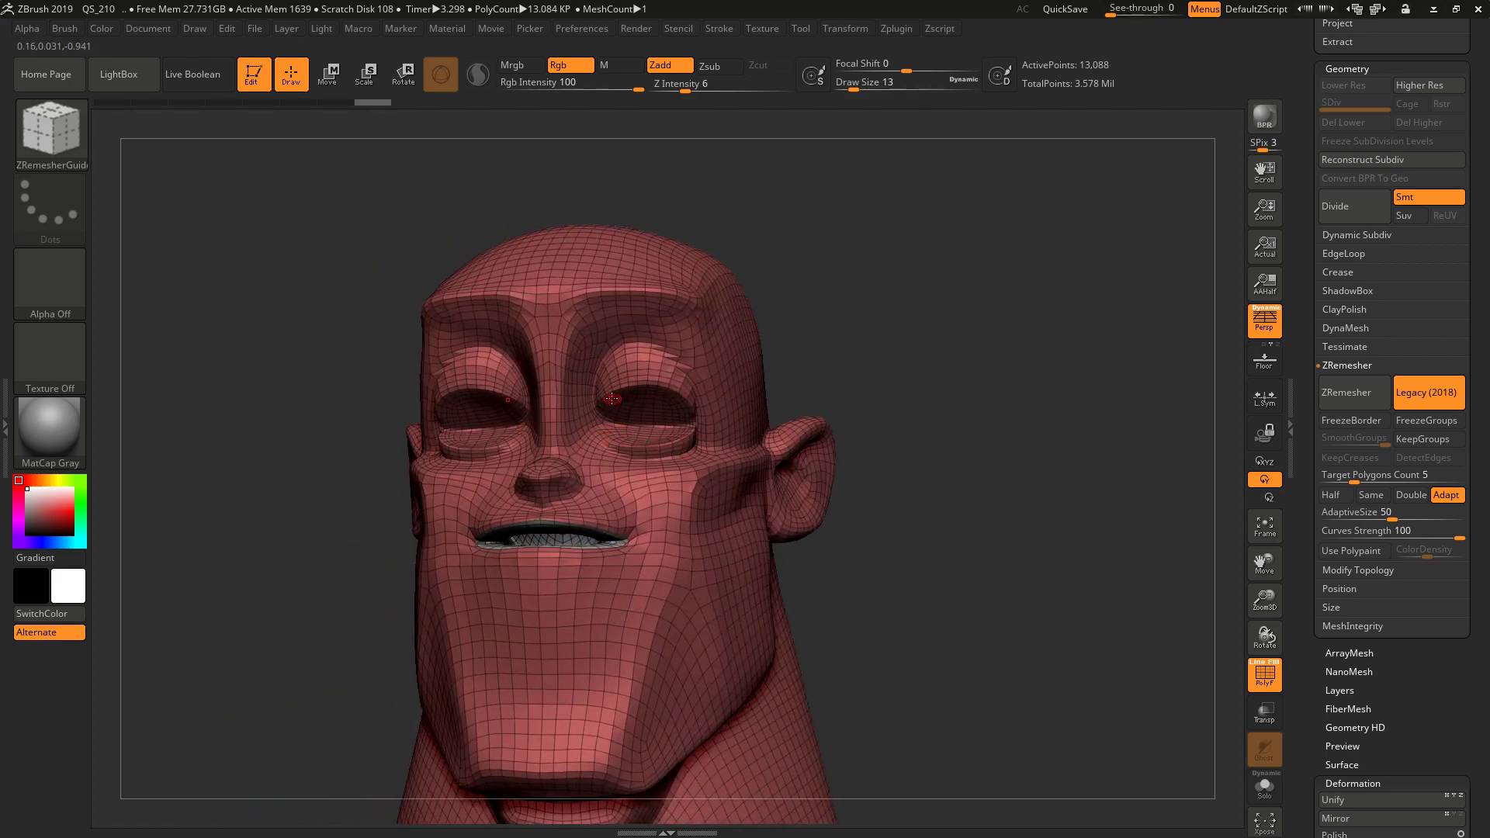
drag(913, 437, 966, 397)
drag(970, 390, 924, 386)
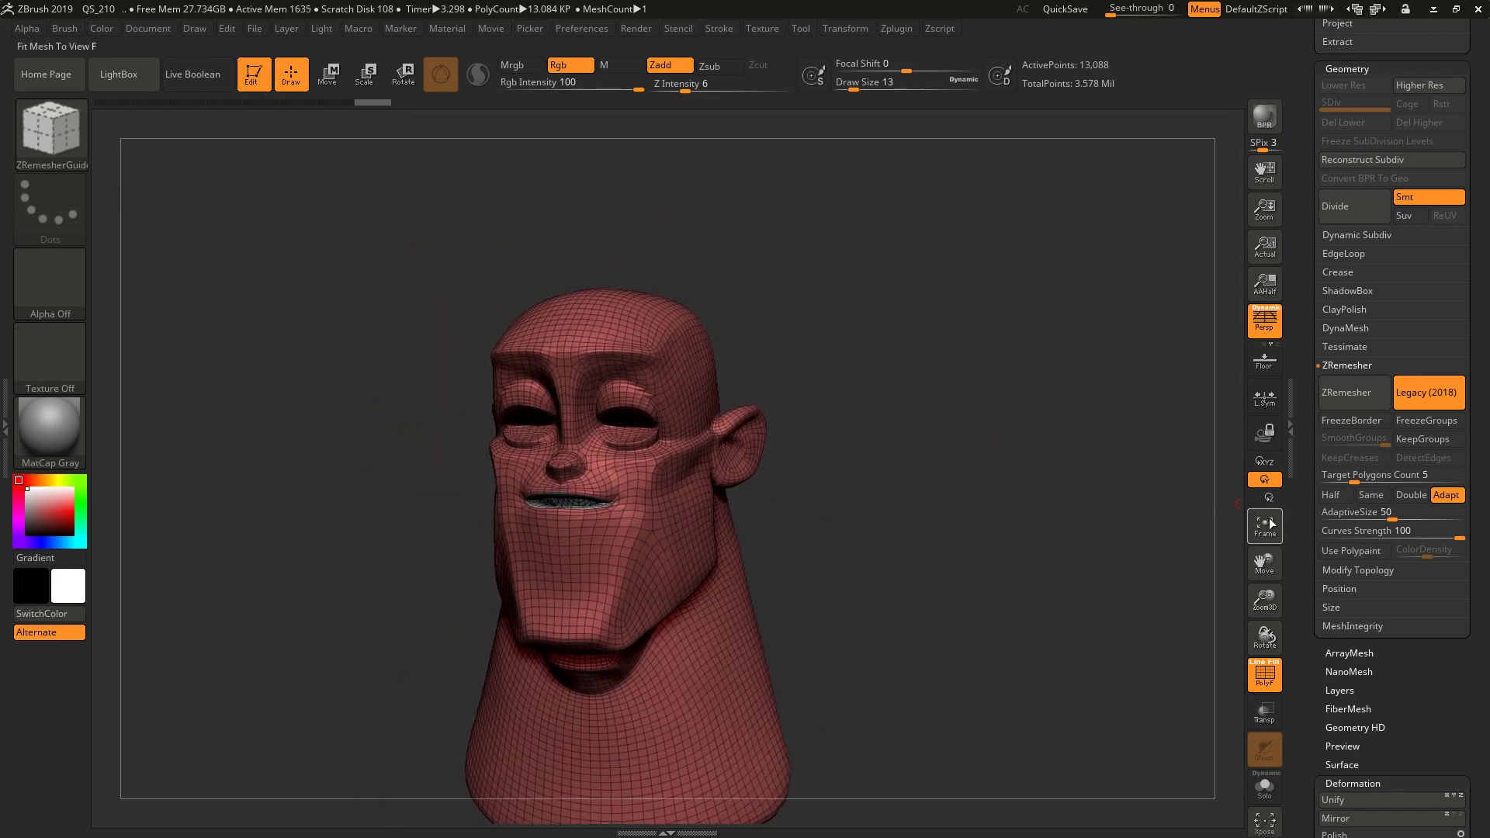
- Hide the wireframe and subdivide the remeshed head twice
click(1262, 675)
drag(1074, 458, 1072, 450)
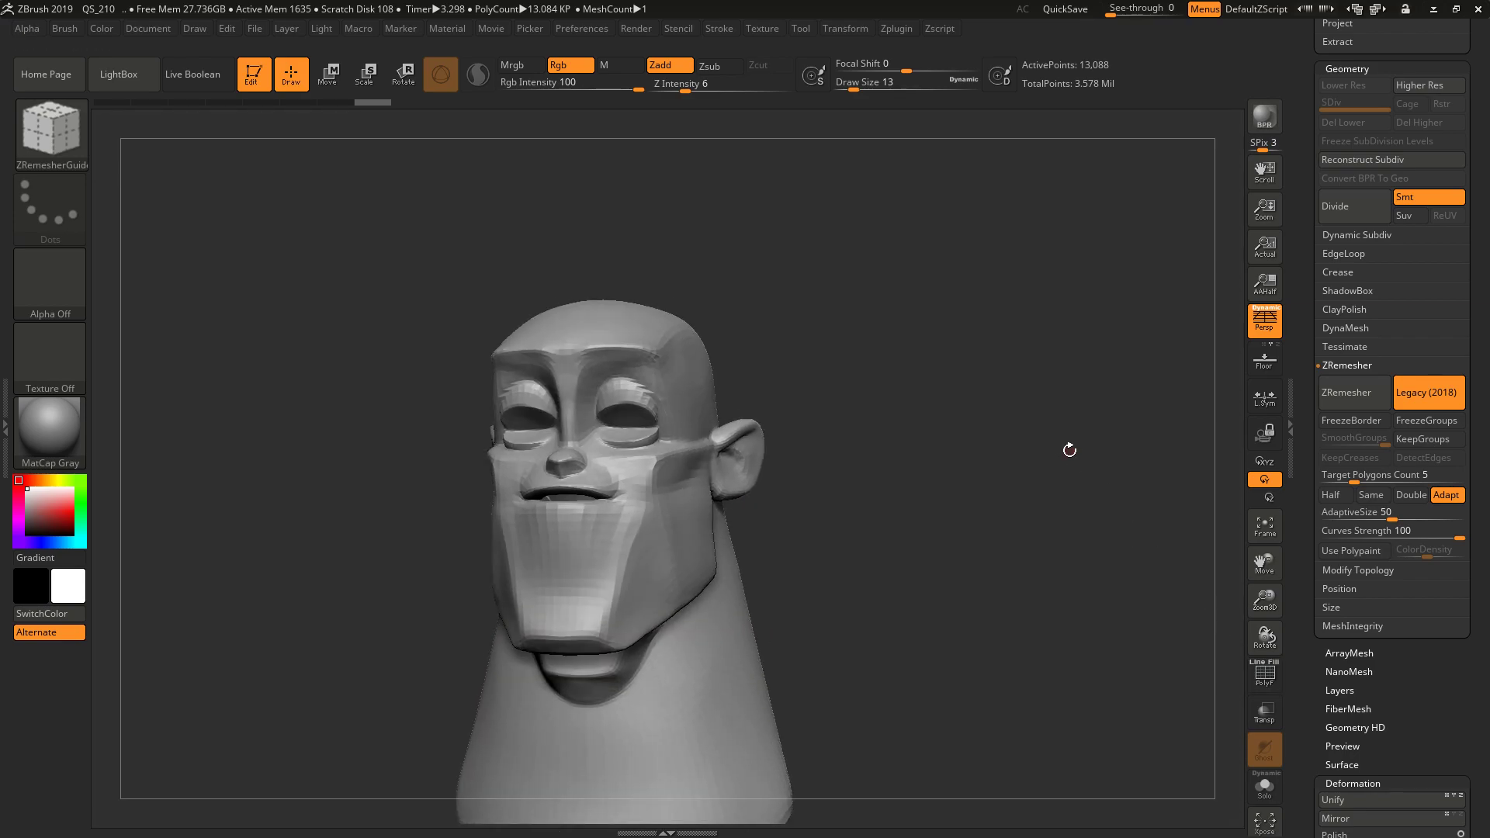
key(ctrl)
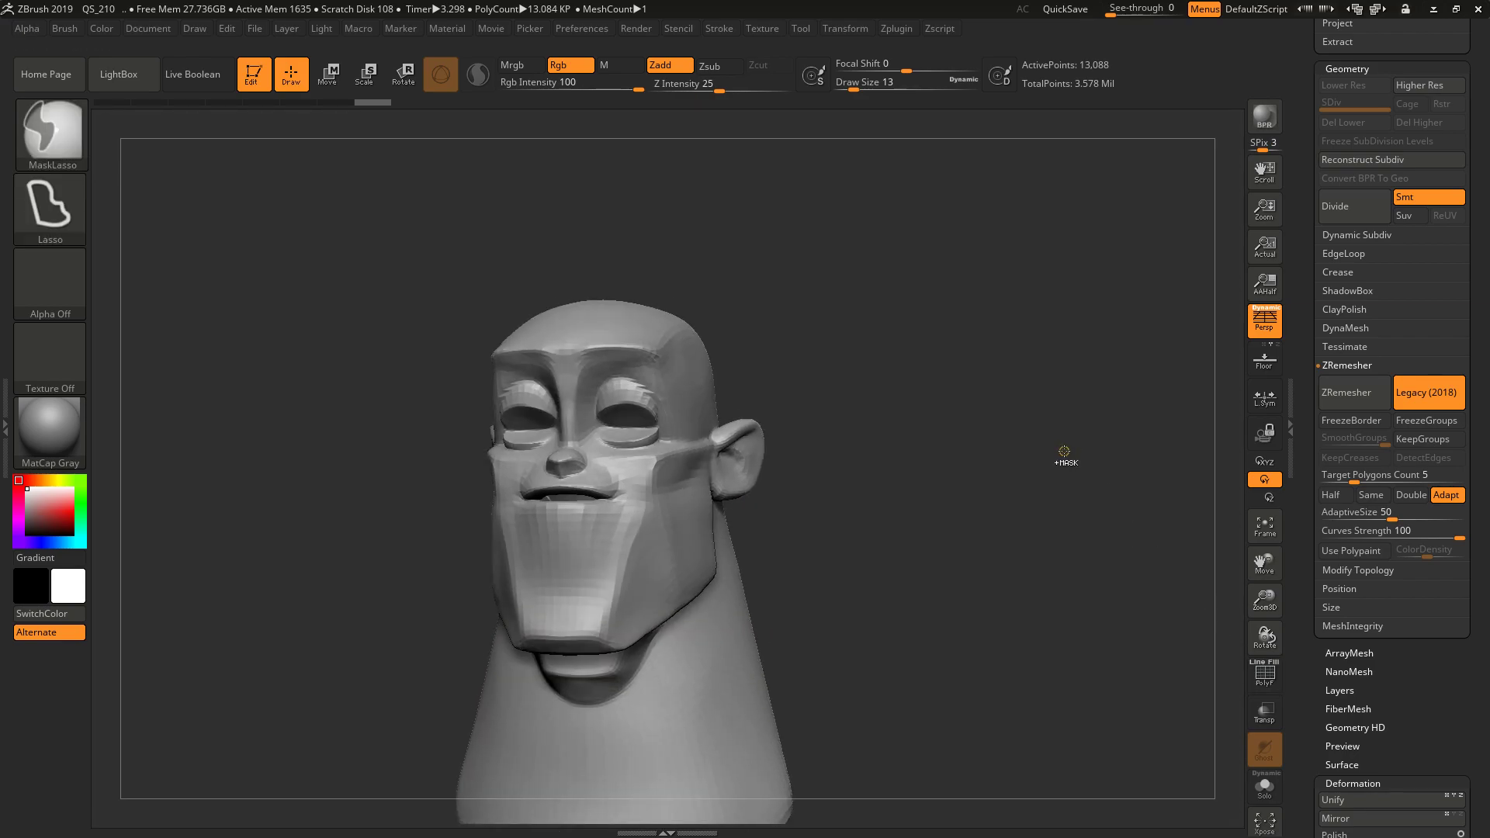
click(1341, 209)
click(1342, 210)
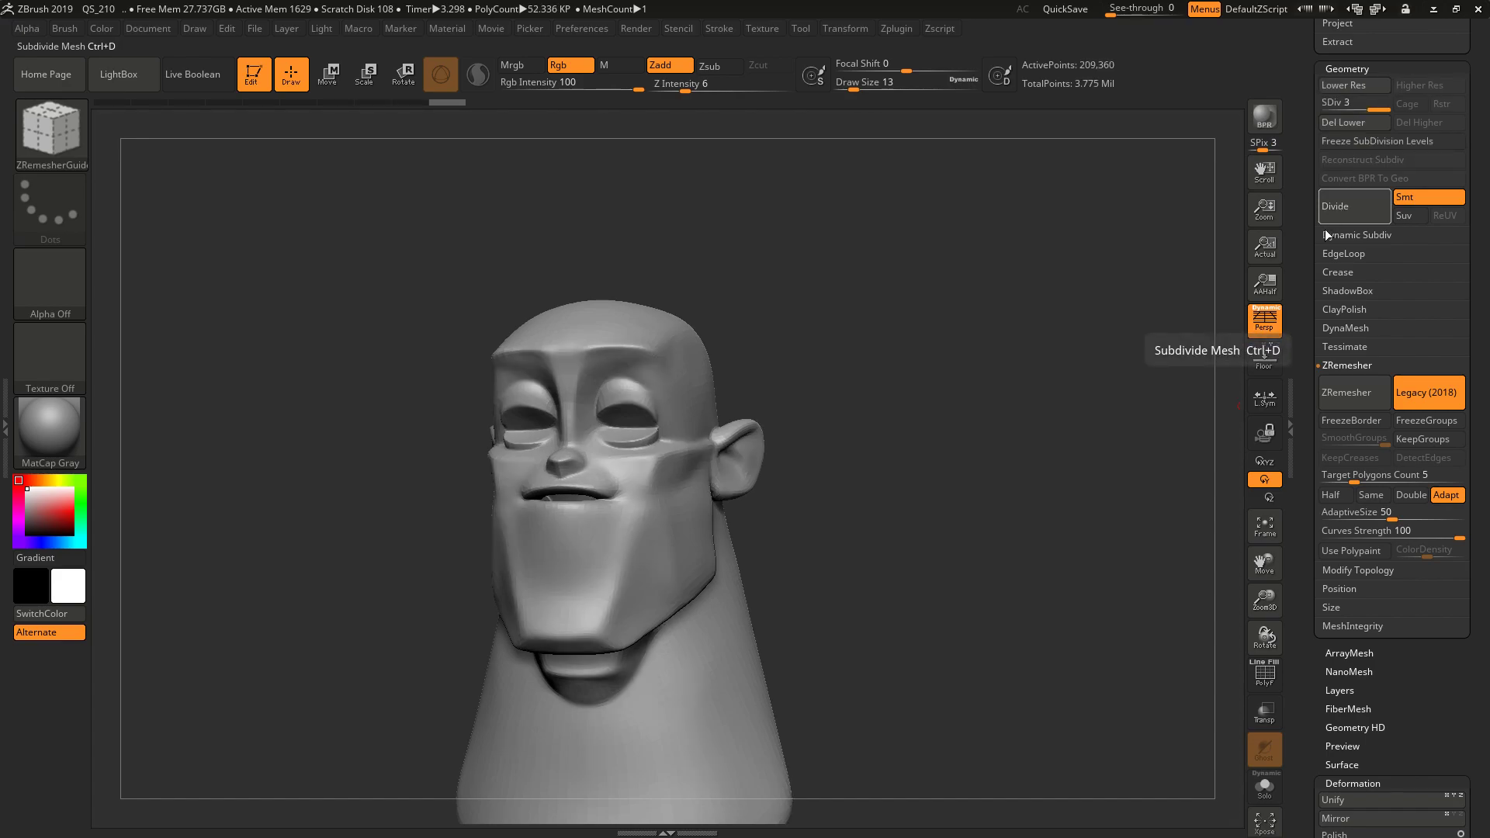
- Set the head to subdivision level 2 and smooth the cheek and the side of the jaw
drag(1044, 356, 1074, 464)
click(1354, 110)
drag(1130, 323, 1065, 338)
key(shift)
mouse_move(666, 468)
shift+mouse_down()
mouse_move(785, 433)
mouse_move(681, 489)
mouse_move(803, 443)
mouse_move(756, 493)
mouse_move(728, 555)
shift+mouse_up()
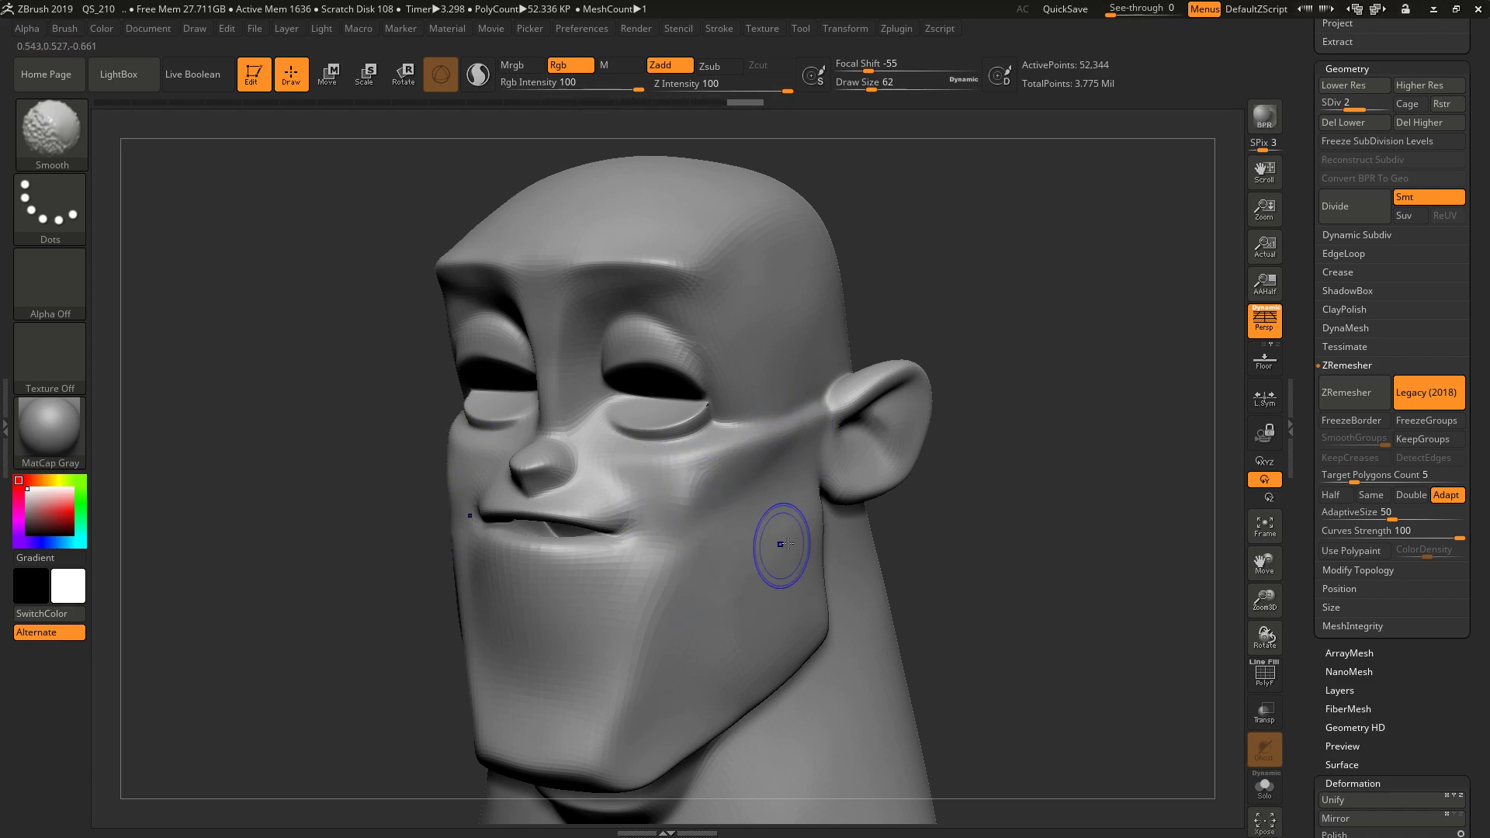
drag(997, 515, 1025, 455)
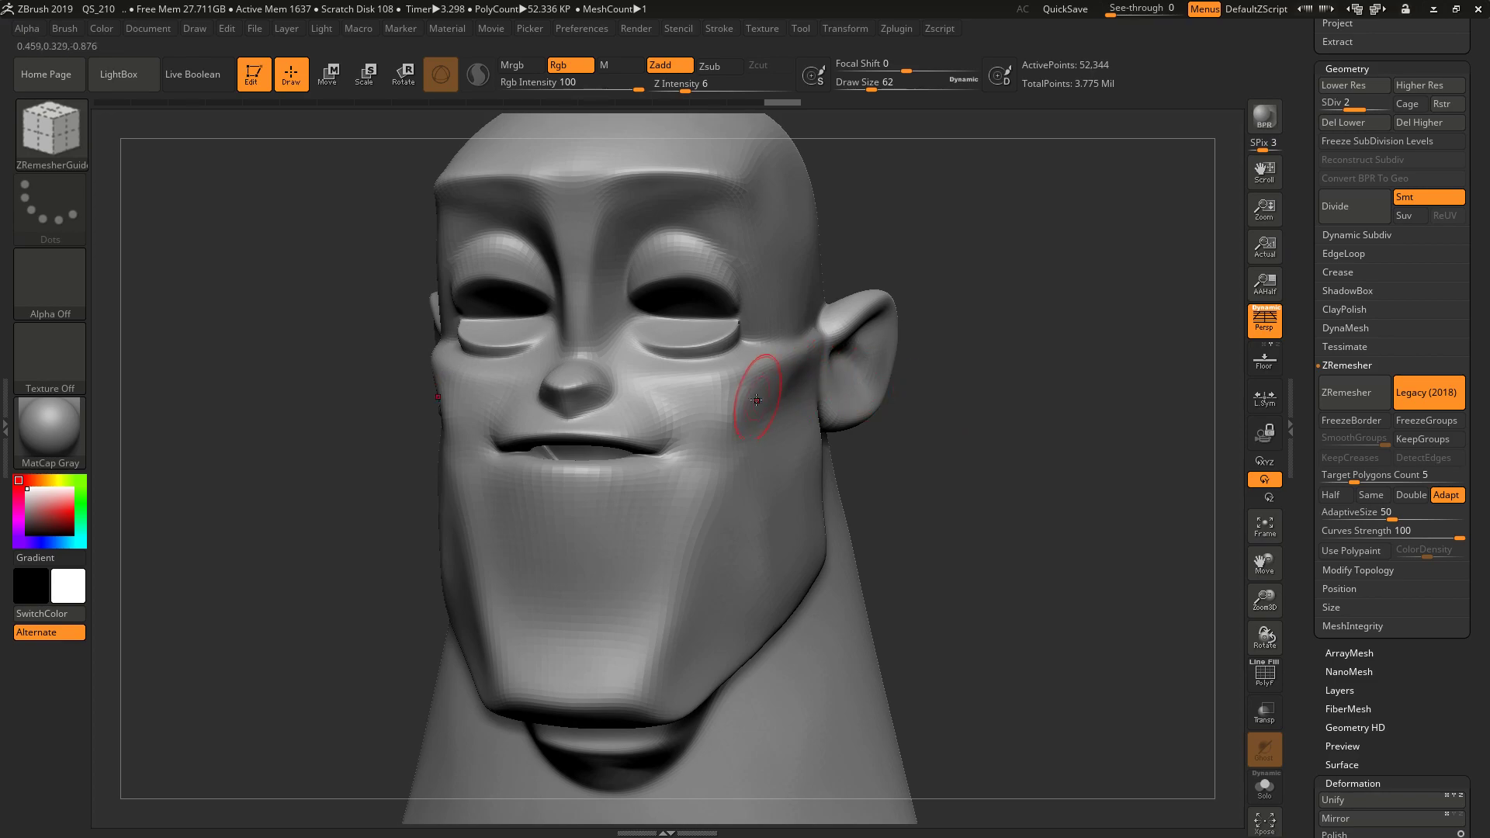
mouse_move(714, 386)
shift+mouse_down()
mouse_move(751, 392)
mouse_move(669, 636)
mouse_move(702, 462)
mouse_move(714, 492)
mouse_move(680, 601)
shift+mouse_up()
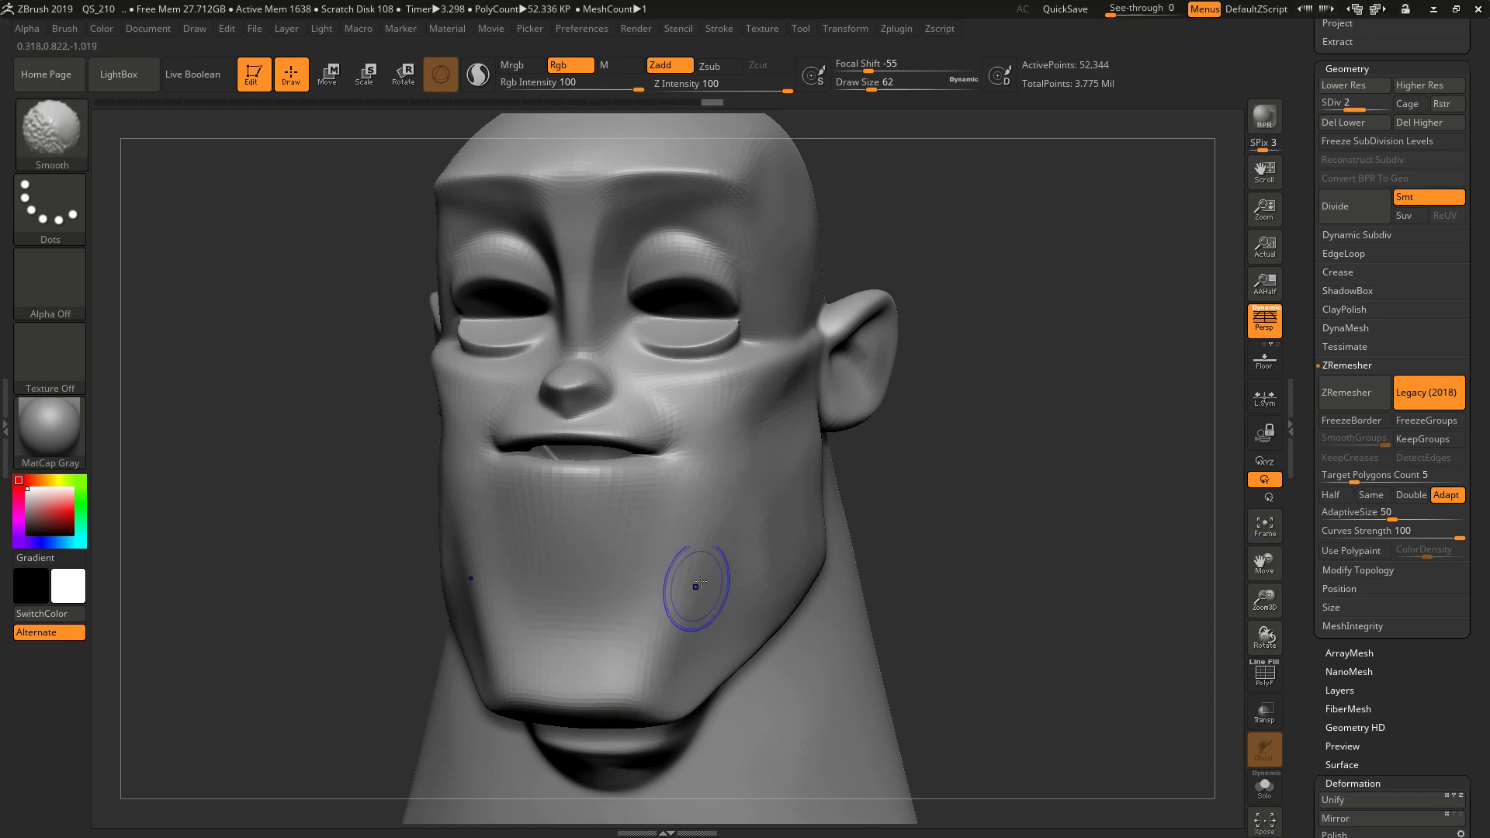
- Smooth the side of the jaw along its lower edge from below the ear toward the chin
mouse_move(1004, 519)
mouse_down()
mouse_move(1014, 468)
mouse_move(923, 435)
mouse_move(873, 394)
mouse_up()
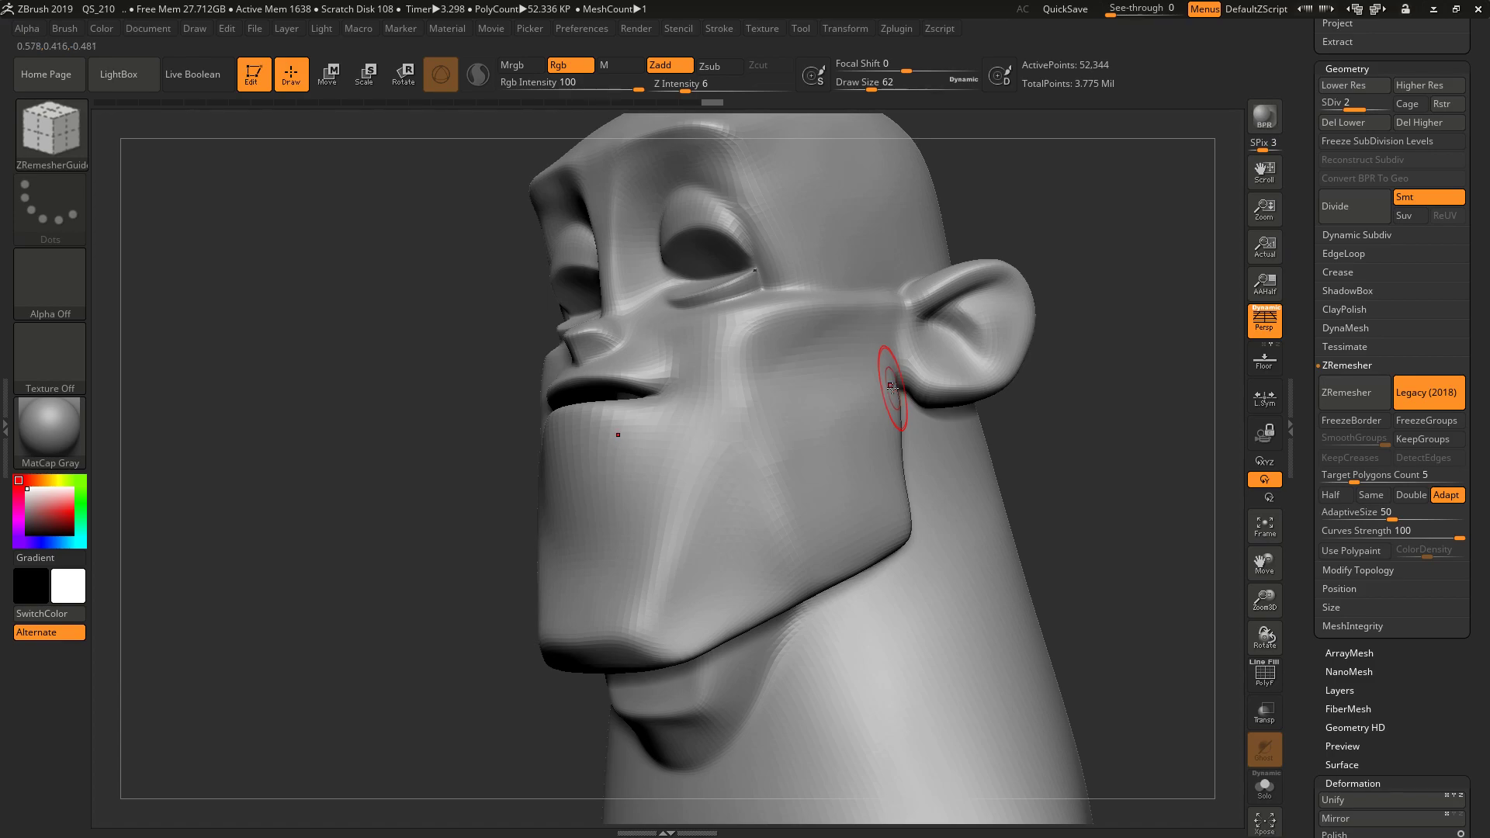
key(shift)
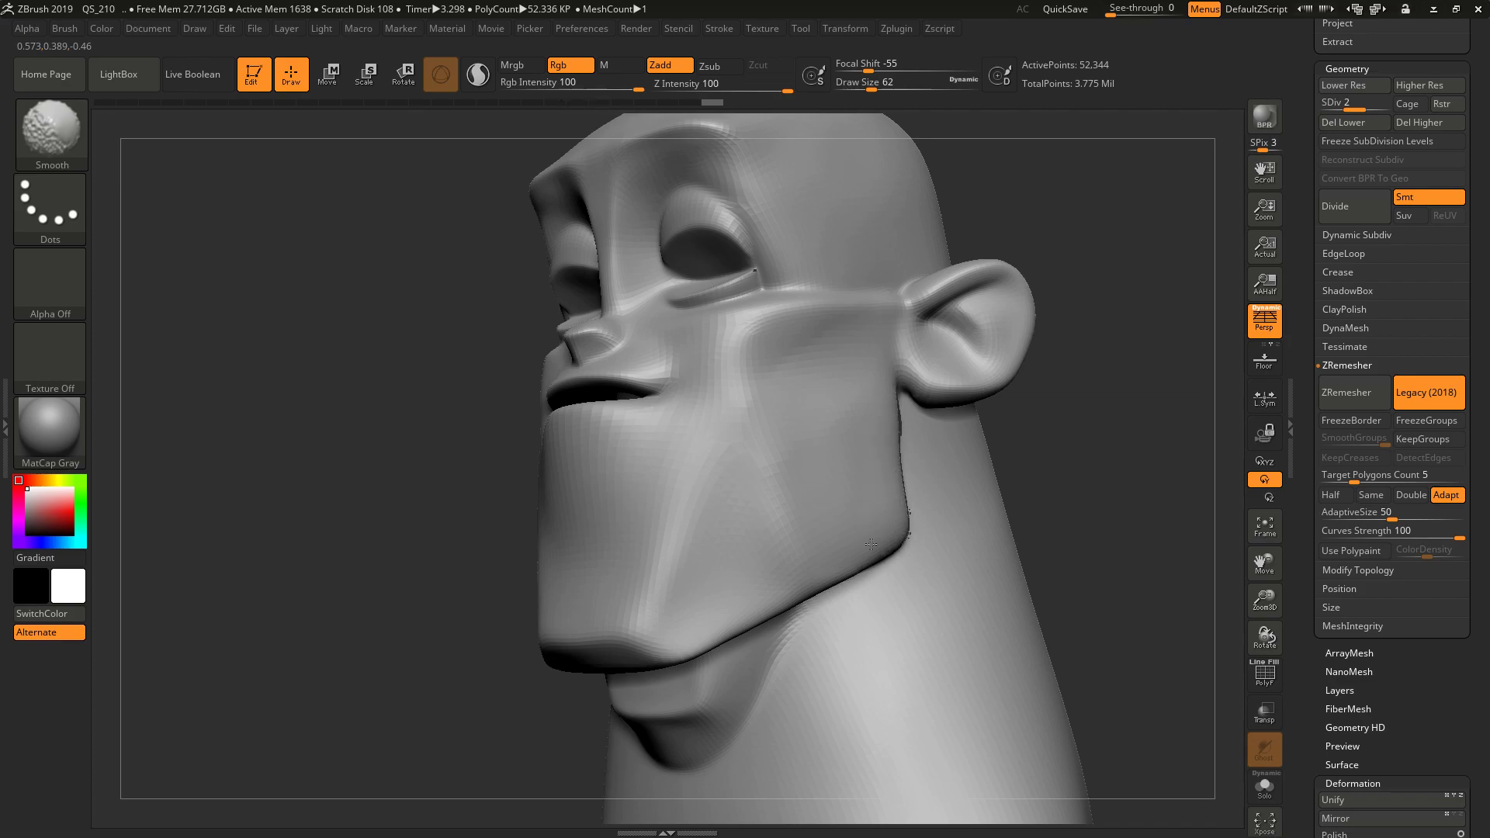
shift+drag(731, 623, 674, 647)
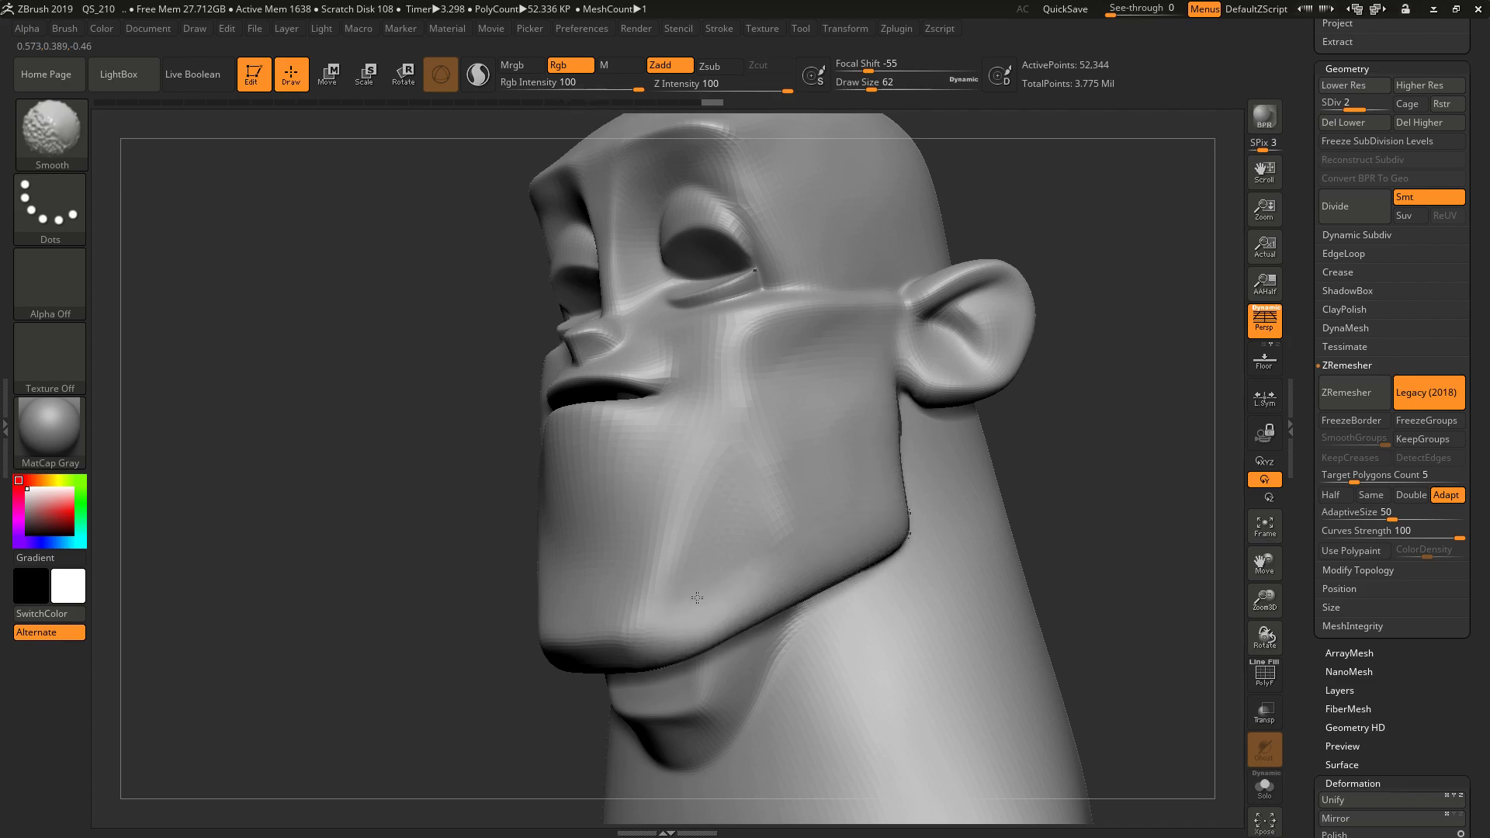
- Smooth the chin corner, the front edge of the jaw and the surface up toward the cheek
drag(1084, 542, 1113, 502)
key(shift)
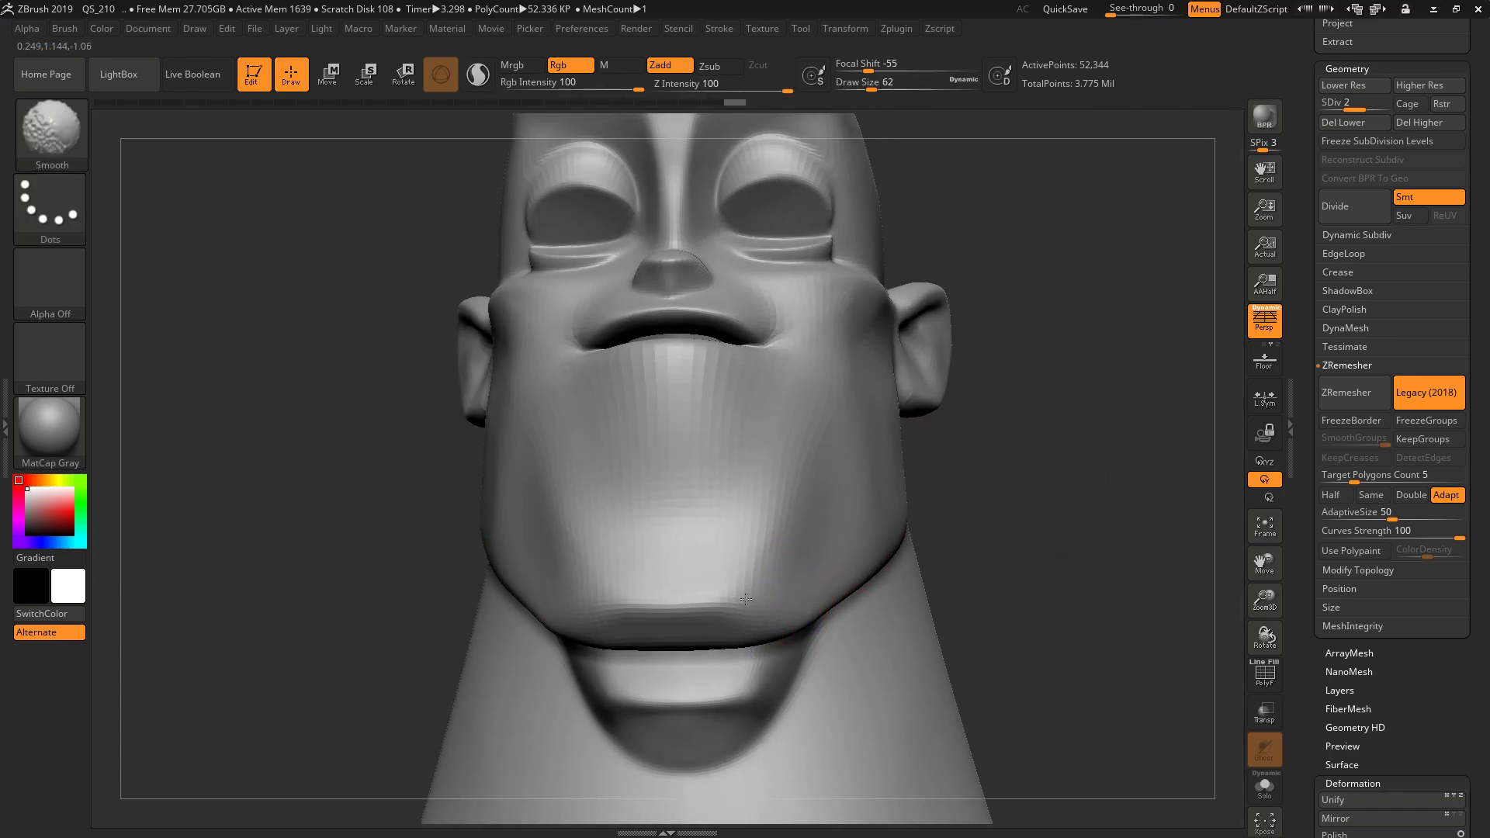
shift+drag(798, 628, 816, 618)
shift+drag(744, 574, 793, 497)
shift+drag(771, 579, 863, 447)
- Smooth the side of the face between the cheekbone and the front of the ear
mouse_move(1047, 508)
mouse_down()
mouse_move(1051, 522)
mouse_move(1061, 416)
mouse_move(1074, 419)
mouse_move(964, 432)
mouse_up()
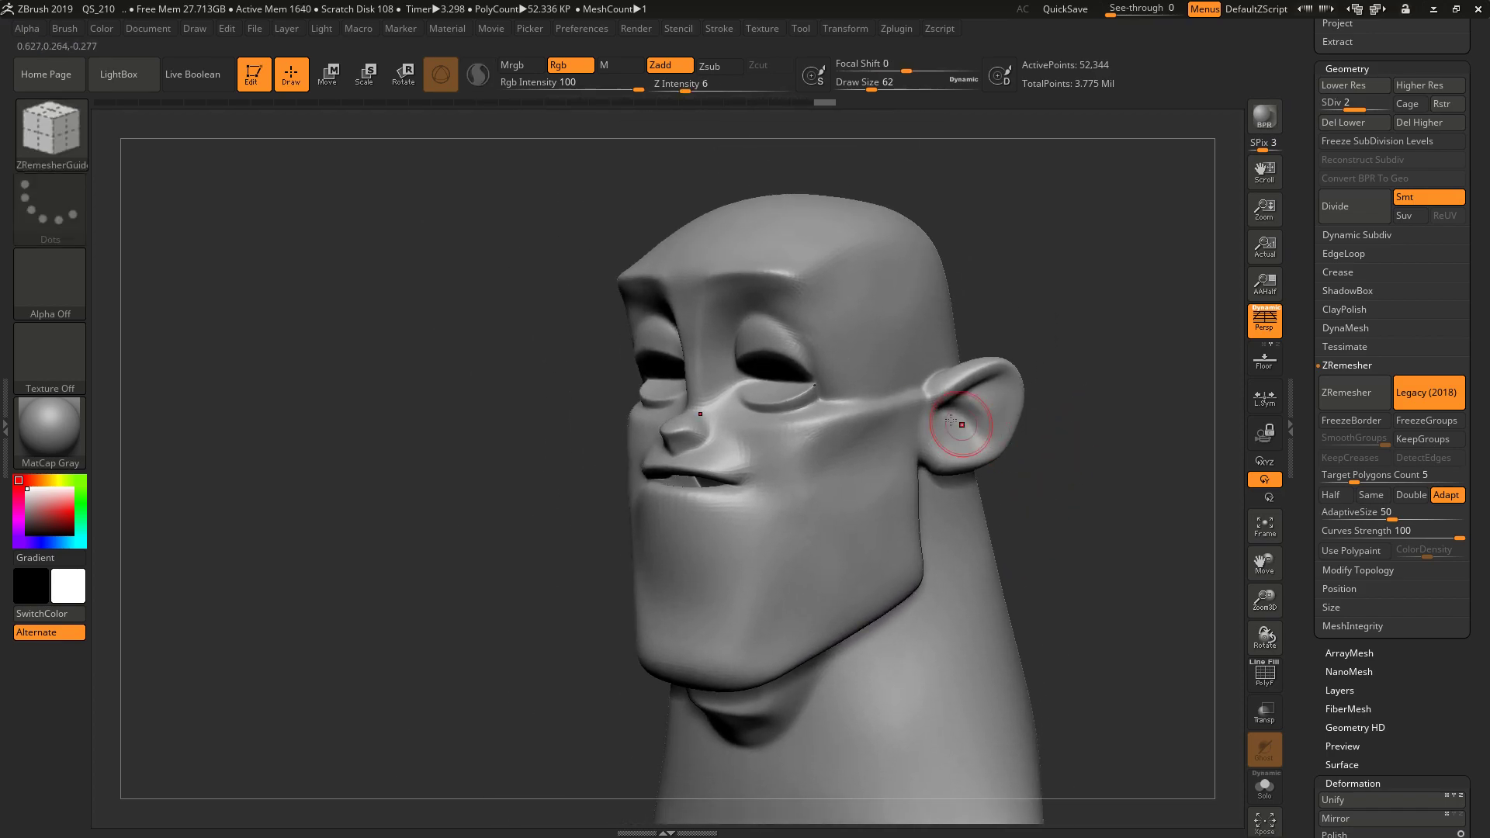
key(shift)
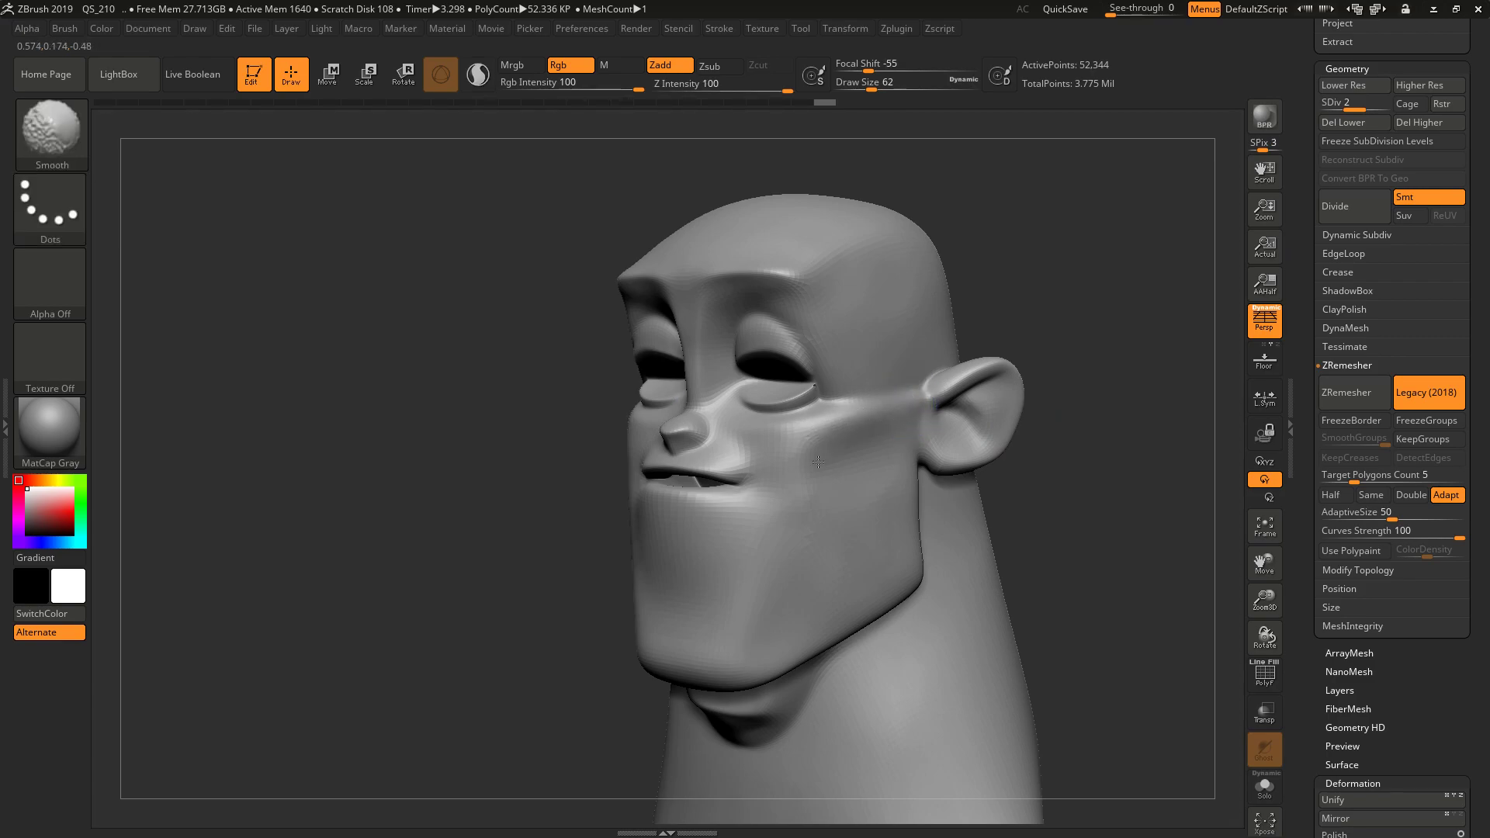
shift+drag(905, 423, 916, 412)
- Smooth the brow ridge and the corner where the forehead meets the temple
mouse_move(1065, 446)
mouse_down()
mouse_move(1074, 465)
mouse_move(1081, 420)
mouse_move(1113, 423)
mouse_up()
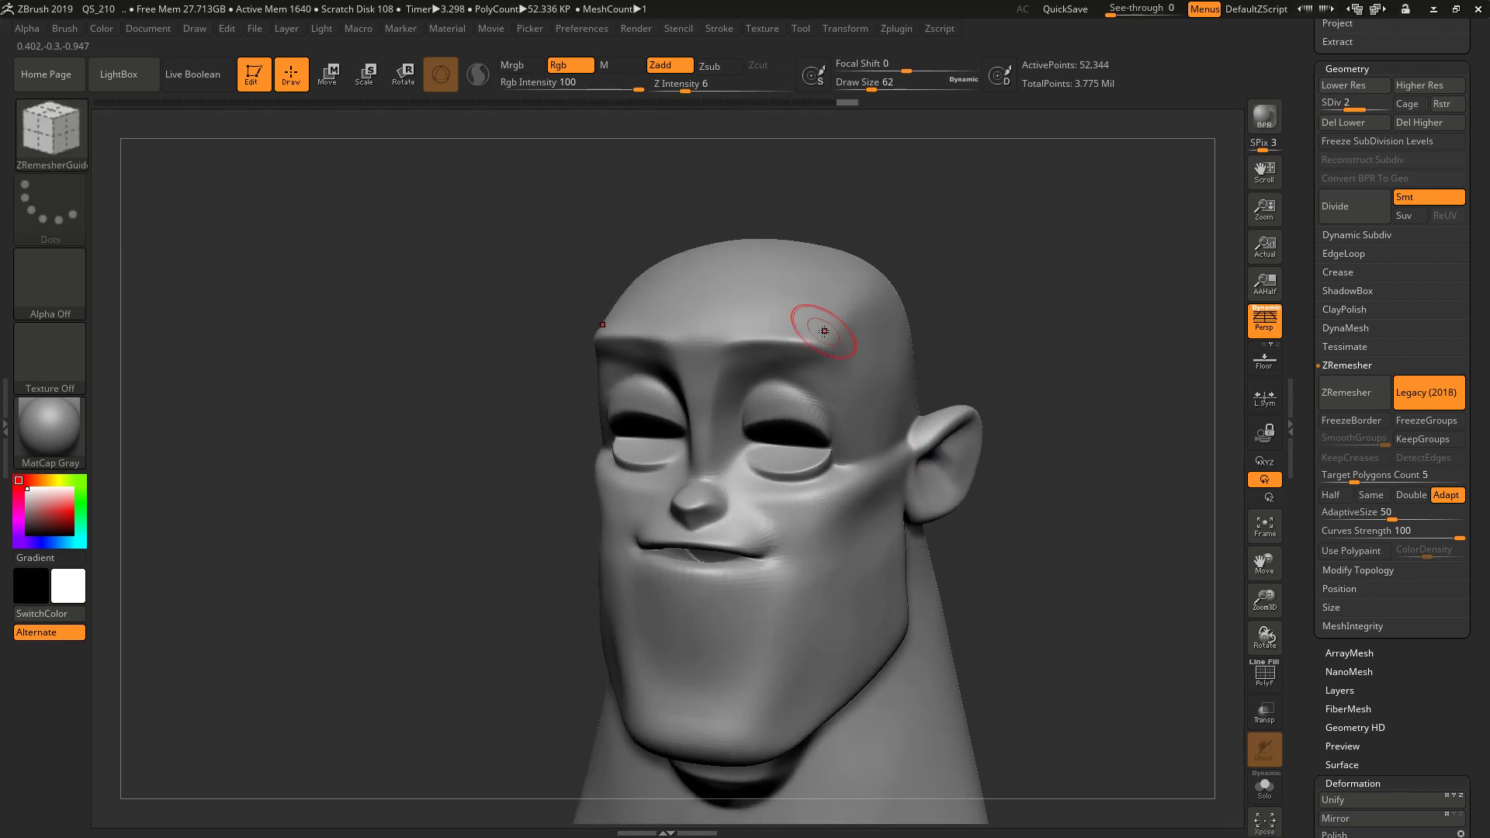
shift+drag(716, 349, 739, 347)
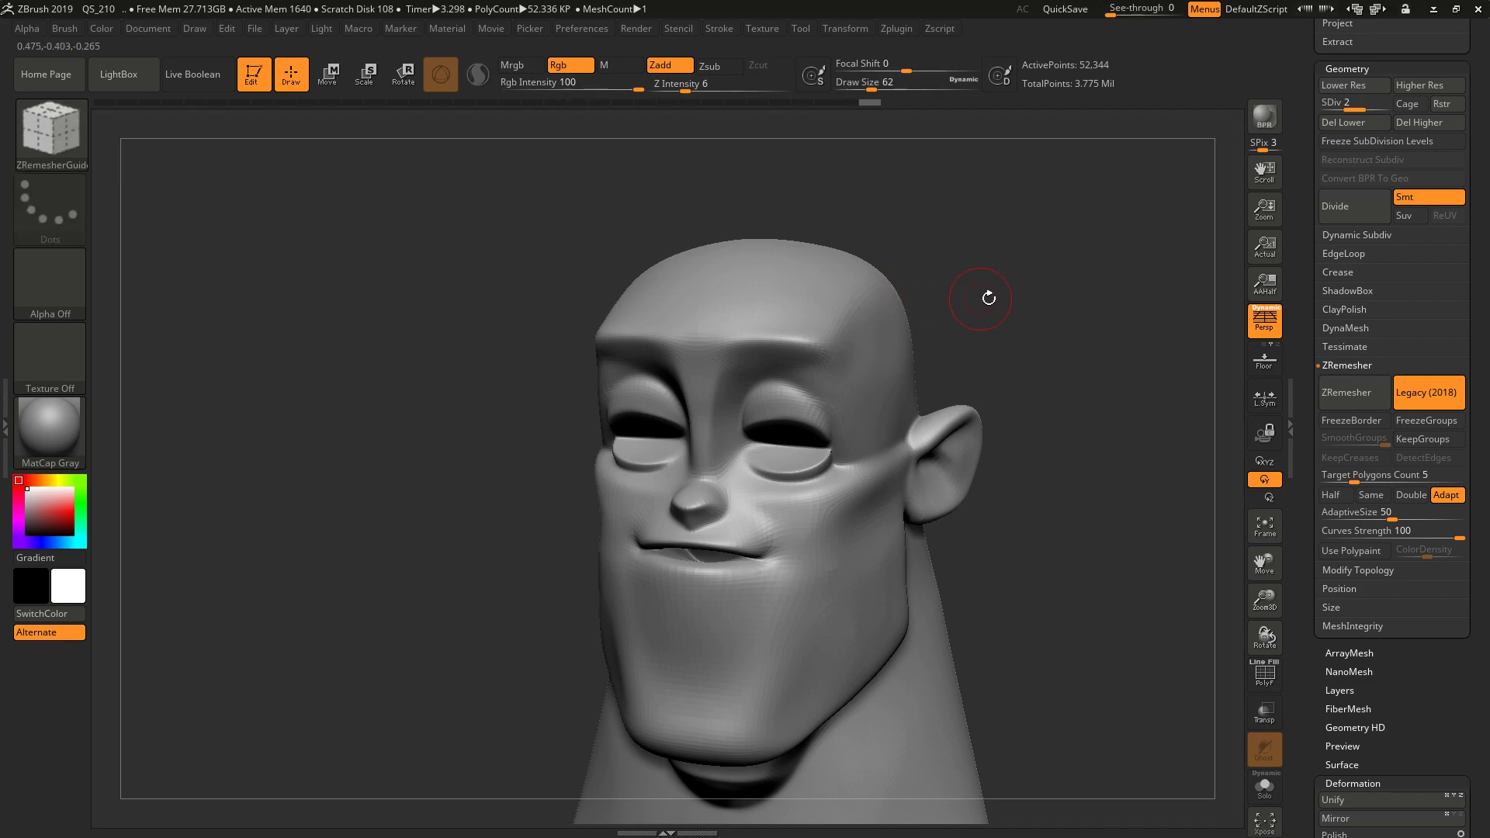
drag(974, 295, 884, 303)
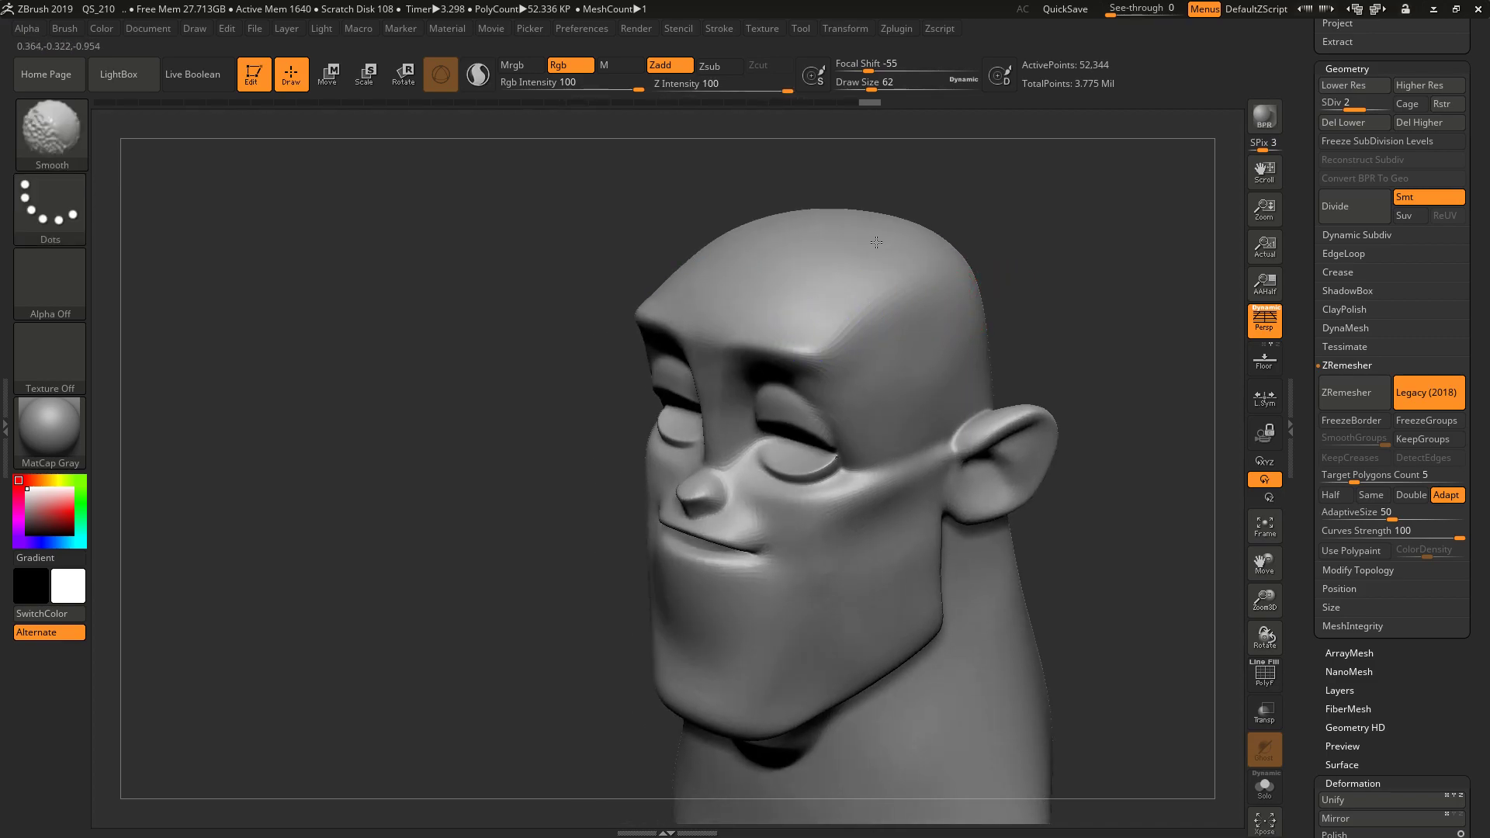
drag(1054, 309, 971, 332)
key(shift)
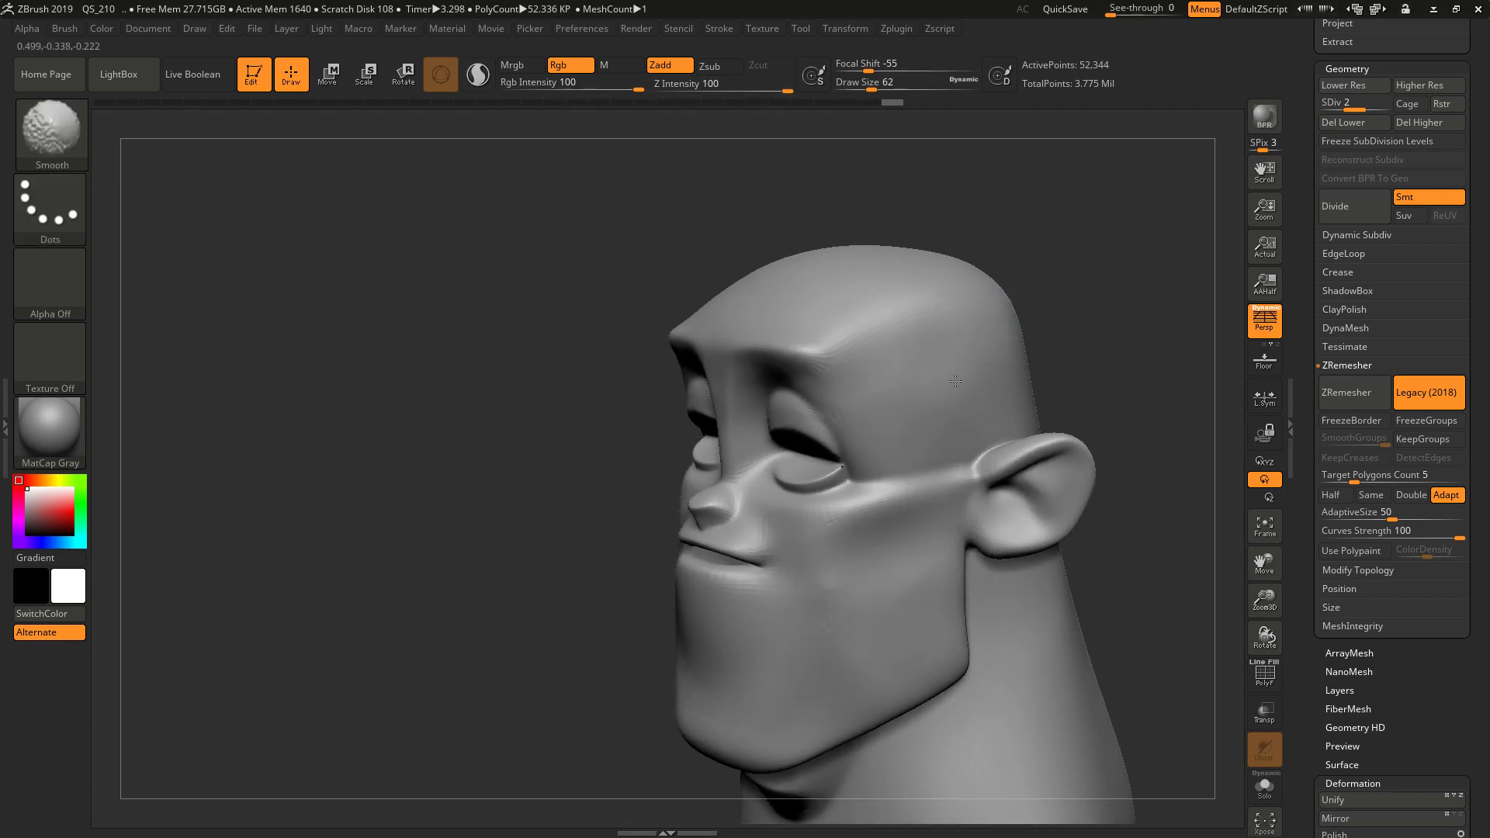
drag(1095, 342, 1114, 335)
shift+drag(849, 357, 888, 346)
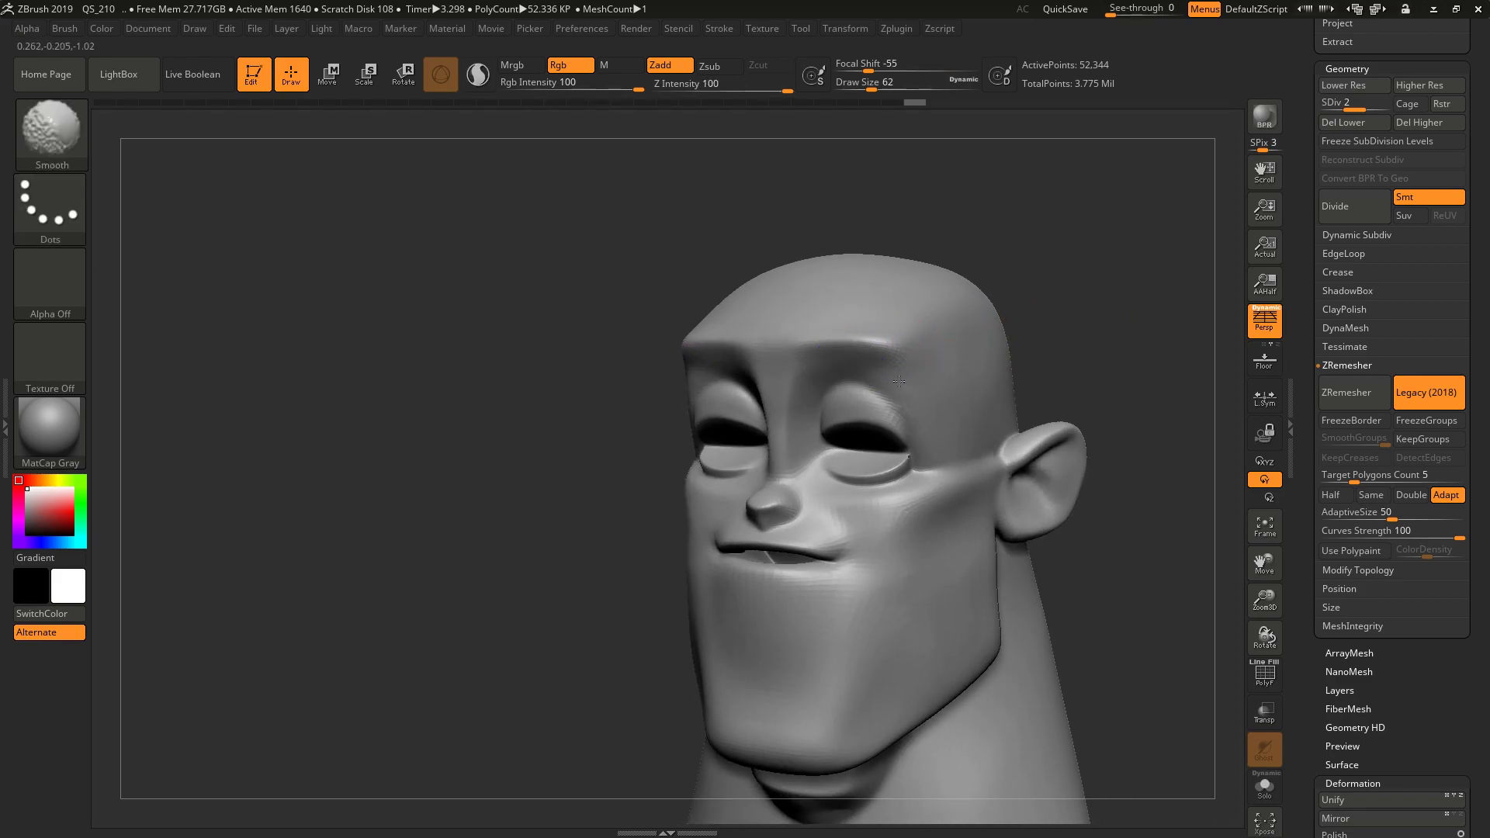
- Smooth the back of the head behind the ears and down into the neck
drag(1104, 335, 637, 397)
key(shift)
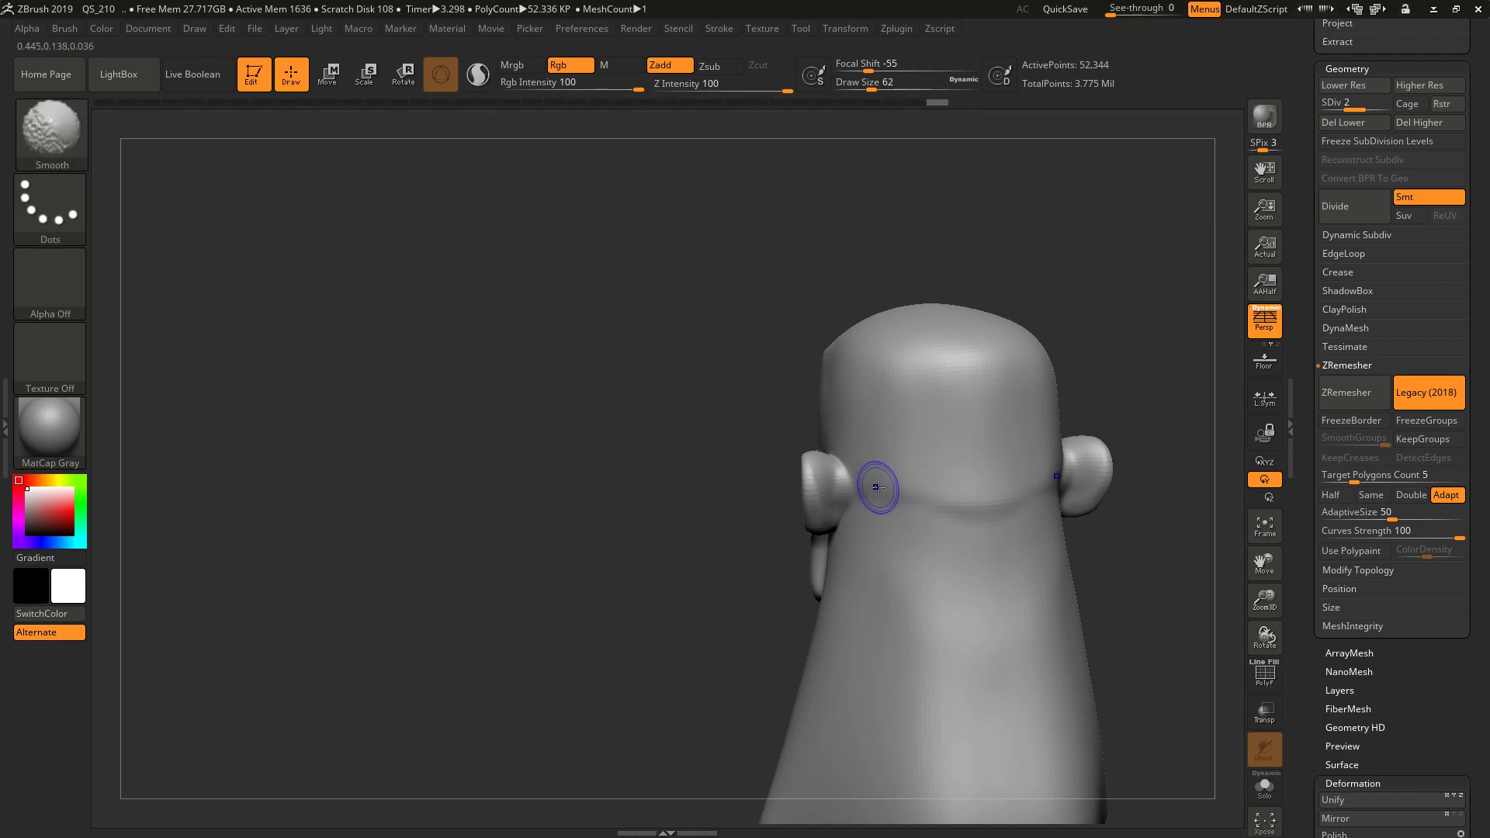
drag(1099, 369, 1130, 332)
alt+drag(1124, 405, 1099, 294)
shift+drag(910, 476, 954, 677)
- Increase the draw size to 124 and smooth the lower part and bottom edge of the neck
drag(1101, 509, 1120, 440)
alt+drag(1078, 557, 1071, 485)
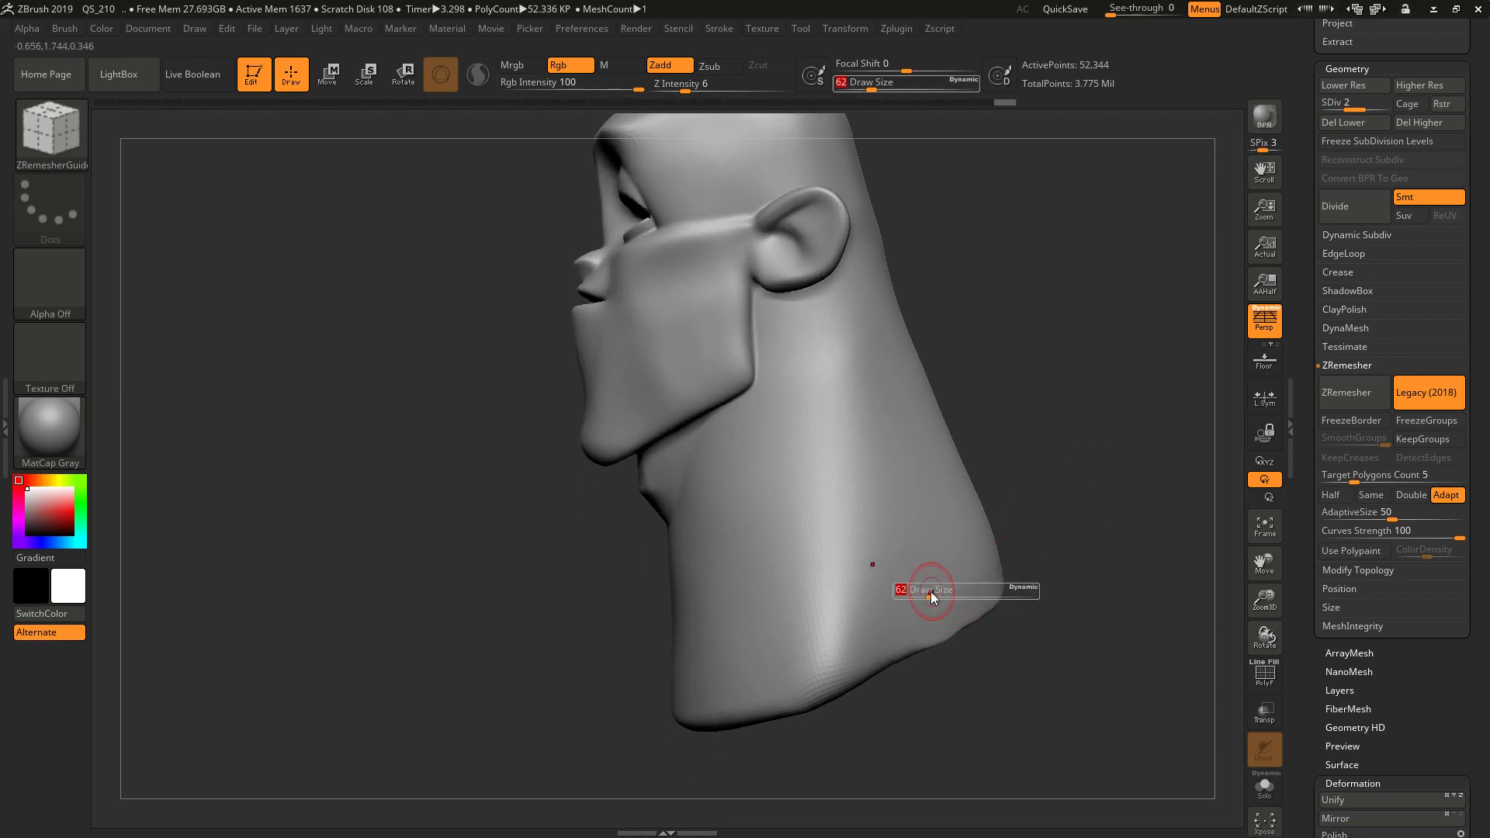
drag(1050, 585, 1007, 602)
key(shift)
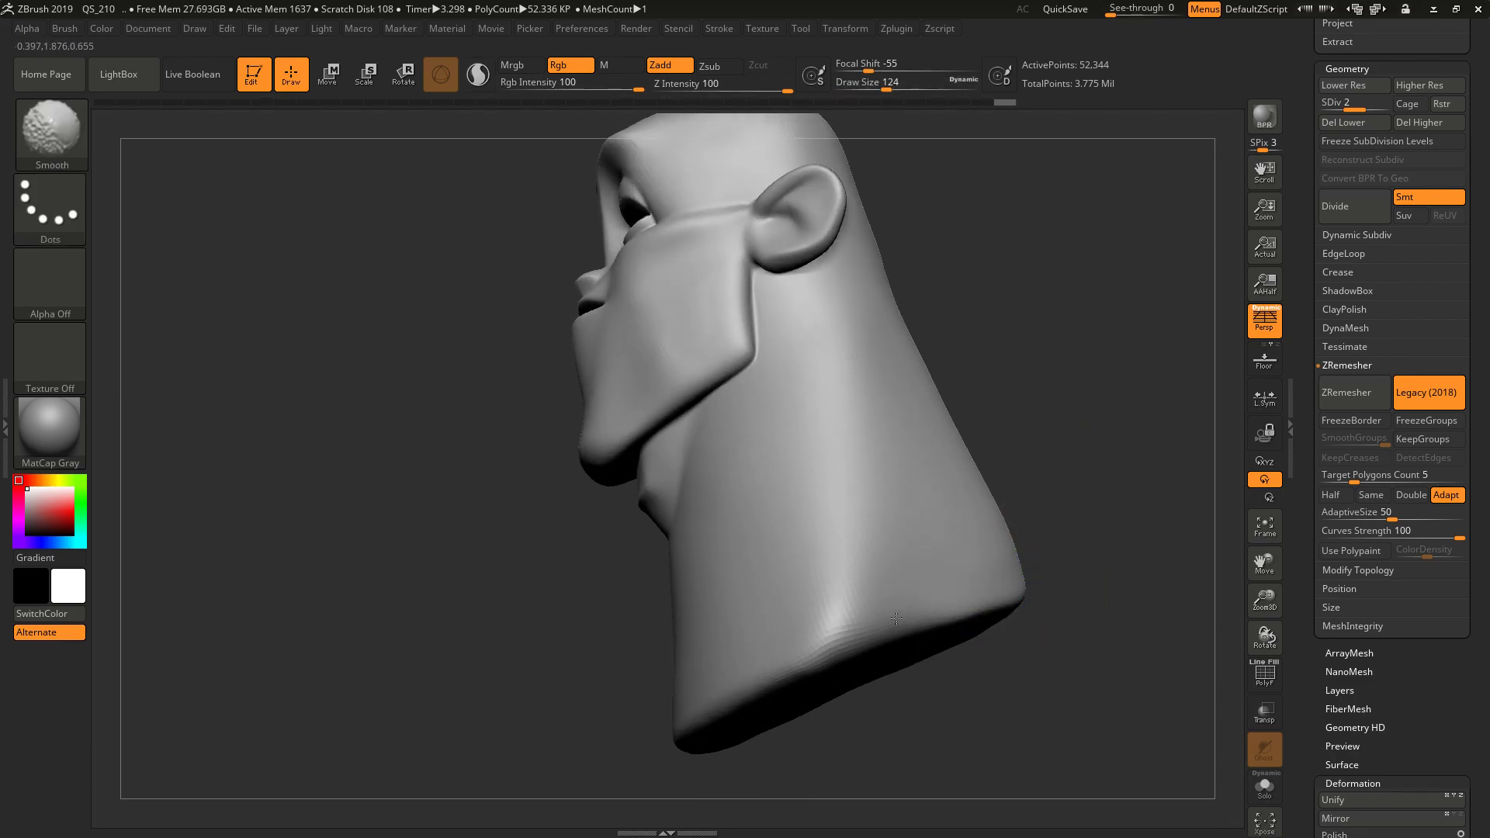
shift+drag(954, 608, 970, 602)
drag(1070, 578, 1131, 557)
mouse_move(1136, 485)
mouse_down()
mouse_move(1110, 373)
mouse_move(1049, 384)
mouse_up()
mouse_move(771, 420)
shift+mouse_down()
mouse_move(690, 469)
mouse_move(702, 473)
shift+mouse_up()
- Smooth the cheek below the eye with the larger Smooth brush
mouse_move(866, 462)
mouse_down()
mouse_move(1084, 515)
mouse_move(1057, 460)
mouse_move(1102, 466)
mouse_move(1120, 433)
mouse_move(1094, 440)
mouse_up()
key(shift)
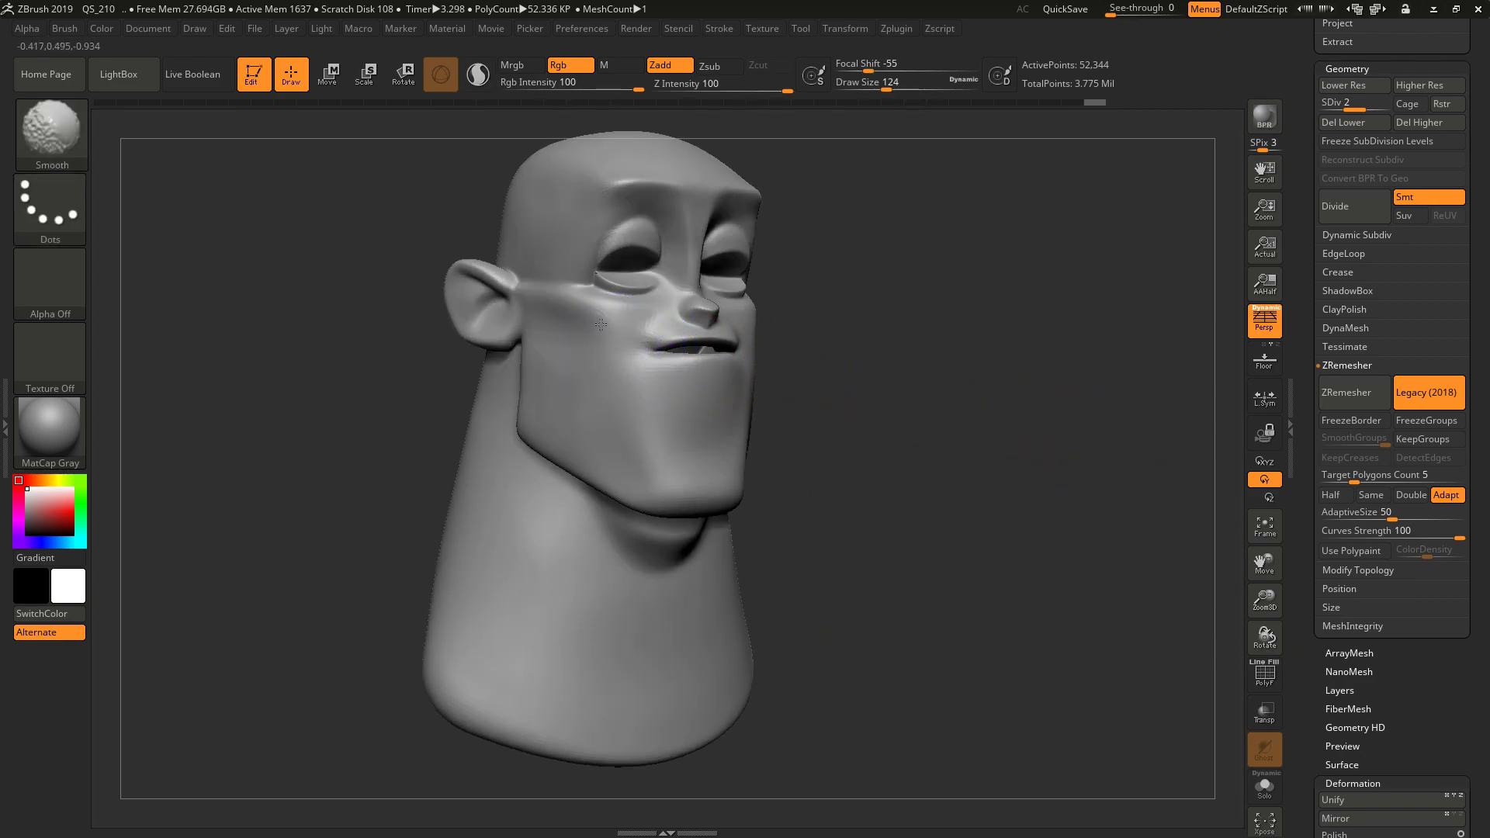
mouse_move(858, 422)
mouse_down()
mouse_move(1022, 426)
mouse_move(1027, 450)
mouse_move(777, 363)
mouse_up()
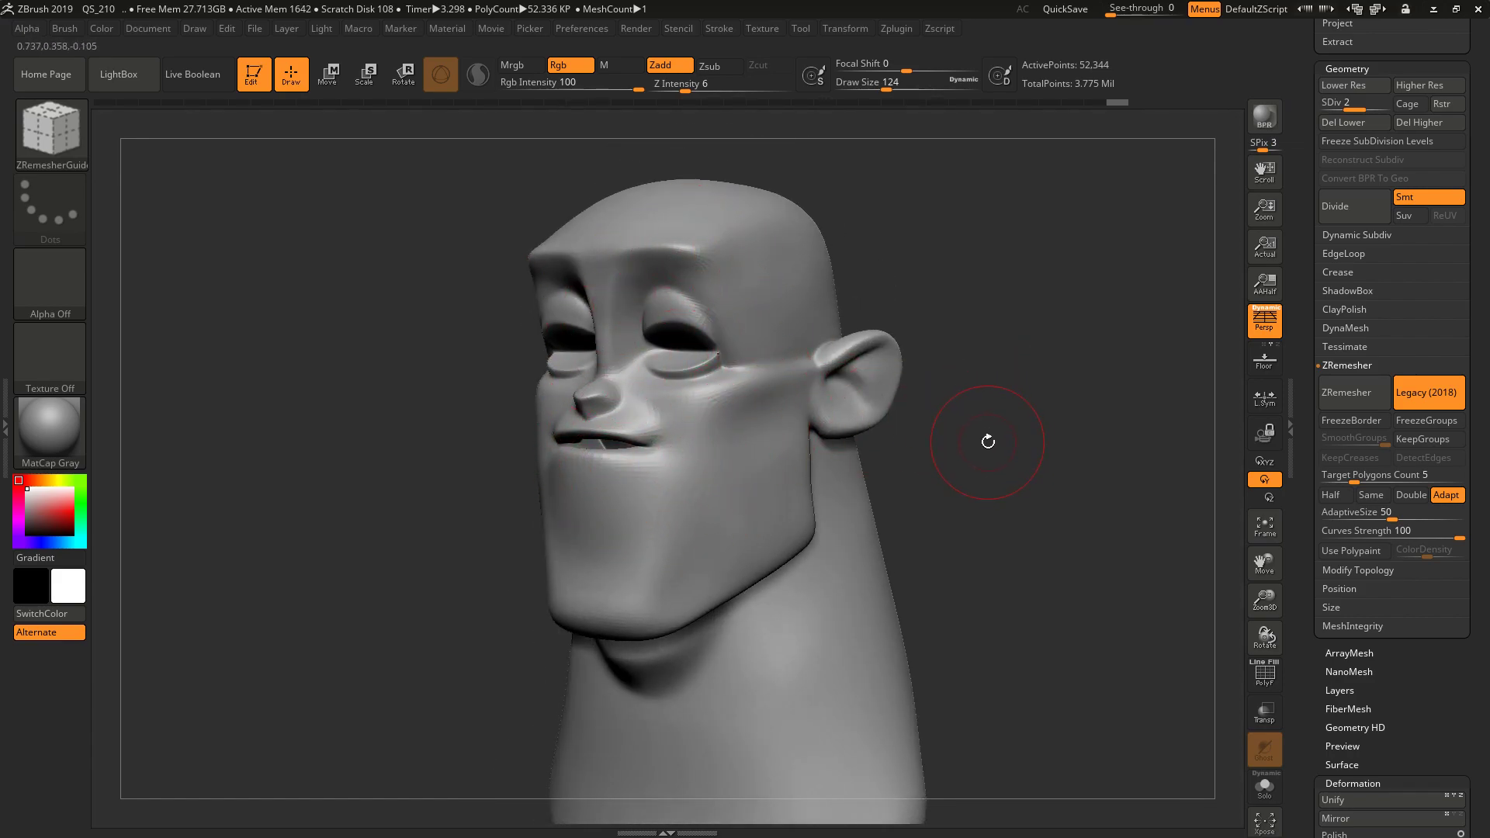
- Show the eyes subtool Cours2_Head_02 and the eyebrows subtool Cours2_Head_05 with the remeshed head in front view
drag(1076, 437, 1169, 407)
drag(1314, 365, 1280, 609)
drag(1323, 541, 1326, 385)
click(1456, 469)
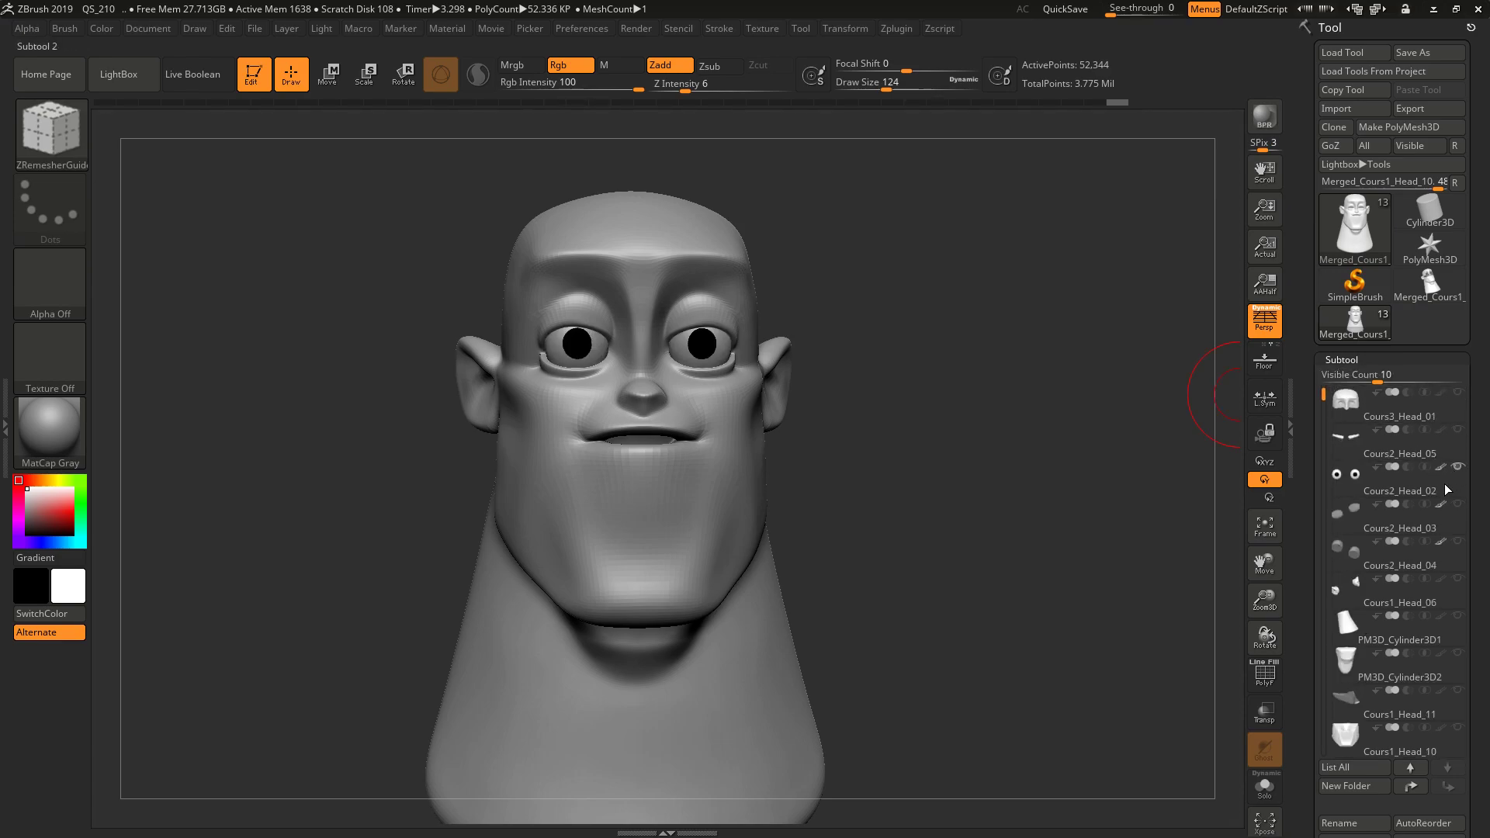
click(1456, 429)
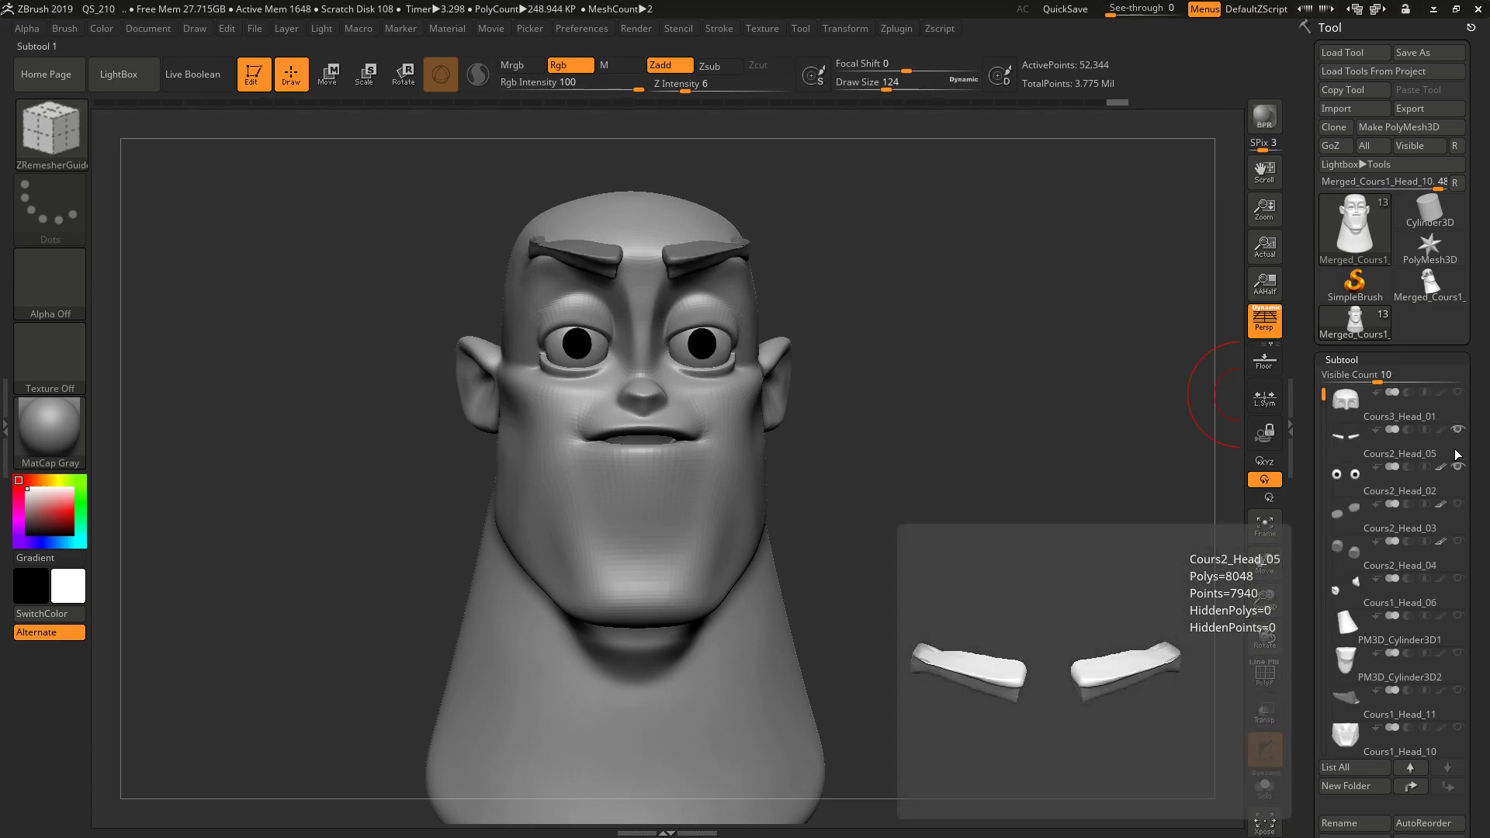
- Hide the eyebrows subtool Cours2_Head_05 and raise the head to subdivision level 3
drag(1187, 373, 1051, 481)
click(1457, 430)
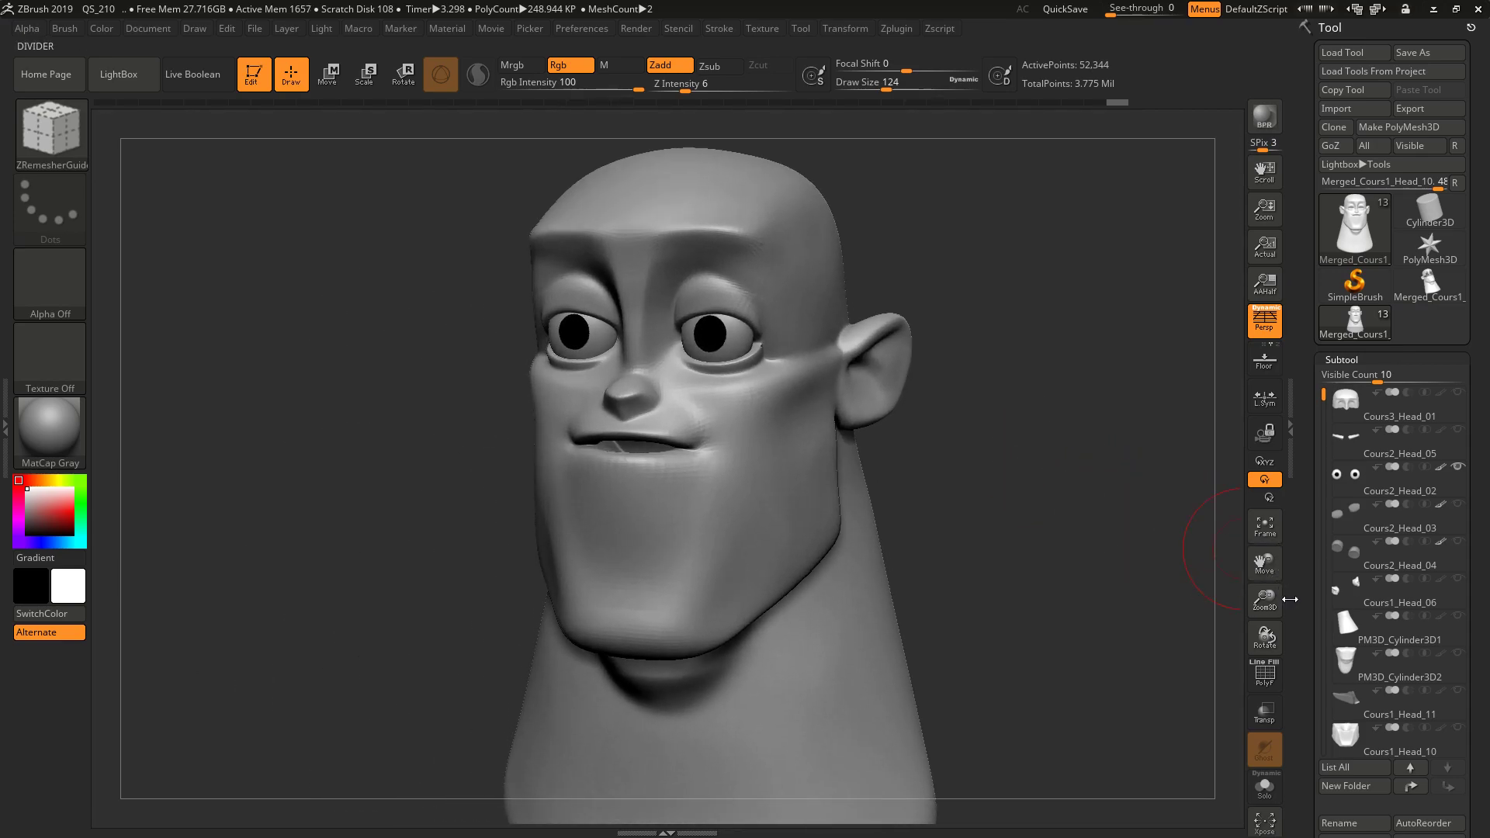
drag(1304, 626, 1310, 578)
scroll(1310, 578, down, 10)
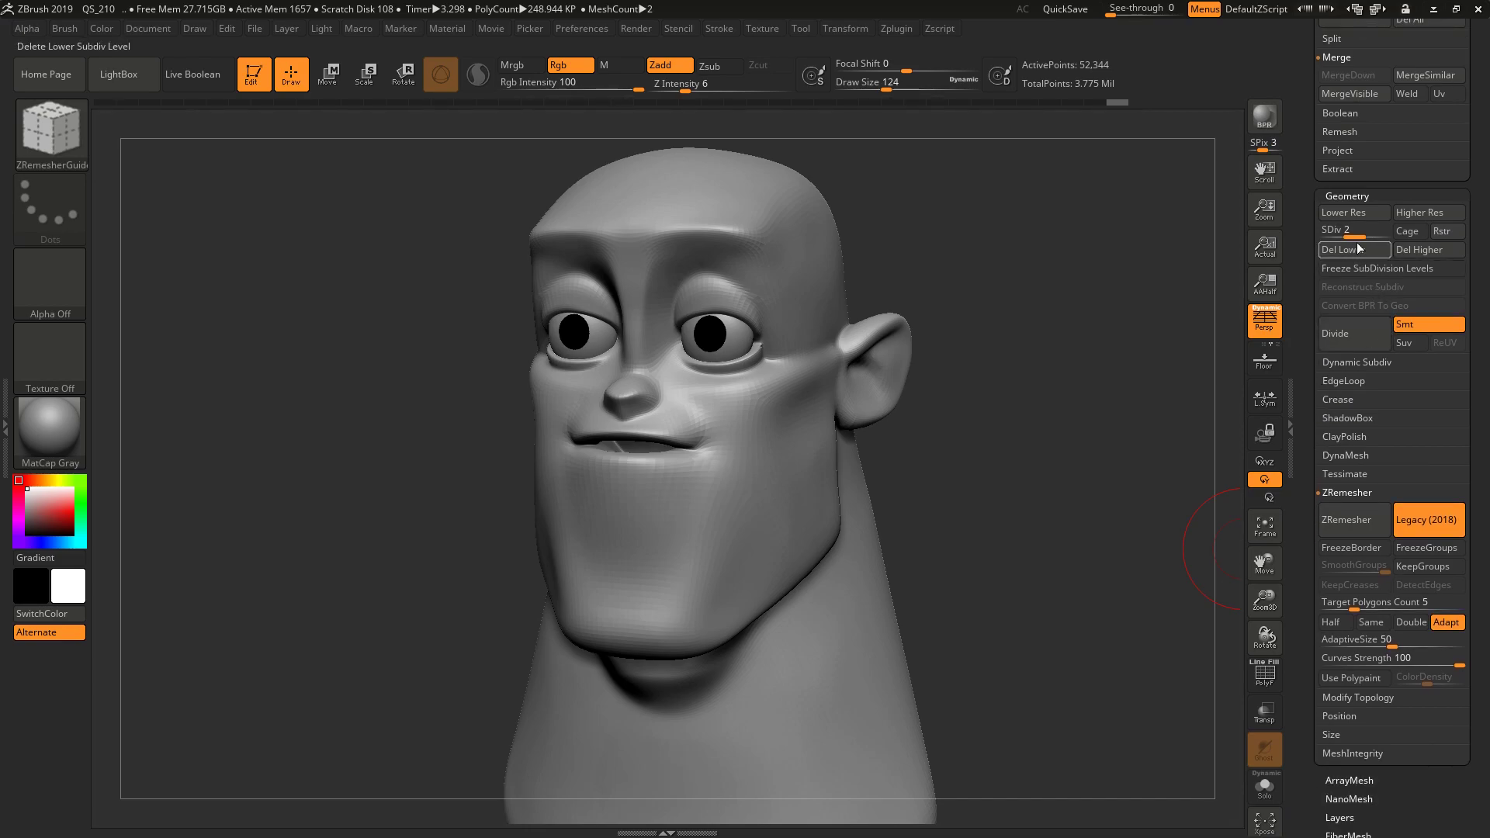
drag(1379, 237, 1381, 237)
- Carve the creases around the nostrils with DamStandard at draw size 25 and smooth the area above the upper lip
drag(1001, 341, 1036, 412)
drag(1016, 463, 1117, 496)
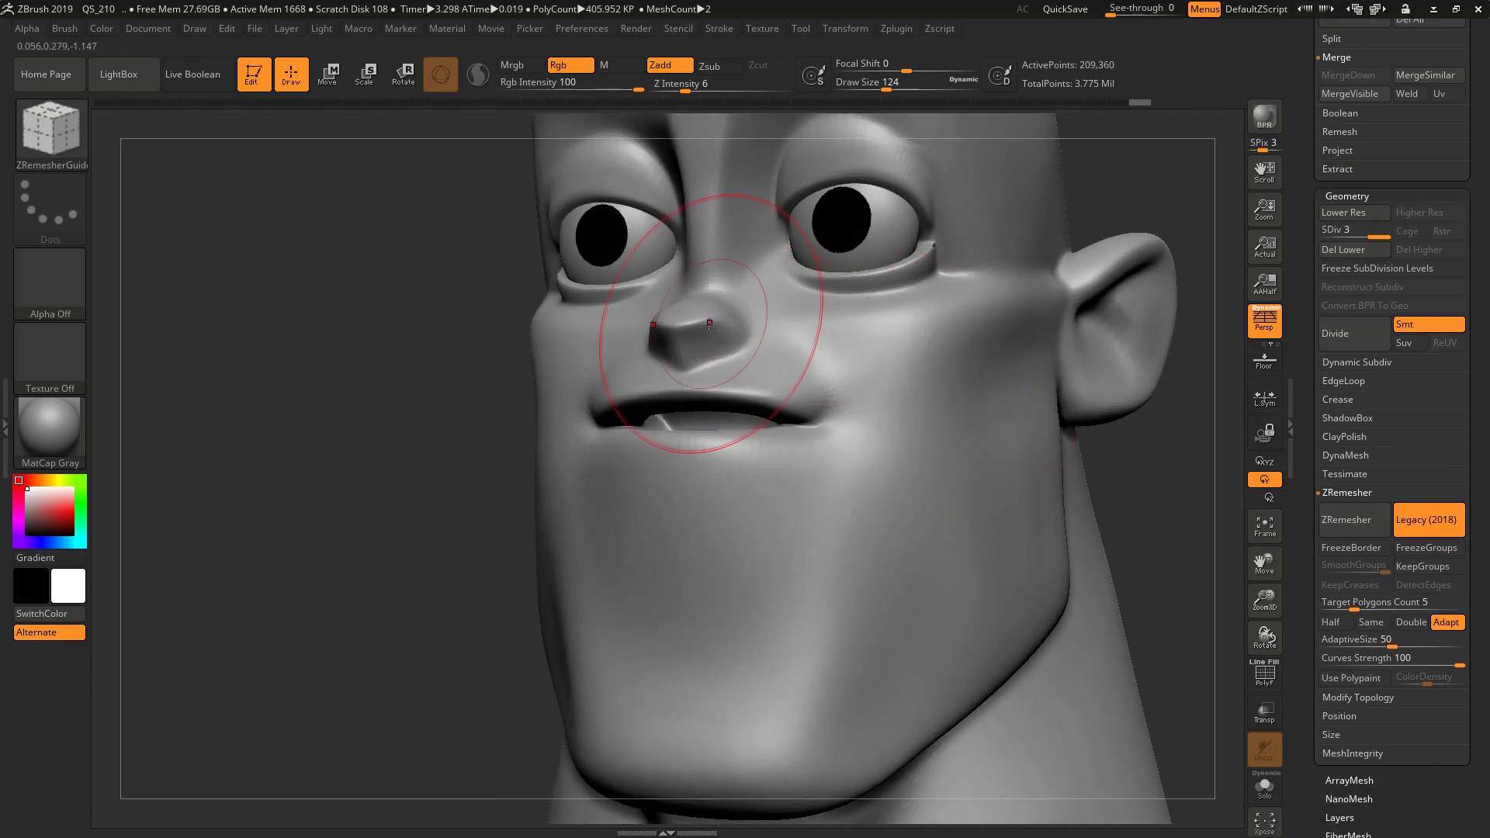
key(b)
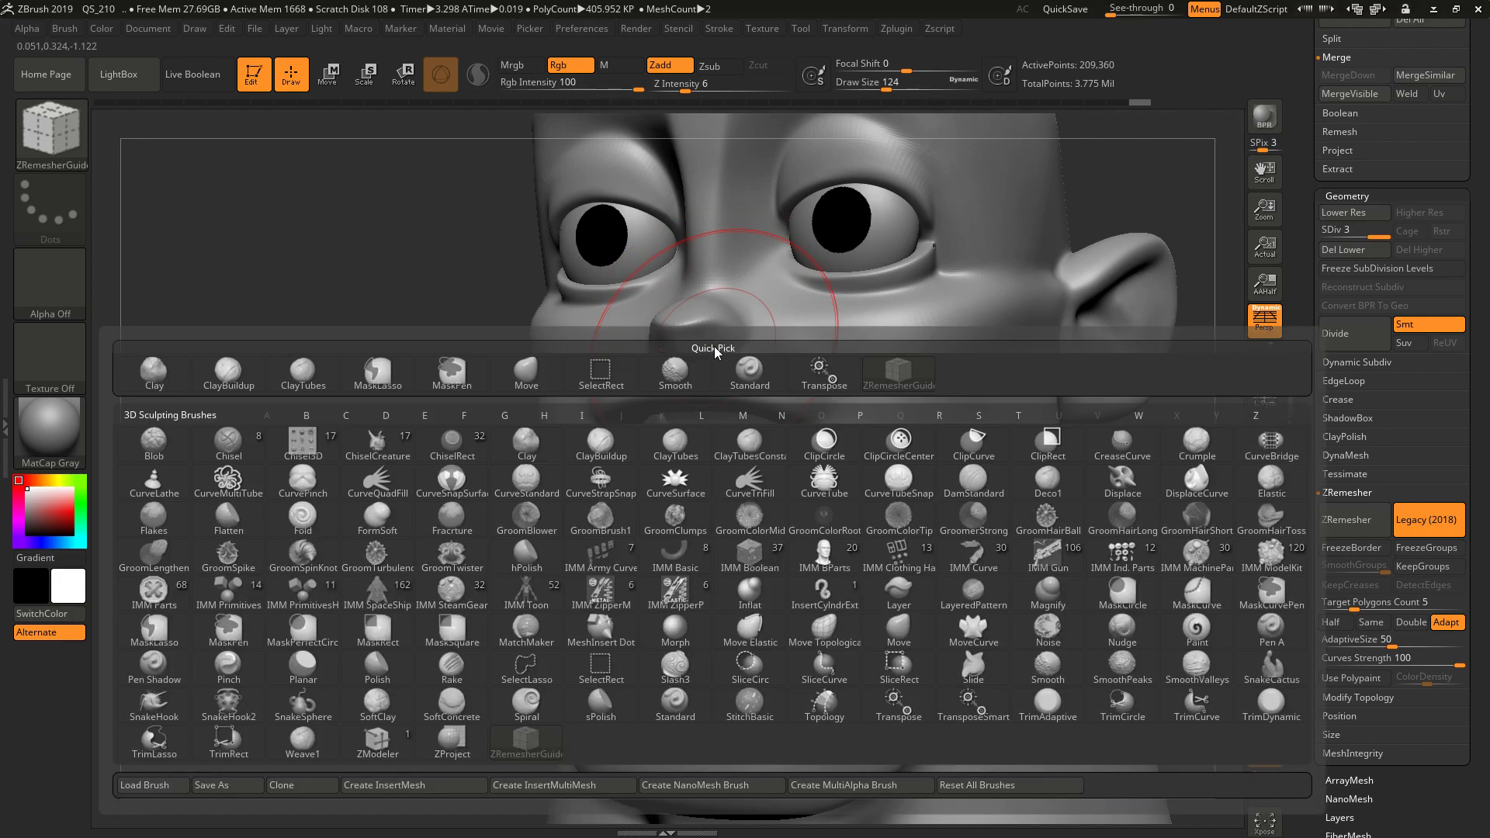
key(d)
key(s)
key(s)
mouse_move(732, 346)
mouse_down()
mouse_move(712, 347)
mouse_move(746, 347)
mouse_move(708, 333)
mouse_up()
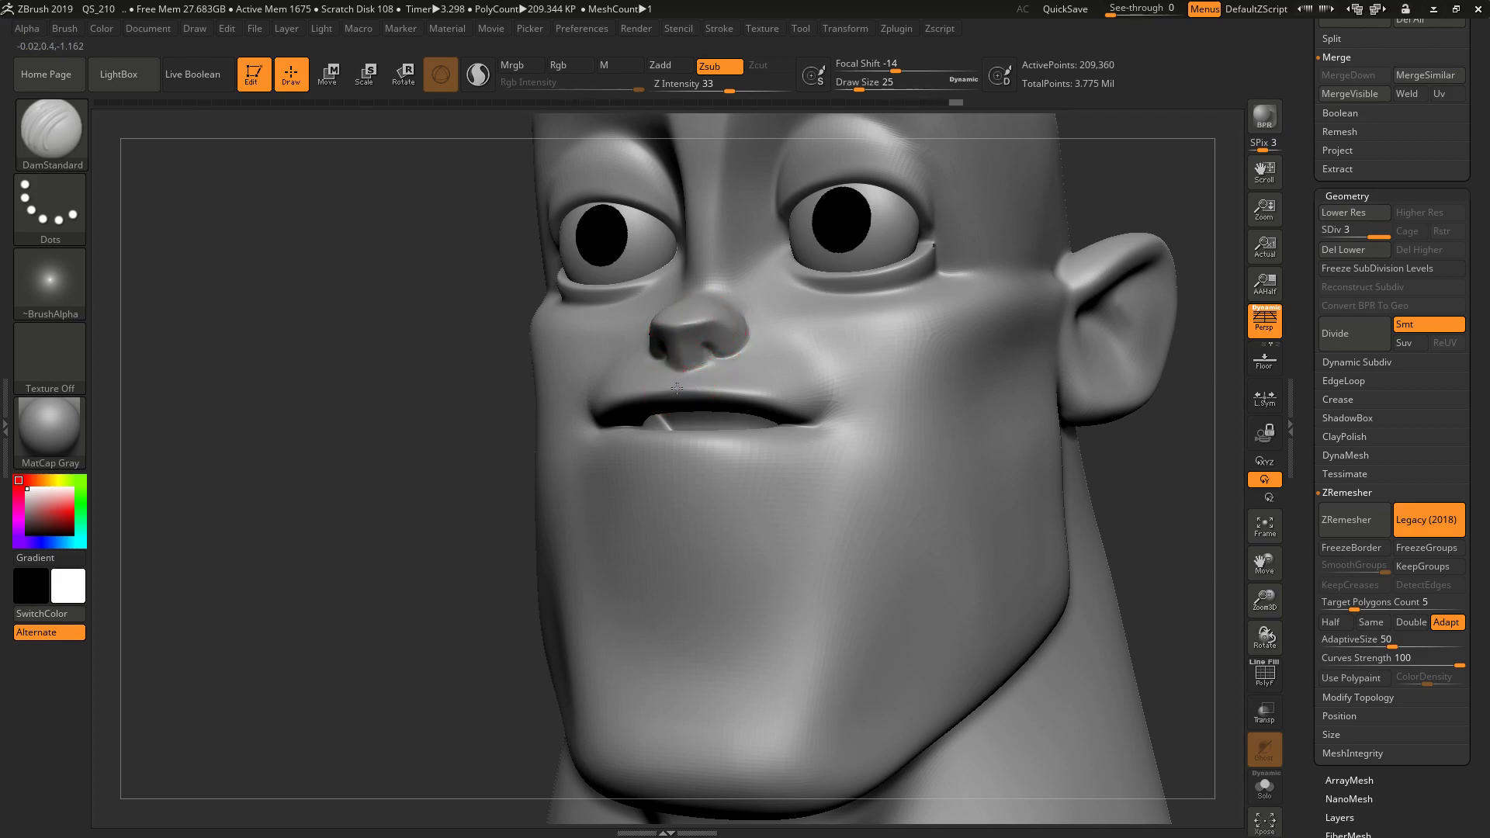
mouse_move(718, 390)
shift+mouse_down()
mouse_move(768, 396)
mouse_move(698, 391)
shift+mouse_up()
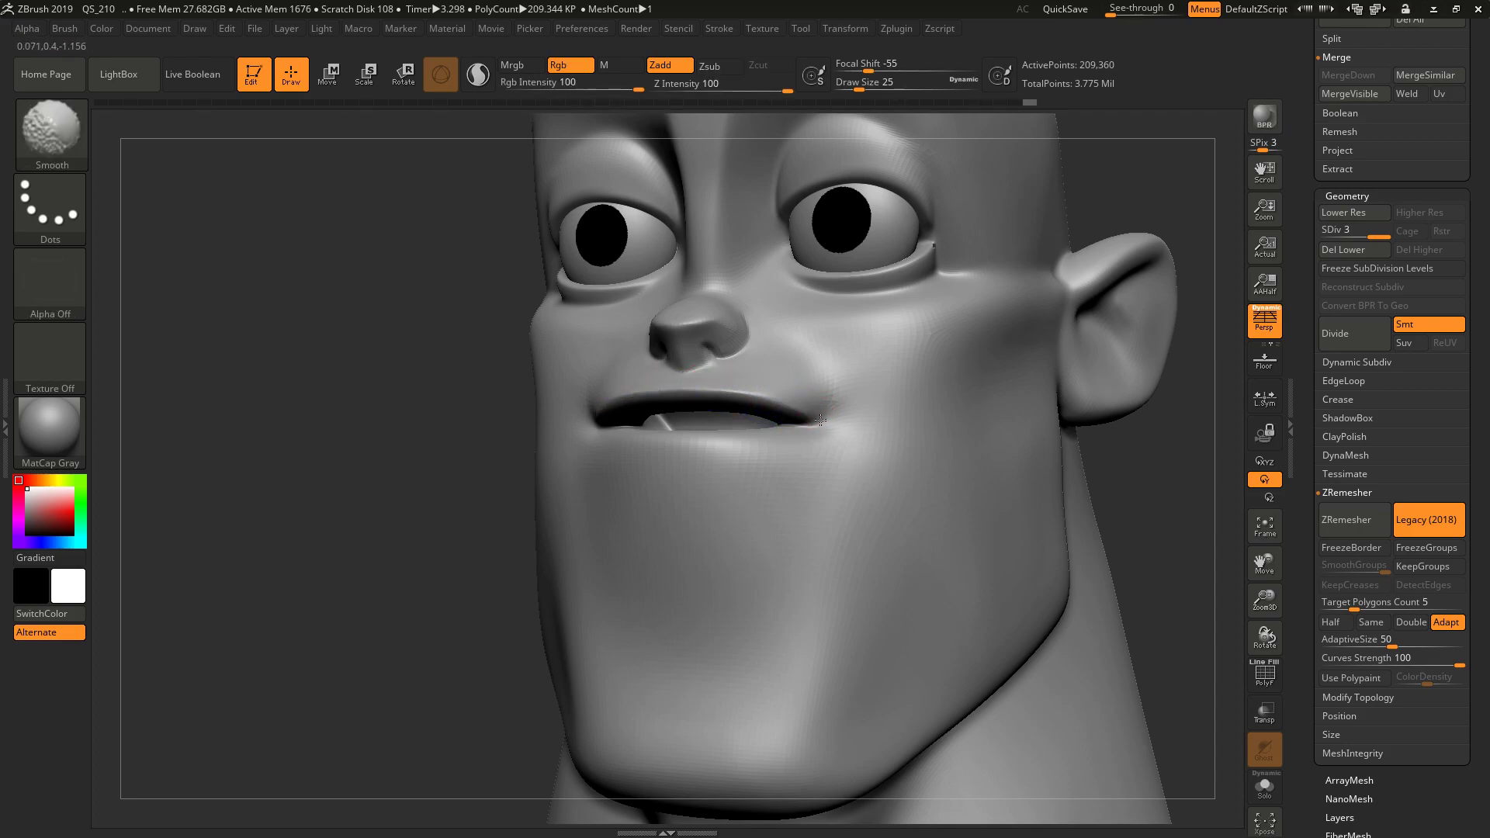
- Carve a thin crease below the lower lip, undoing the first stroke, and soften it with Smooth
mouse_move(1176, 496)
mouse_down()
mouse_move(1133, 444)
mouse_move(854, 444)
mouse_up()
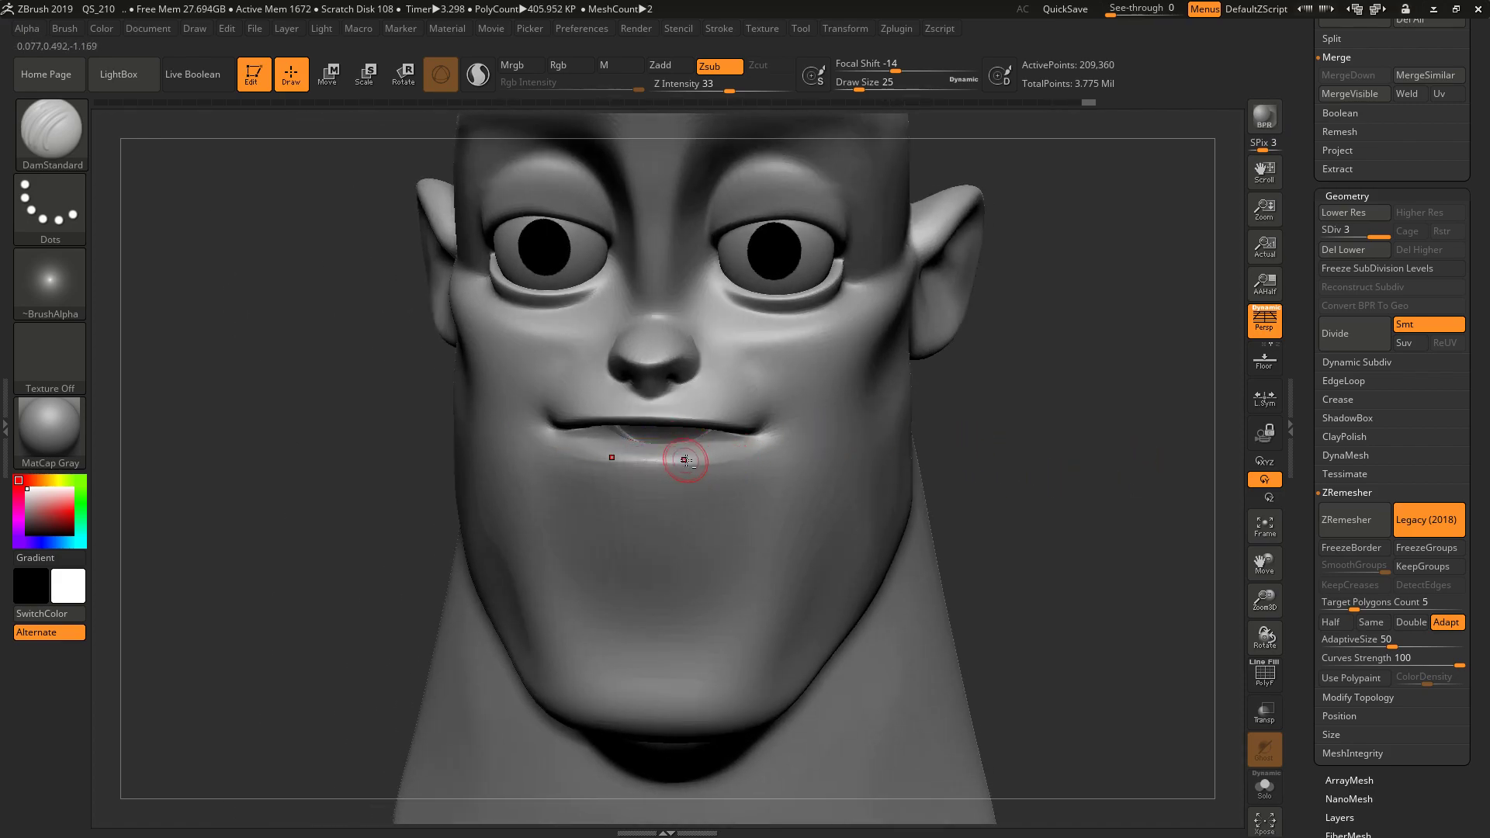
key(ctrl+z)
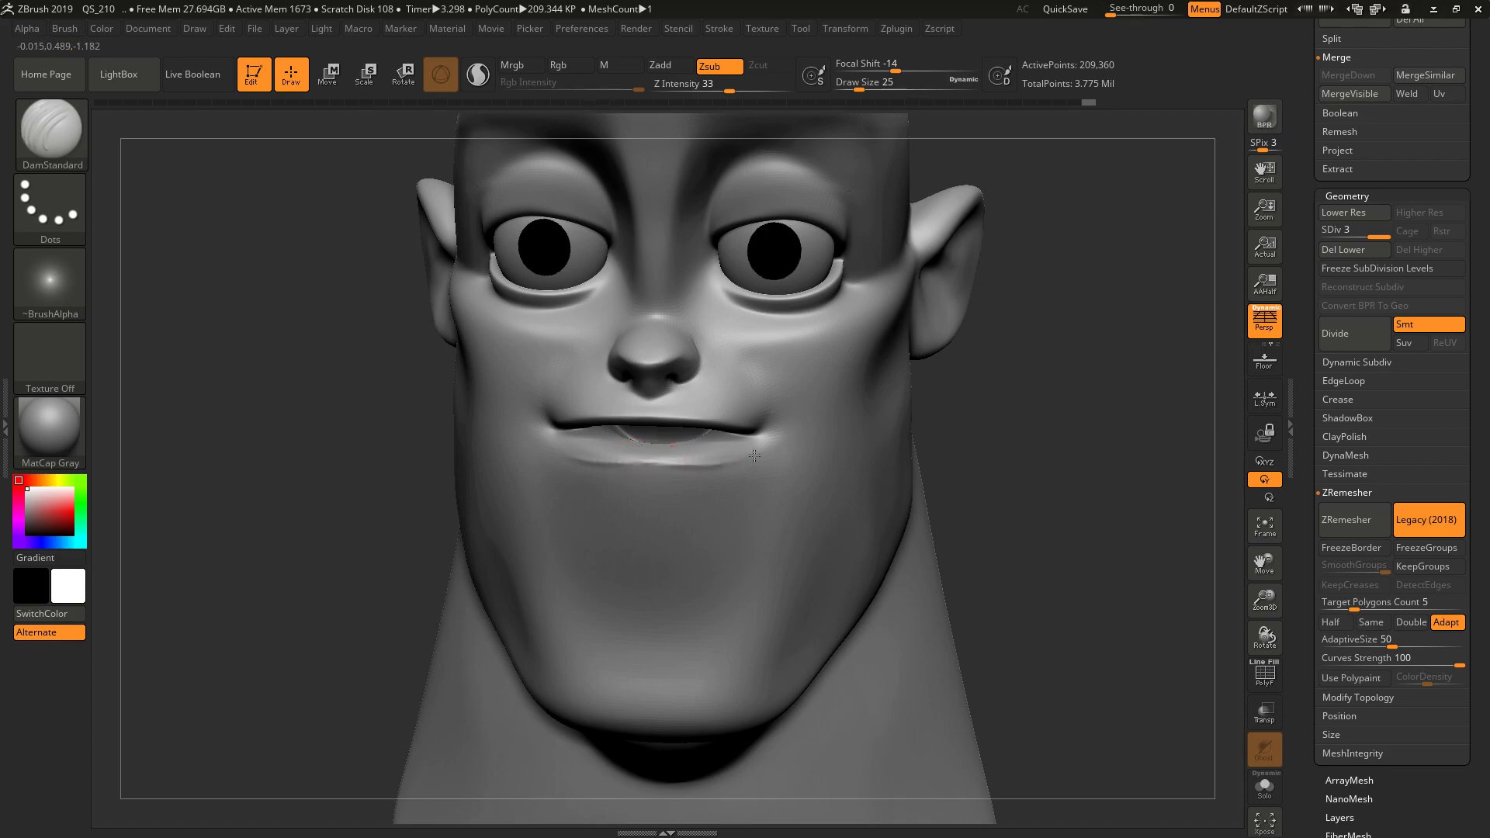
shift+drag(636, 457, 717, 458)
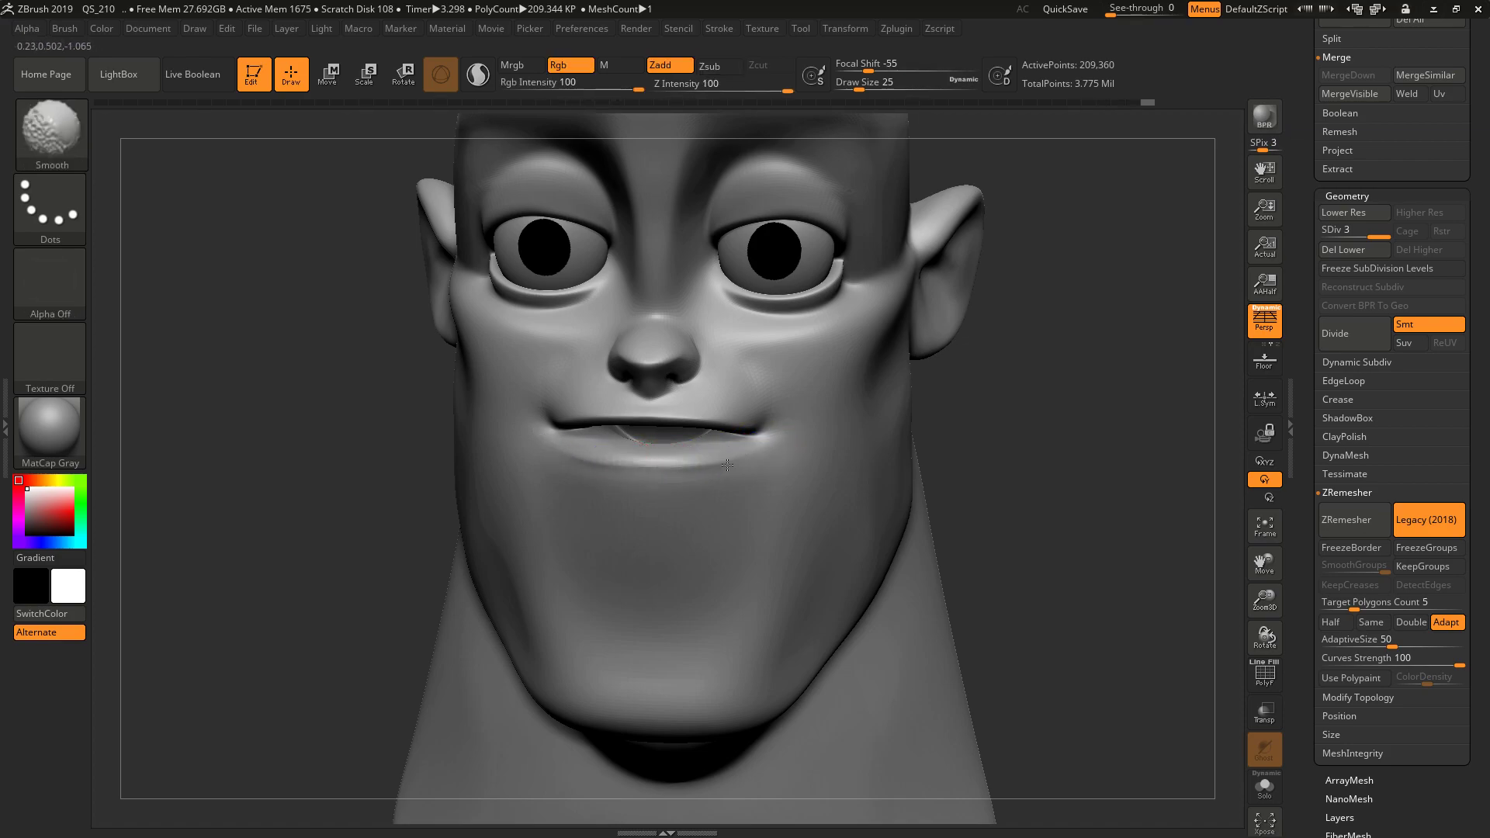
- Carve a short horizontal crease across the chin below the mouth and soften it
mouse_move(1025, 502)
mouse_down()
mouse_move(1102, 485)
mouse_move(1009, 411)
mouse_move(1109, 423)
mouse_move(1050, 416)
mouse_move(1040, 454)
mouse_up()
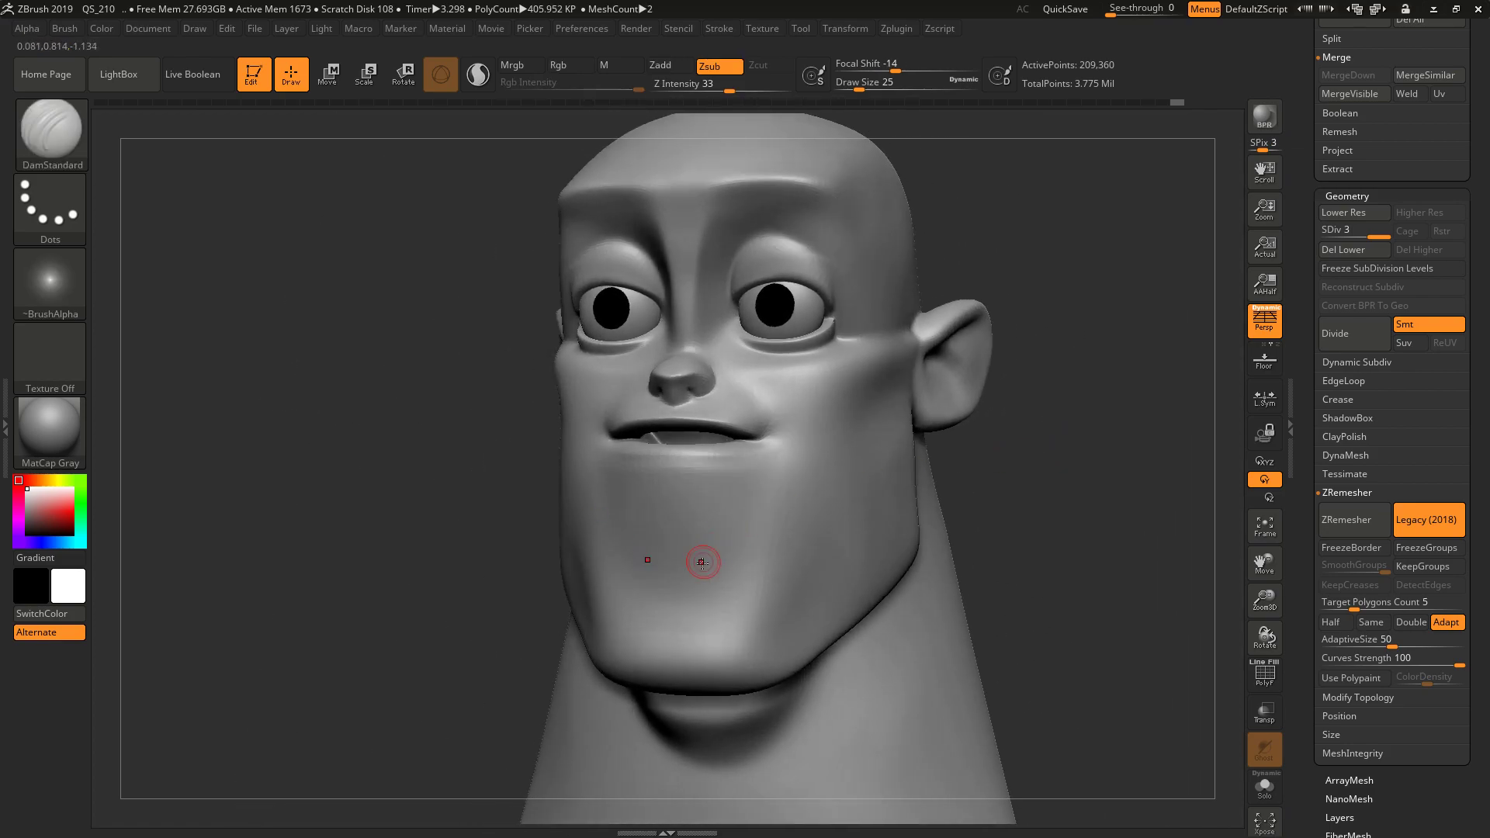
drag(654, 593, 732, 599)
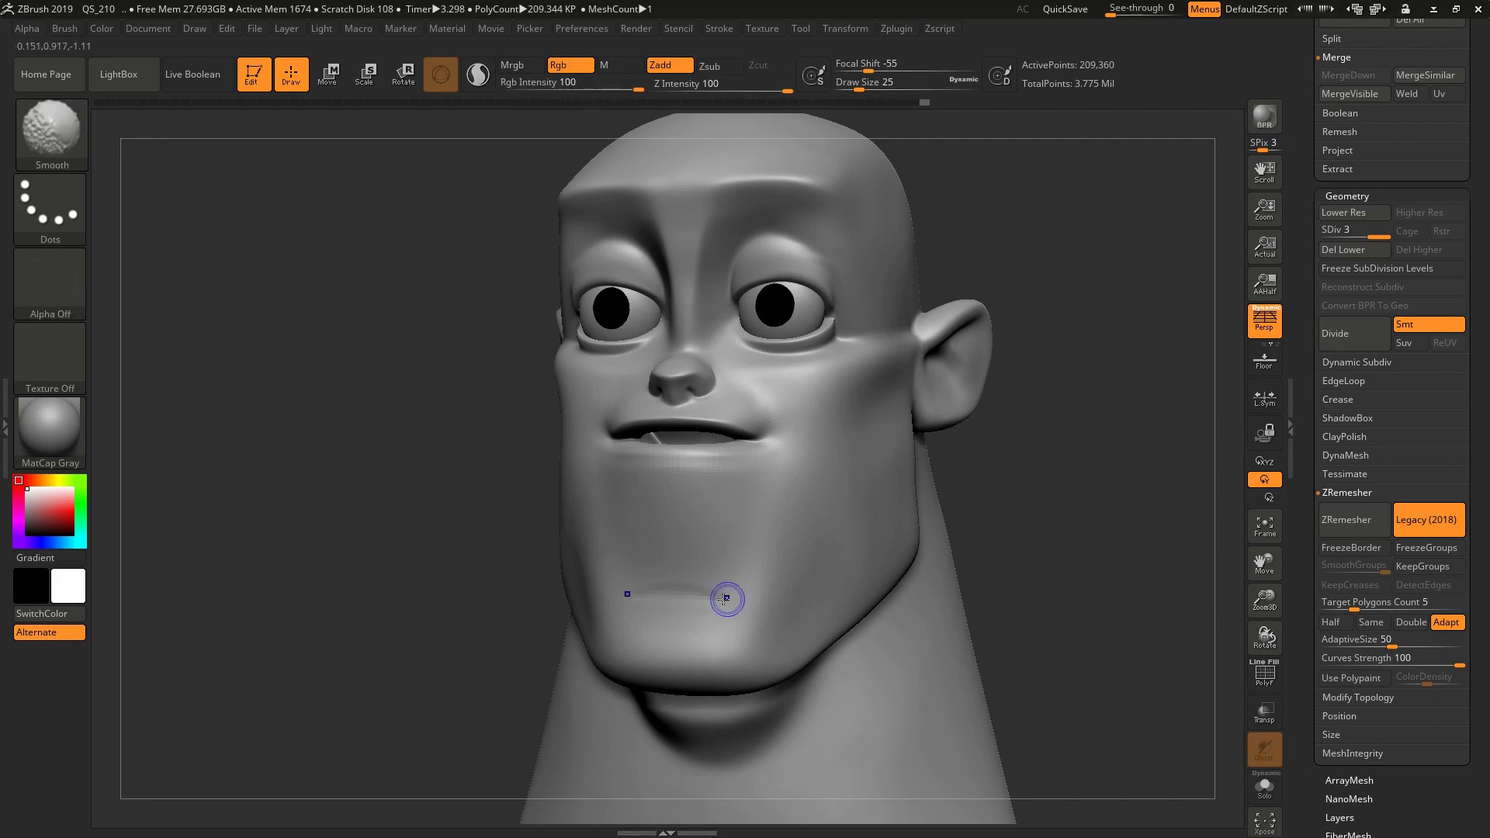
mouse_move(643, 590)
mouse_down()
mouse_move(708, 592)
mouse_move(660, 590)
mouse_up()
- Smooth the skin around the outer corner of the eye
mouse_move(1043, 586)
mouse_down()
mouse_move(928, 582)
mouse_move(1074, 574)
mouse_move(1077, 326)
mouse_move(989, 349)
mouse_up()
shift+drag(799, 461, 789, 489)
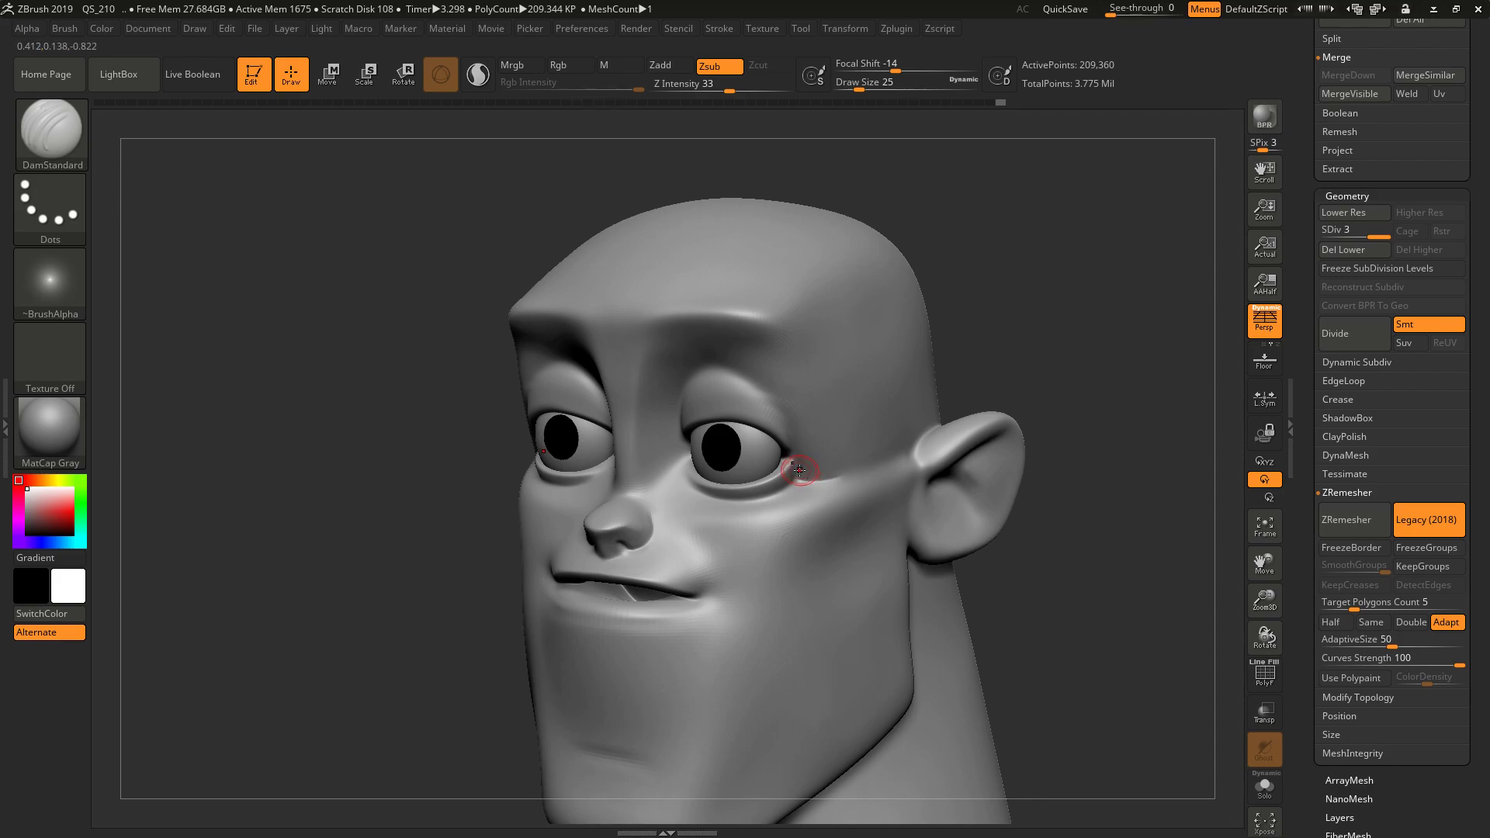
shift+drag(870, 450, 795, 475)
- Carve a hollow down the cheek toward the jaw with DamStandard at draw size 80 and smooth it
mouse_move(1045, 569)
mouse_down()
mouse_move(1074, 589)
mouse_move(1041, 562)
mouse_up()
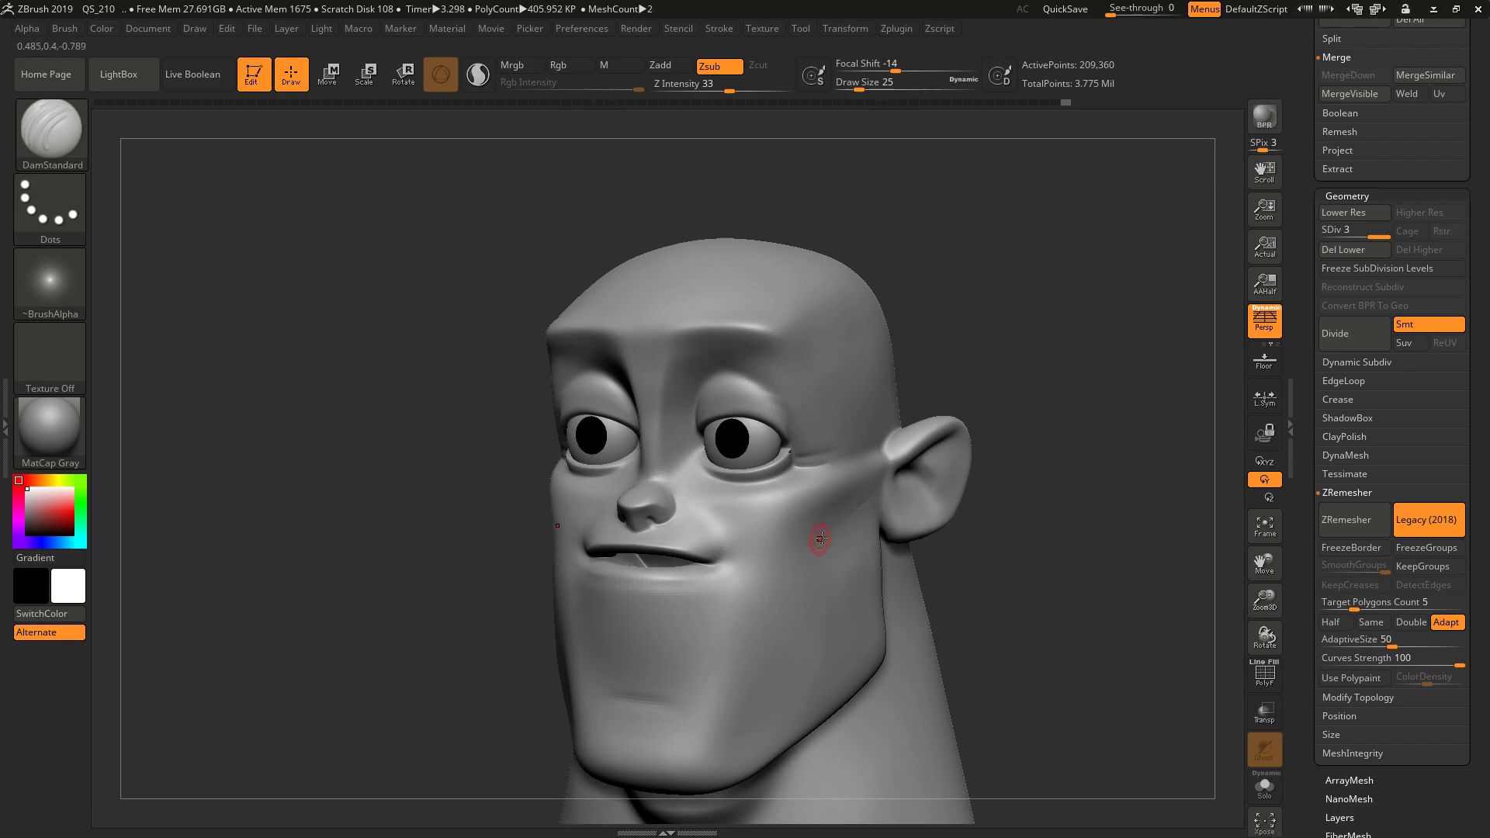
key(s)
mouse_move(834, 521)
mouse_down()
mouse_move(813, 539)
mouse_move(877, 484)
mouse_move(792, 525)
mouse_up()
mouse_move(964, 542)
mouse_down()
mouse_move(1017, 566)
mouse_move(978, 547)
mouse_up()
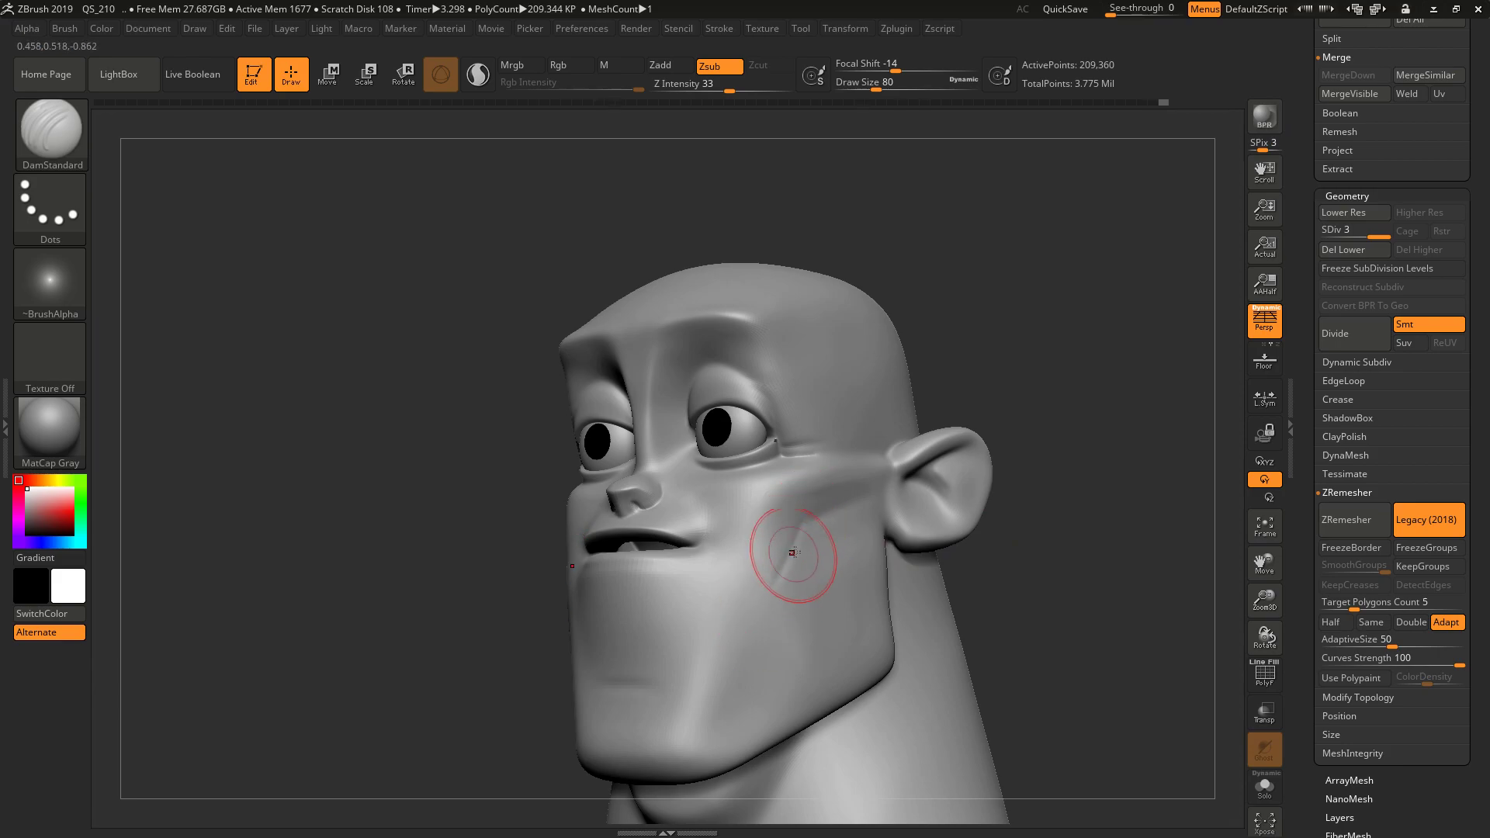
drag(802, 525, 742, 664)
mouse_move(808, 518)
shift+mouse_down()
mouse_move(728, 694)
mouse_move(764, 597)
mouse_move(733, 675)
mouse_move(715, 668)
mouse_move(718, 641)
shift+mouse_up()
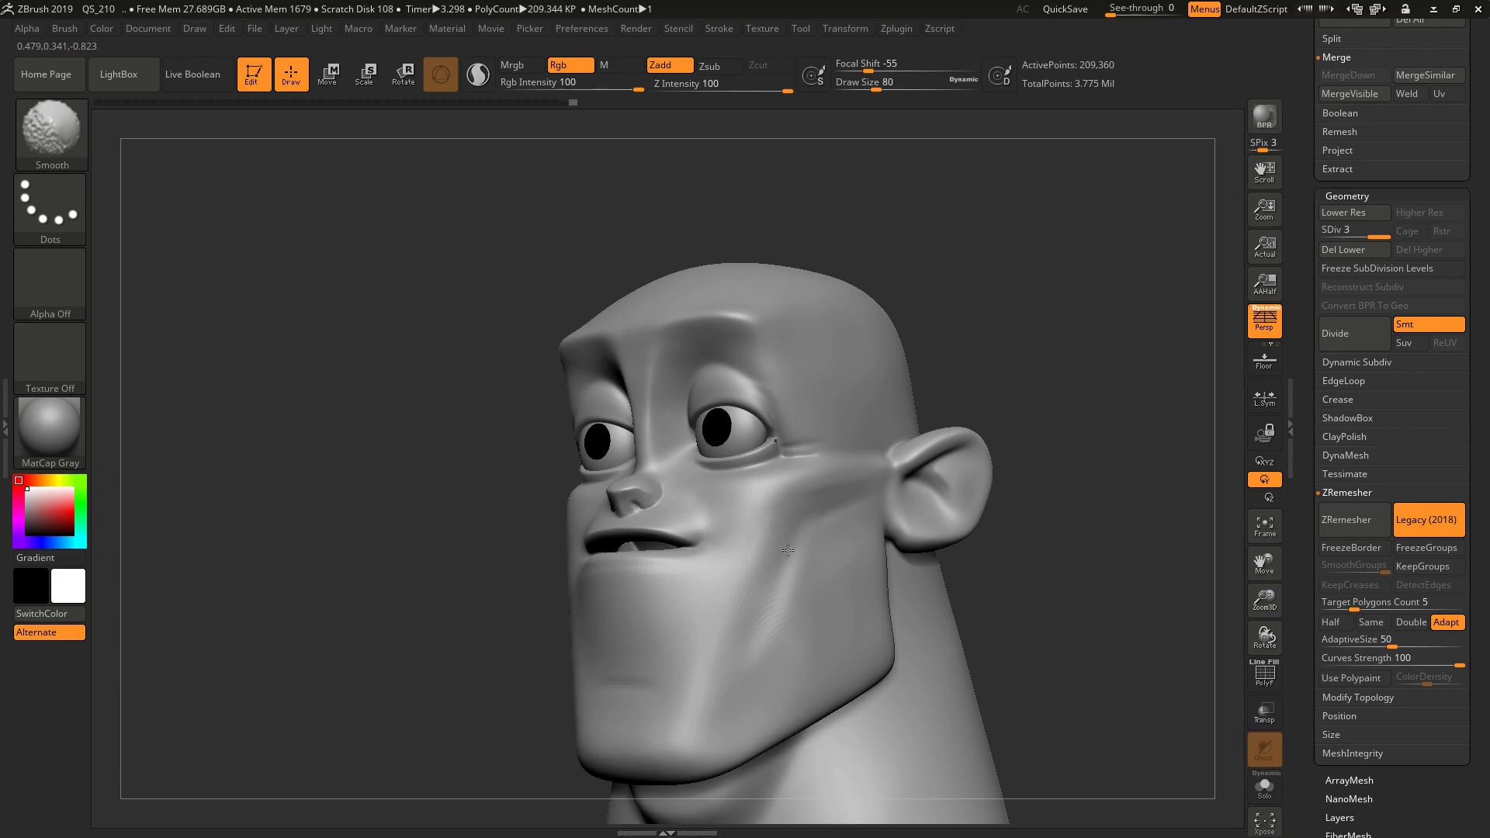
drag(986, 599, 1067, 598)
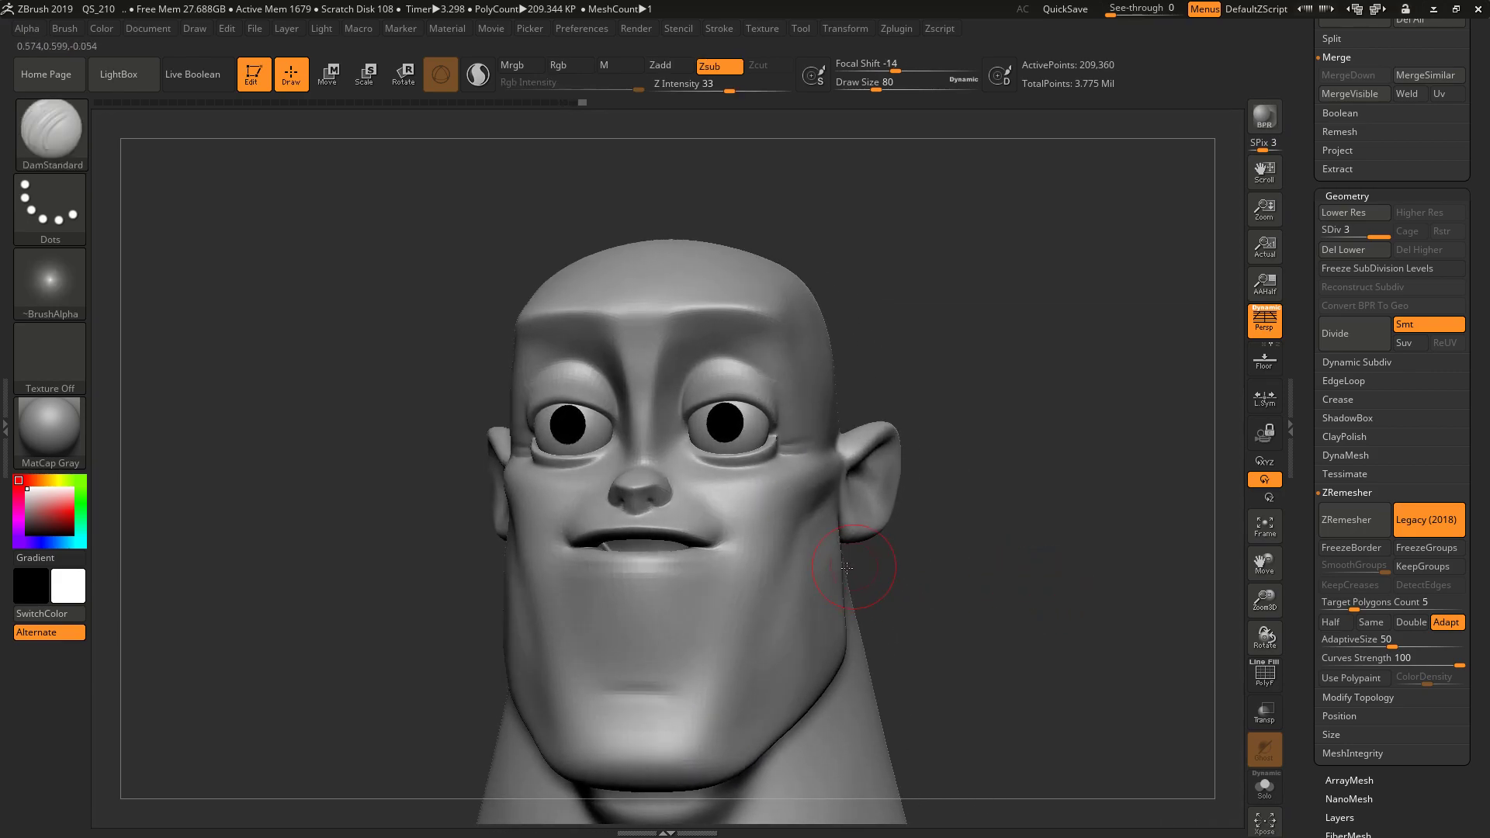
- Carve symmetrical vertical frown lines between the brows with DamStandard at draw size 46 and smooth their edges
drag(1037, 450, 784, 438)
key(s)
drag(663, 443, 654, 443)
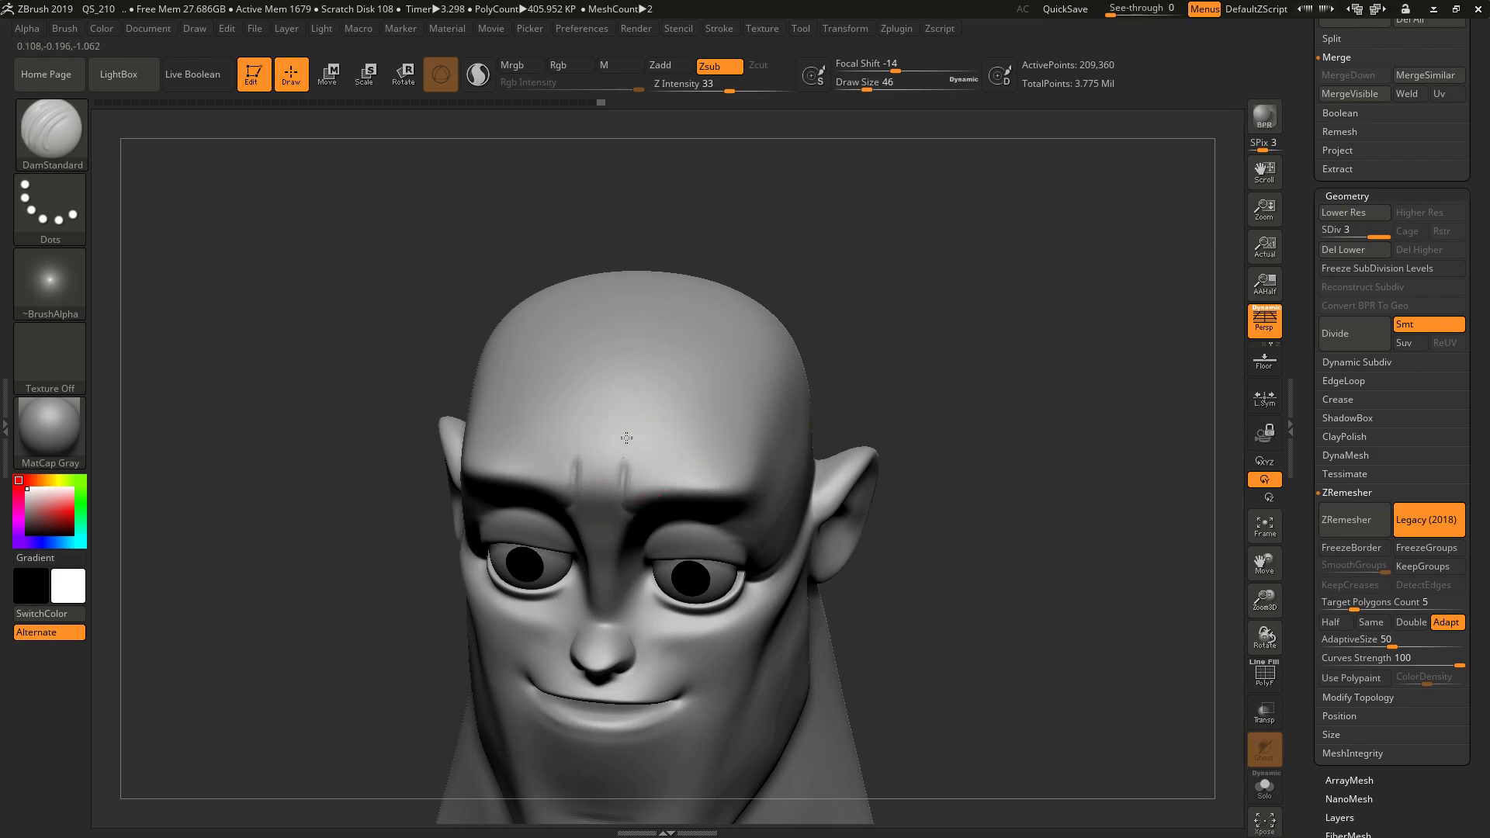
drag(937, 441, 958, 405)
mouse_move(621, 452)
shift+mouse_down()
mouse_move(625, 496)
mouse_move(617, 443)
mouse_move(622, 458)
shift+mouse_up()
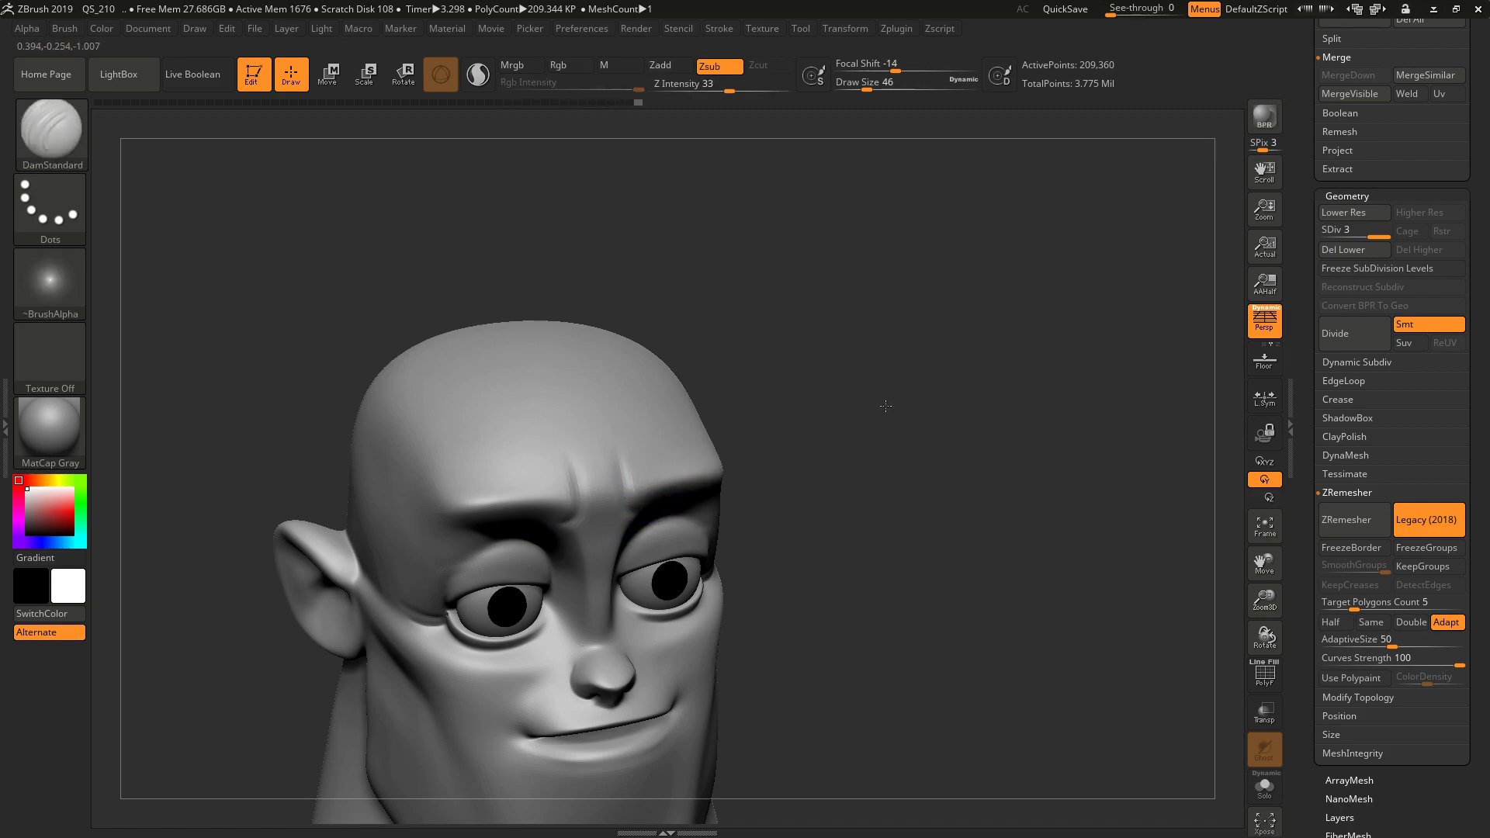
drag(891, 412, 822, 384)
shift+drag(630, 488, 657, 513)
drag(909, 433, 857, 430)
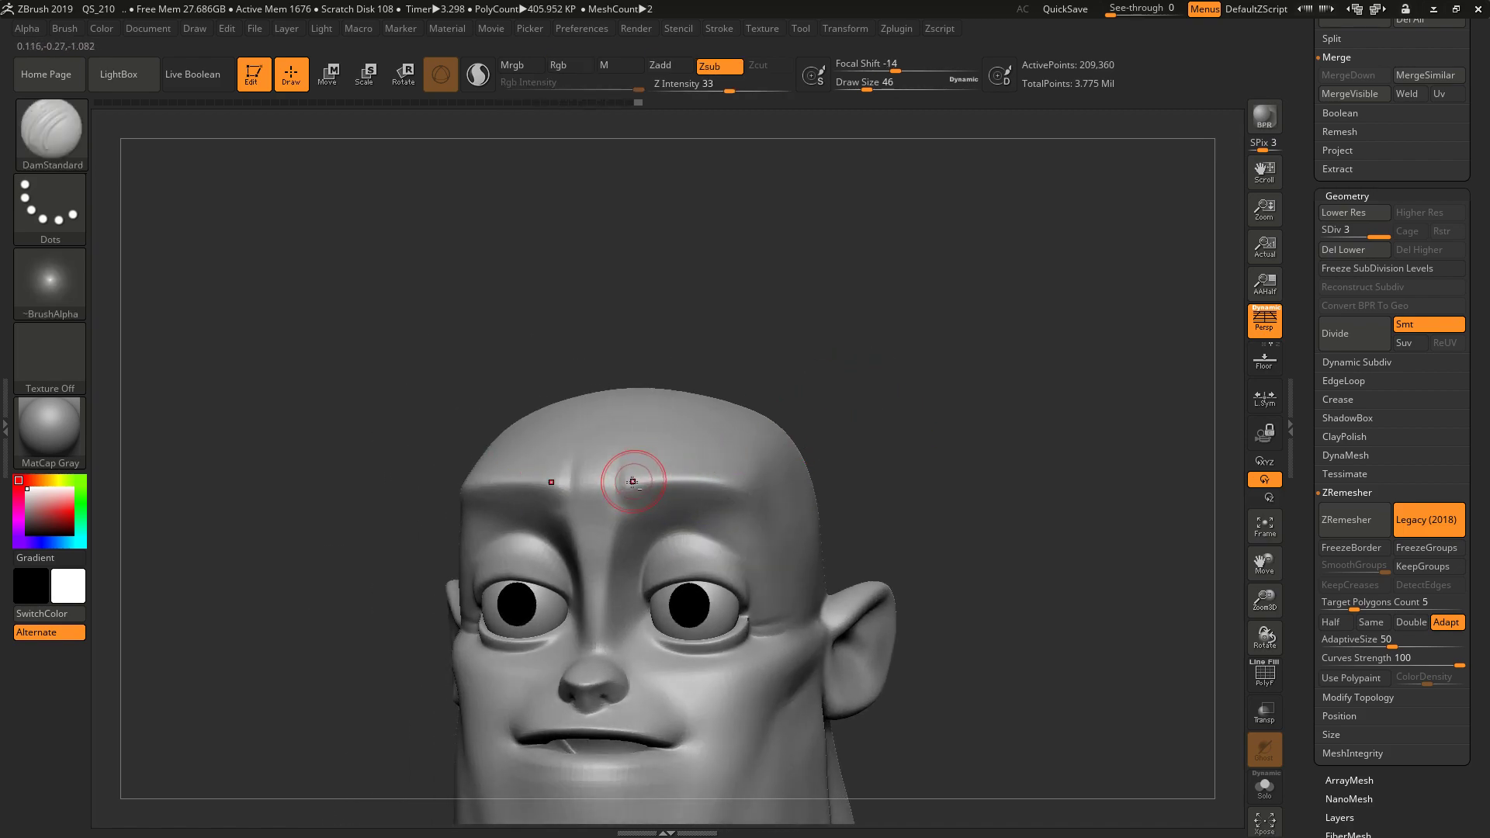
key(ctrl)
key(ctrl)
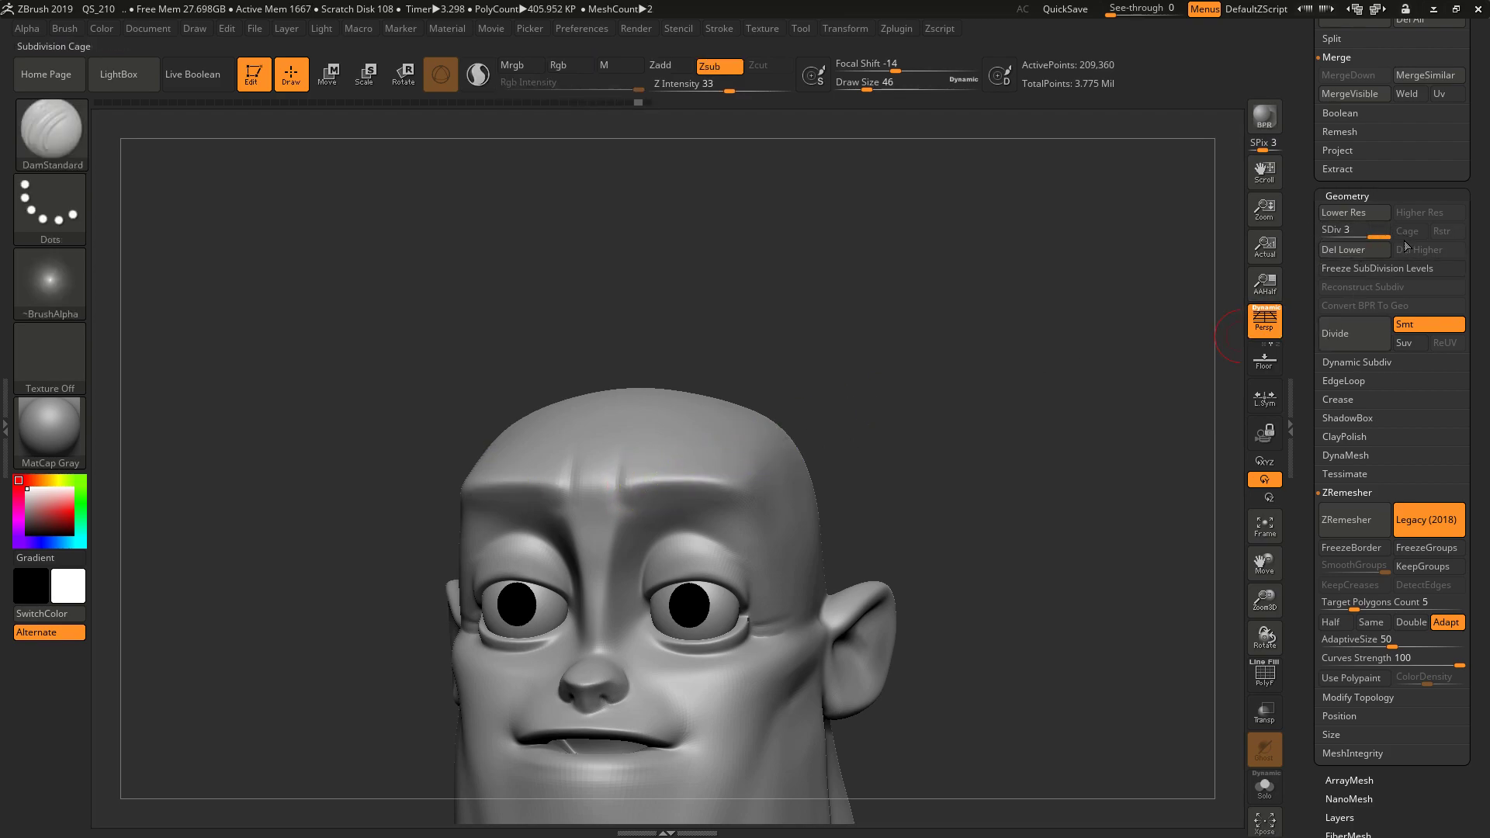
- Deepen the frown lines from the forehead toward the bridge of the nose and blend them with Smooth
drag(1021, 322, 954, 317)
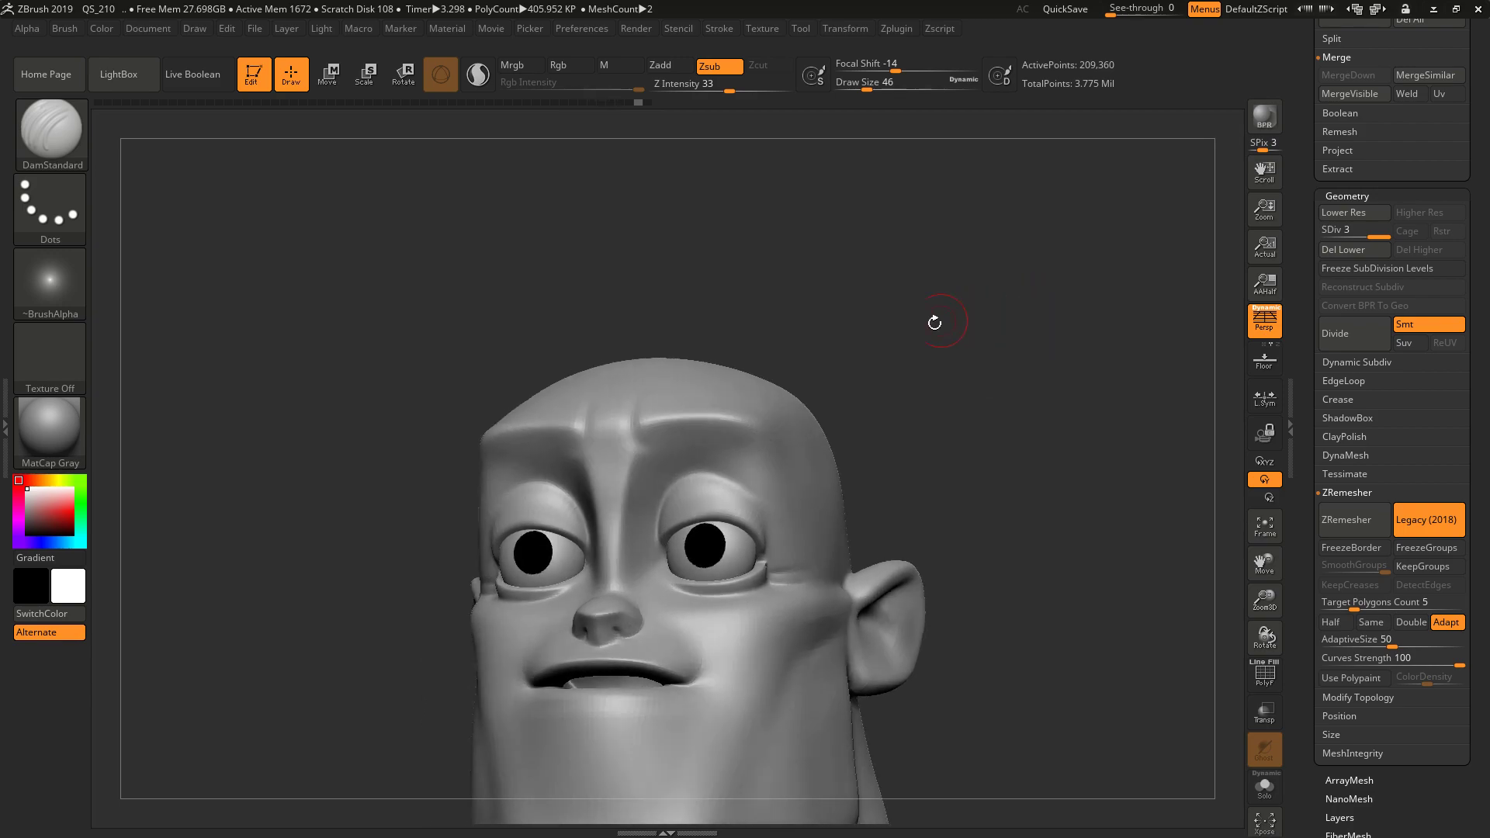
mouse_move(633, 427)
mouse_down()
mouse_move(662, 492)
mouse_move(636, 441)
mouse_up()
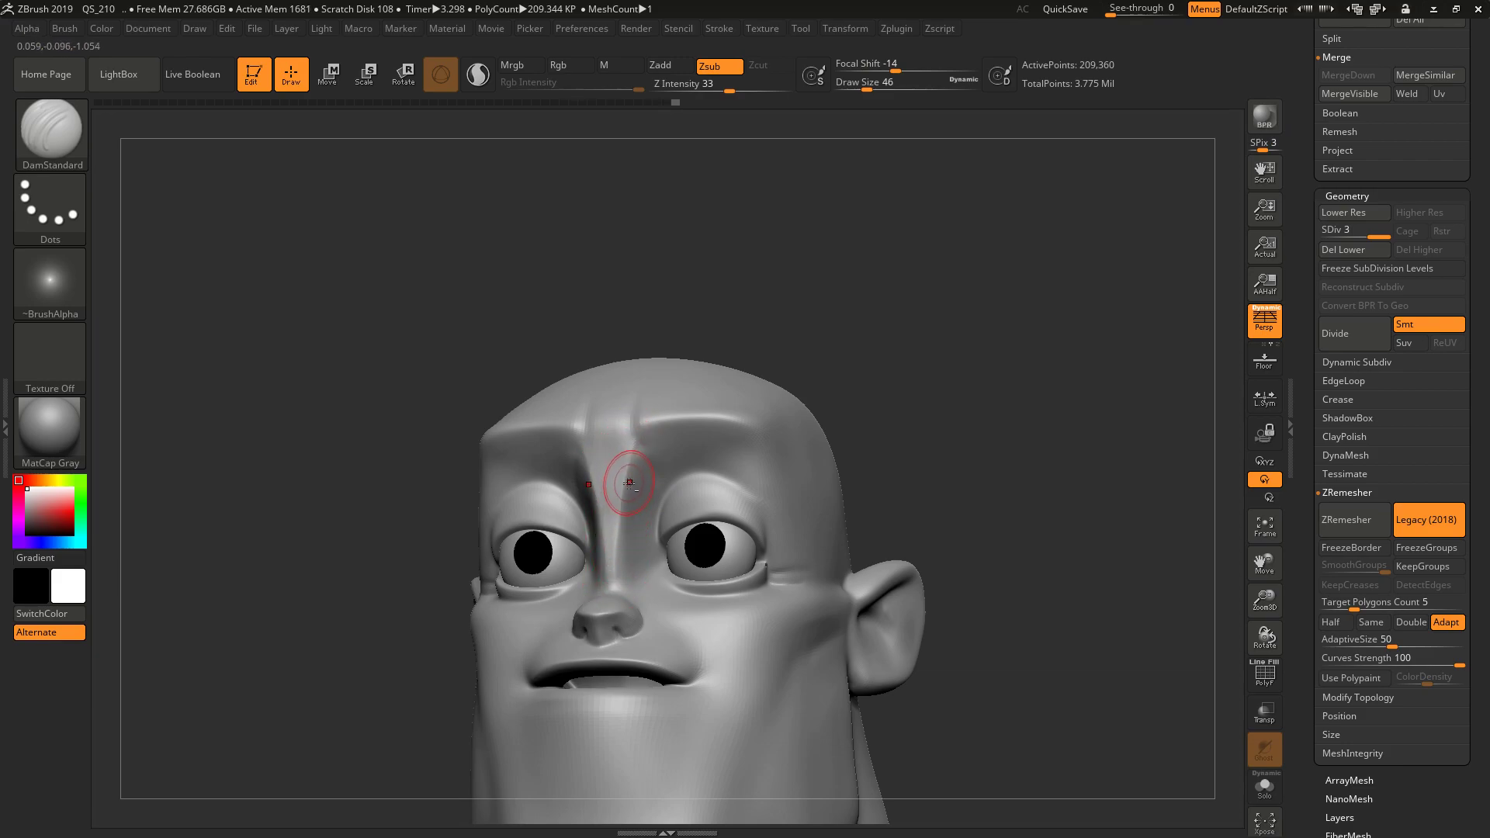
drag(619, 564, 618, 556)
shift+drag(639, 442, 625, 532)
mouse_move(959, 355)
shift+mouse_down()
mouse_move(967, 385)
mouse_move(989, 384)
mouse_move(970, 392)
mouse_move(1000, 368)
shift+mouse_up()
drag(632, 382, 642, 420)
mouse_move(903, 344)
mouse_down()
mouse_move(954, 299)
mouse_move(934, 369)
mouse_move(853, 349)
mouse_up()
key(shift)
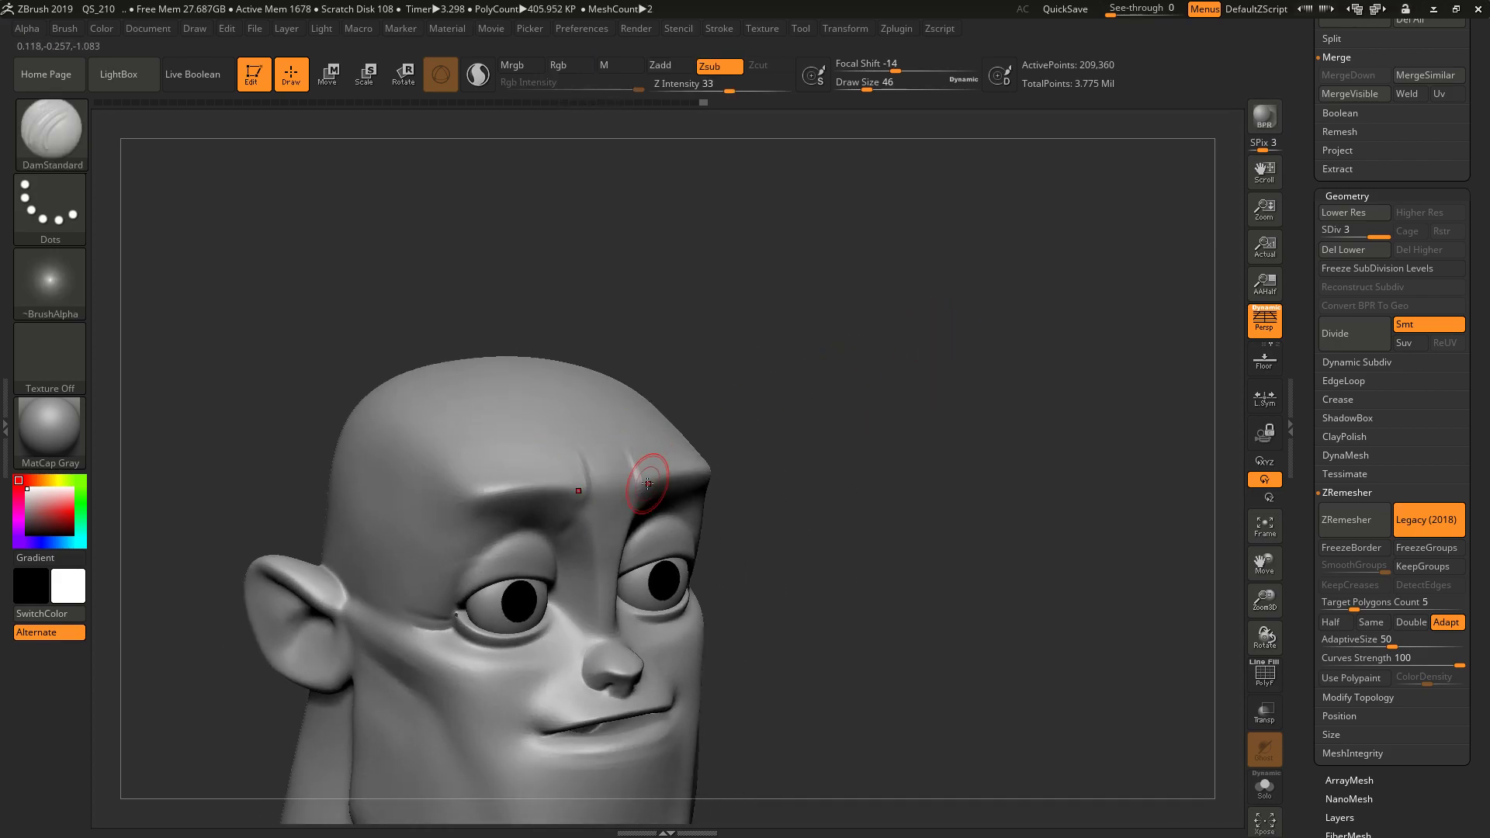
- Carve curved horizontal wrinkles across the forehead above the brows, extending them toward the temples
drag(943, 381, 875, 422)
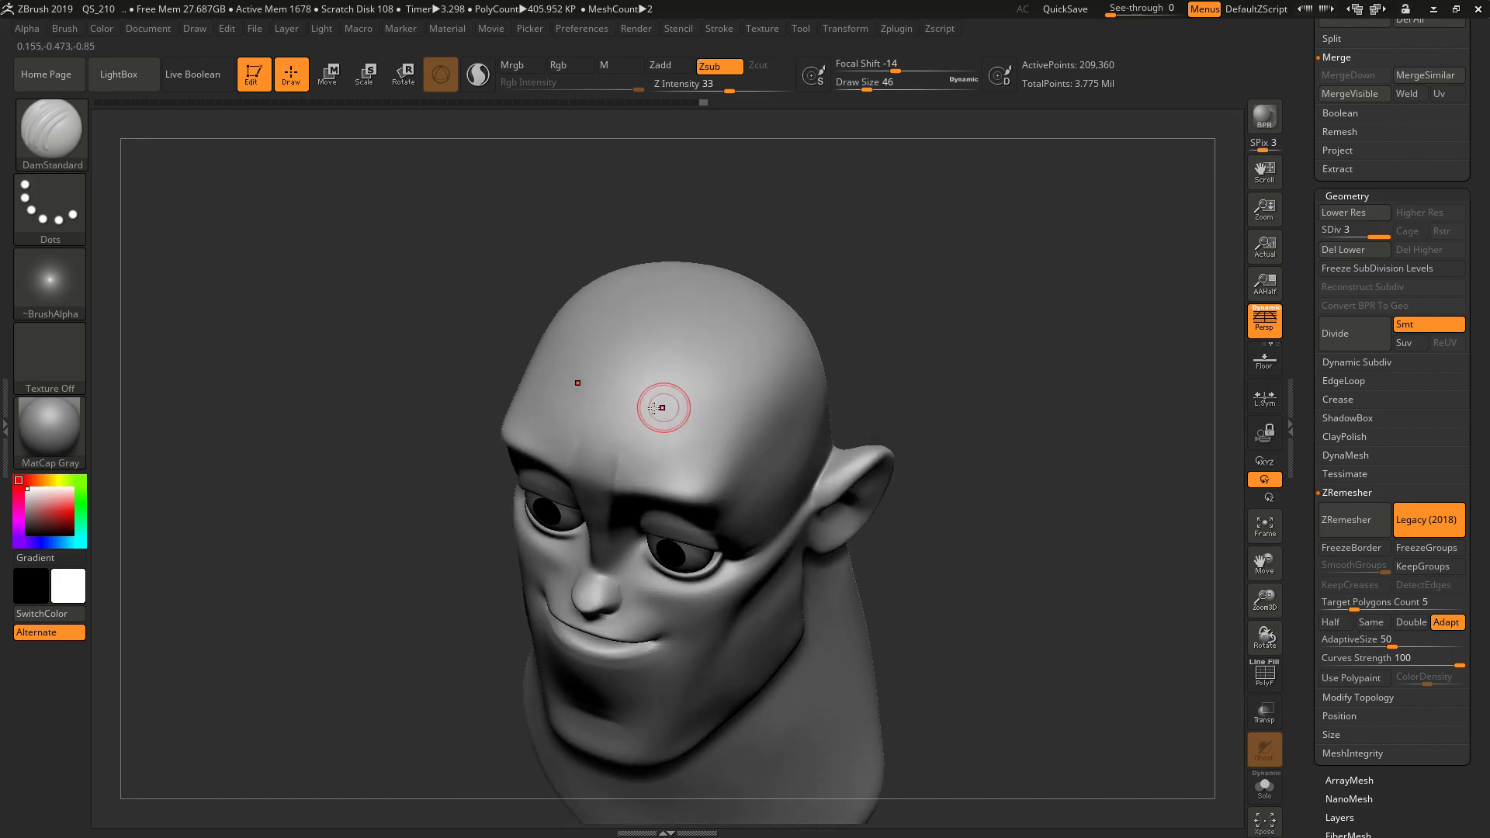
drag(565, 412, 652, 436)
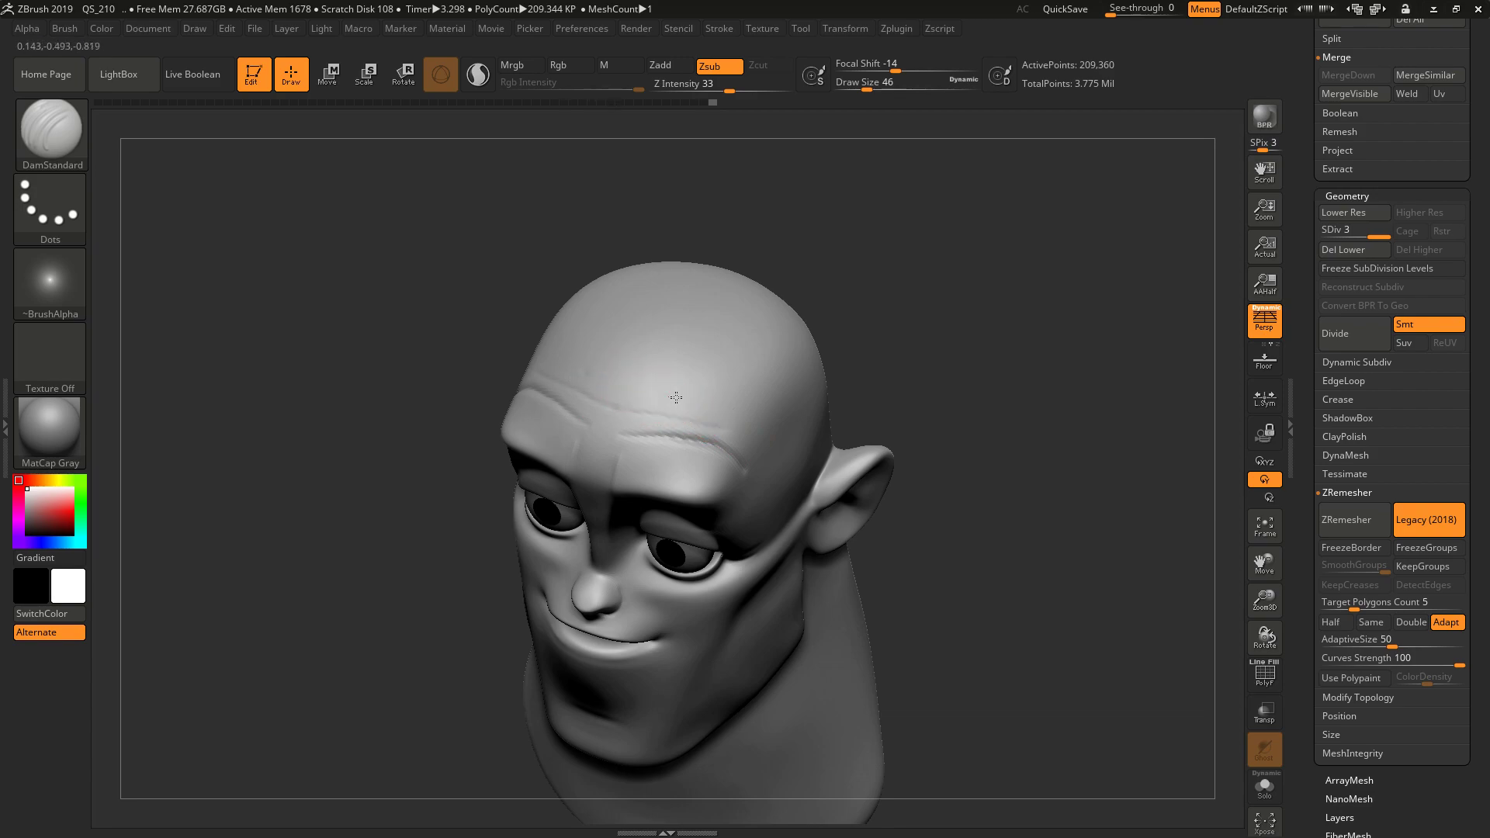
drag(914, 380, 958, 347)
key(space)
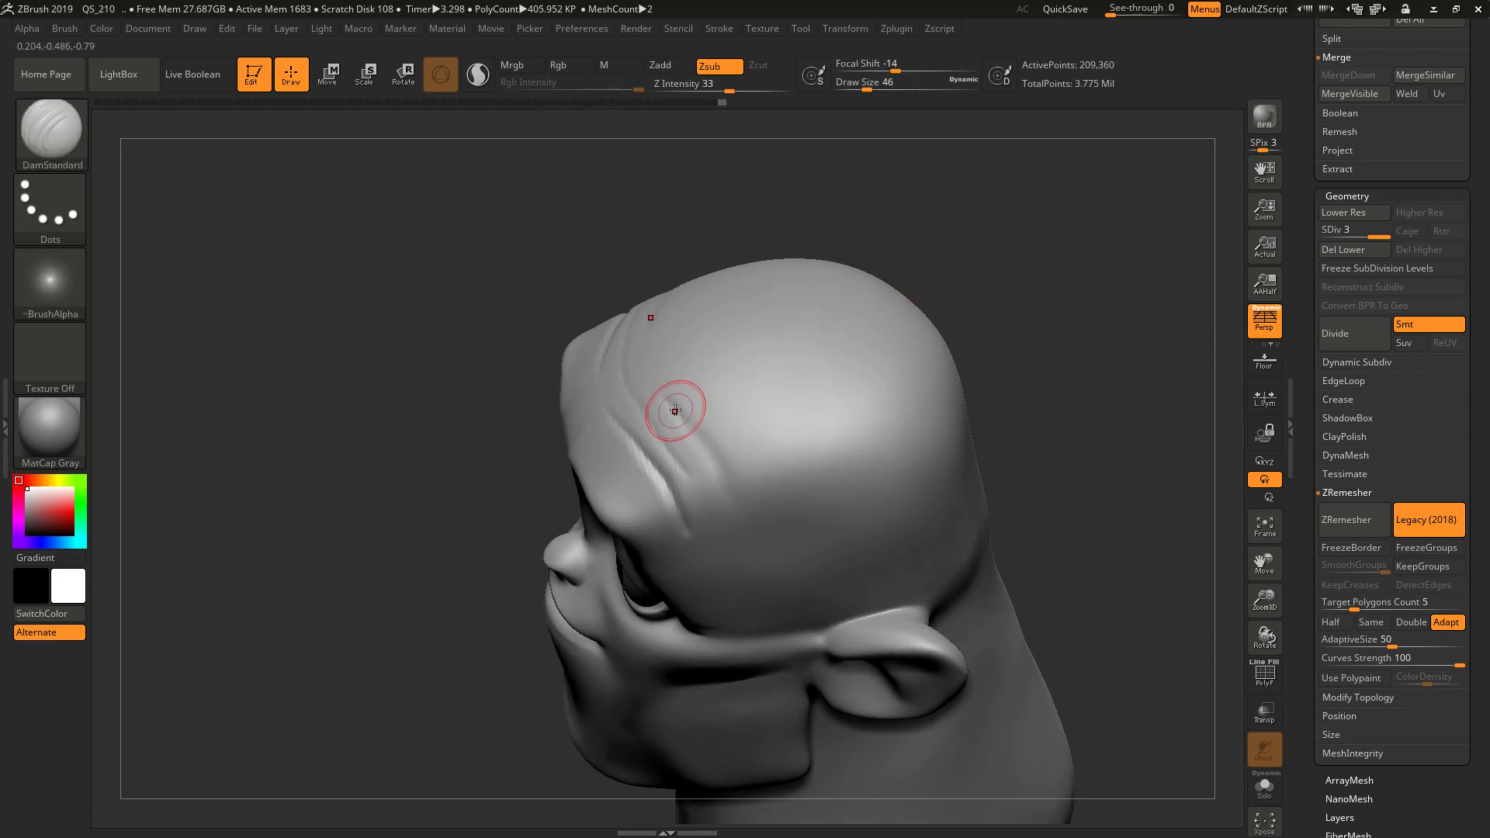
key(shift)
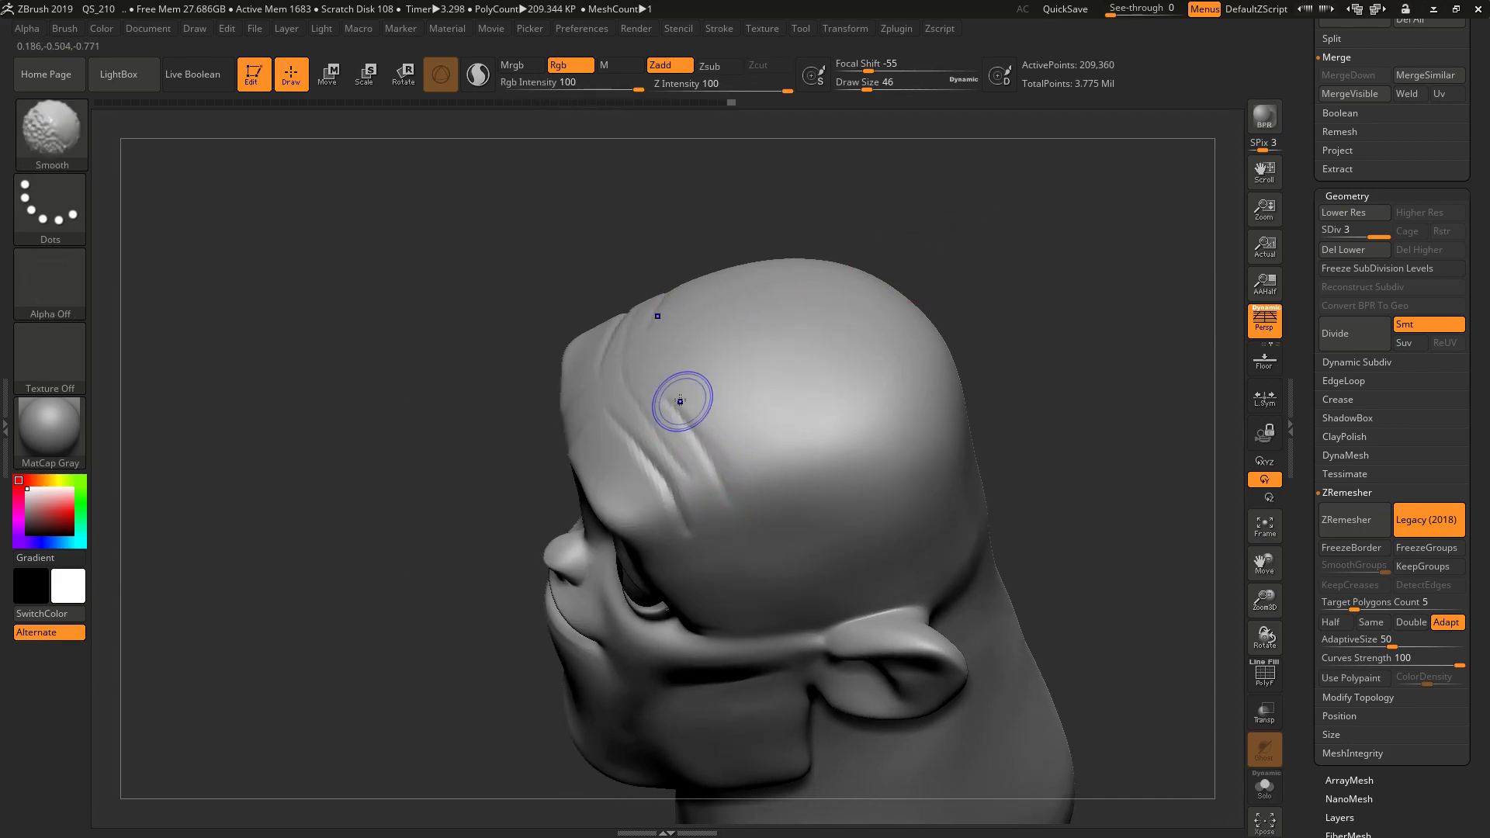
mouse_move(962, 317)
mouse_down()
mouse_move(1044, 299)
mouse_move(1056, 281)
mouse_up()
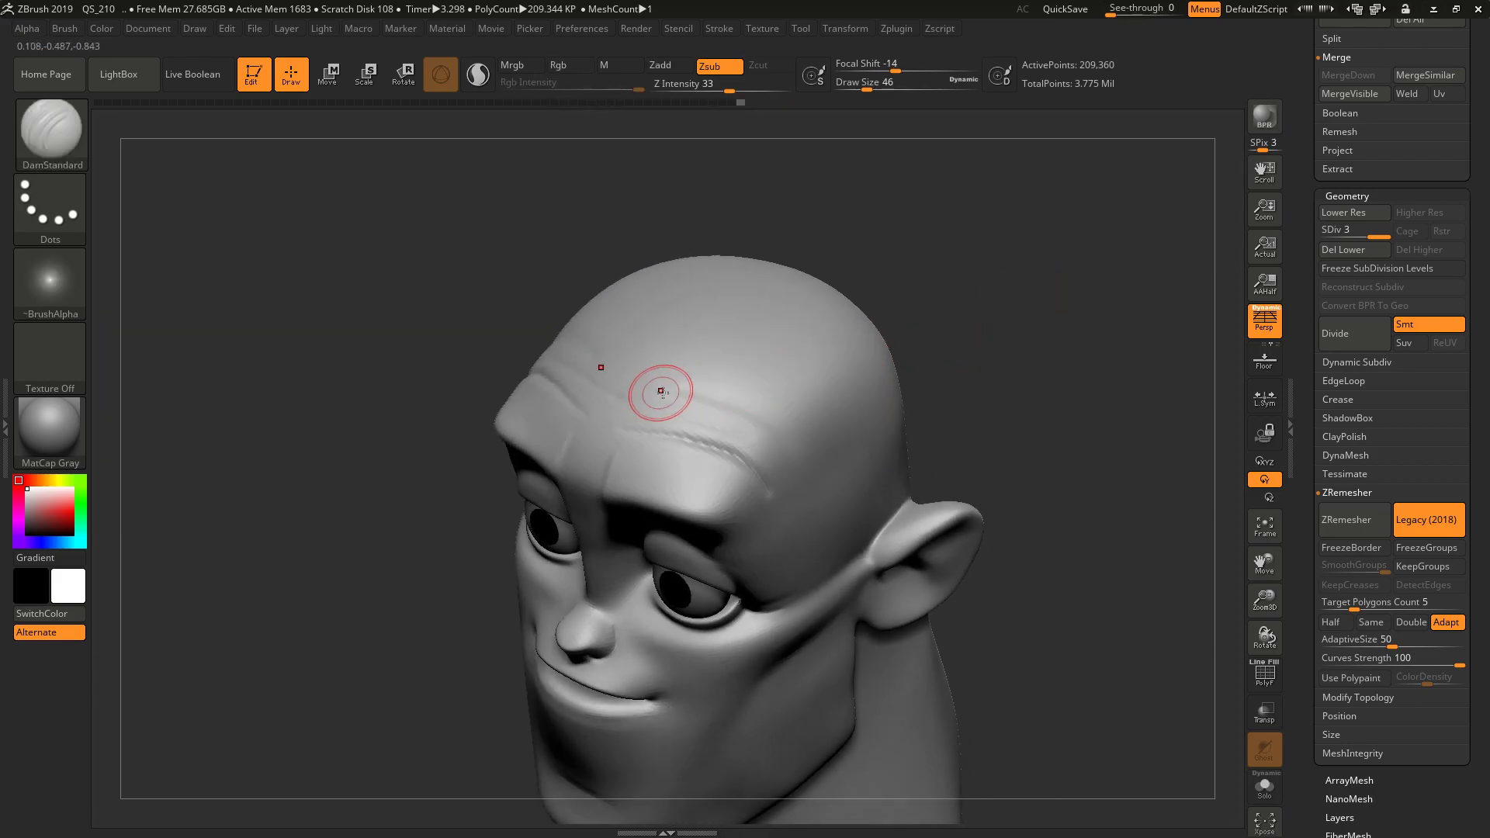
- Divide the head to subdivision level 4 and smooth the forehead wrinkles and their outer ends
drag(970, 310, 1005, 288)
right_drag(1005, 287, 981, 281)
click(1352, 347)
drag(1052, 320, 1052, 373)
alt+drag(1052, 372, 1084, 407)
mouse_move(646, 453)
shift+mouse_down()
mouse_move(802, 495)
mouse_move(621, 396)
shift+mouse_up()
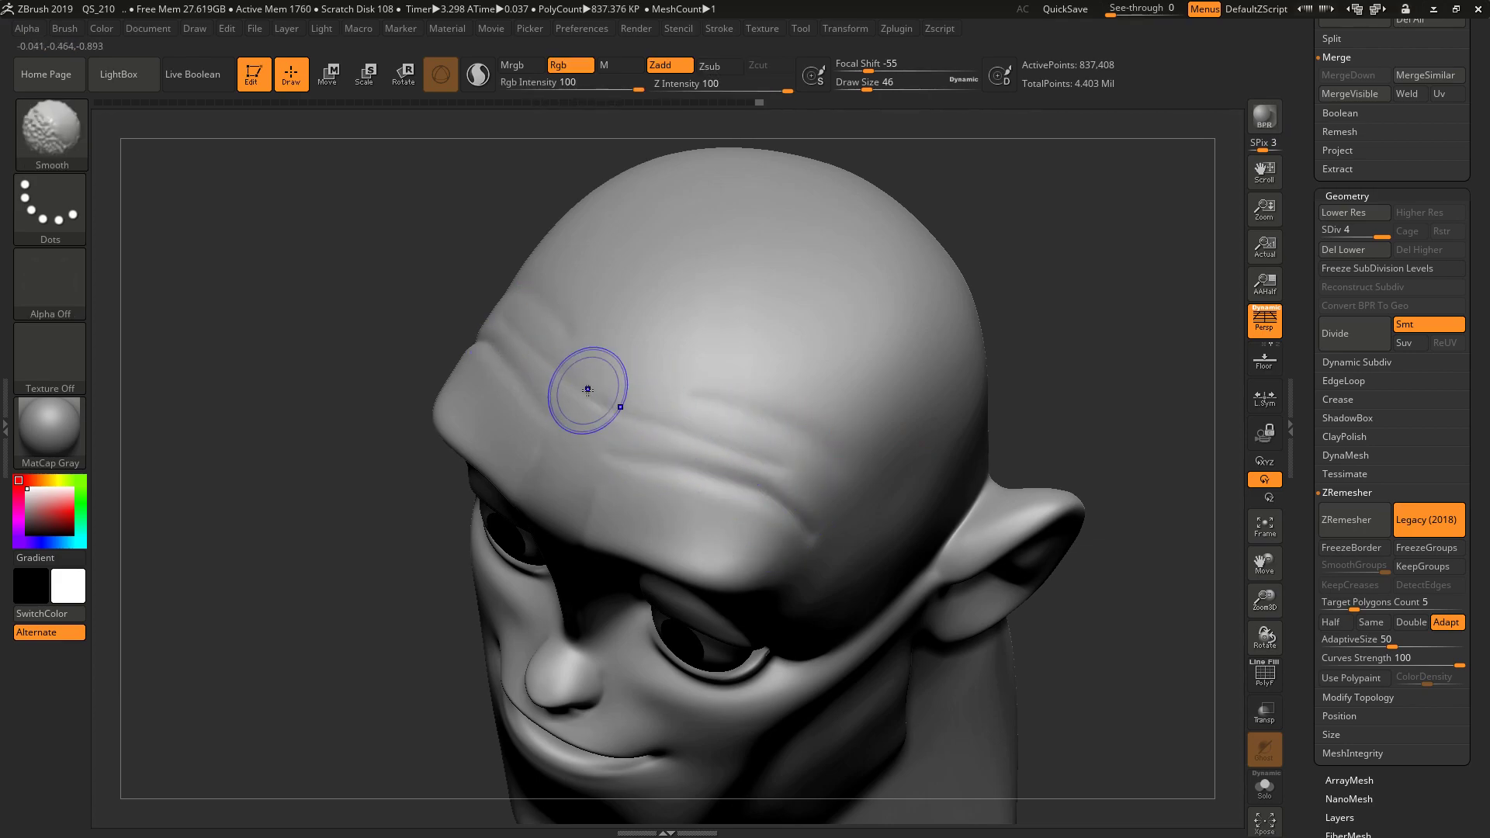
right_drag(941, 458, 1057, 299)
shift+drag(797, 527, 808, 572)
mouse_move(1137, 329)
mouse_down()
mouse_move(1123, 355)
mouse_move(907, 456)
mouse_up()
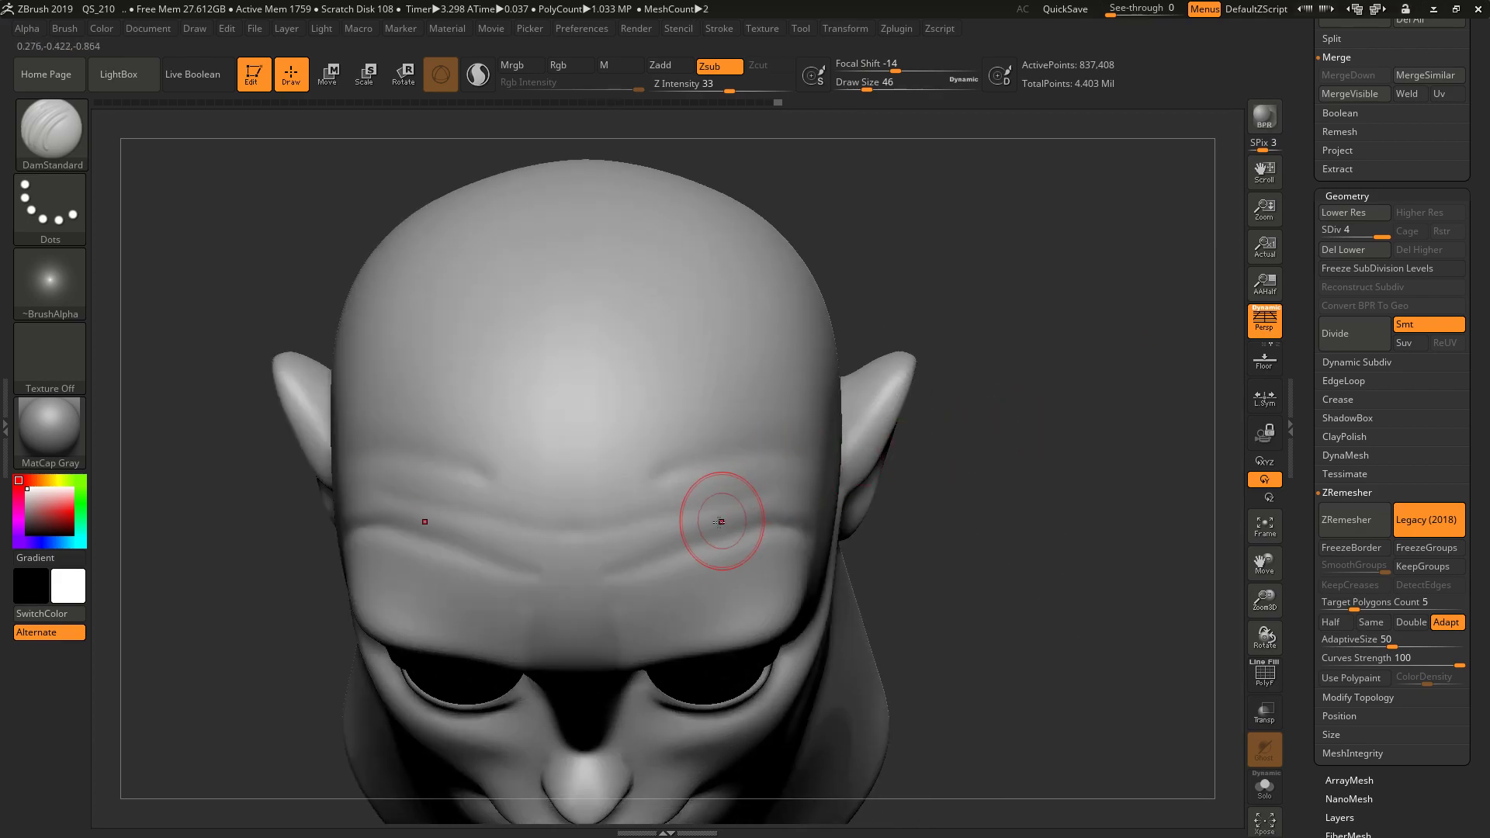
- Set the DamStandard brush to draw size 29 and its LazyMouse radius to 29
key(b)
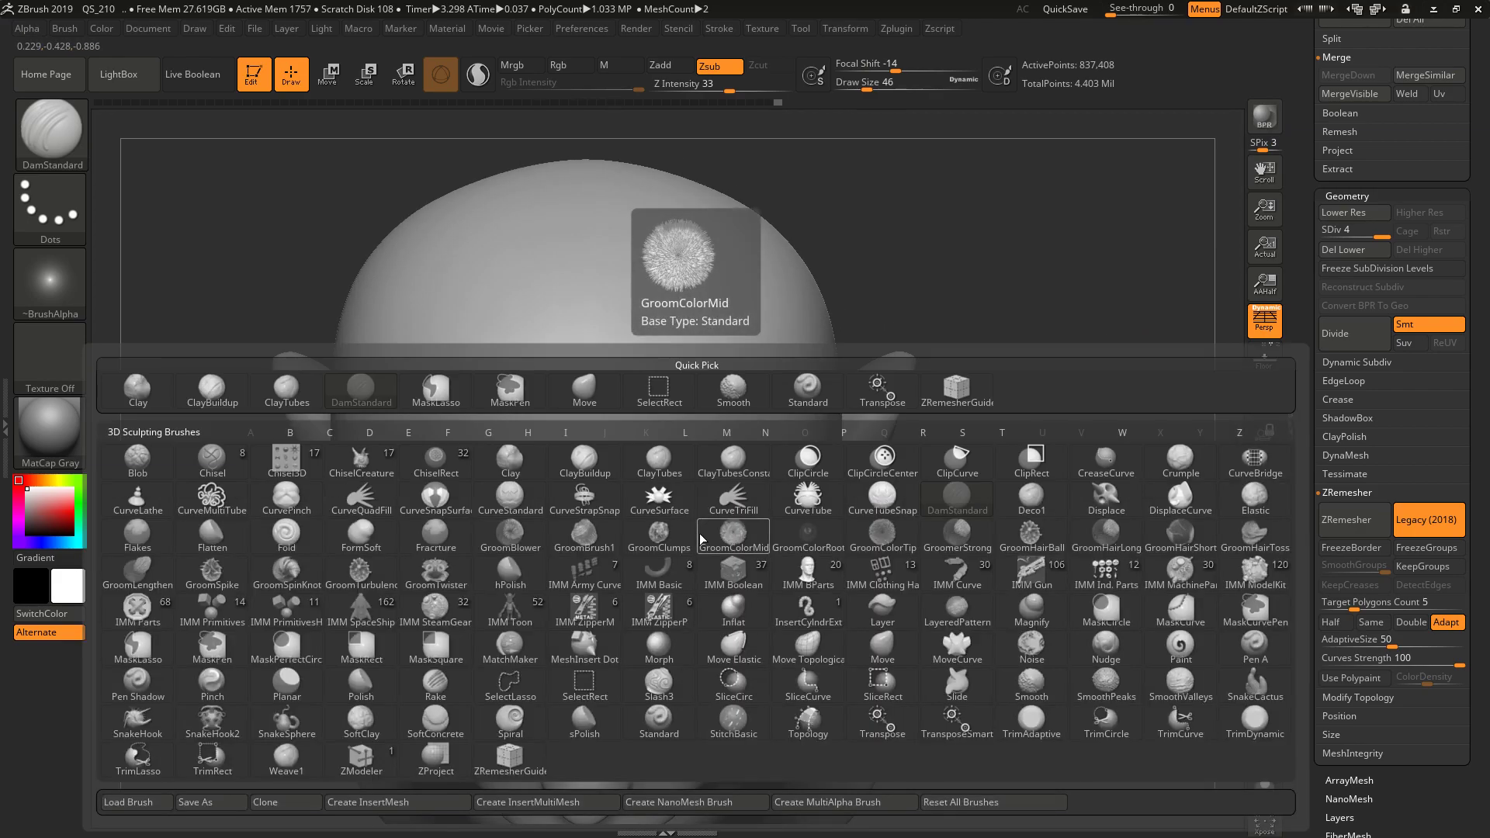
key(d)
key(s)
key(s)
drag(657, 561, 651, 563)
mouse_move(1039, 534)
mouse_down()
mouse_move(1041, 509)
mouse_move(1012, 505)
mouse_up()
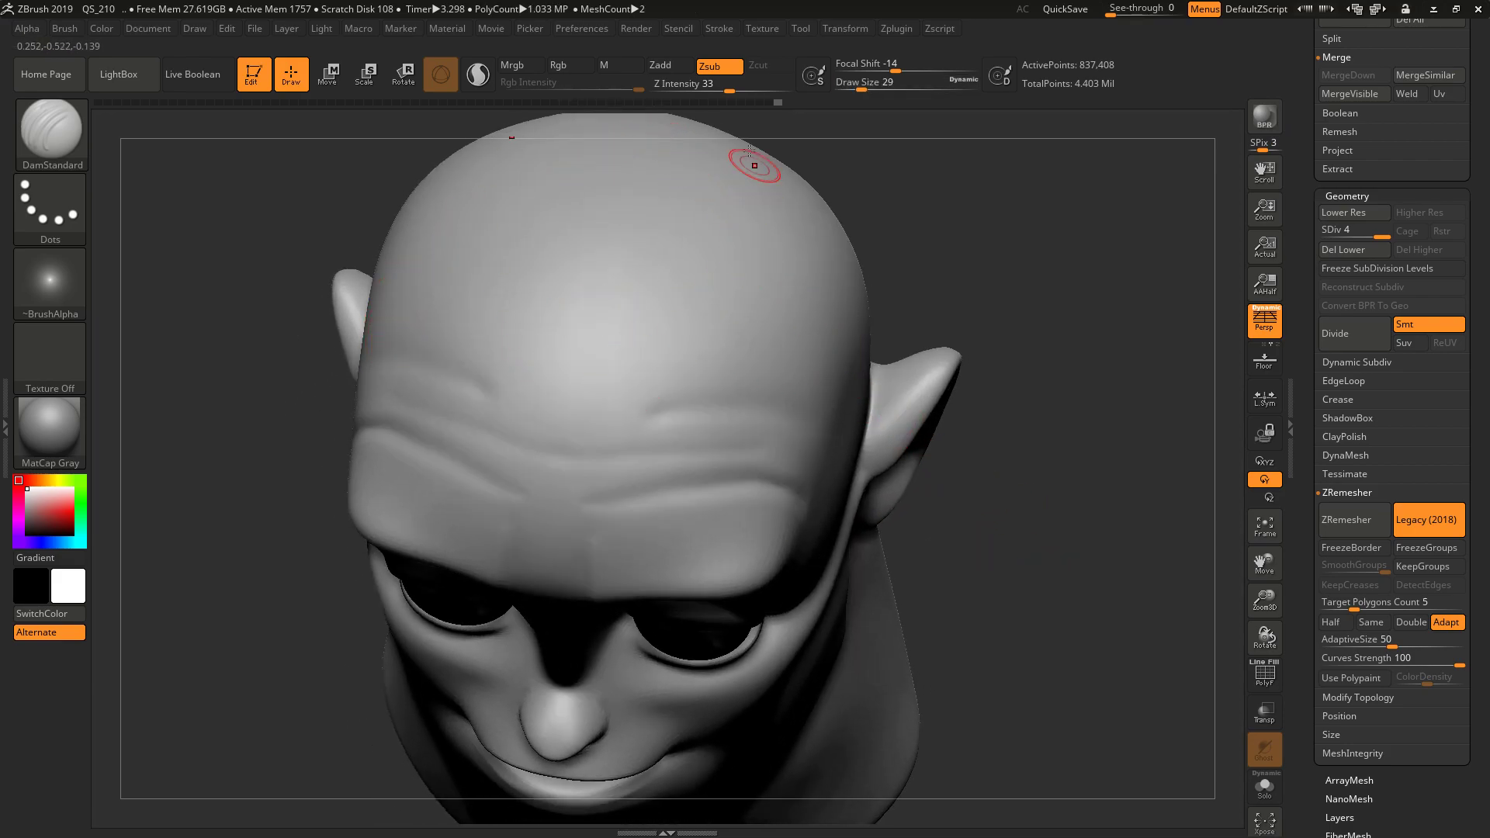
click(718, 29)
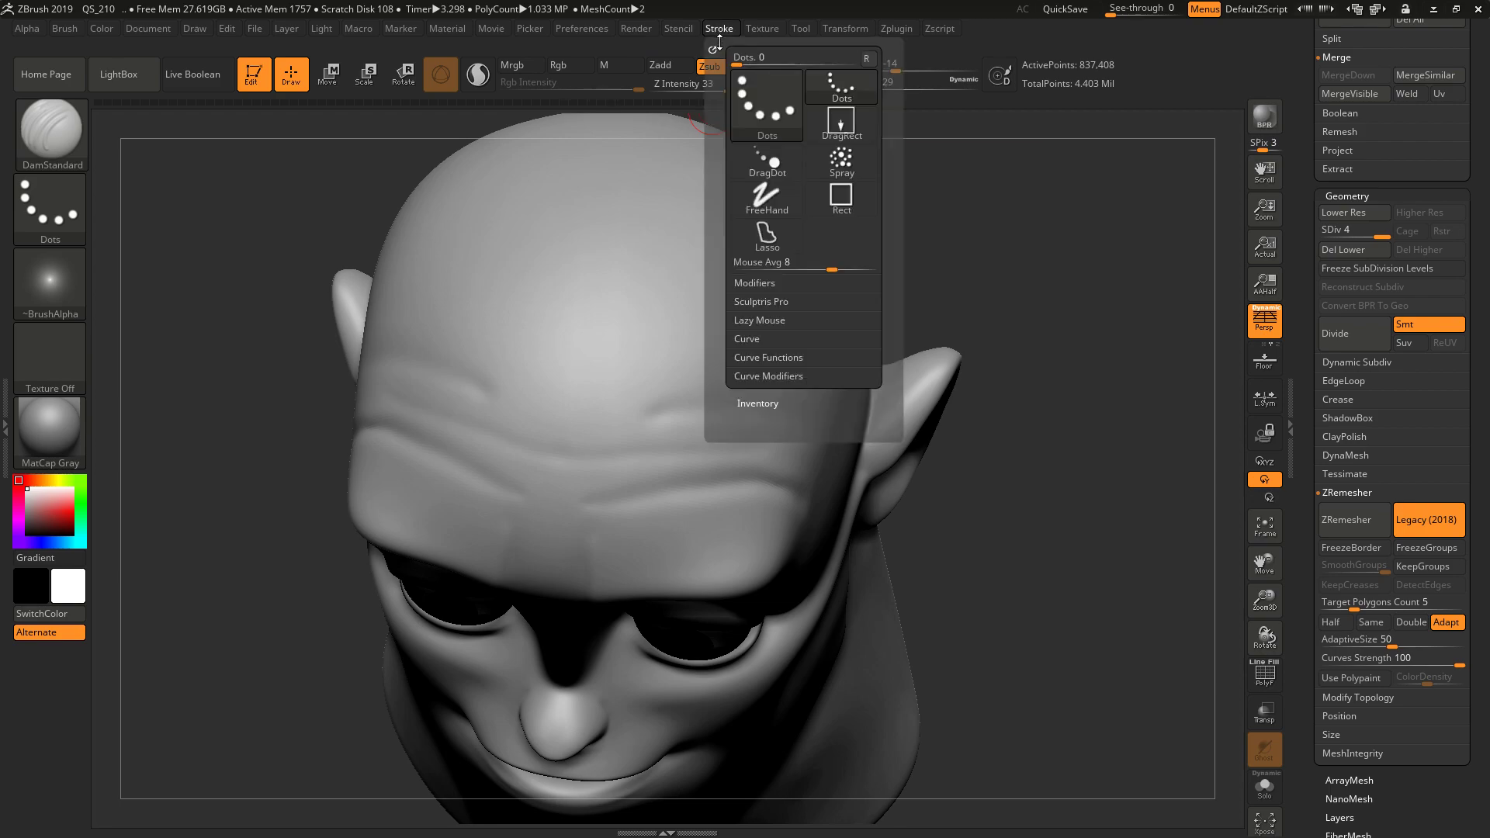
click(752, 319)
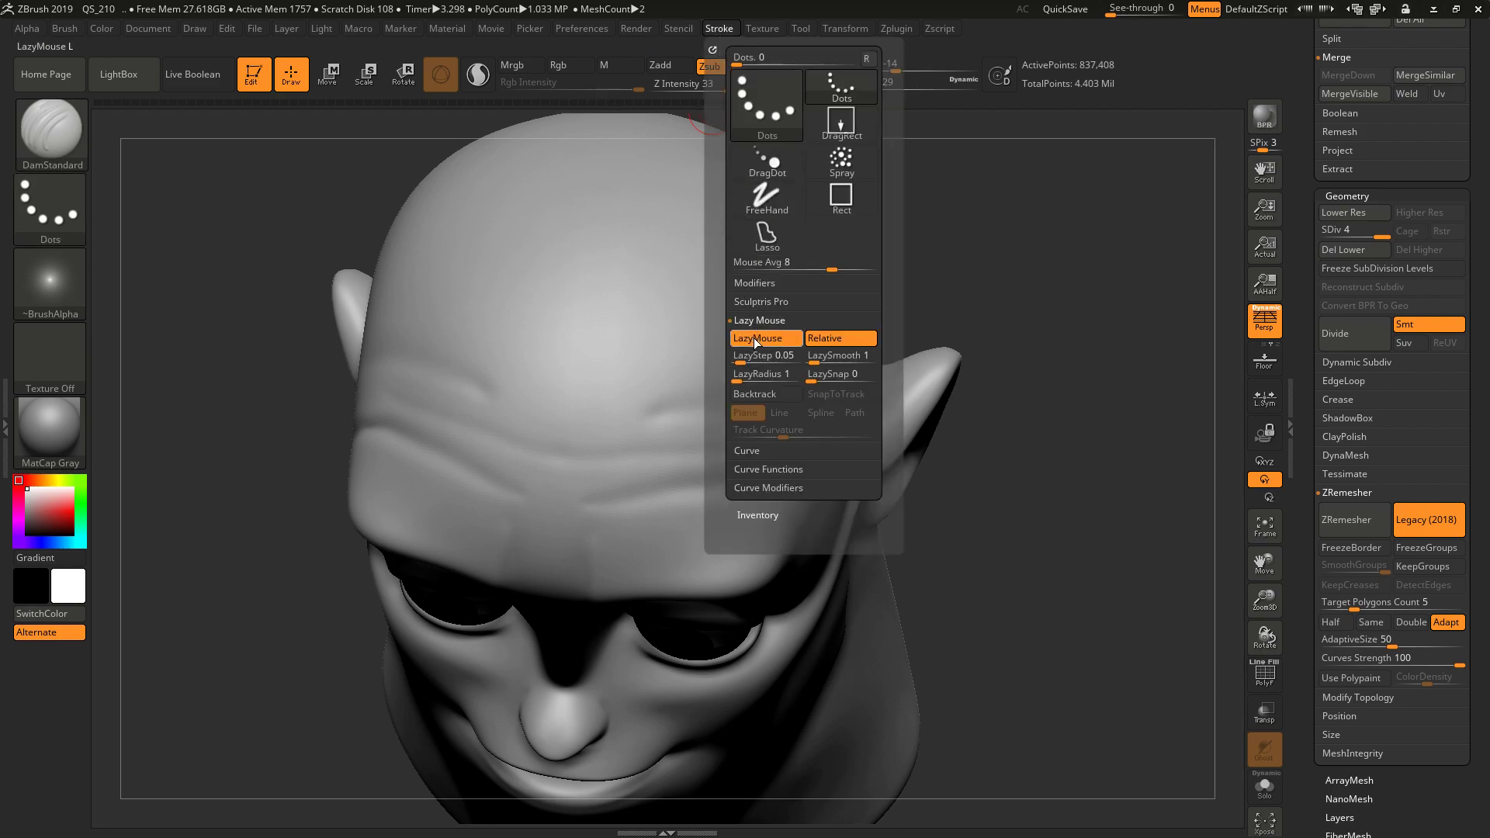
drag(746, 378, 757, 380)
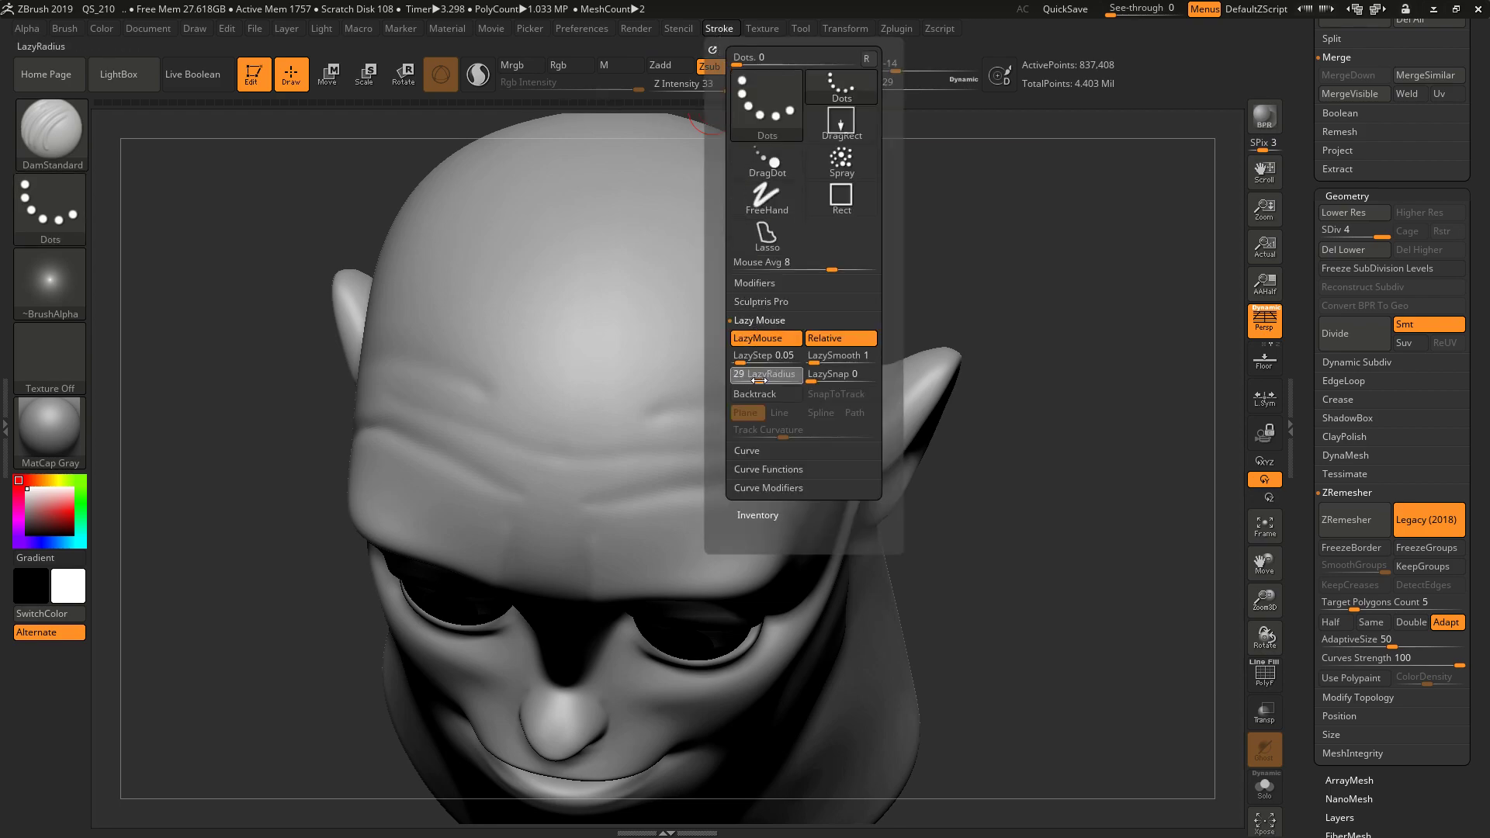
- Carve finer creases along the forehead wrinkles with DamStandard and soften them with Smooth
drag(1092, 509, 991, 486)
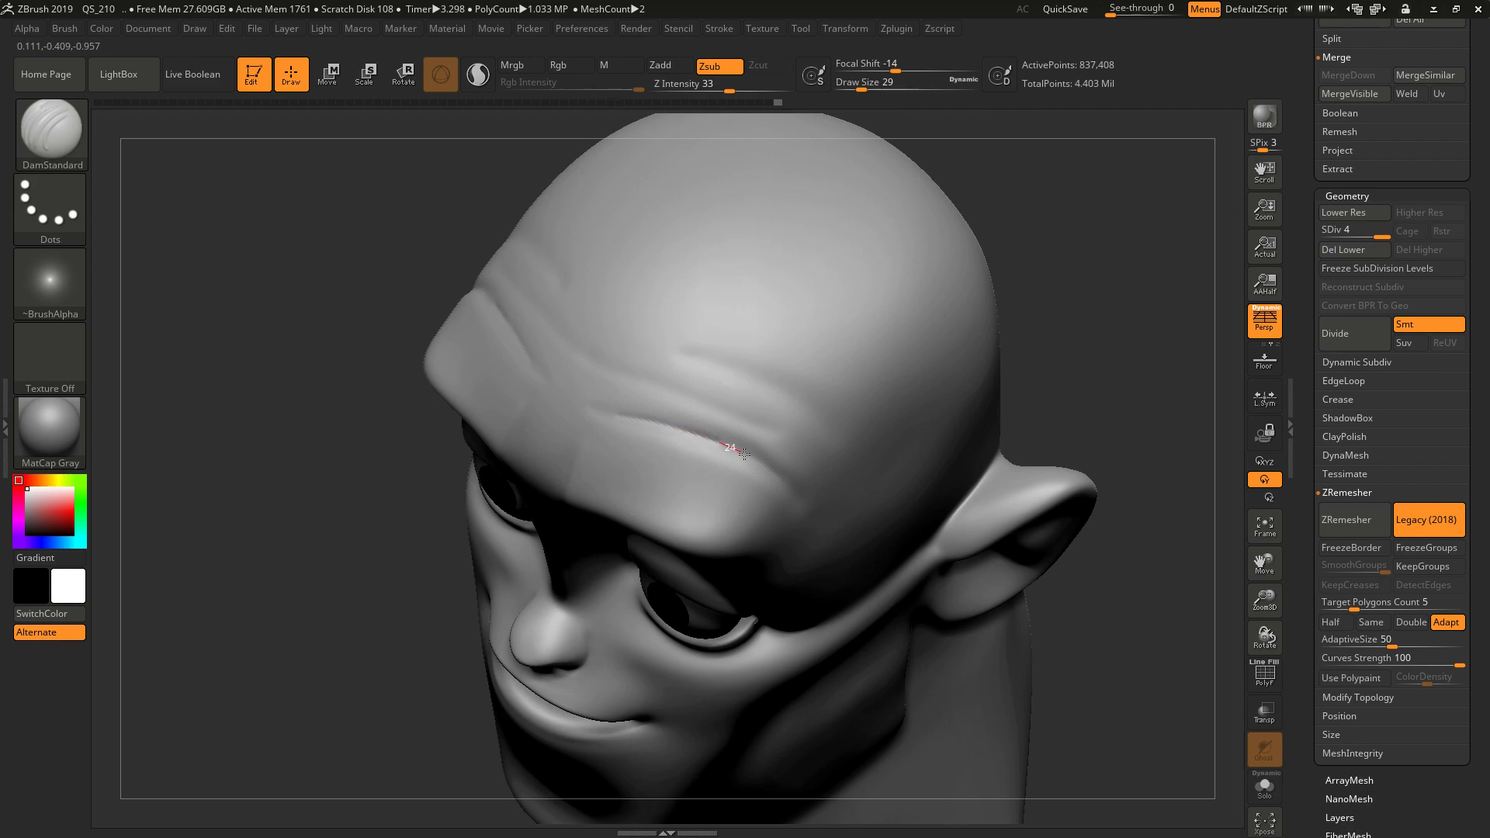
drag(807, 508, 809, 509)
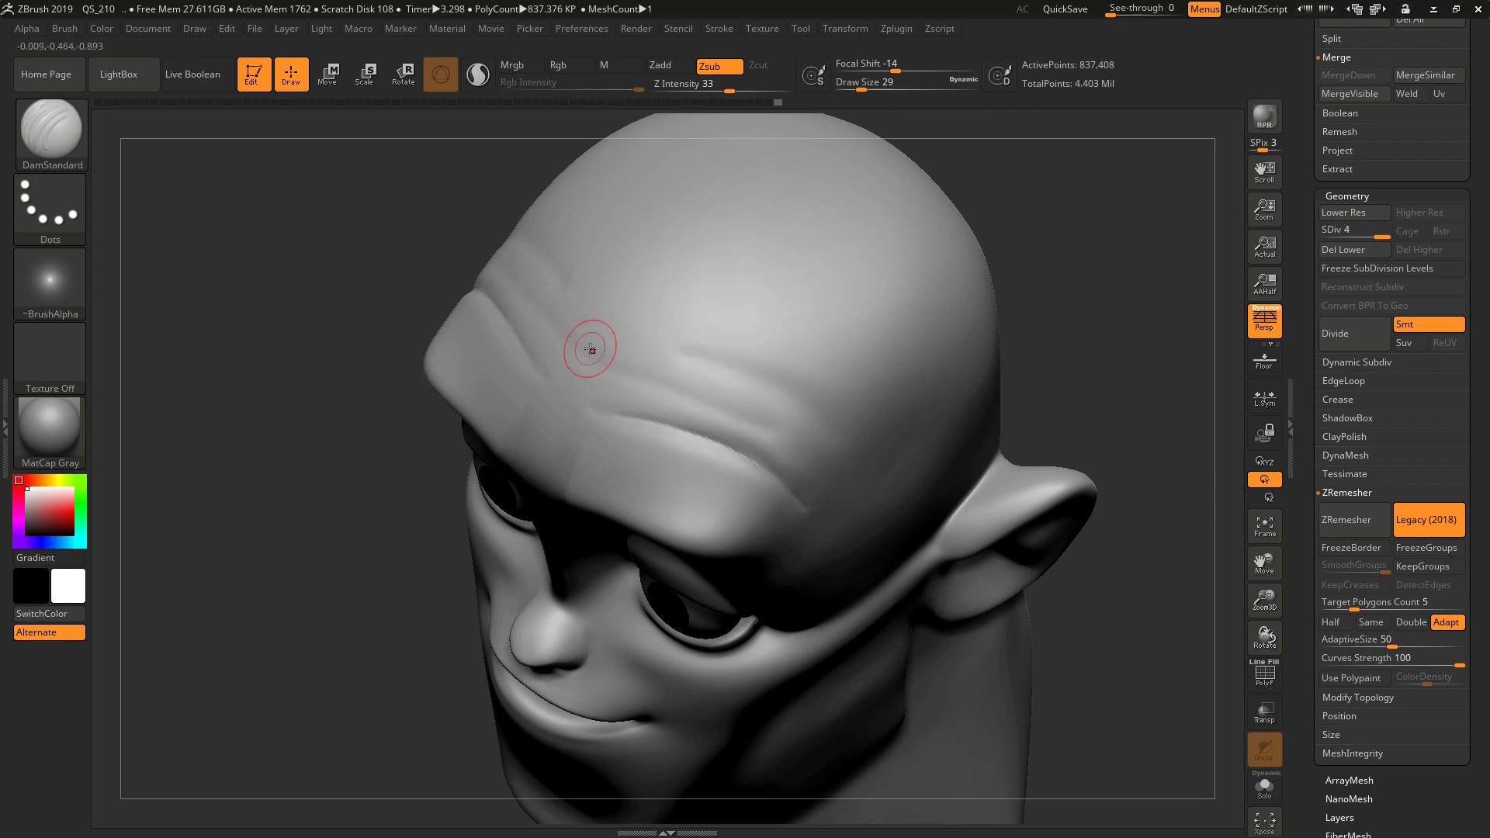
drag(583, 354, 614, 371)
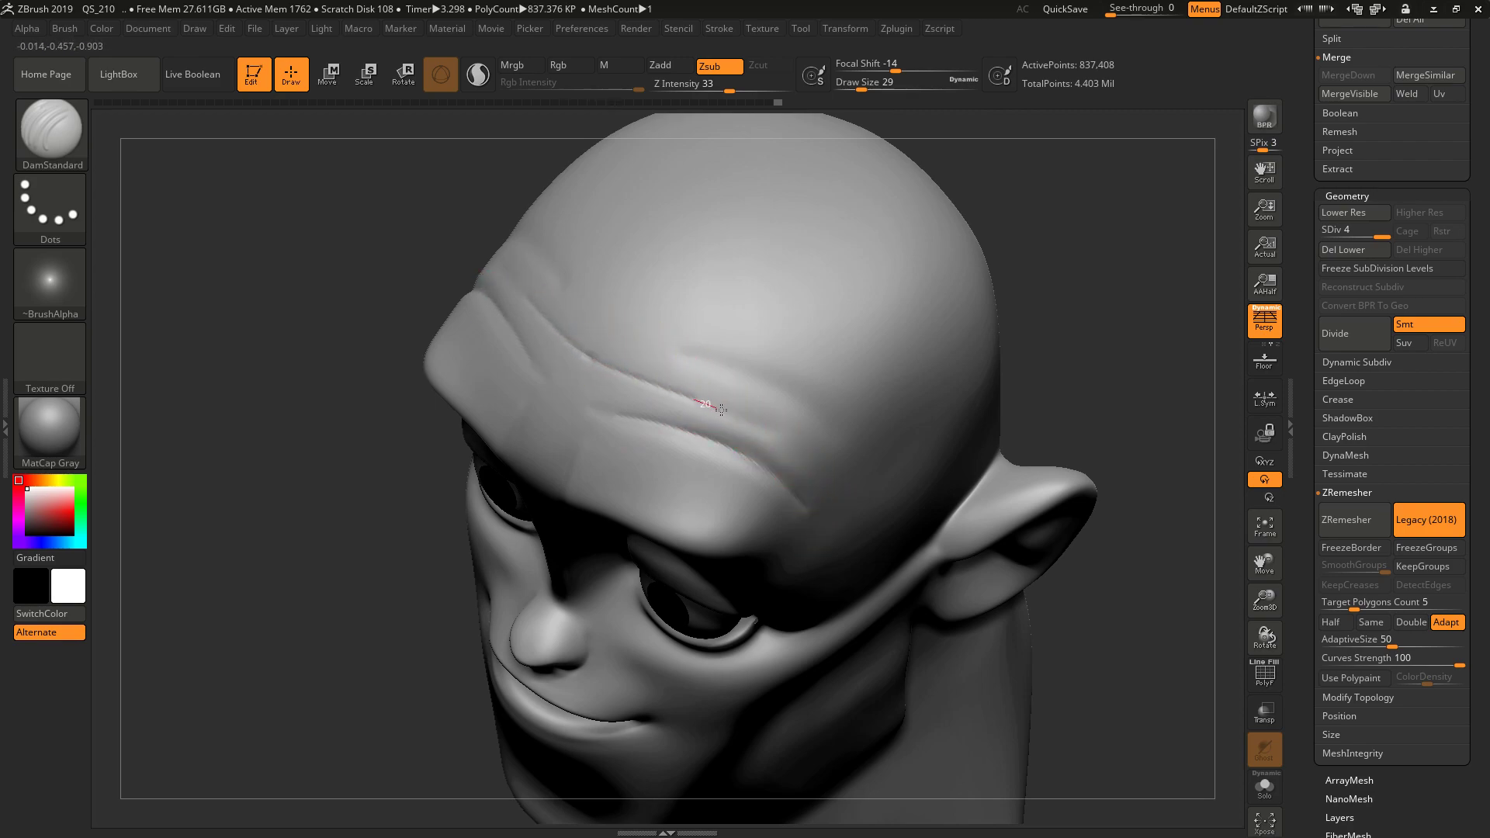
drag(777, 438, 808, 469)
shift+drag(582, 347, 745, 408)
mouse_move(684, 355)
mouse_down()
mouse_move(726, 365)
mouse_move(843, 447)
mouse_move(703, 358)
mouse_move(715, 349)
mouse_up()
shift+drag(805, 380, 824, 430)
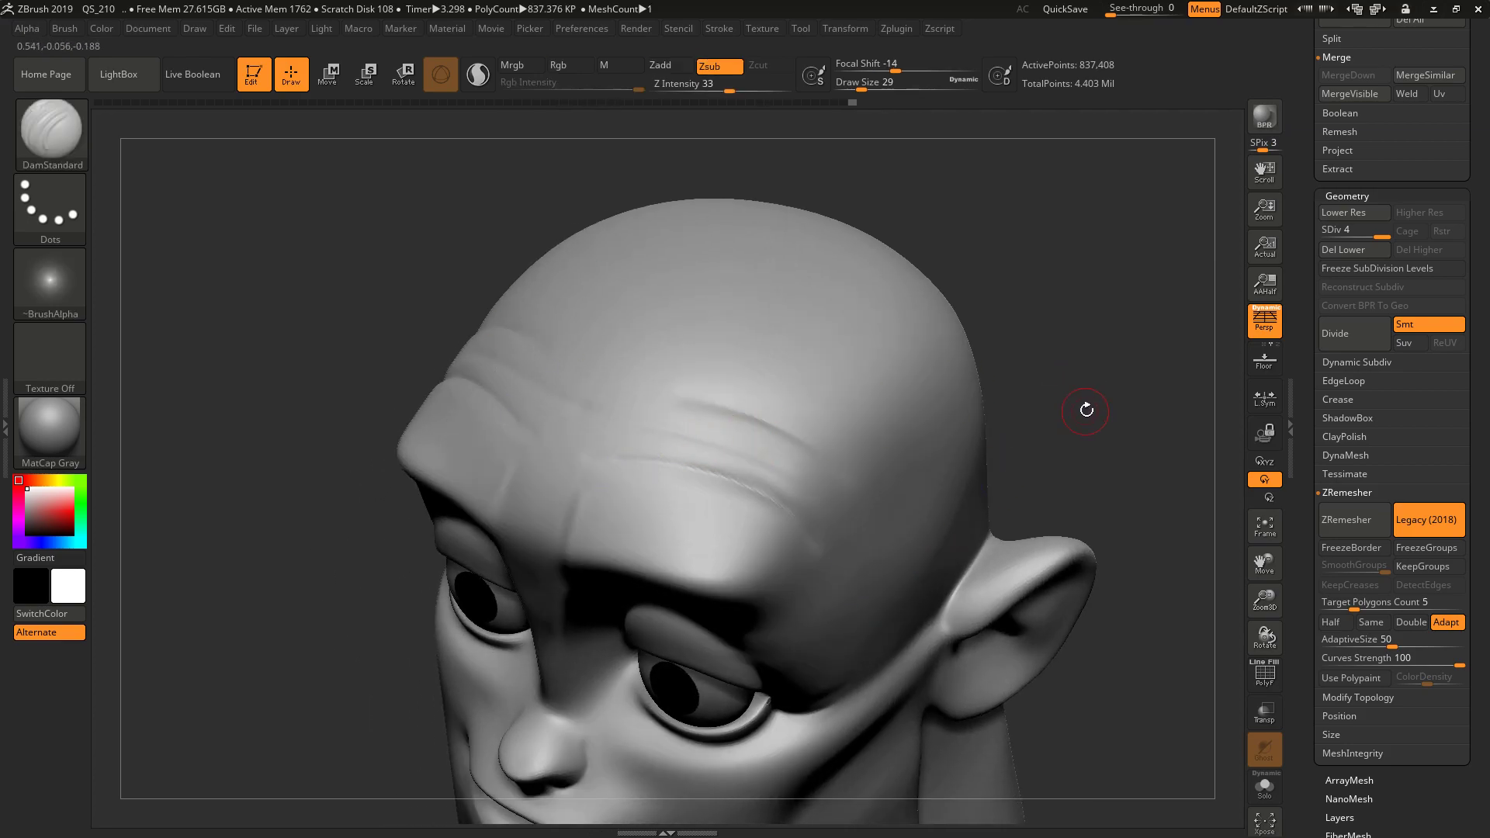
- Add a new sculpt layer to the head mesh
drag(1090, 408, 1022, 394)
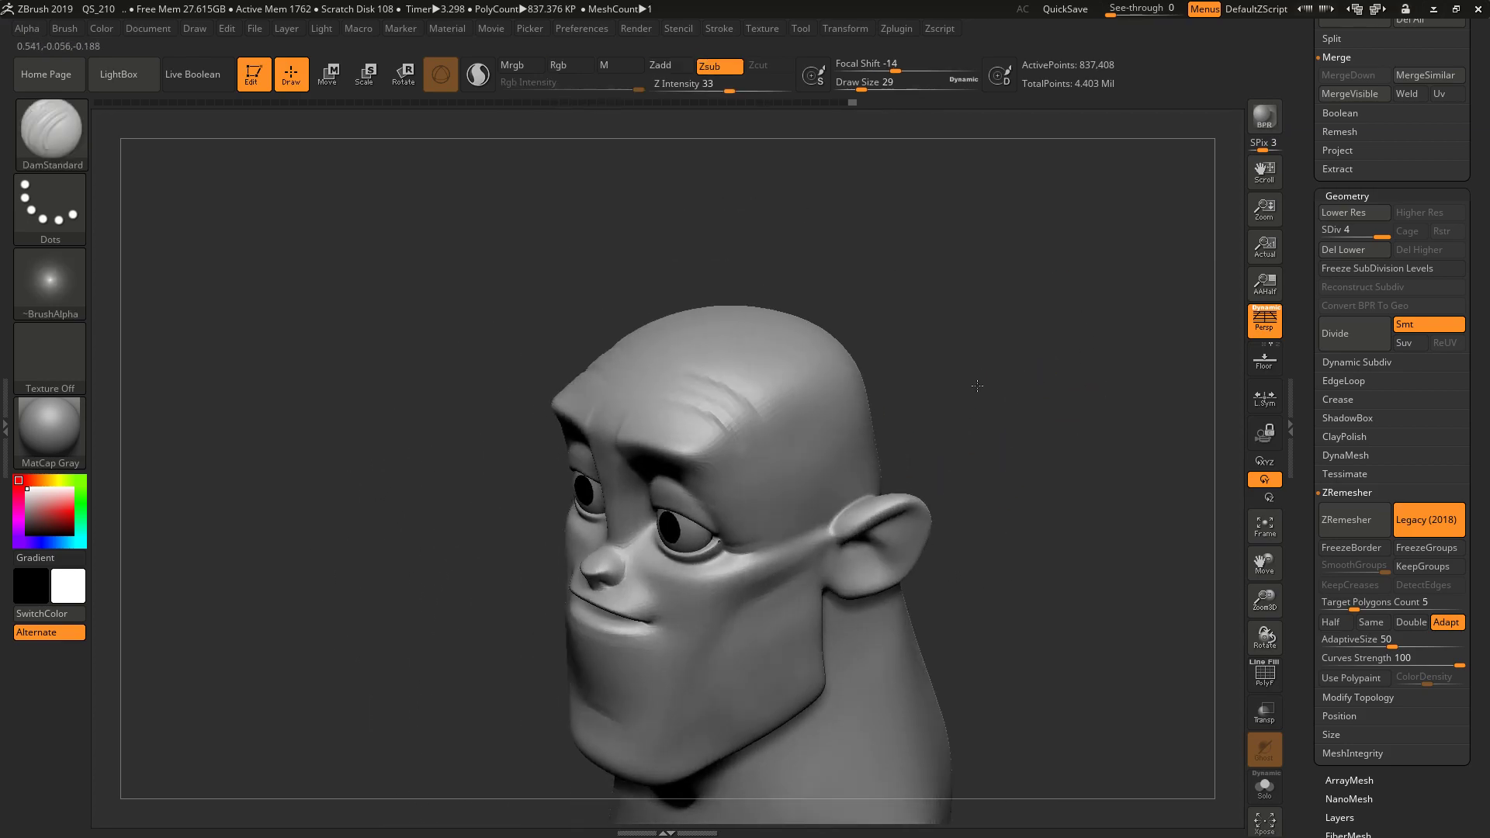
key(shift)
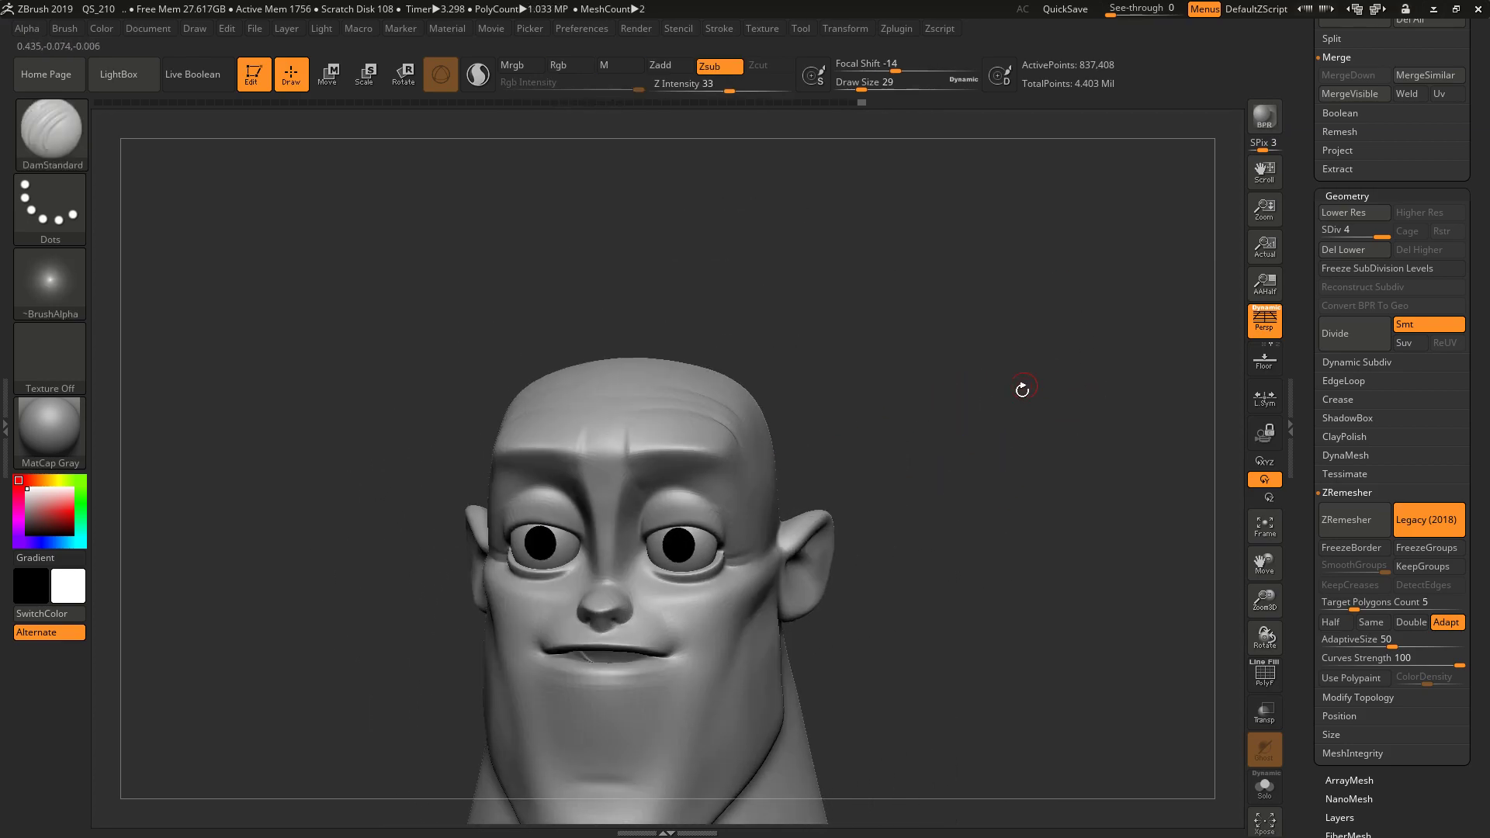
drag(1020, 389, 985, 397)
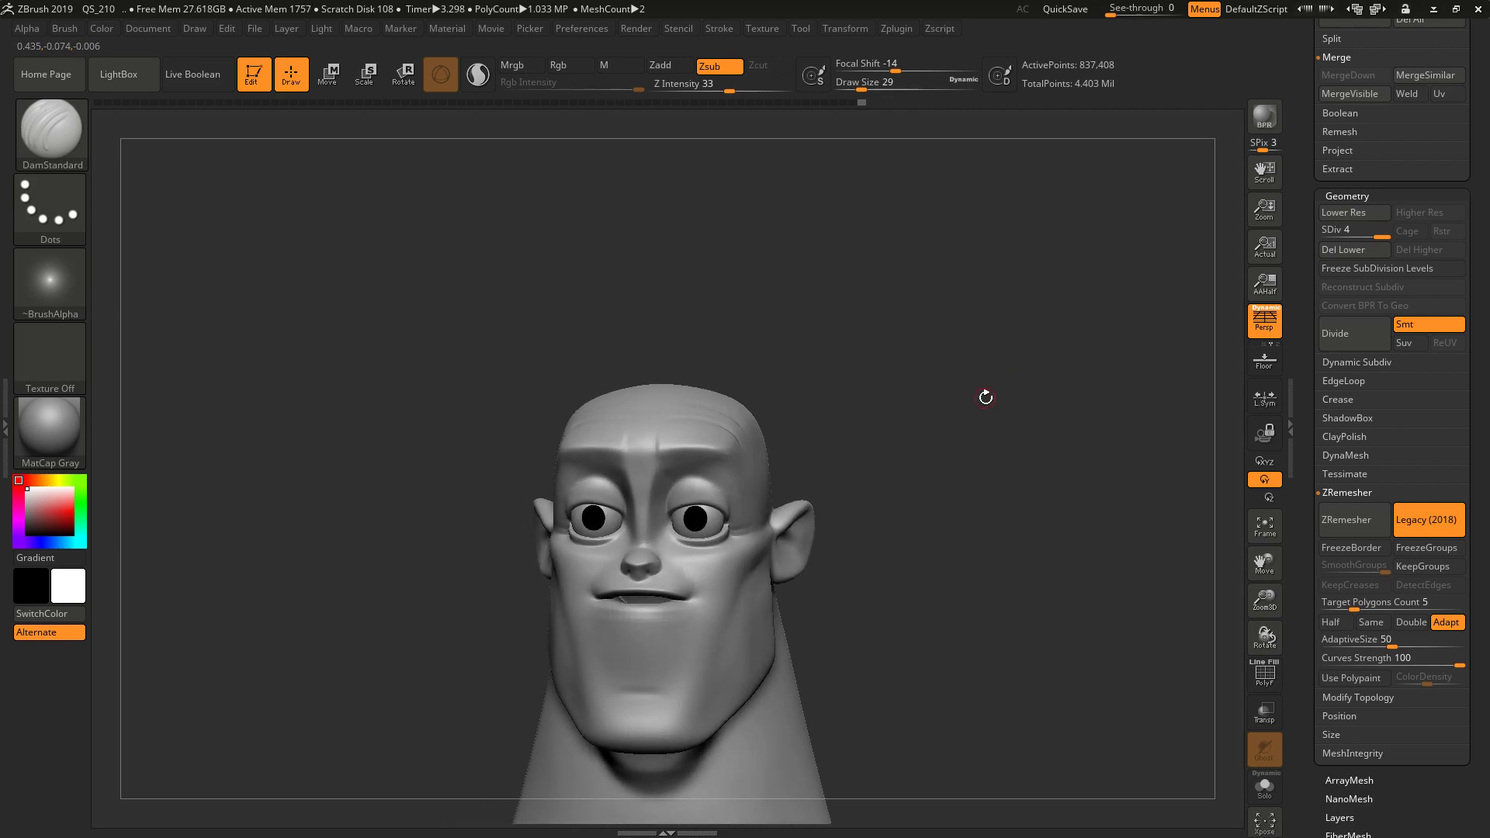
scroll(1304, 545, down, 6)
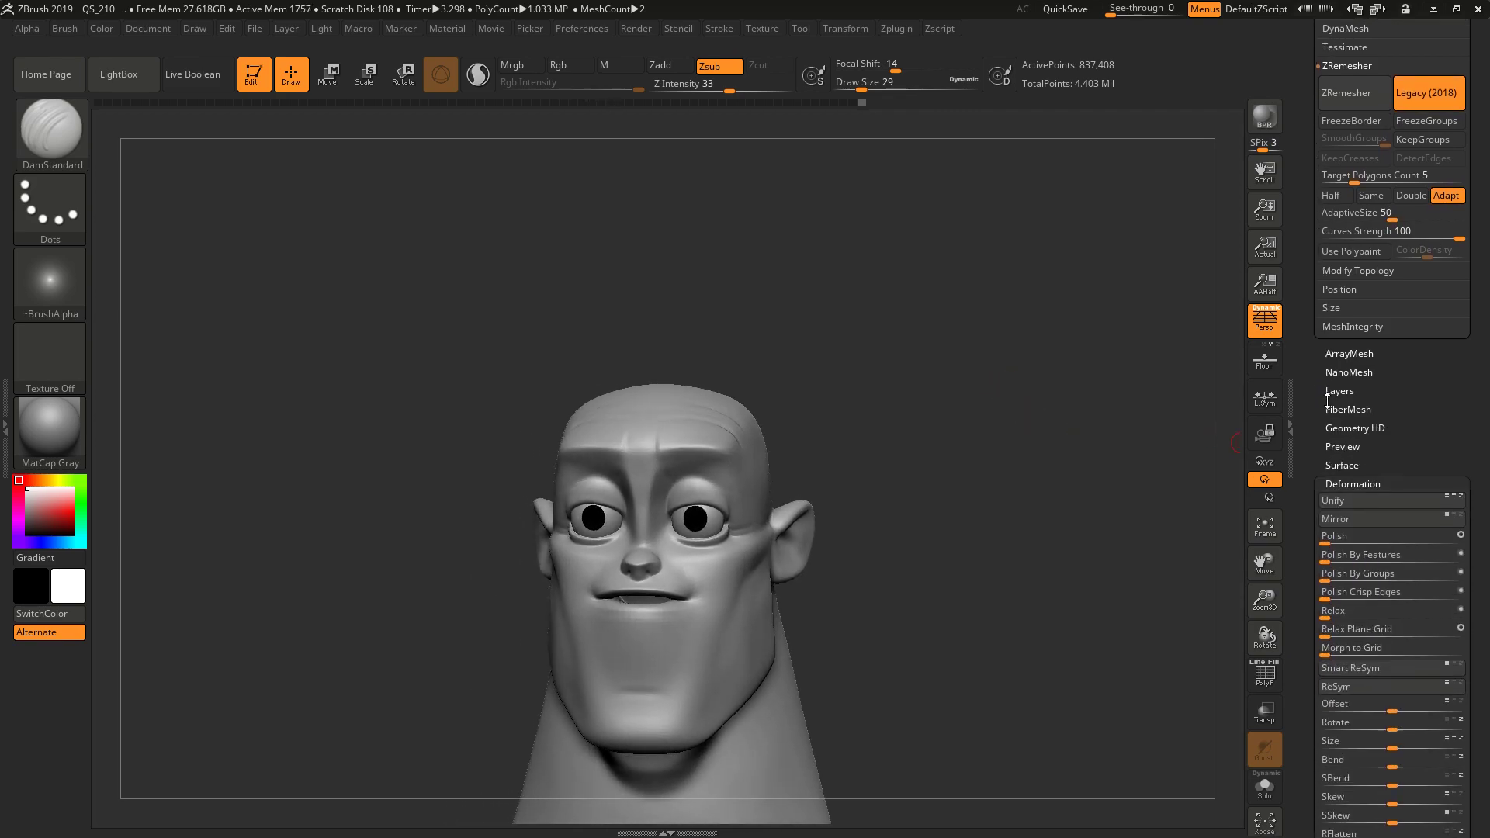
click(1341, 362)
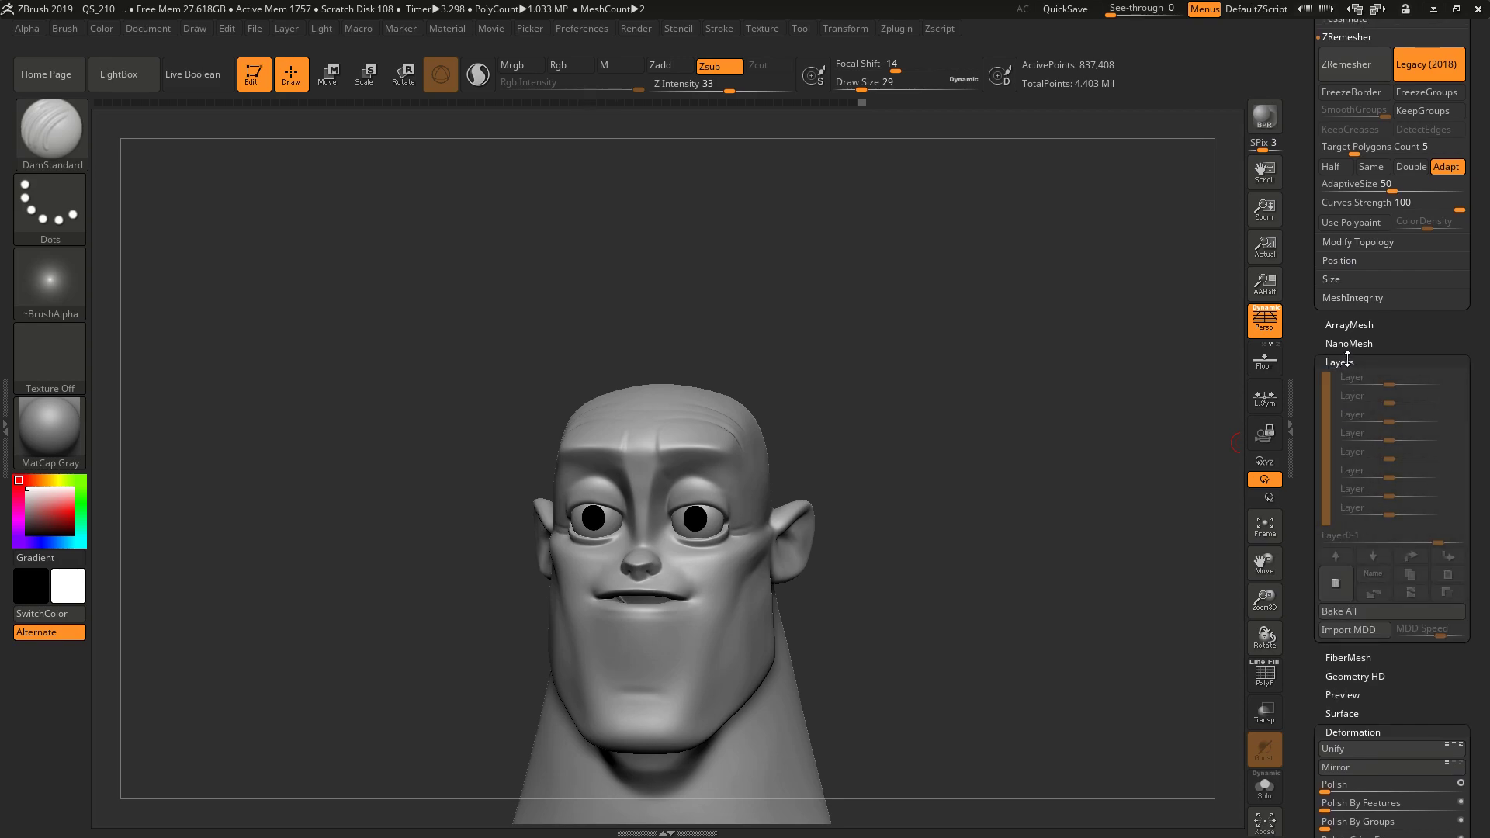
click(1336, 585)
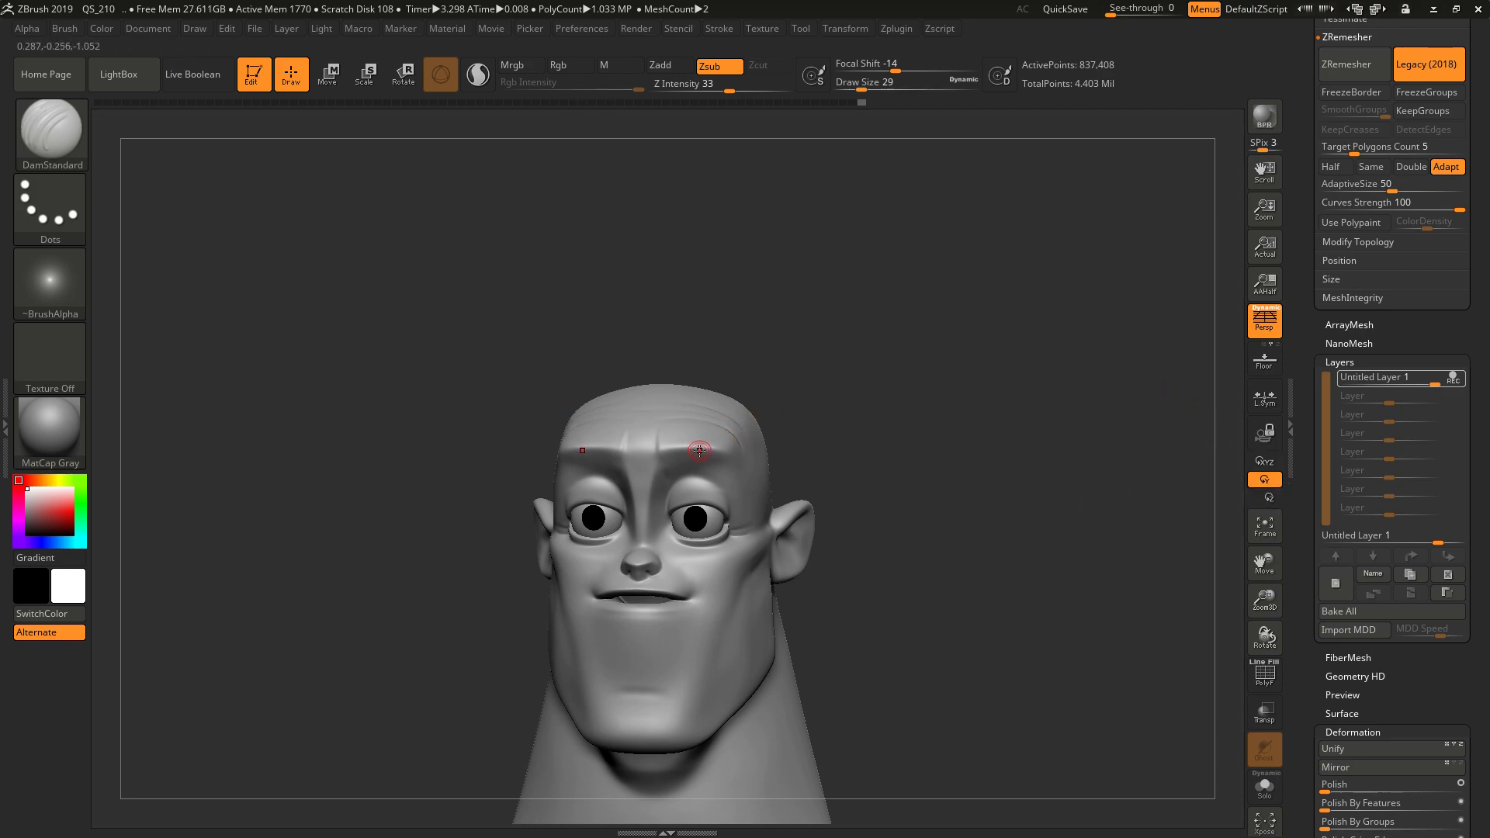
- Carve a vertical scar through one brow and eyelid, continuing below the eye onto the cheek, with draw size 23
drag(925, 396, 923, 439)
key(s)
drag(672, 429, 668, 431)
mouse_move(920, 391)
mouse_down()
mouse_move(881, 395)
mouse_move(898, 406)
mouse_move(925, 377)
mouse_up()
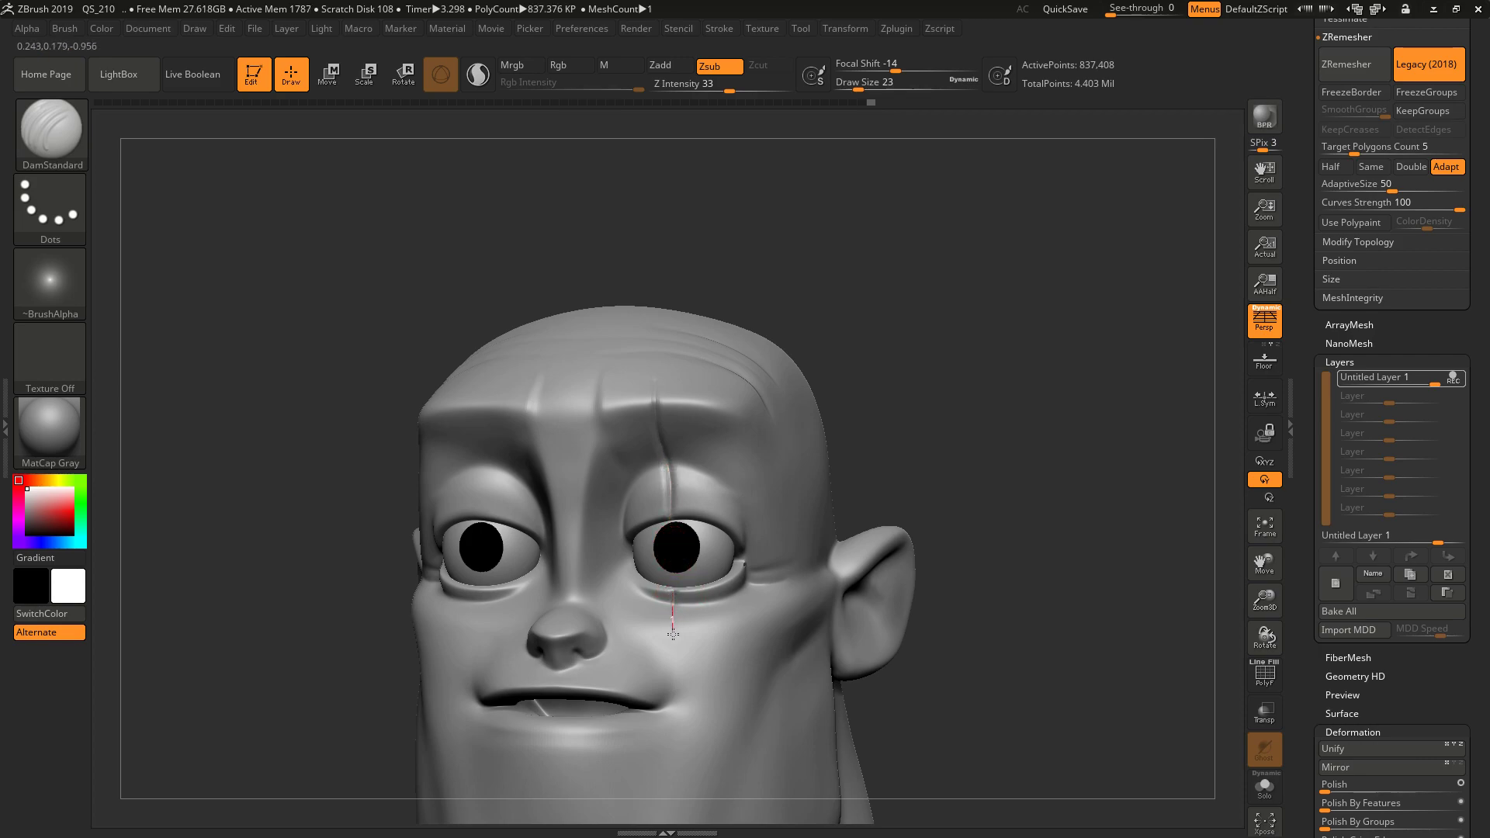
mouse_move(1029, 400)
mouse_down()
mouse_move(1048, 426)
mouse_move(1034, 342)
mouse_move(1028, 403)
mouse_up()
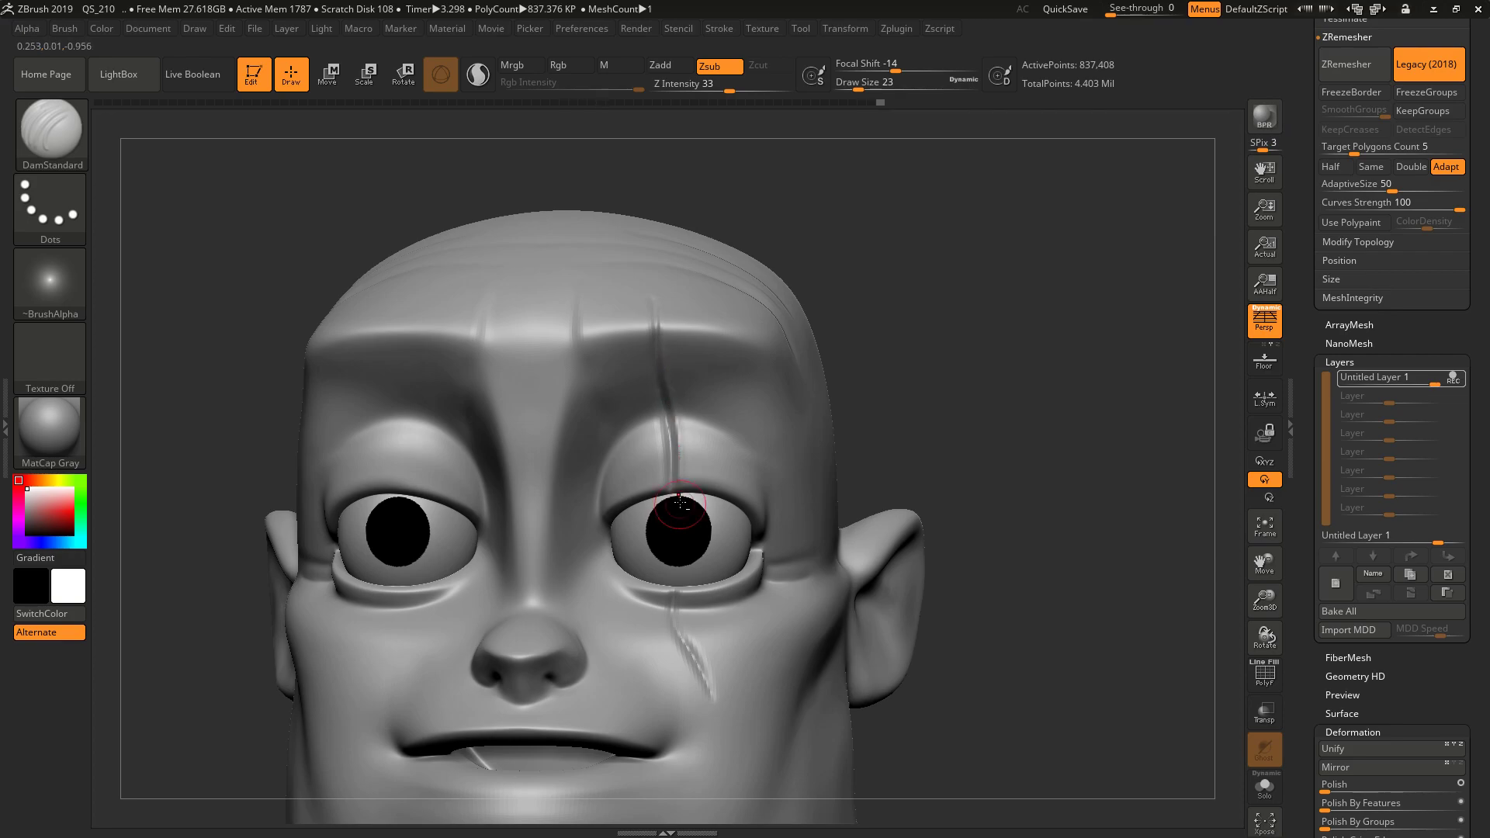
drag(859, 423, 886, 380)
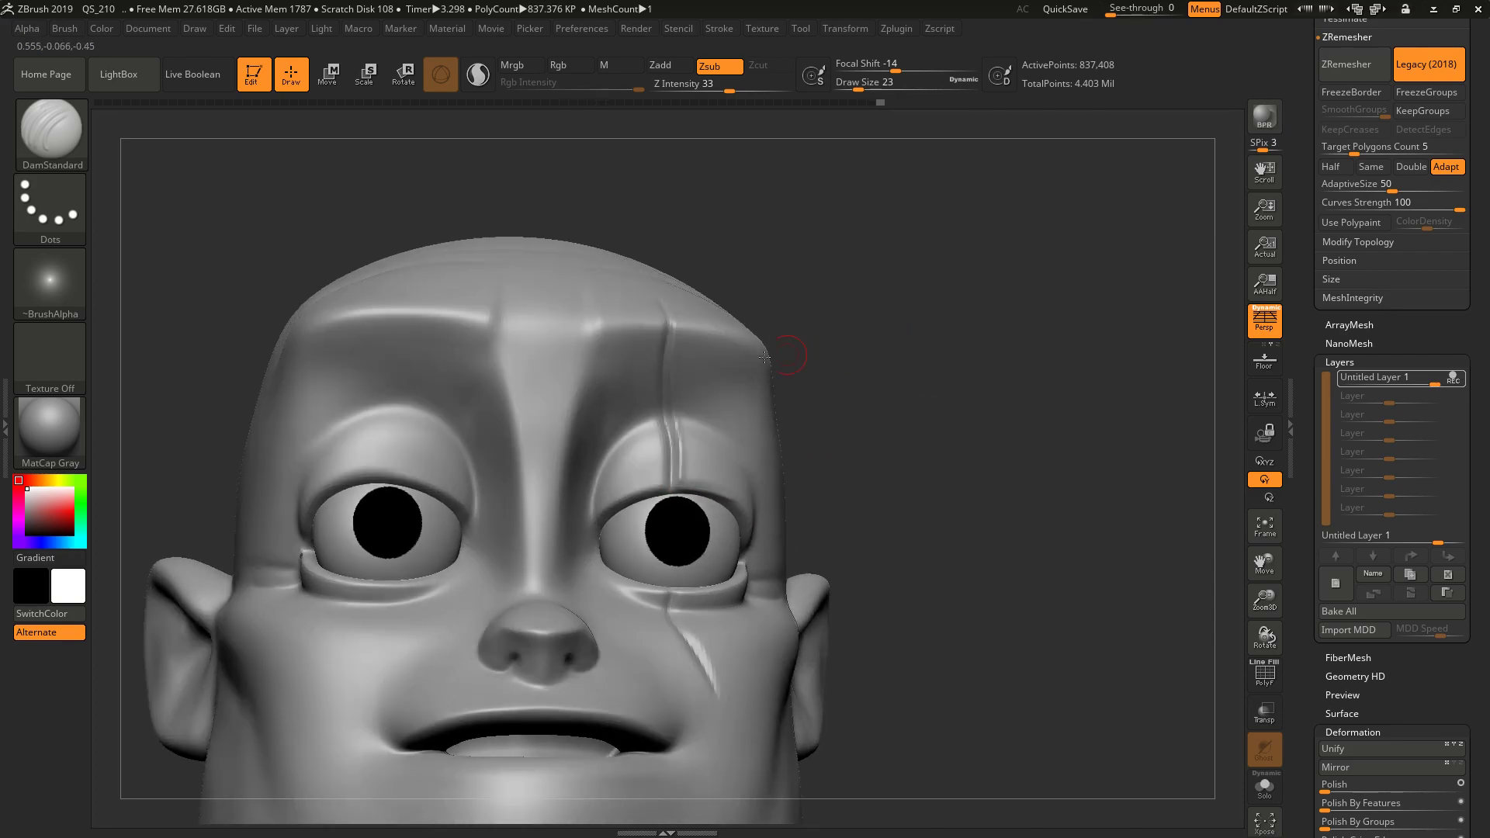
- Deepen the scar below the eye, cut a short side branch across the cheek, and soften its edges
right_drag(657, 501, 702, 609)
drag(712, 651, 754, 647)
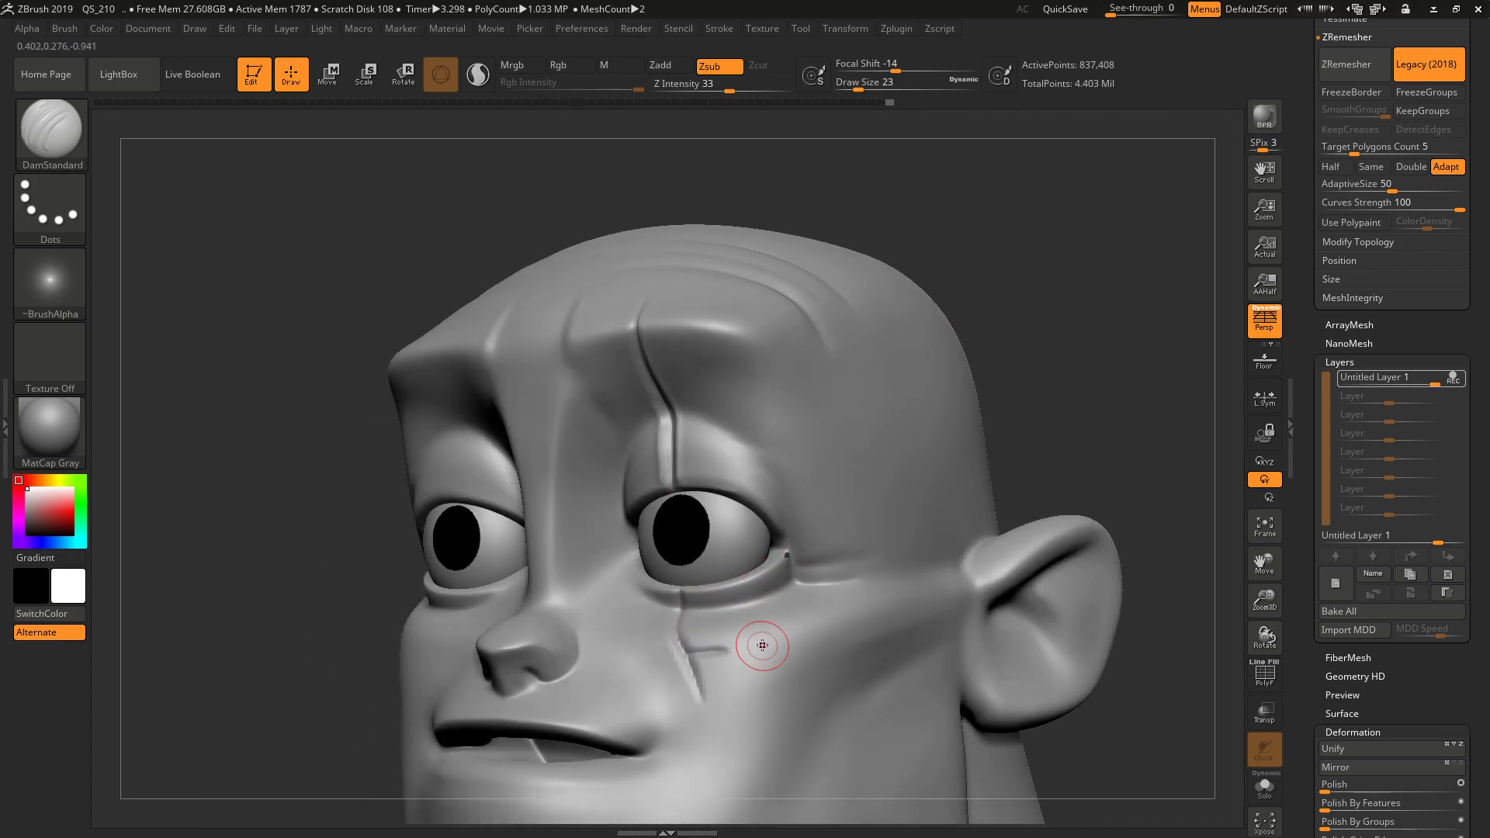
drag(705, 734, 705, 736)
mouse_move(689, 650)
mouse_down()
mouse_move(676, 611)
mouse_move(748, 657)
mouse_move(732, 647)
mouse_up()
drag(1039, 403, 1112, 405)
shift+drag(1005, 408, 997, 311)
mouse_move(1001, 338)
mouse_down()
mouse_move(954, 342)
mouse_move(970, 326)
mouse_move(958, 389)
mouse_move(974, 332)
mouse_move(990, 407)
mouse_up()
mouse_move(747, 593)
shift+mouse_down()
mouse_move(735, 604)
mouse_move(717, 586)
shift+mouse_up()
- Dent small stitch holes along both sides of the scar on the brow, eyelid and cheek
mouse_move(948, 412)
mouse_down()
mouse_move(951, 365)
mouse_move(923, 388)
mouse_up()
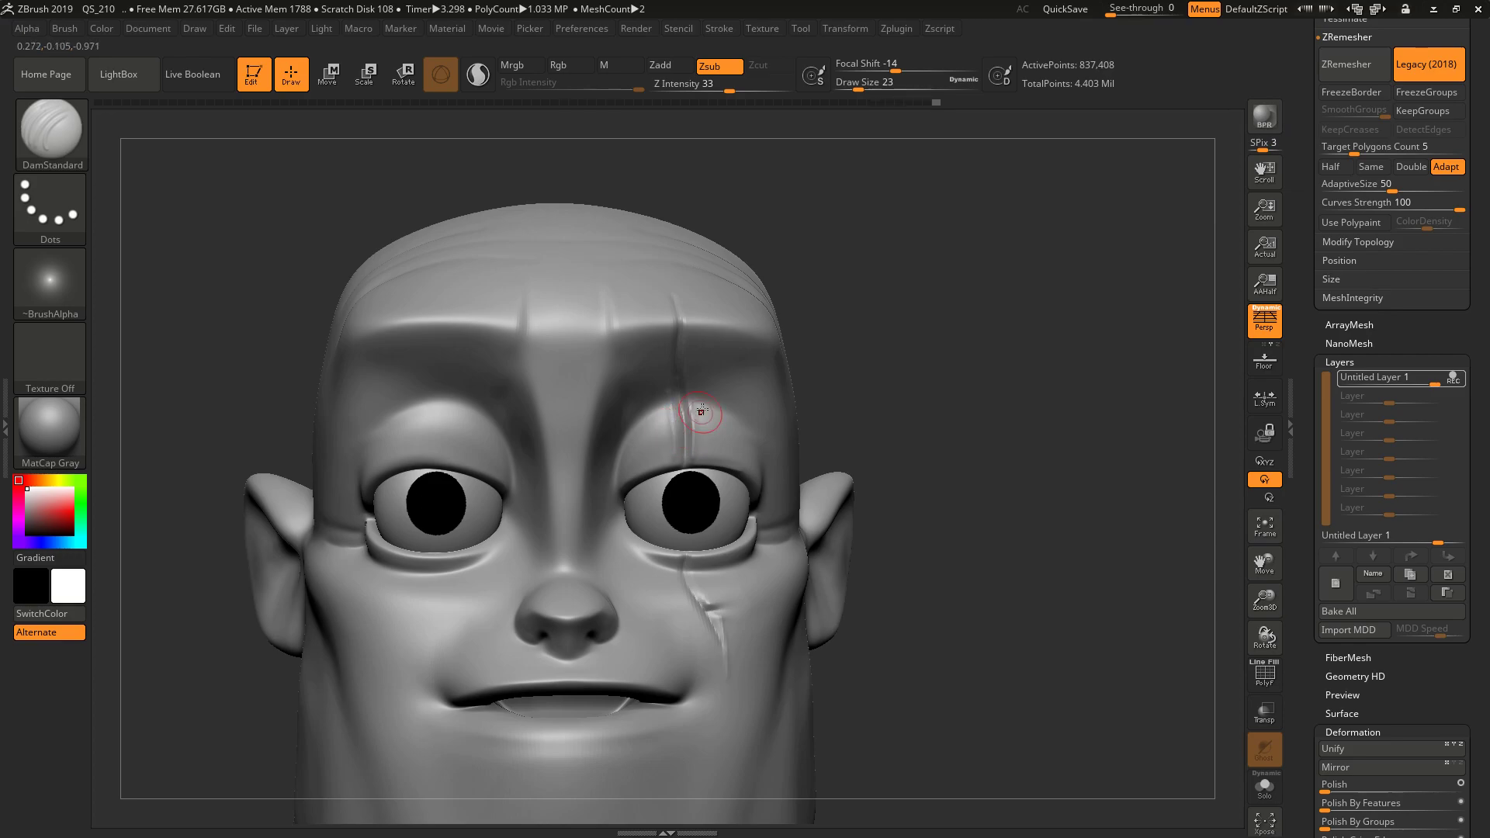
right_drag(918, 389, 679, 415)
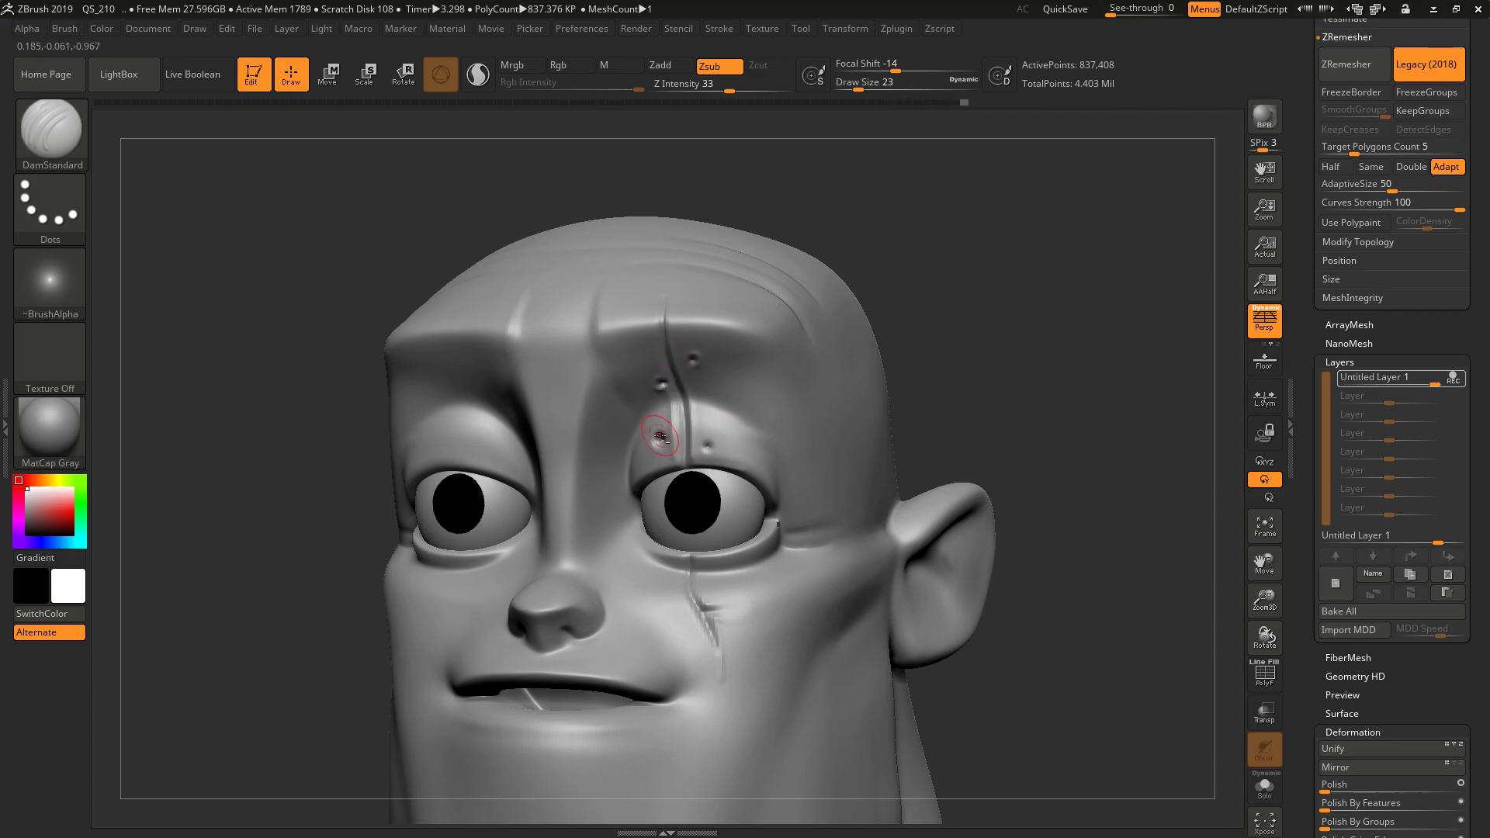
click(707, 441)
drag(675, 602, 691, 599)
- End recording on the scar layer and lower its intensity to about 0.4
mouse_move(923, 423)
mouse_down()
mouse_move(994, 419)
mouse_move(967, 342)
mouse_move(1167, 458)
mouse_up()
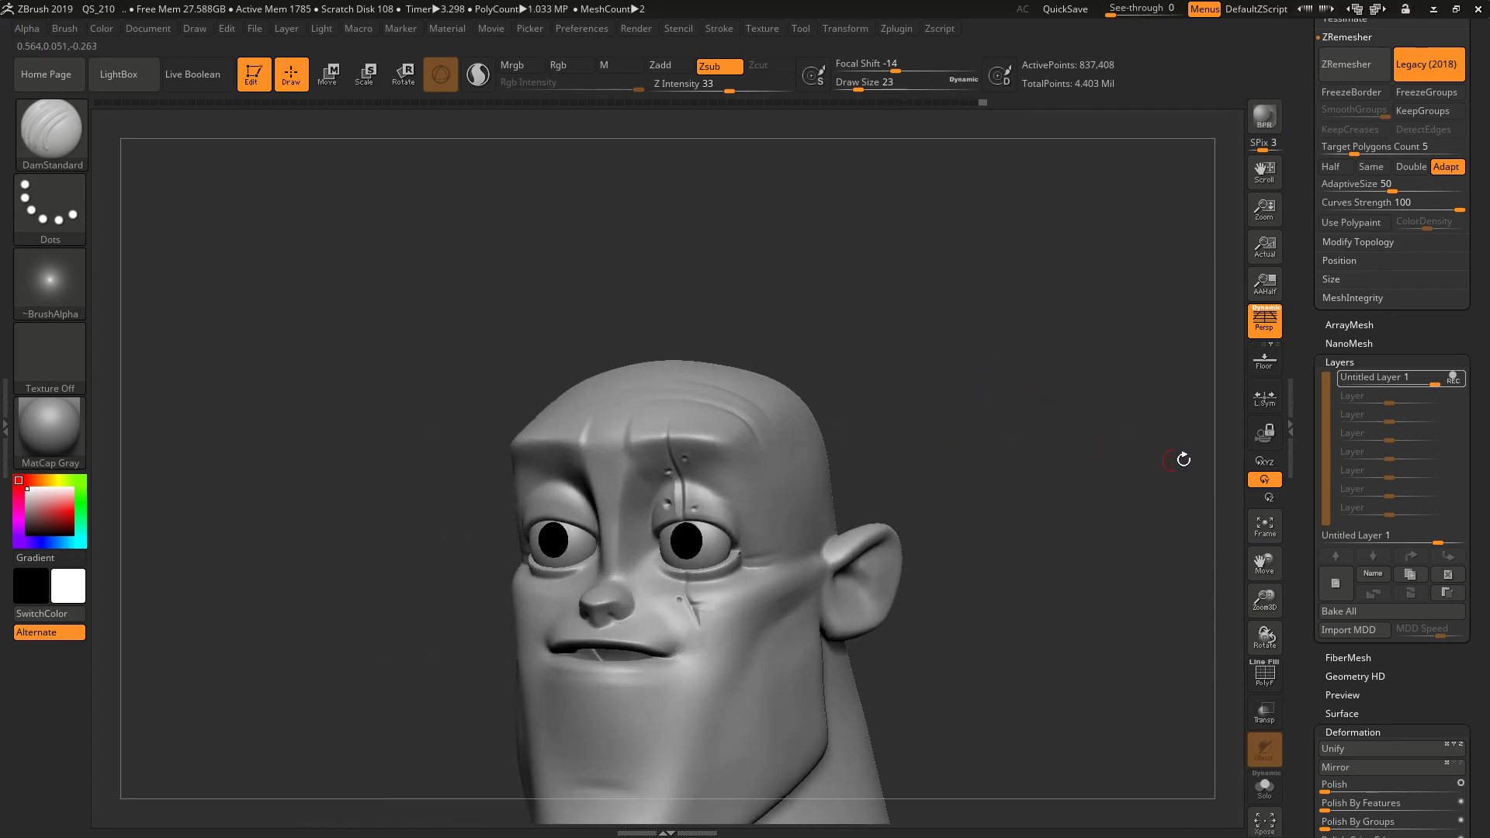
click(1453, 378)
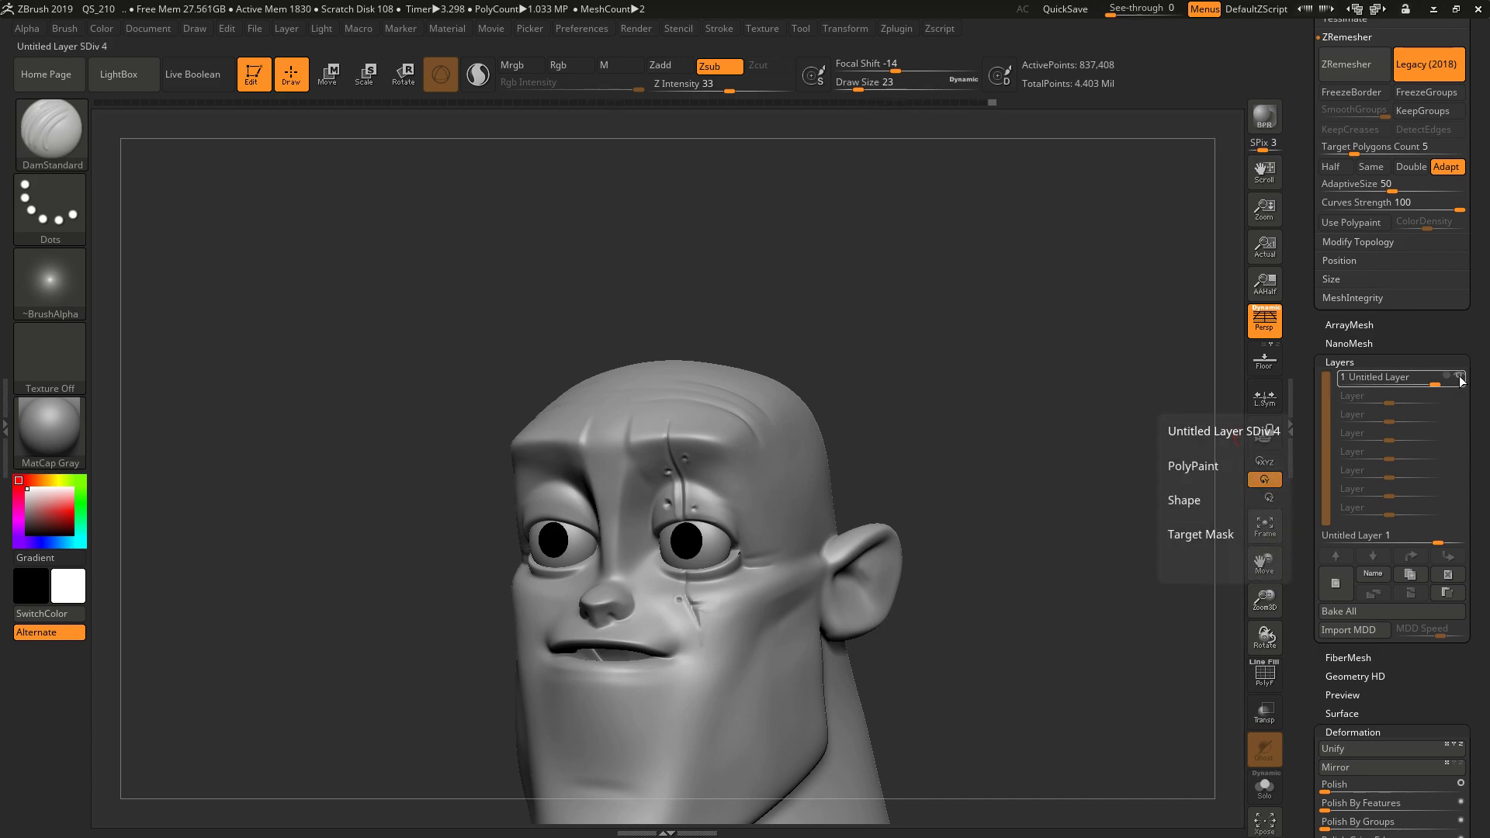
drag(1022, 447, 1063, 435)
mouse_move(1435, 385)
mouse_down()
mouse_move(1391, 378)
mouse_move(1410, 378)
mouse_up()
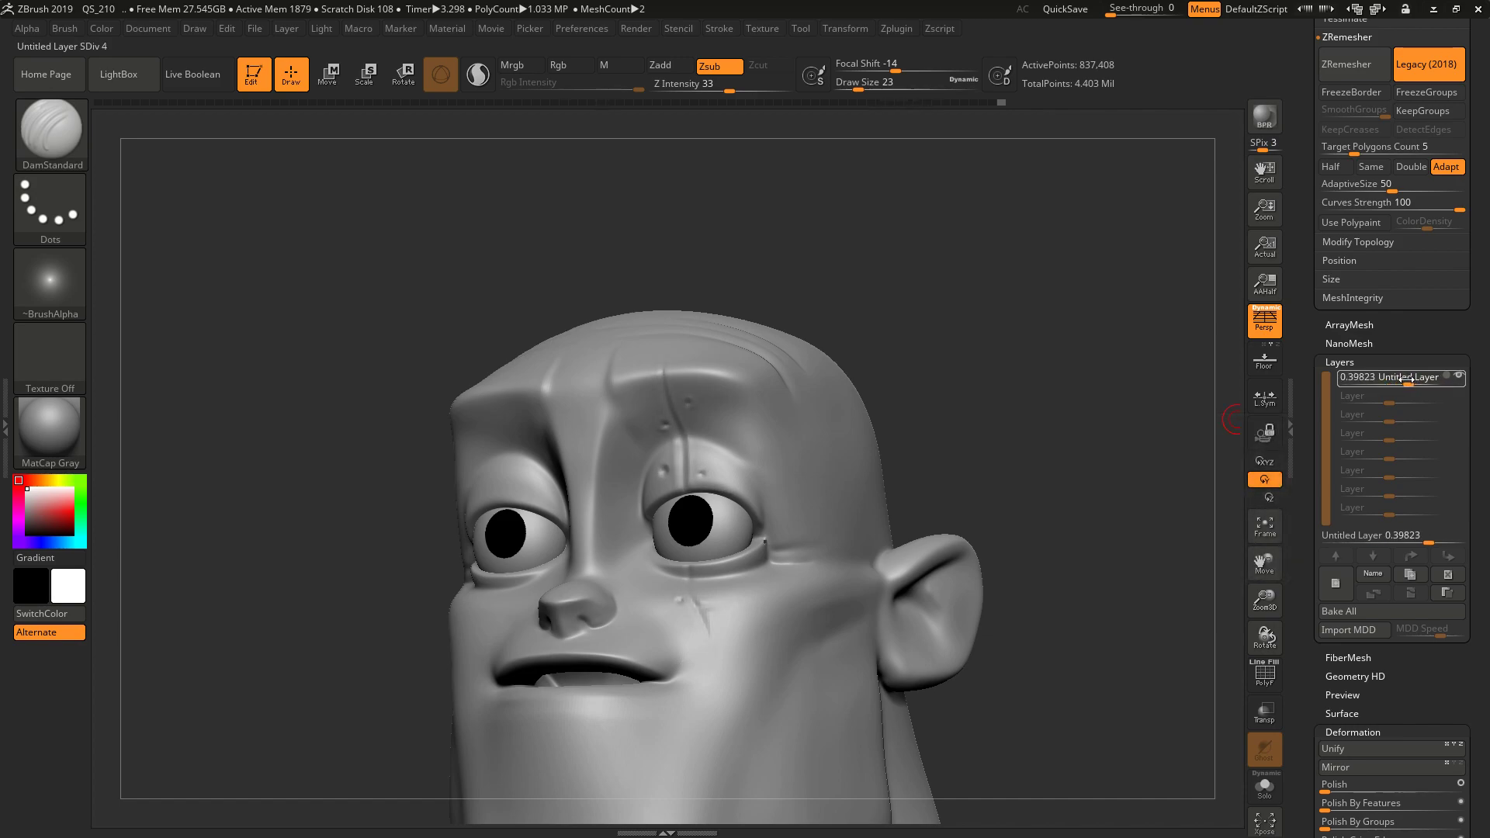
- Add a second sculpt layer and turn off perspective distortion
drag(1179, 399, 1144, 426)
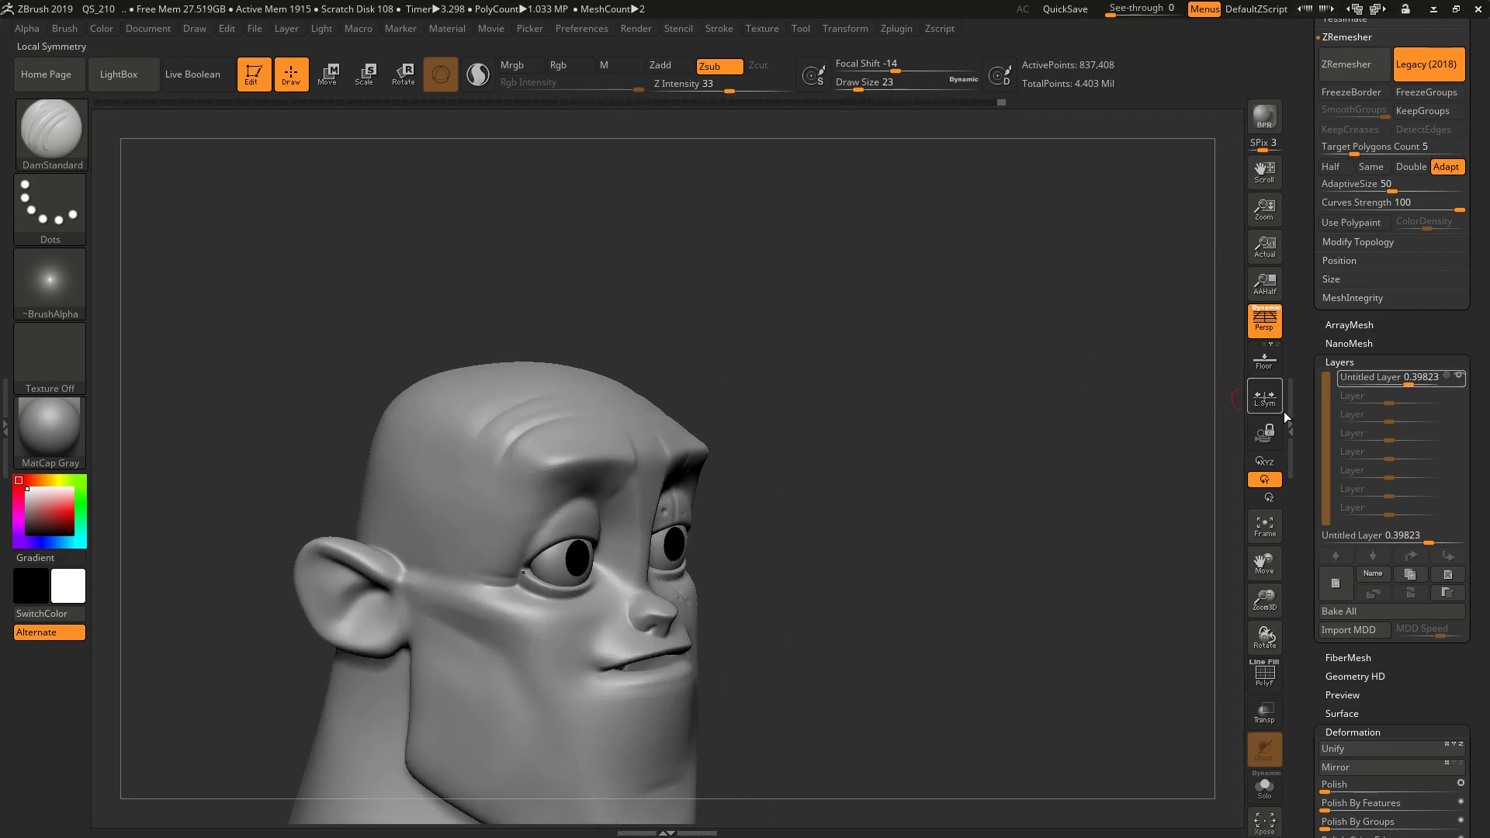
click(1335, 585)
mouse_move(912, 506)
mouse_down()
mouse_move(971, 509)
mouse_move(991, 548)
mouse_move(964, 519)
mouse_move(923, 538)
mouse_up()
mouse_move(1152, 478)
mouse_down()
mouse_move(1071, 439)
mouse_move(1000, 458)
mouse_move(1213, 371)
mouse_up()
click(1264, 318)
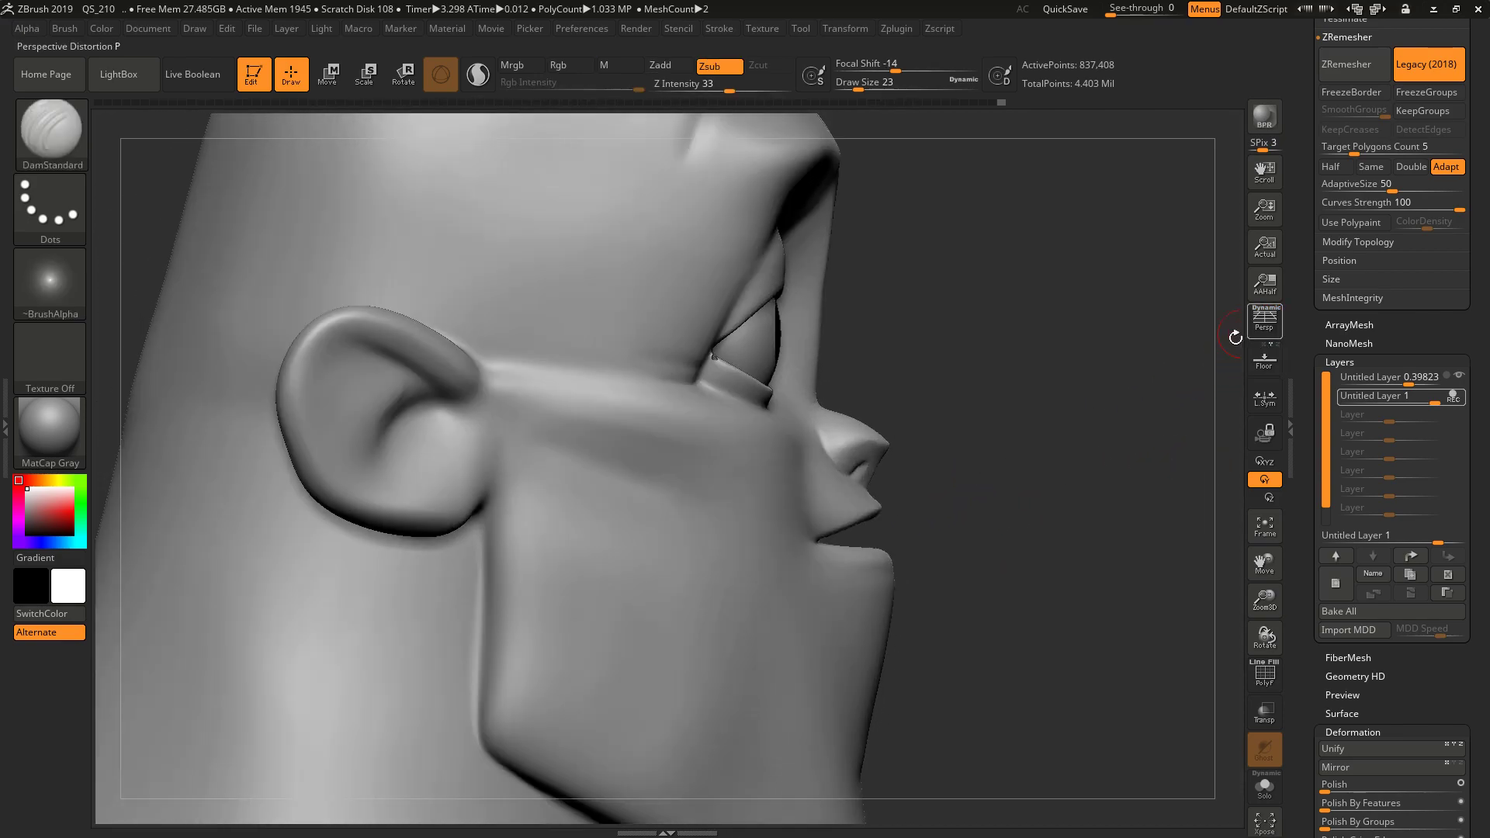
- Lasso-mask the upper lip, invert and soften the mask, and transpose the lip down toward the lower lip
key(ctrl)
mouse_move(874, 525)
ctrl+mouse_down()
mouse_move(807, 535)
mouse_move(922, 475)
mouse_move(902, 475)
ctrl+mouse_up()
ctrl+click(869, 507)
ctrl+click(915, 495)
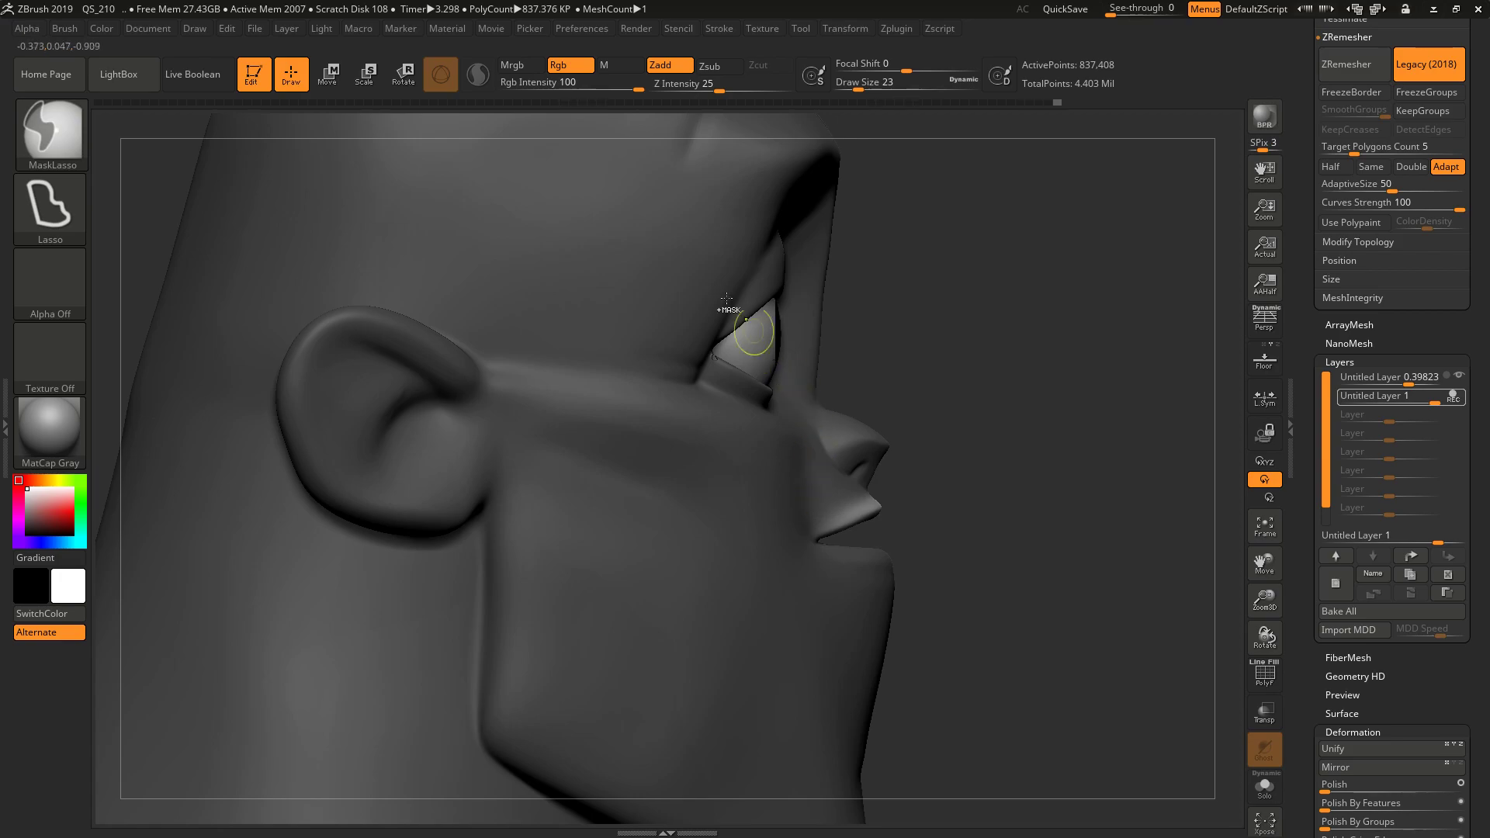
key(r)
mouse_move(329, 233)
alt+mouse_down()
mouse_move(869, 482)
mouse_move(874, 523)
alt+mouse_up()
click(300, 81)
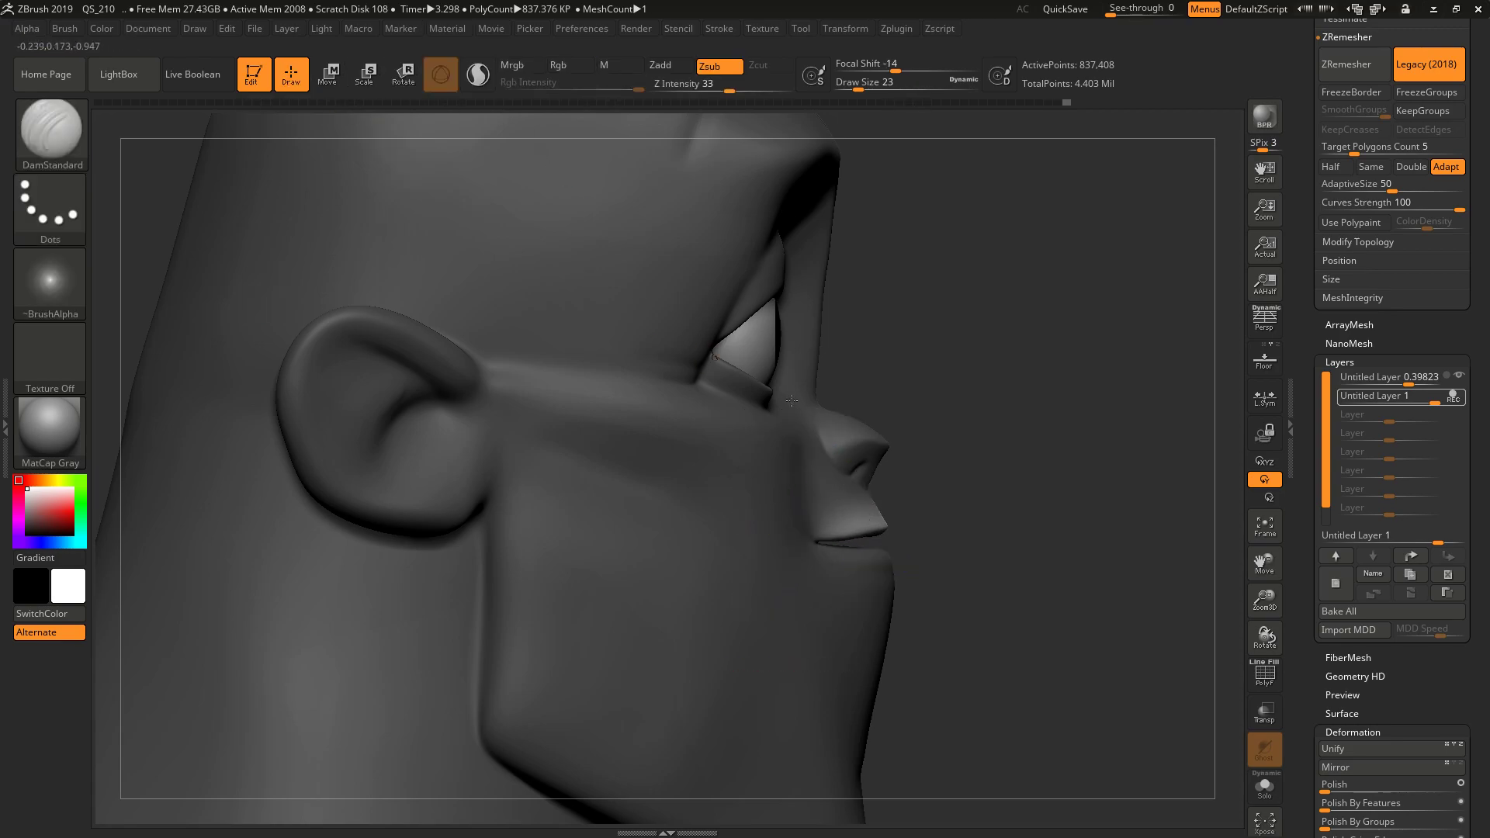
- Clear the mask, isolate the lower lip with a new lasso mask, and move it up to close the mouth
key(ctrl)
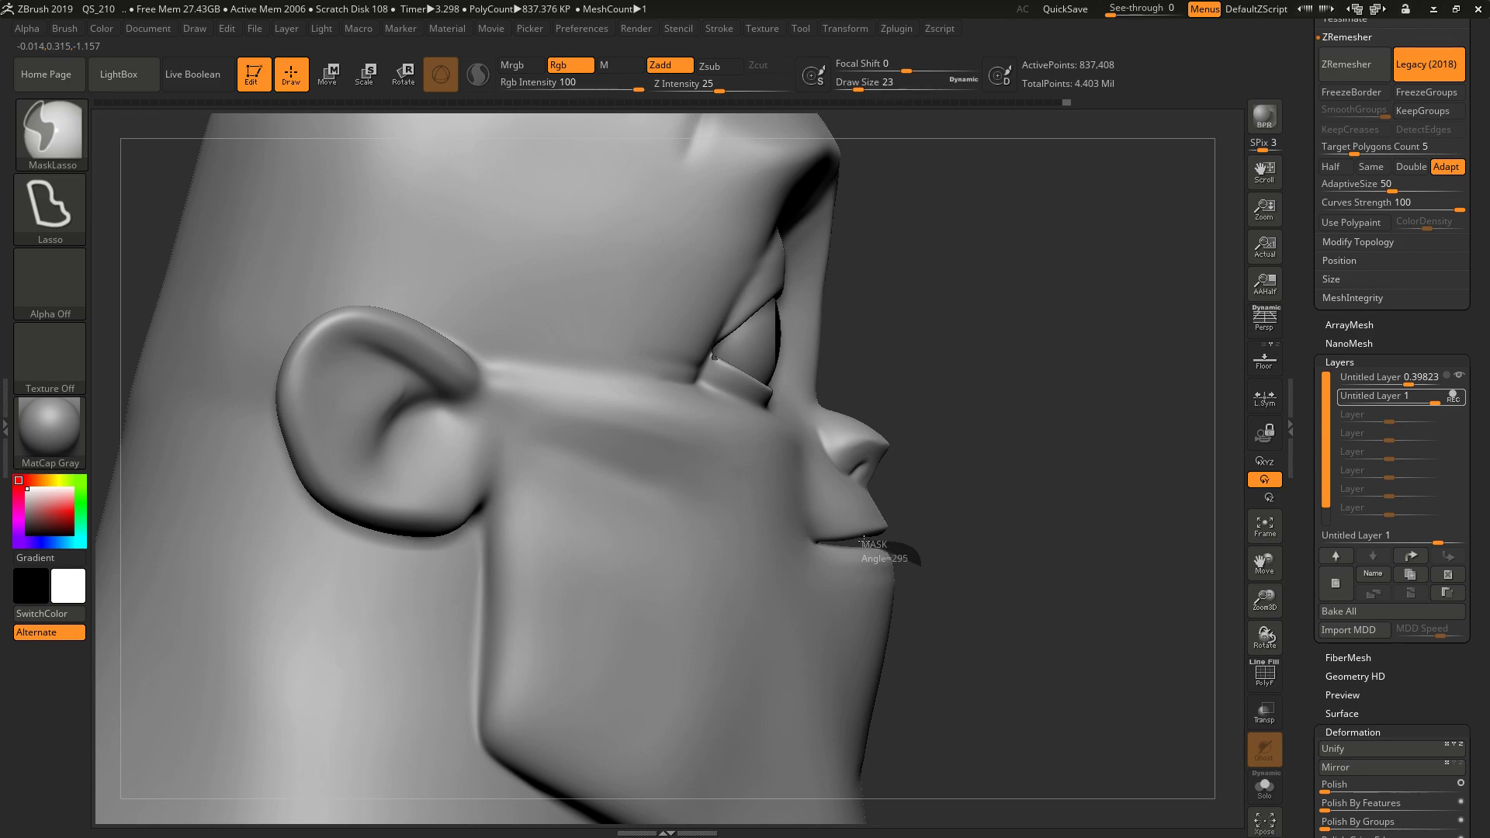
mouse_move(805, 541)
ctrl+mouse_down()
mouse_move(959, 594)
mouse_move(818, 559)
mouse_move(802, 535)
mouse_move(902, 609)
ctrl+mouse_up()
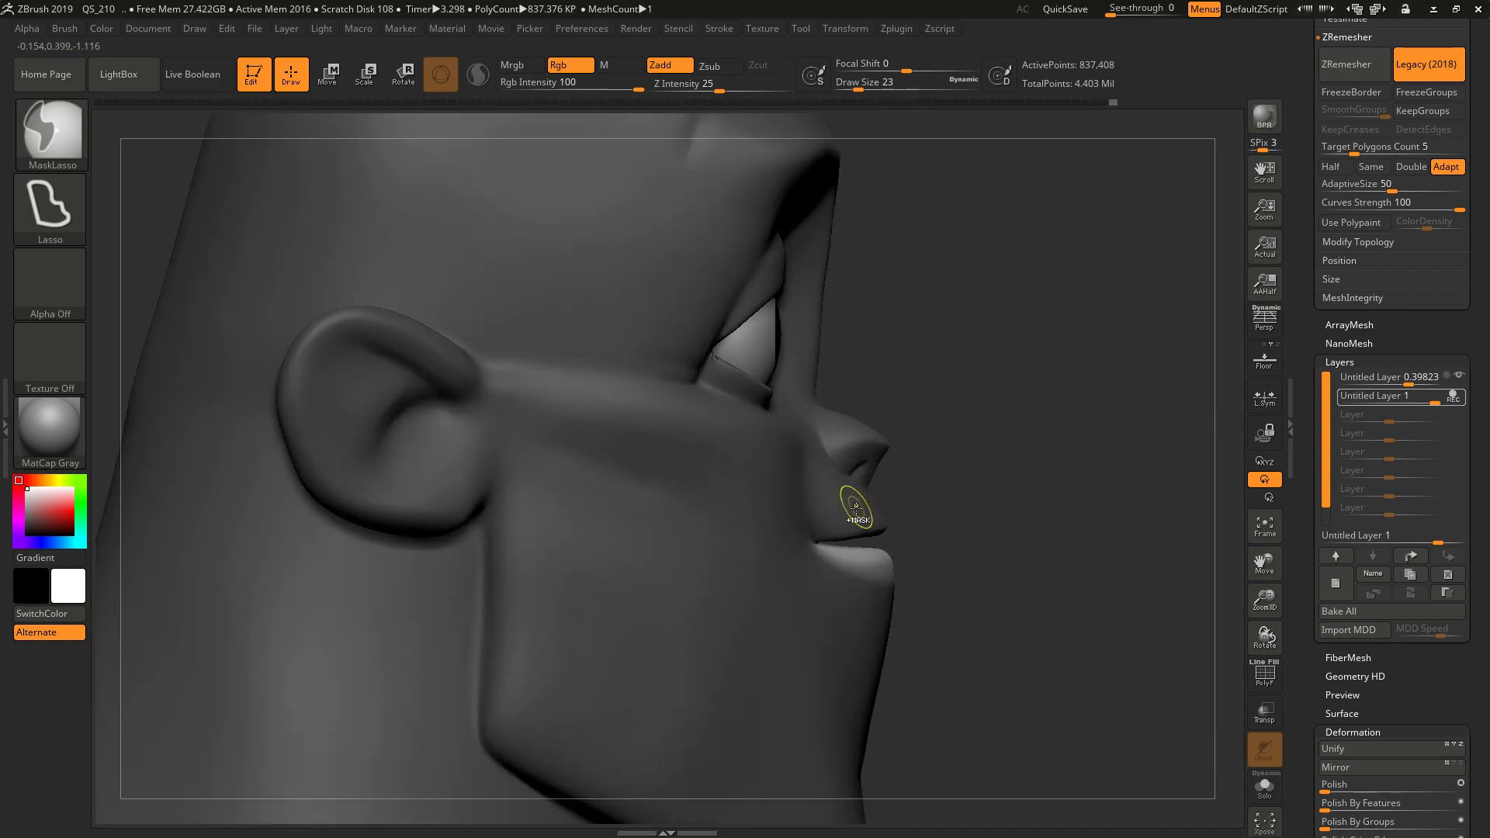
click(337, 84)
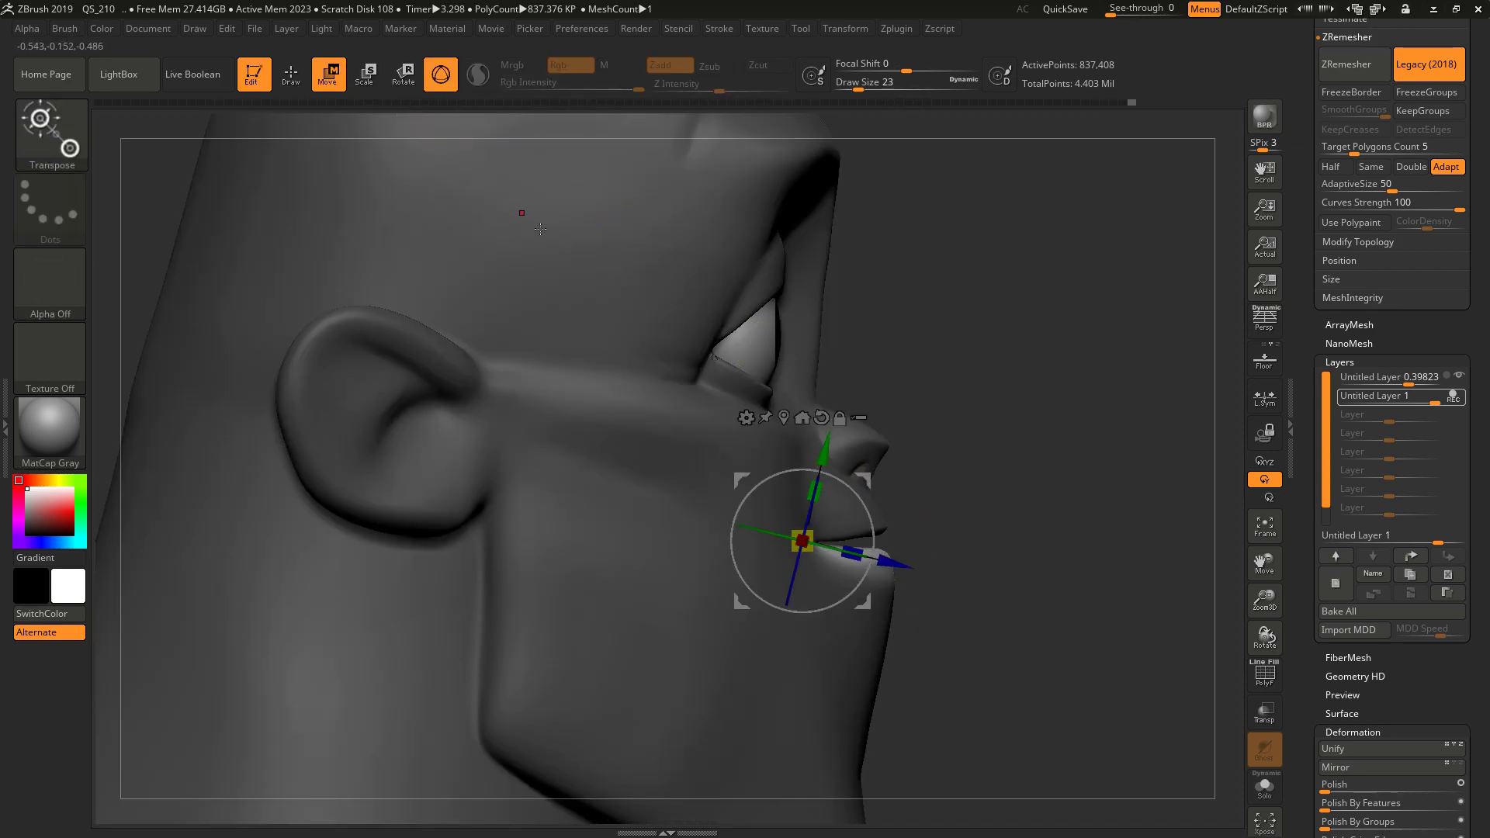
mouse_move(861, 479)
alt+mouse_down()
mouse_move(720, 468)
mouse_move(720, 483)
alt+mouse_up()
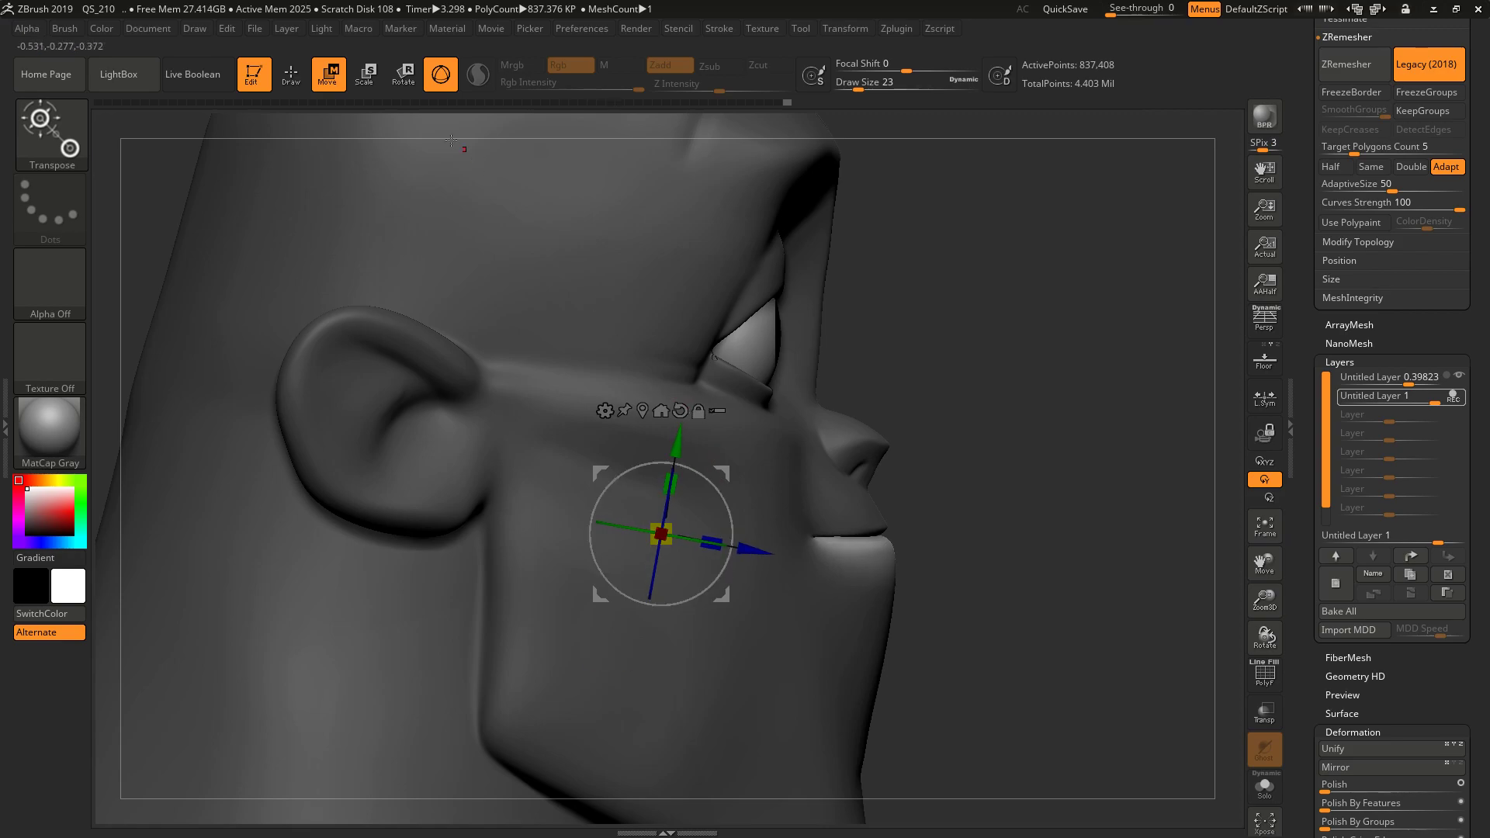
click(292, 76)
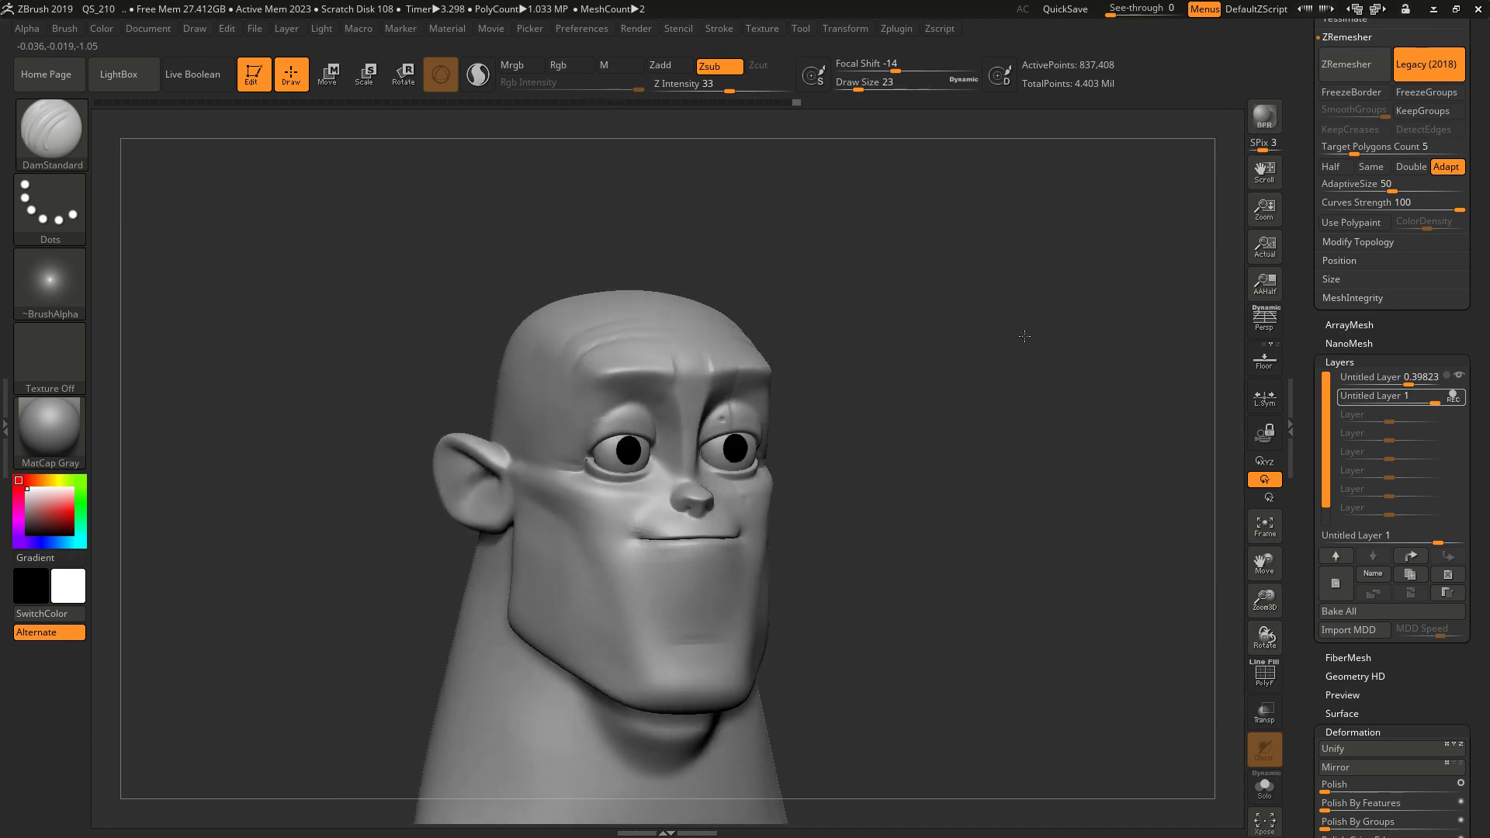
- End recording on the closed-mouth layer and hide that layer
drag(1024, 336, 1012, 337)
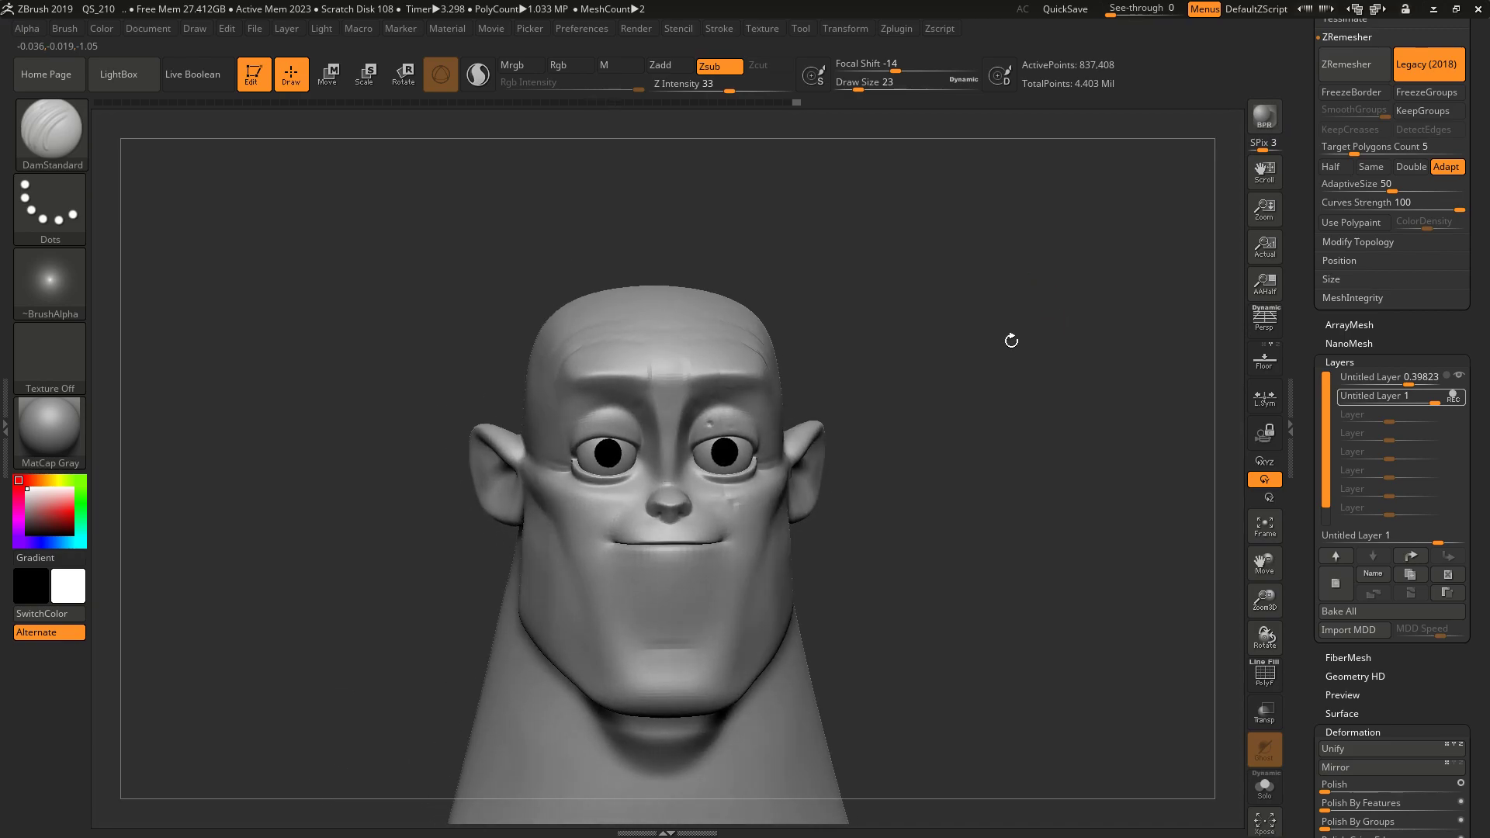
click(1453, 396)
mouse_move(1435, 403)
mouse_down()
mouse_move(1353, 398)
mouse_move(1448, 404)
mouse_up()
click(1459, 395)
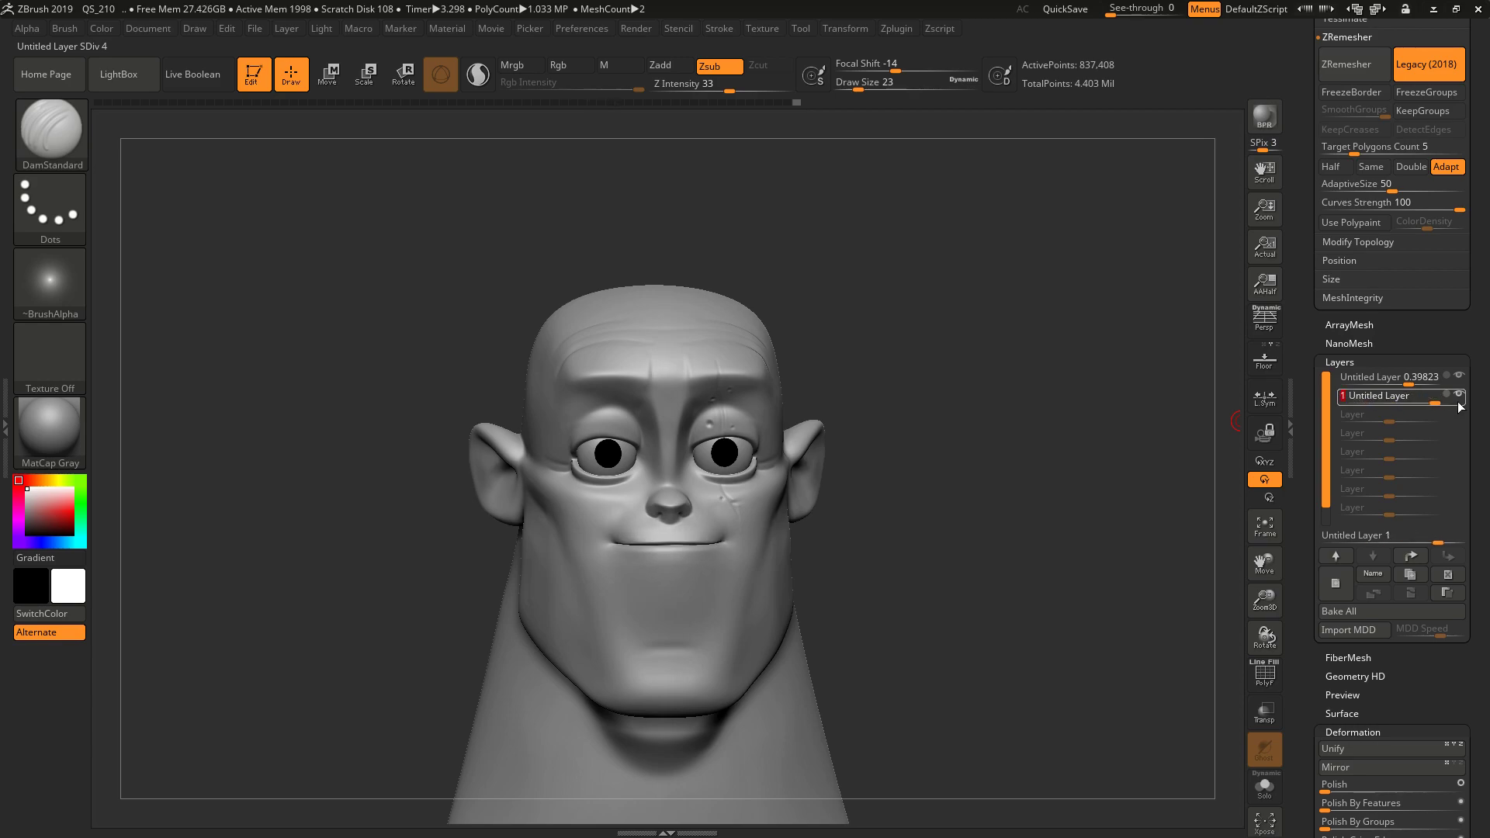
drag(1038, 471, 1096, 445)
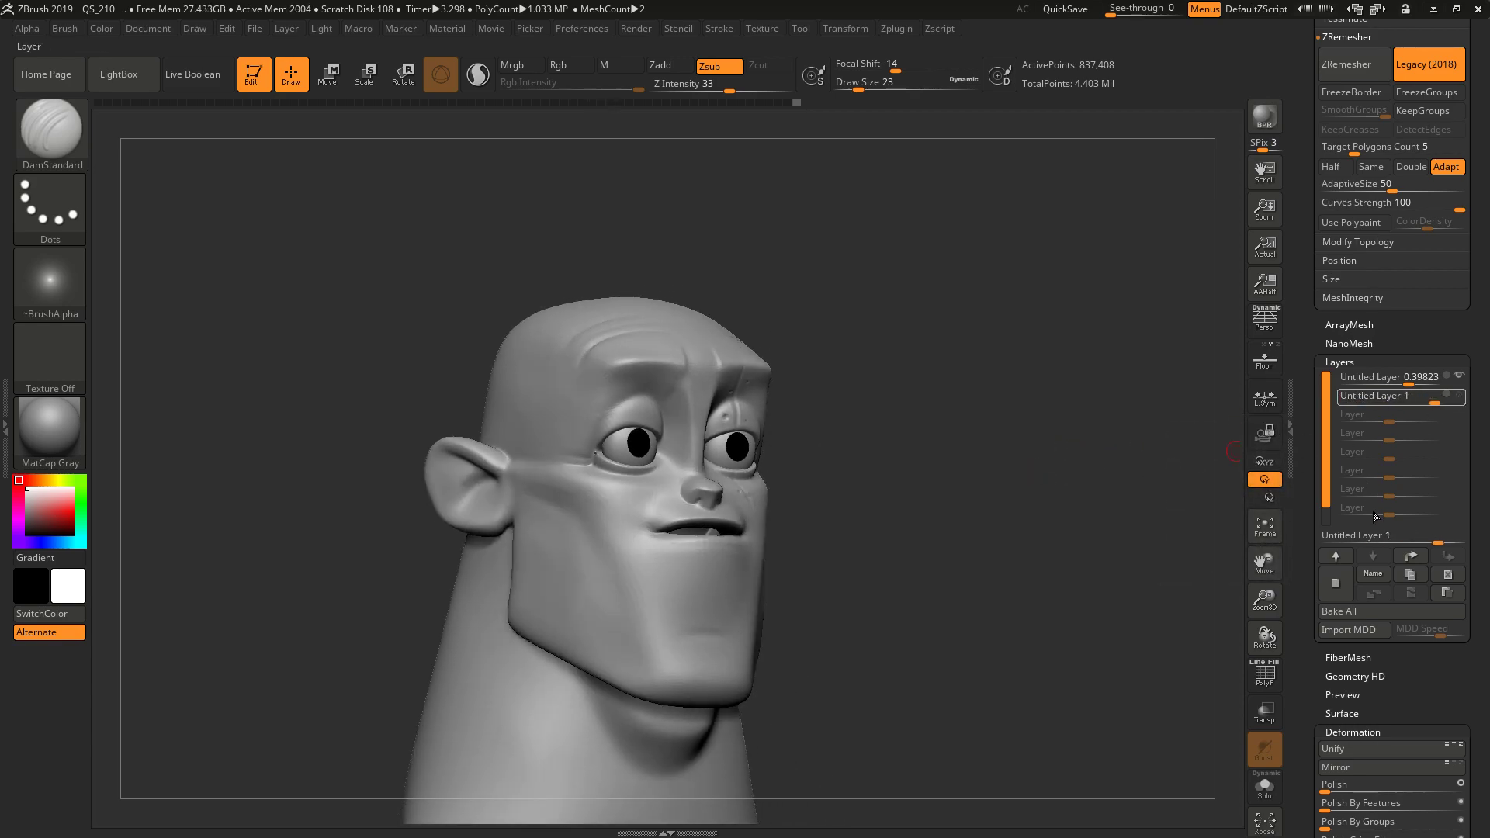
- Add a third sculpt layer and end its recording
click(1334, 583)
drag(947, 456, 960, 492)
ctrl+shift+drag(972, 331, 714, 721)
drag(1080, 456, 1060, 505)
ctrl+shift+click(1124, 436)
click(1452, 417)
- Set the scar layer's intensity back to 1 and turn perspective distortion on again
mouse_move(1457, 388)
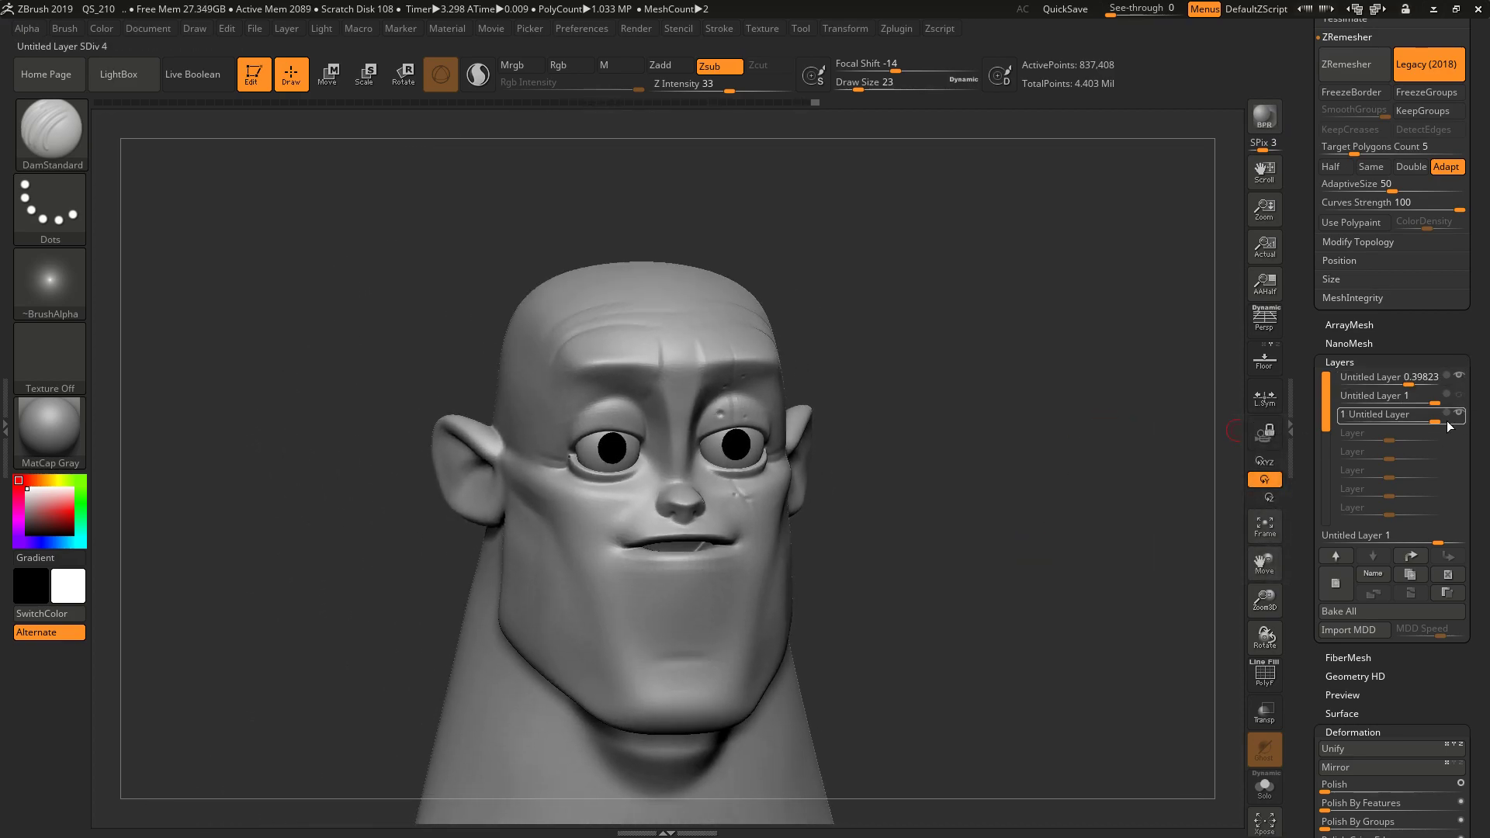
drag(1424, 377, 1440, 378)
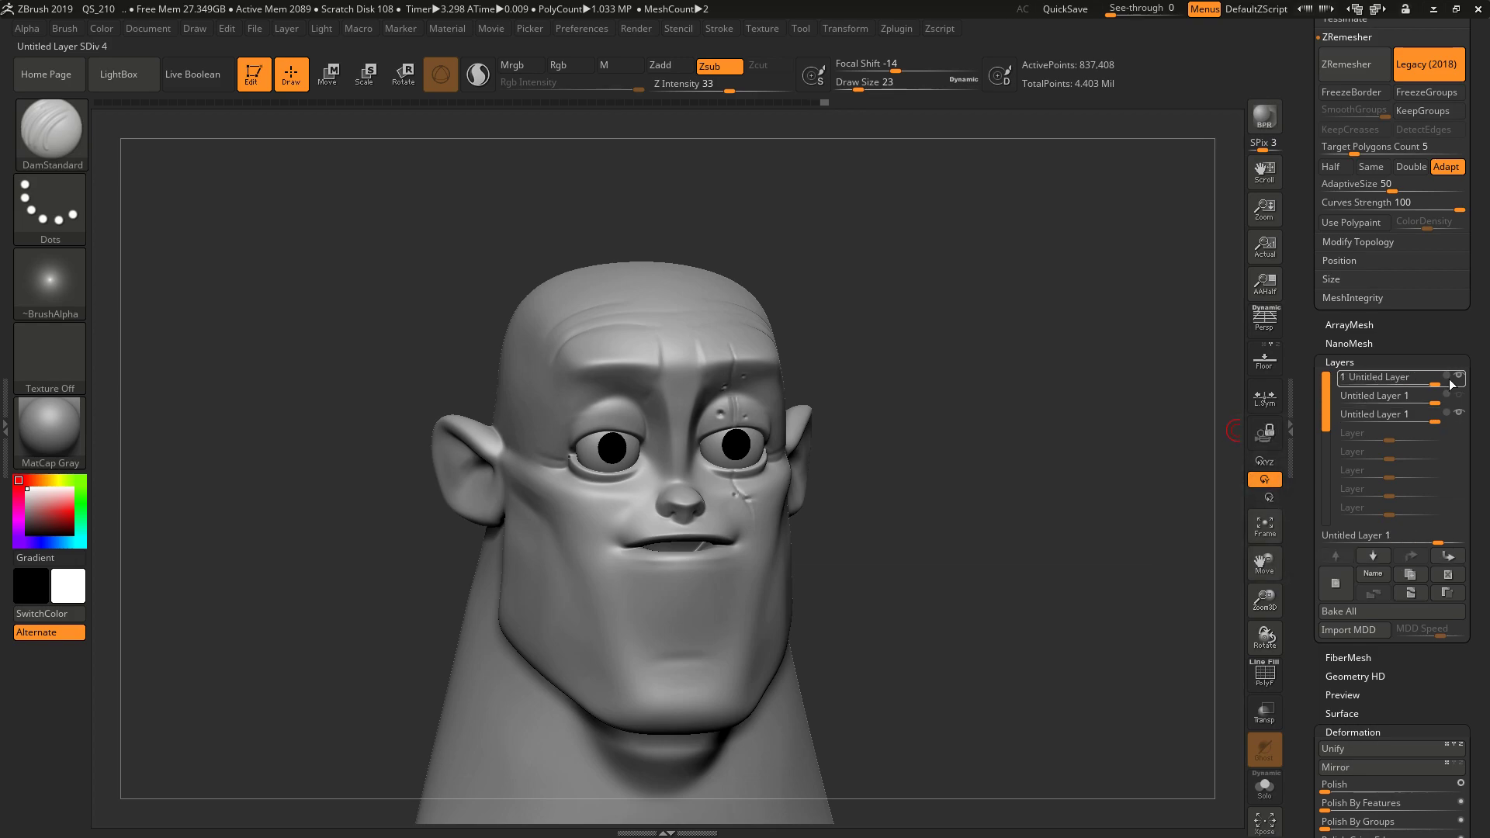
drag(1230, 465, 1119, 470)
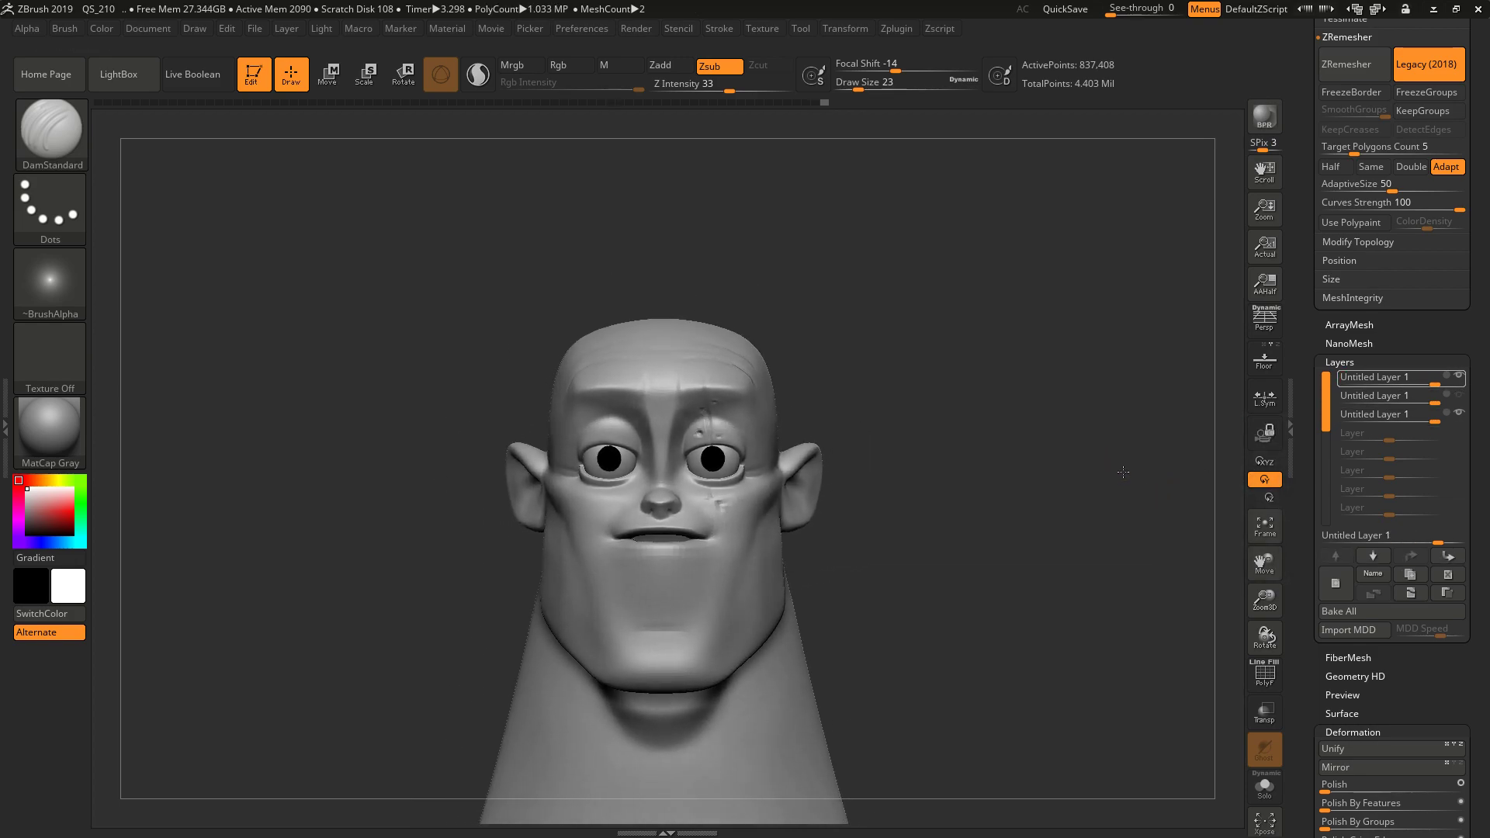
click(1276, 328)
drag(1172, 427, 1109, 399)
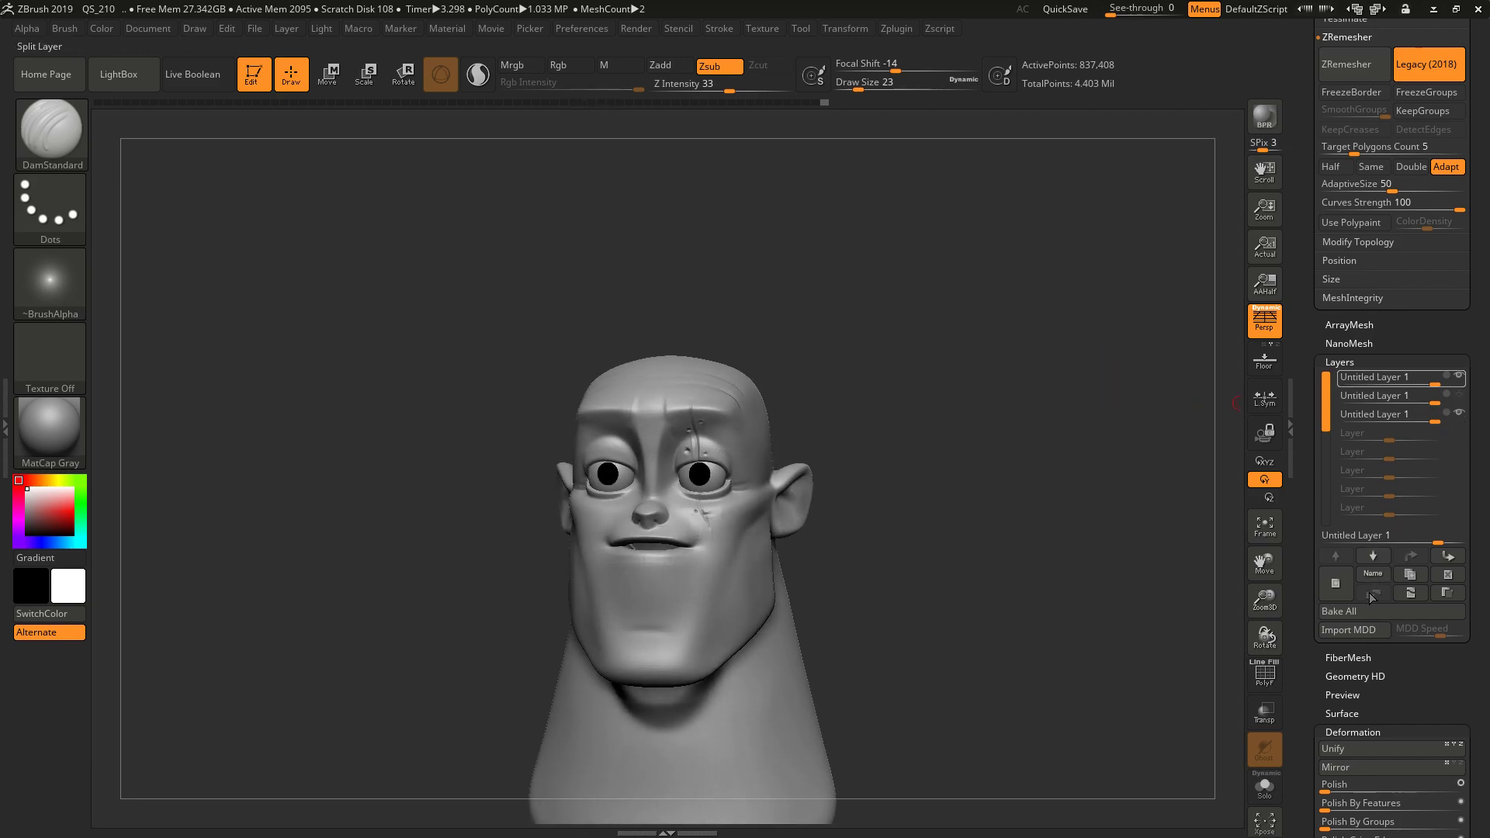
- Select the third layer and try to sculpt on the face with layer recording off
click(1446, 417)
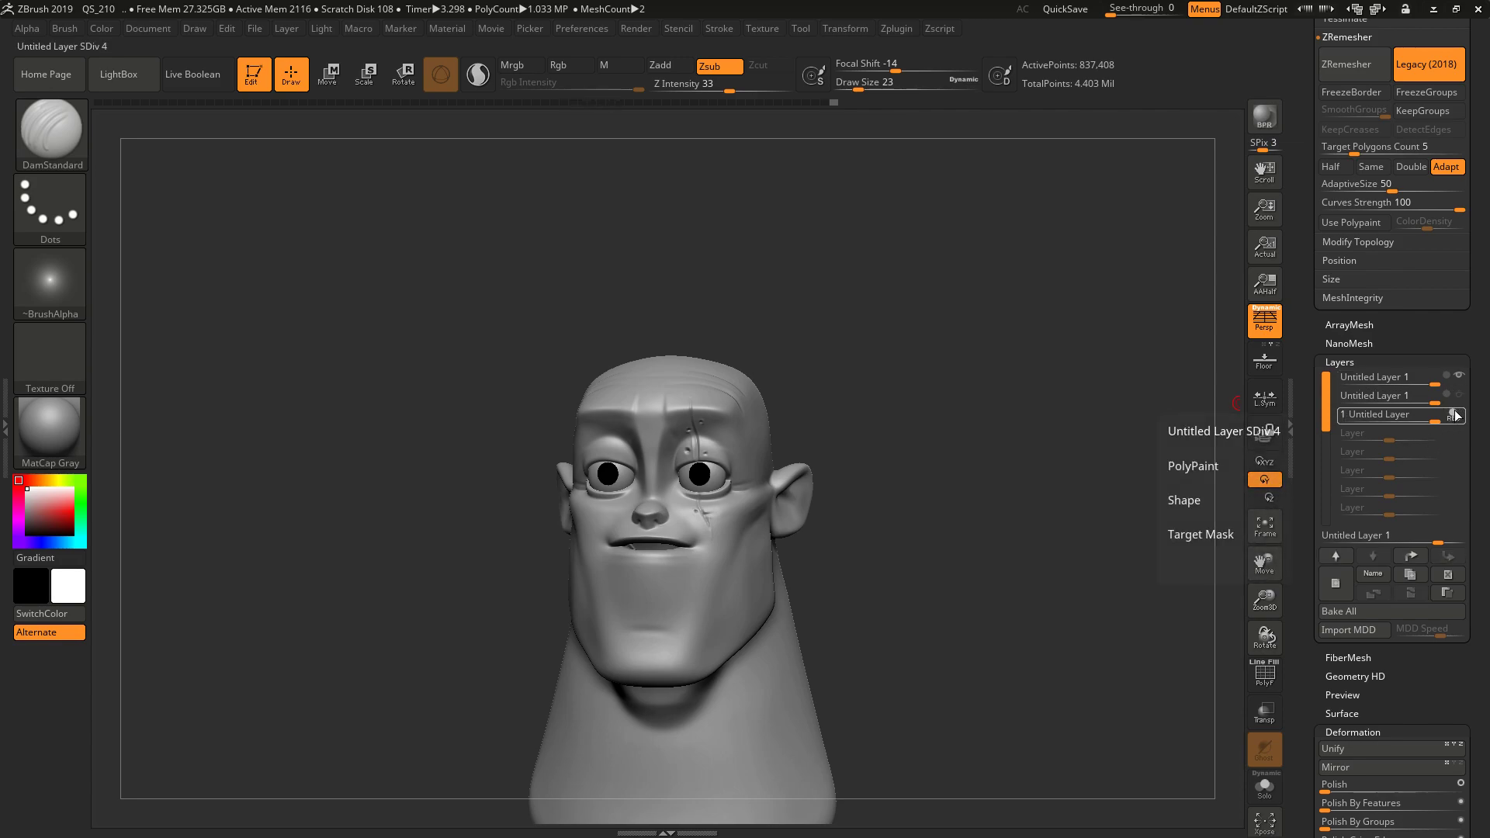
click(722, 528)
click(688, 602)
click(708, 396)
click(675, 622)
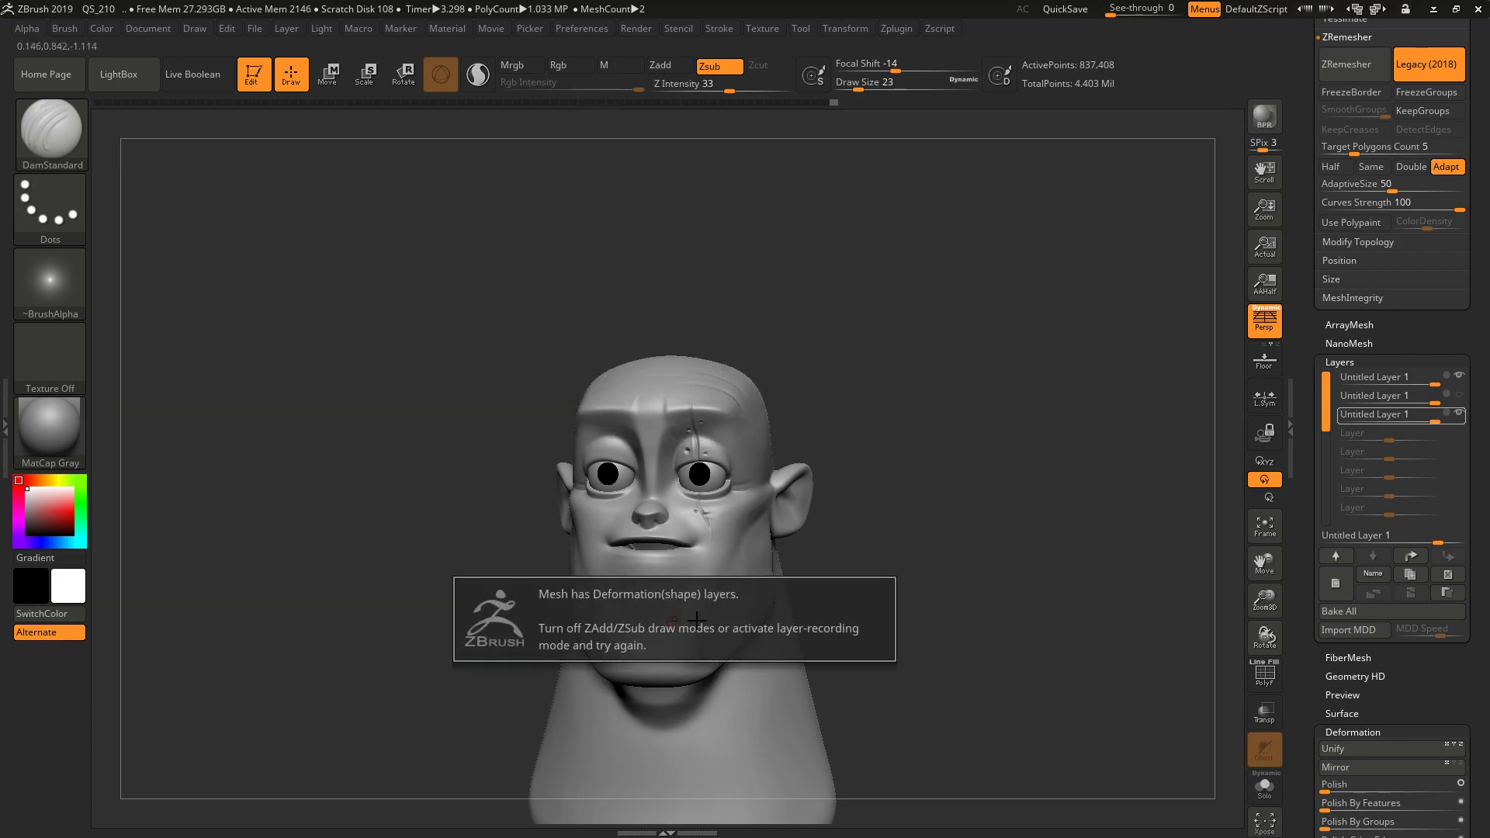
click(728, 558)
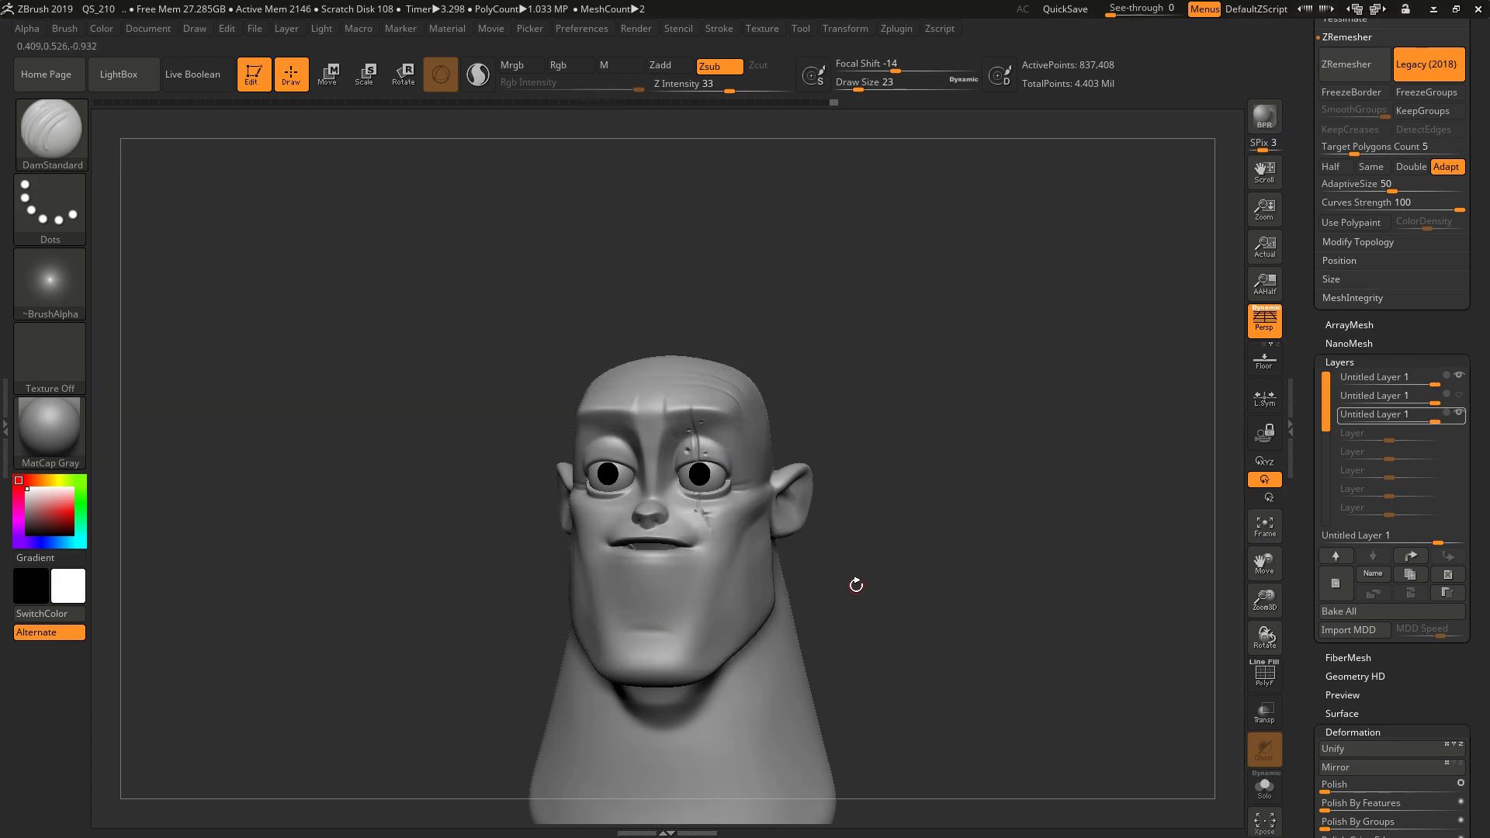
- Turn on recording for the third layer
click(1451, 415)
drag(890, 493, 756, 507)
drag(780, 585, 989, 444)
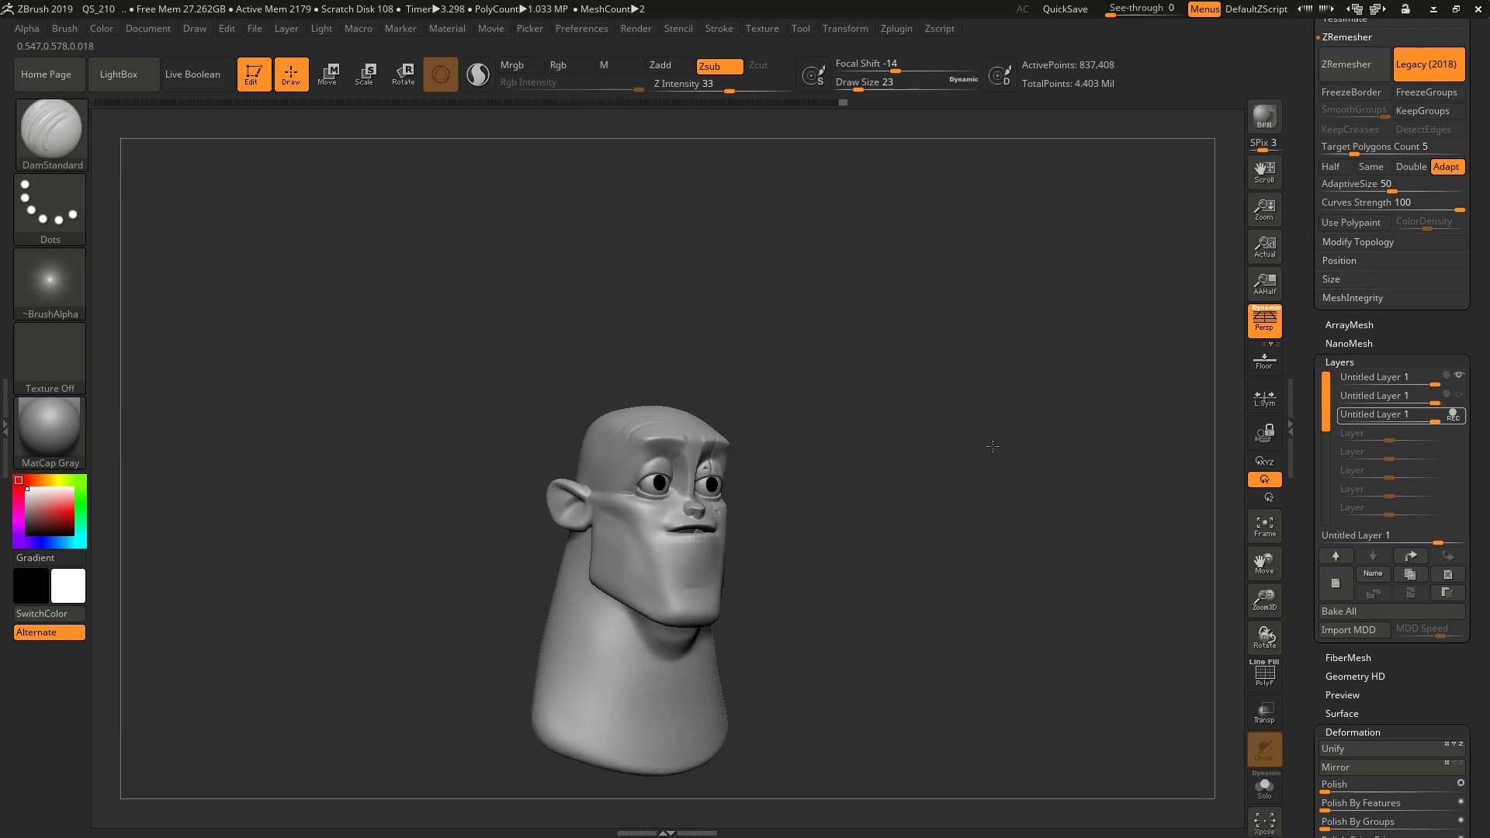
mouse_move(986, 550)
mouse_down()
mouse_move(952, 565)
mouse_move(1014, 532)
mouse_move(977, 577)
mouse_up()
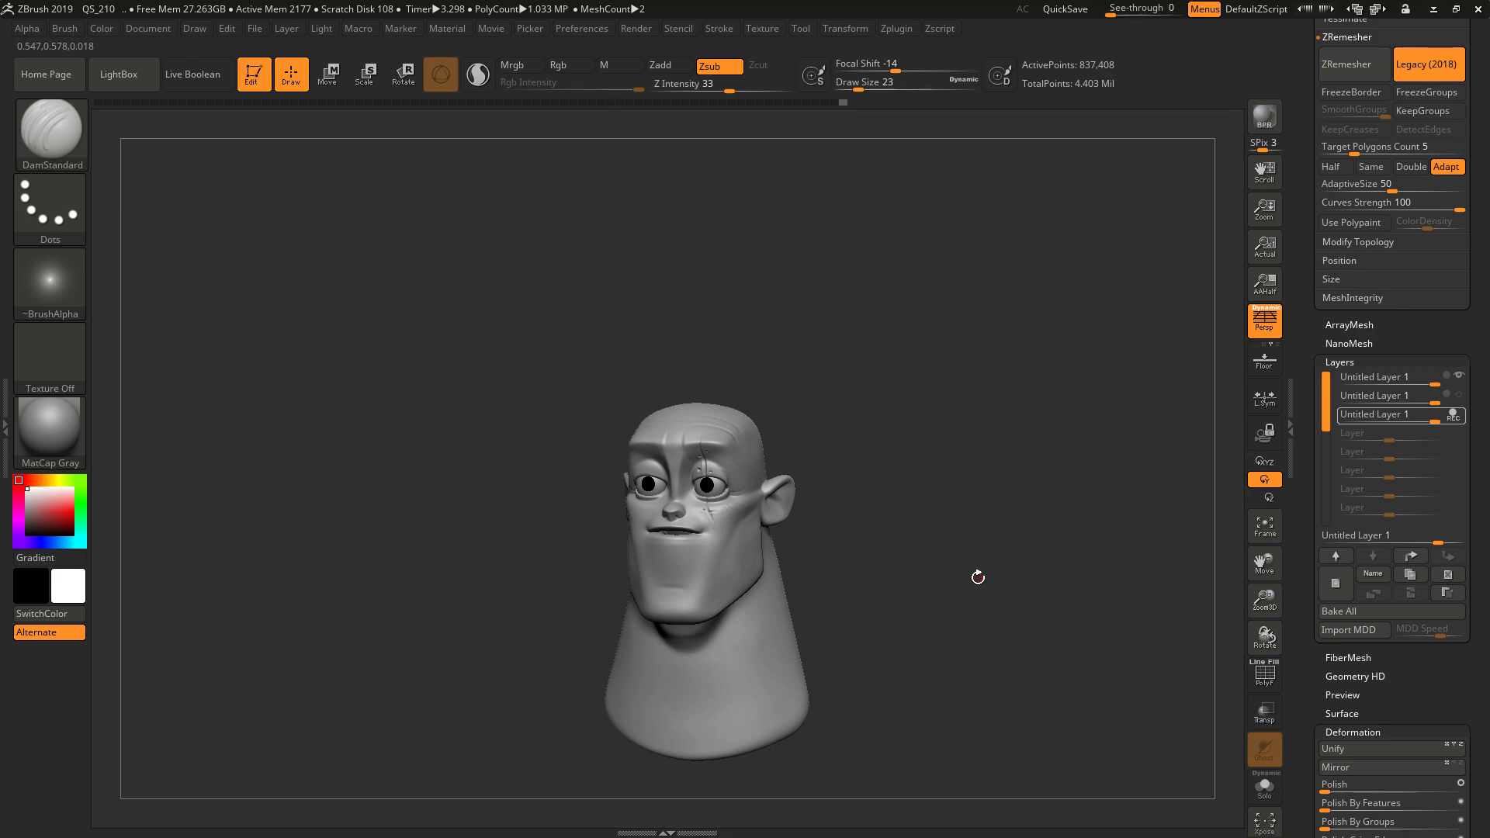